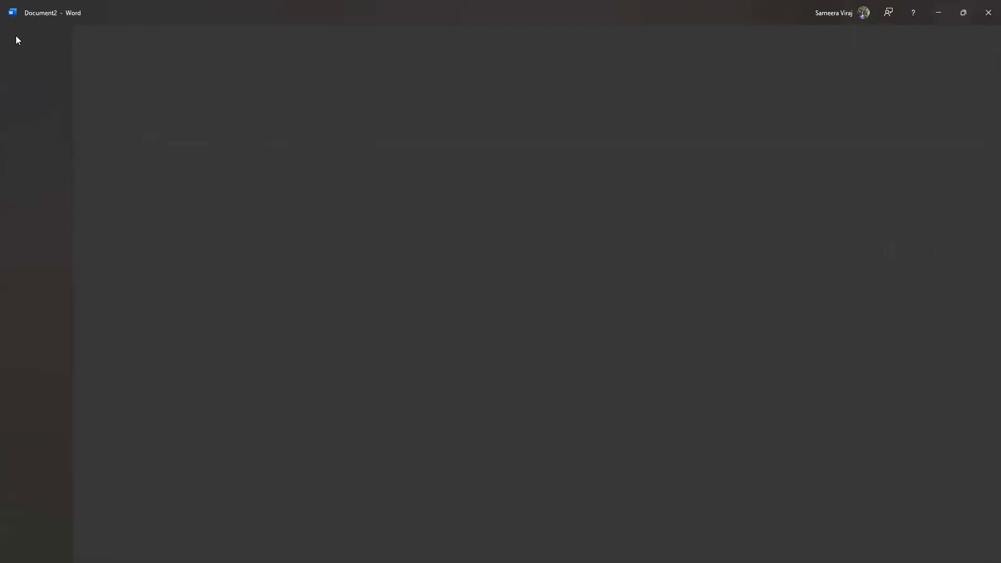
Start a new blank document and set its paper size to A4
click(14, 32)
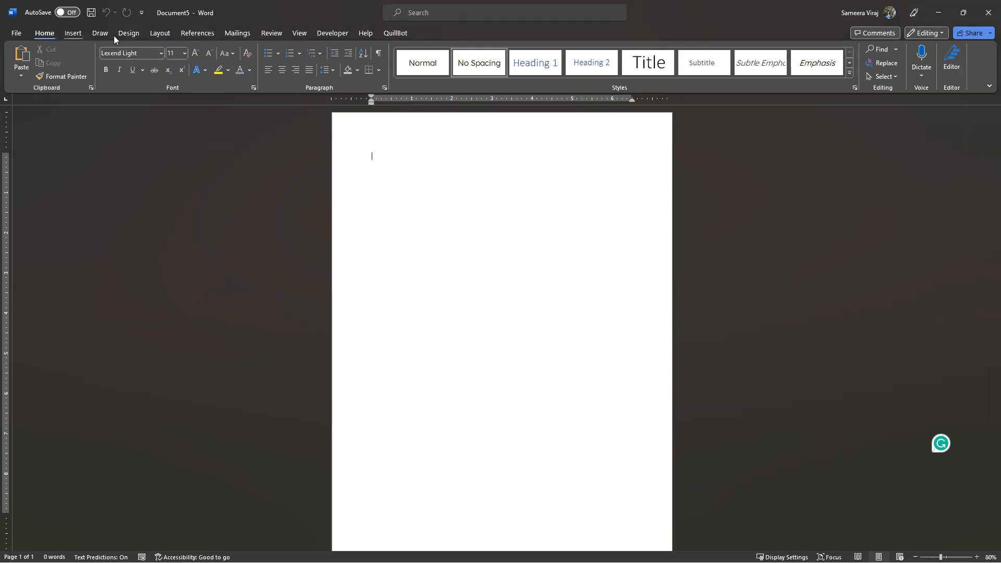
click(161, 34)
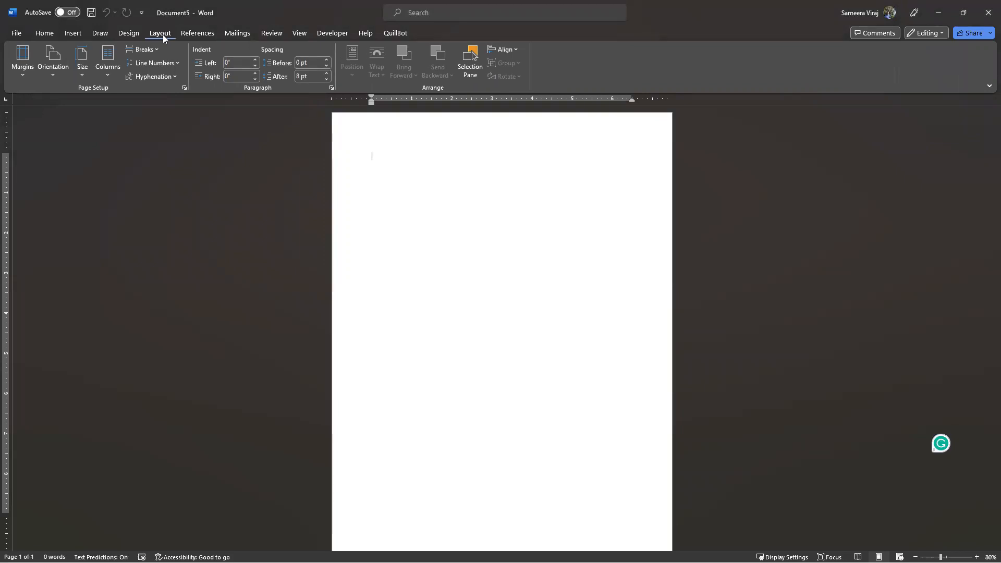
click(82, 76)
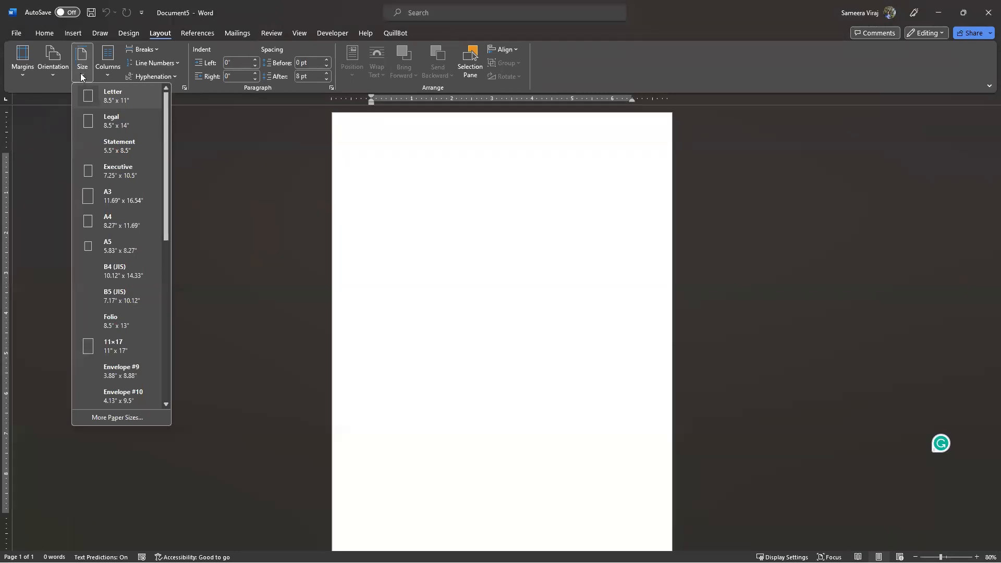
click(83, 77)
click(83, 76)
drag(167, 212, 186, 160)
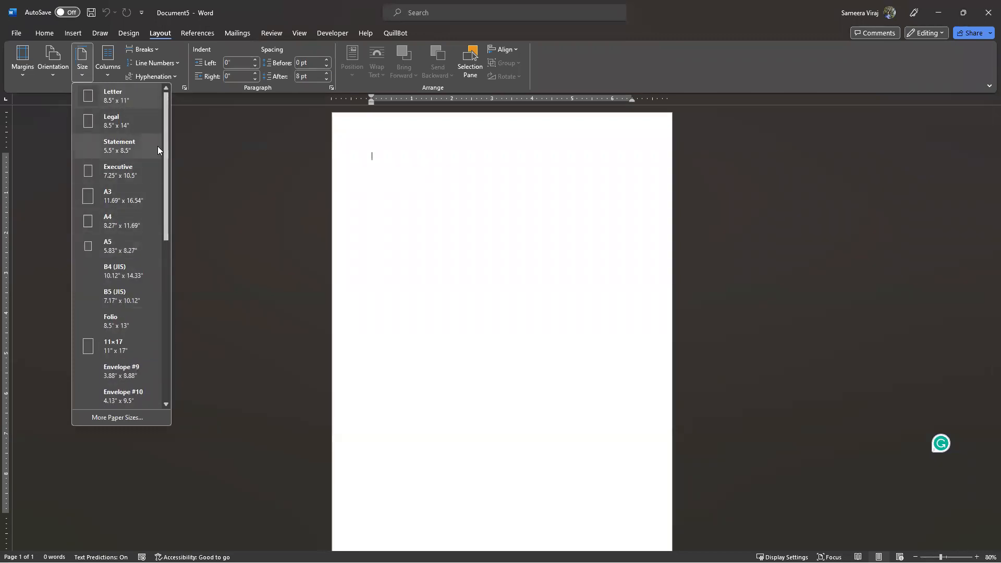
click(112, 225)
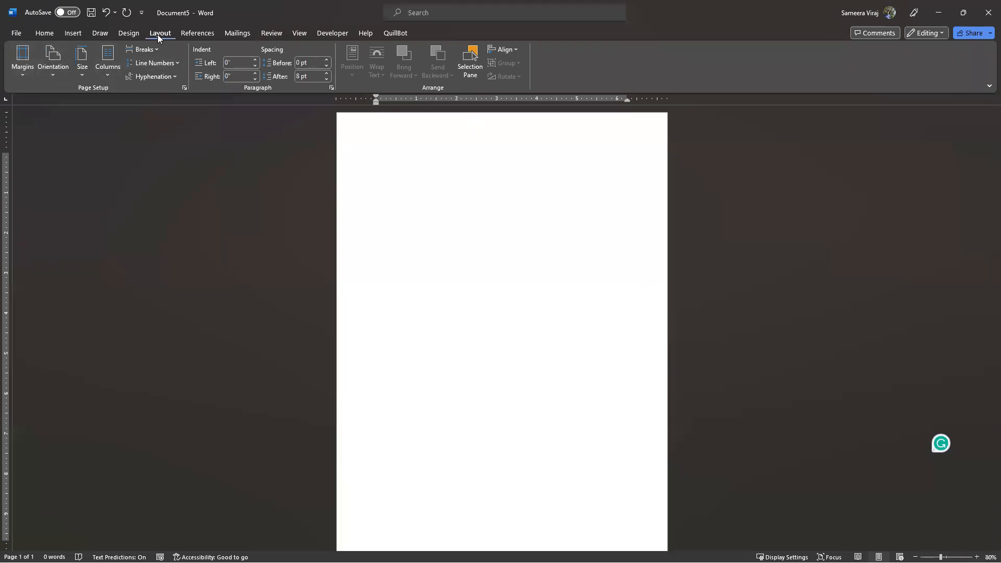
Set a custom top page margin of 2 inches in the page setup
click(23, 77)
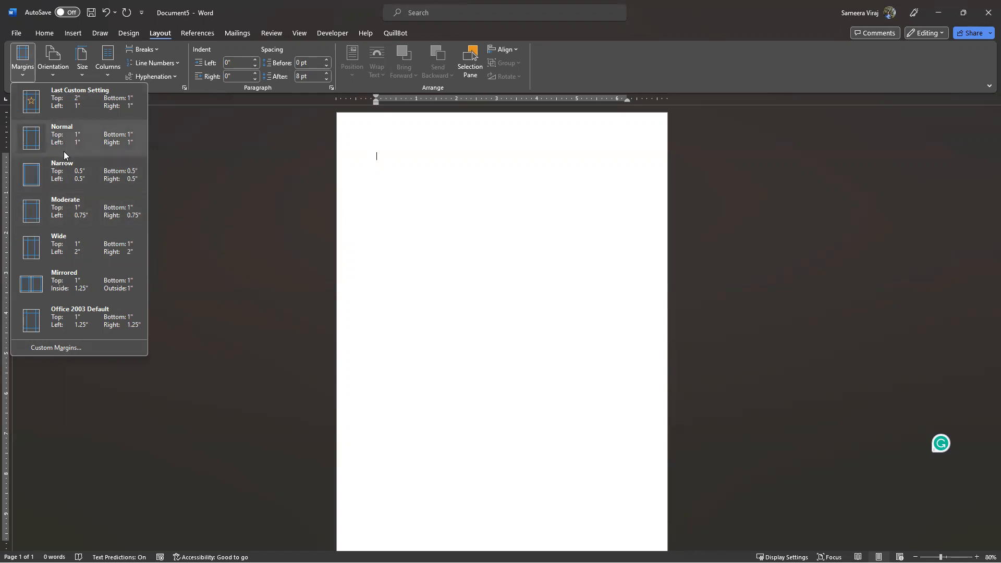
click(45, 349)
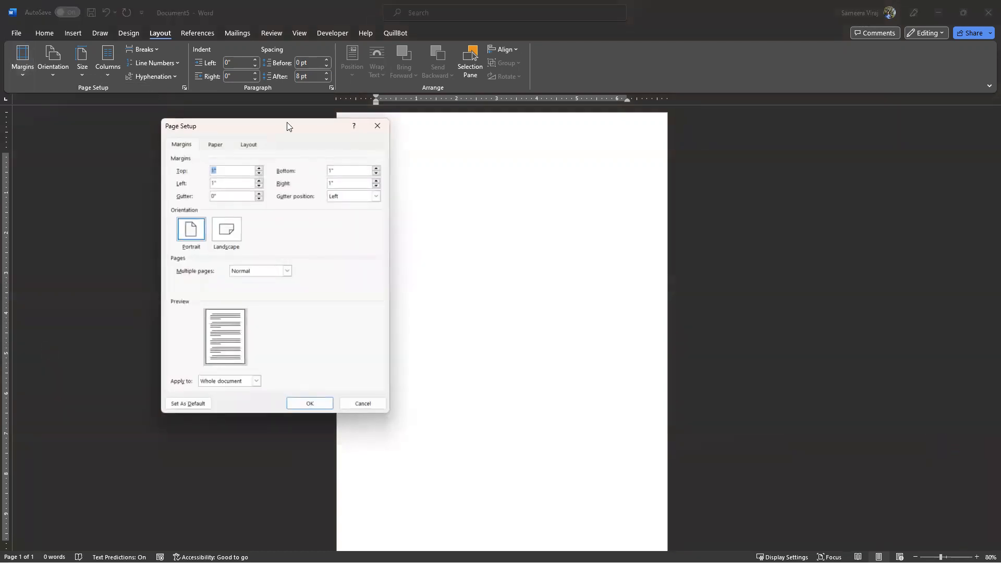
drag(273, 126, 180, 141)
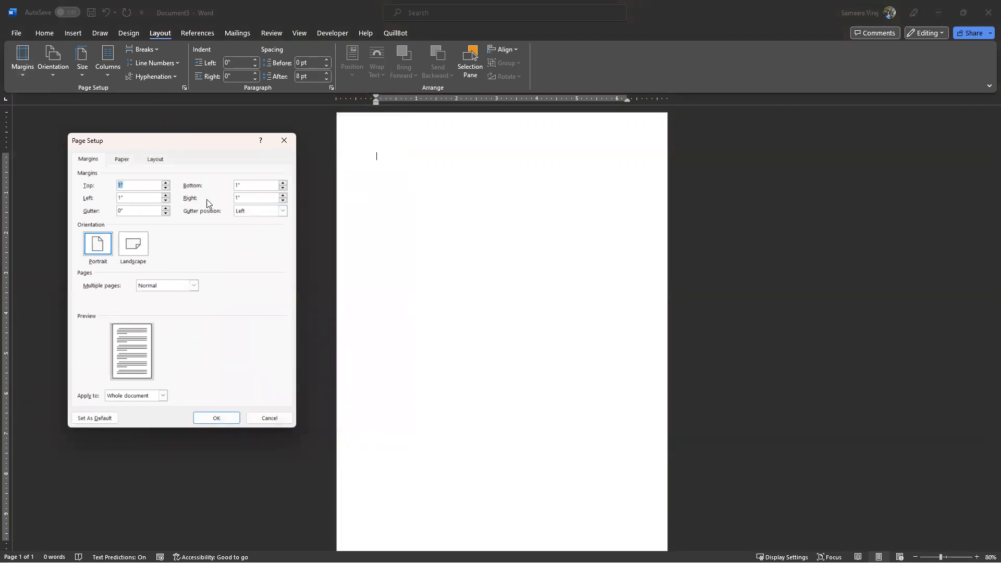
click(135, 188)
double_click(118, 183)
key(Down)
click(130, 187)
key(BackSpace)
key(BackSpace)
key(BackSpace)
key(BackSpace)
text(2)
click(134, 197)
Apply the page setup margins to the whole document
click(164, 396)
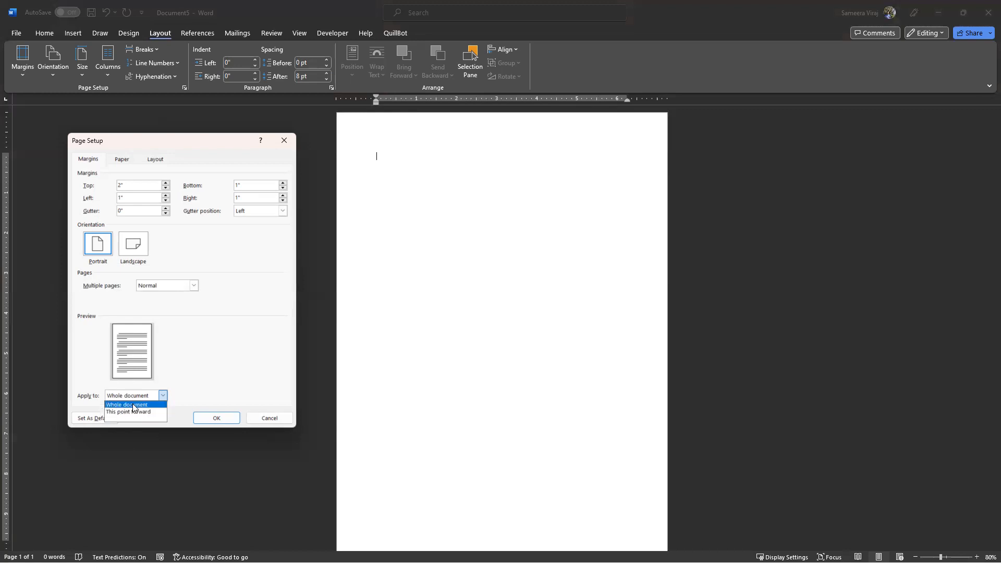
click(200, 369)
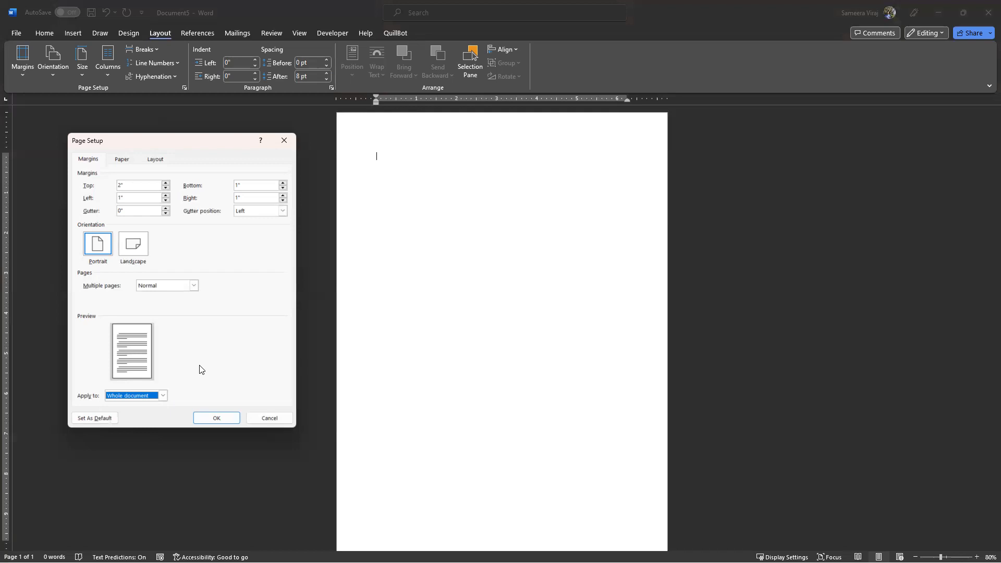
click(215, 418)
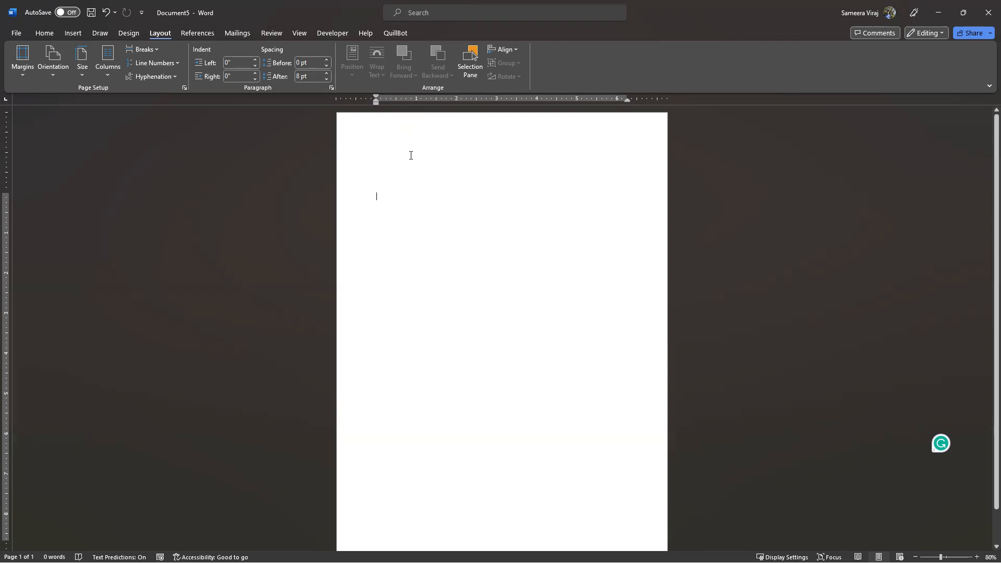
Examine the header area within the top margin and return to the document body
ctrl+scroll(412, 201, up, 1)
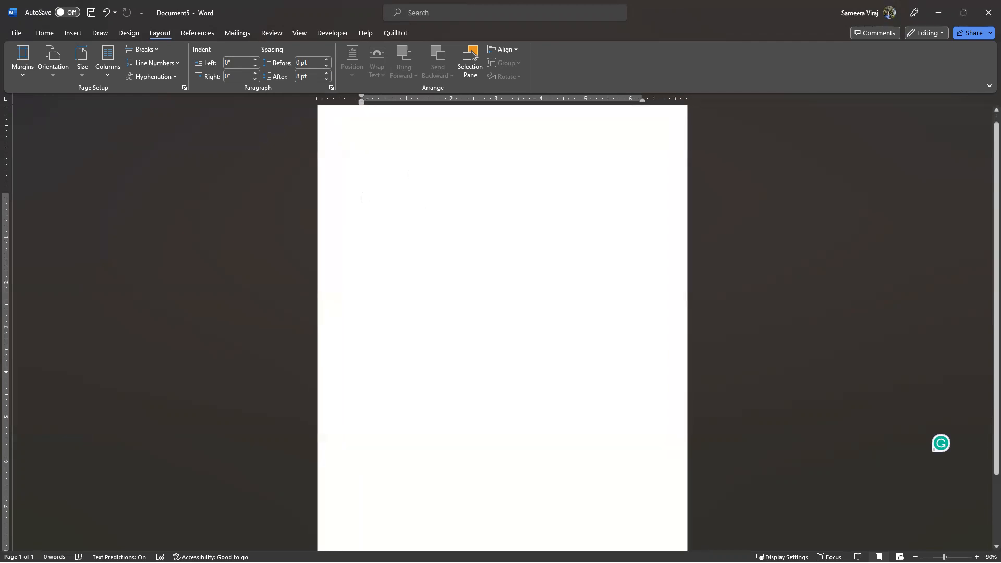
double_click(382, 149)
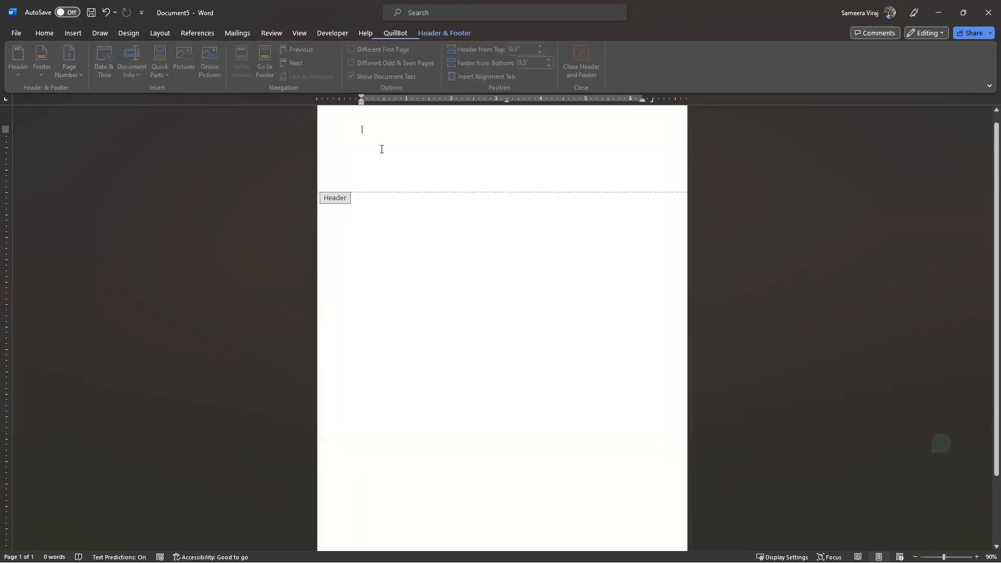
double_click(365, 205)
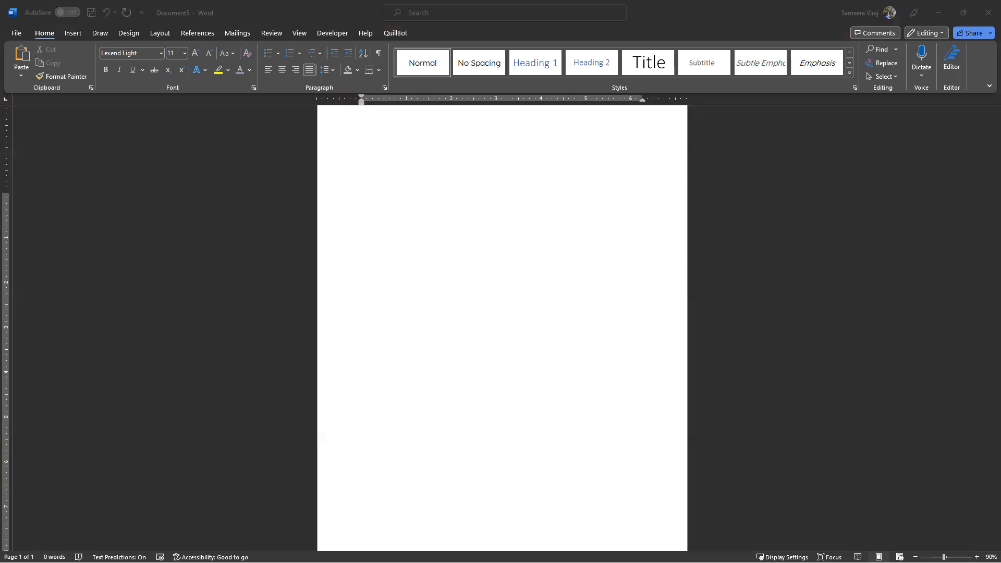
Enter some placeholder text at the start of the body and erase it
click(416, 196)
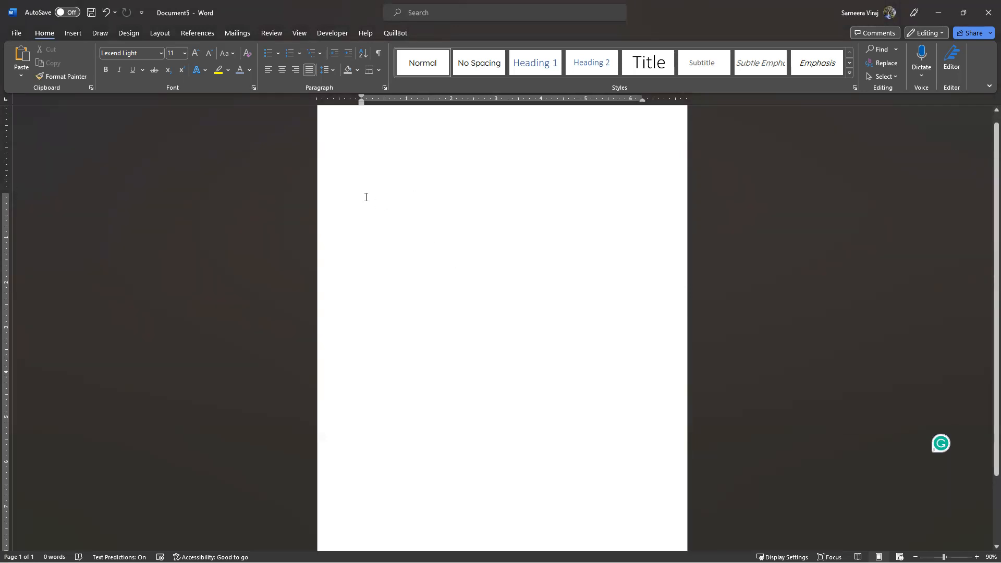
text(sdsafdsfadsf)
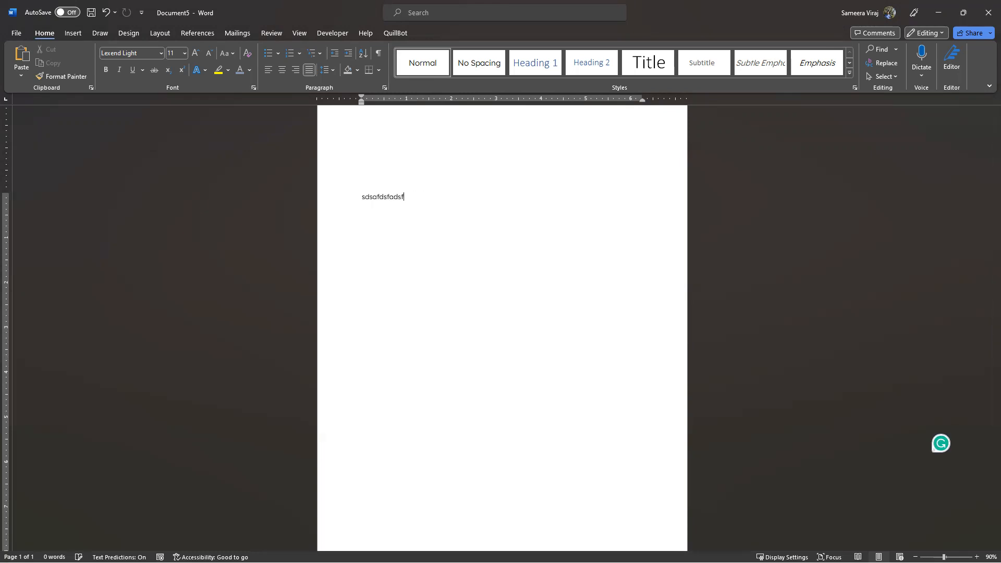
key(BackSpace)
key(BackSpace)
key(BackSpace)
key(BackSpace)
key(BackSpace)
key(BackSpace)
key(BackSpace)
key(BackSpace)
key(BackSpace)
key(BackSpace)
key(BackSpace)
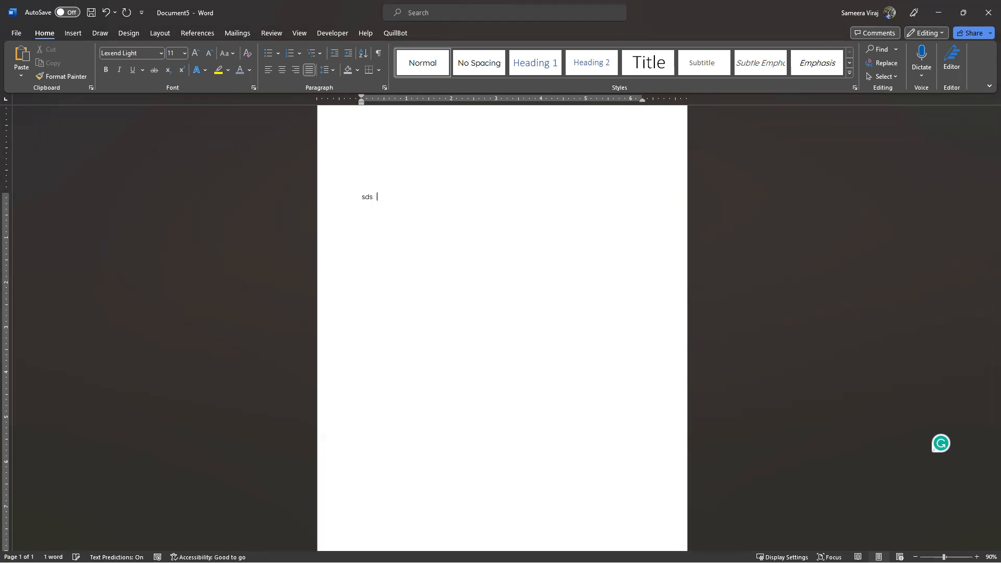
text(hkhkjhdsf)
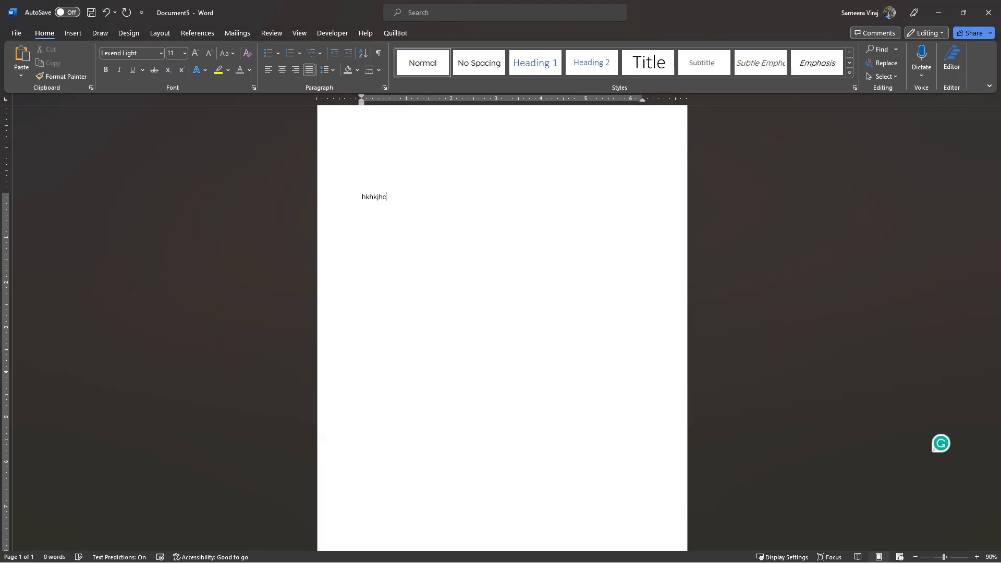
key(BackSpace)
key(BackSpace)
key(BackSpace)
key(BackSpace)
key(BackSpace)
key(BackSpace)
key(BackSpace)
key(BackSpace)
Check the header boundary against the start of the body, then place the cursor back in the body
double_click(405, 155)
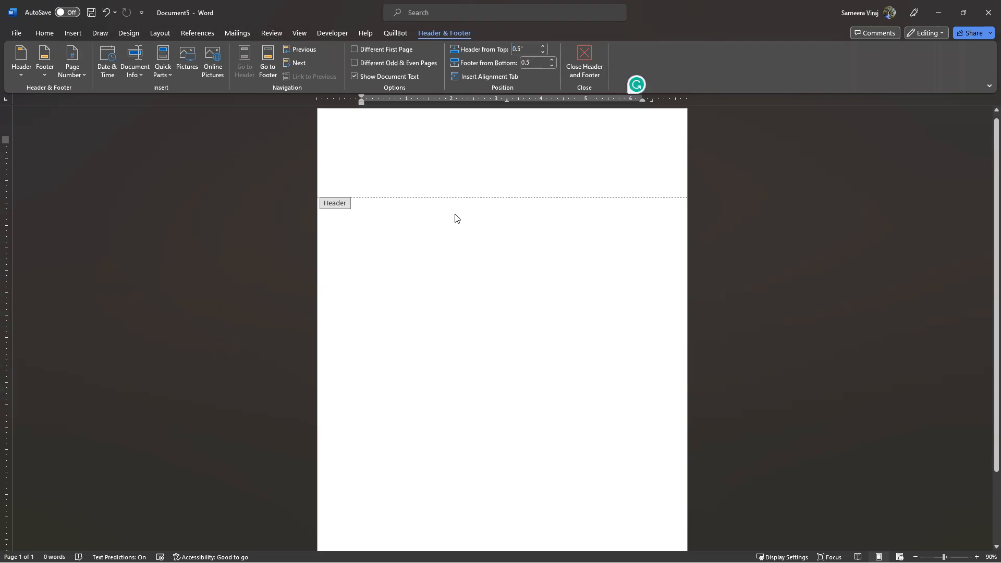
double_click(387, 213)
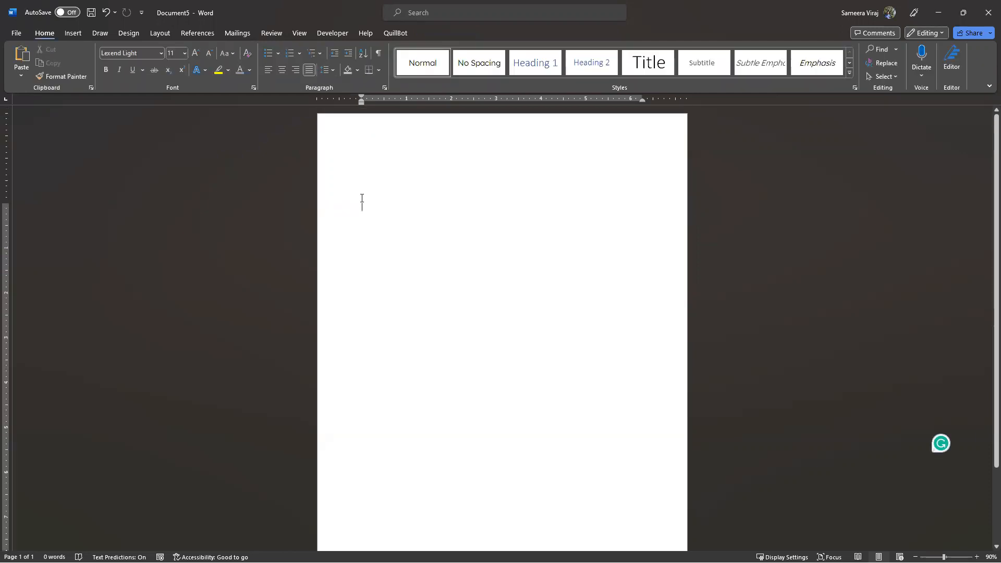
click(344, 219)
click(370, 213)
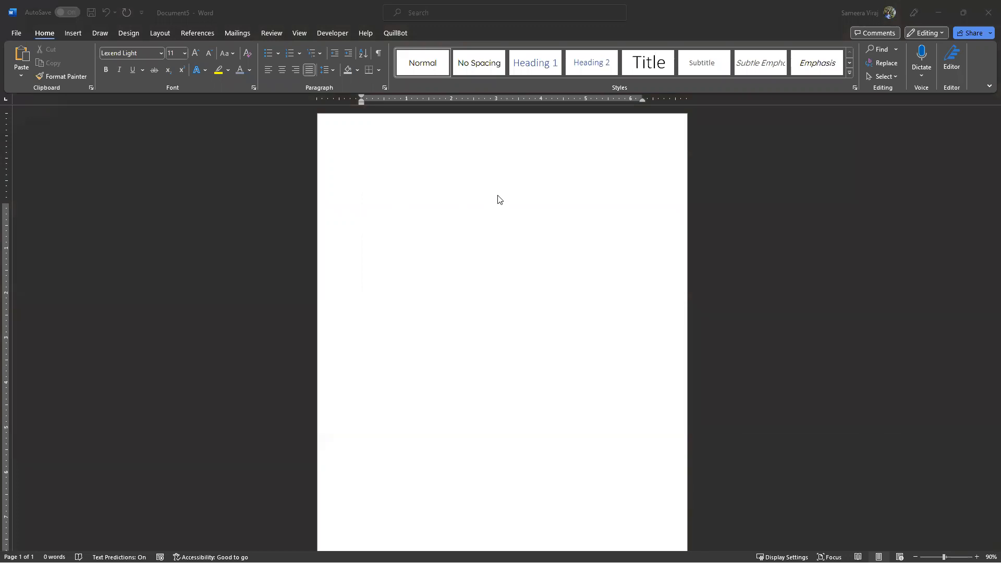
Try pasting the copied emblem image at the start of the body and delete it
click(463, 190)
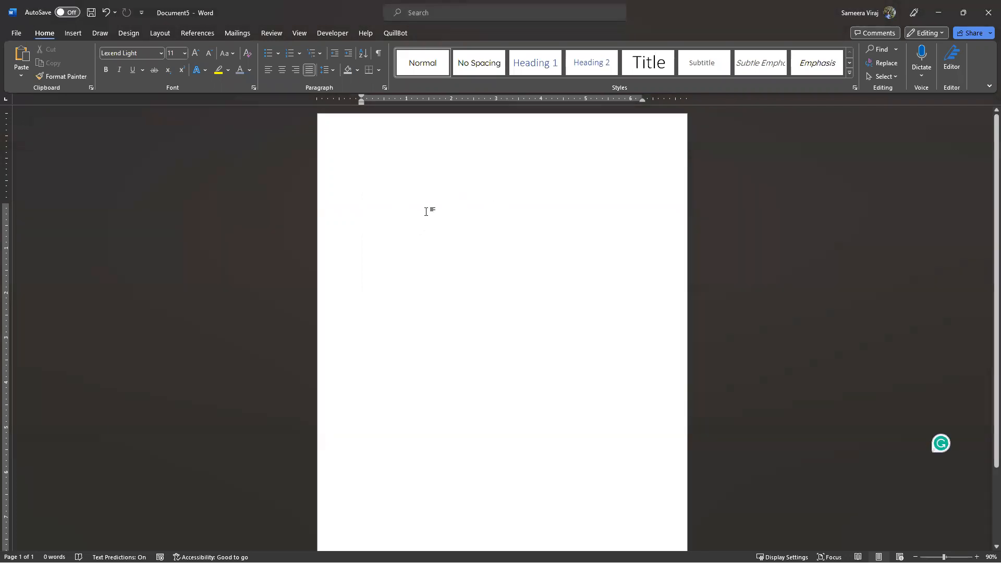
key(ctrl+v)
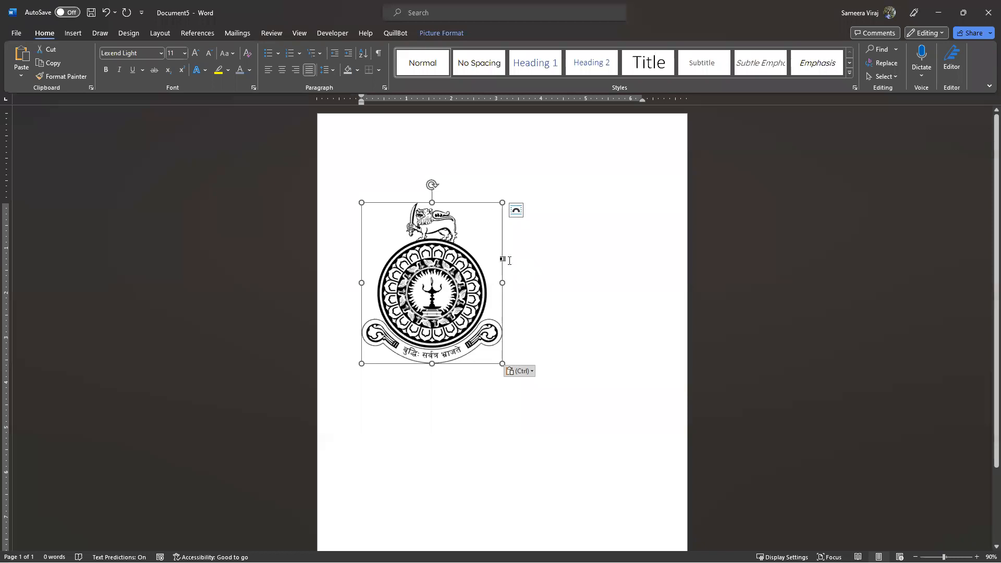
key(Delete)
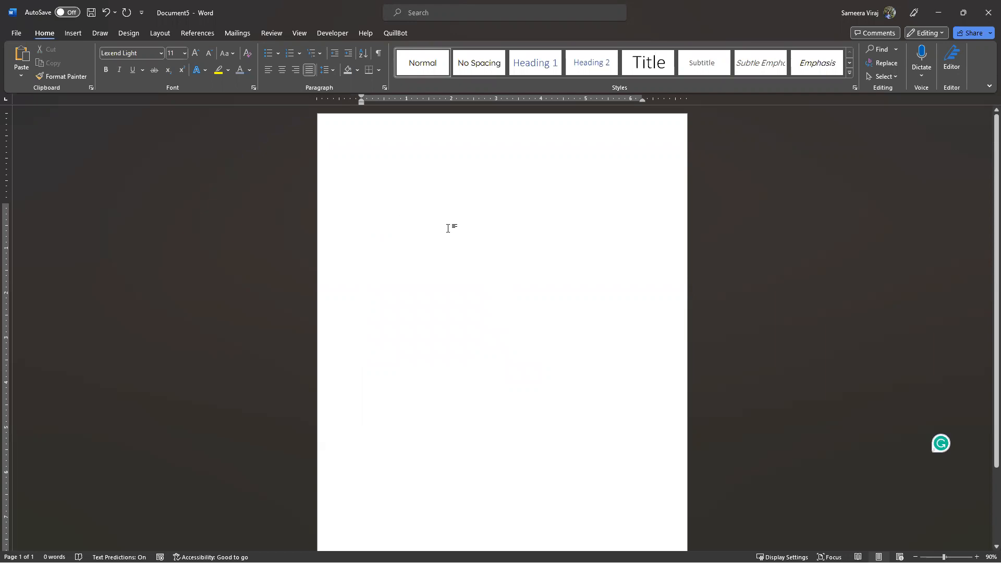
key(ctrl+v)
click(404, 272)
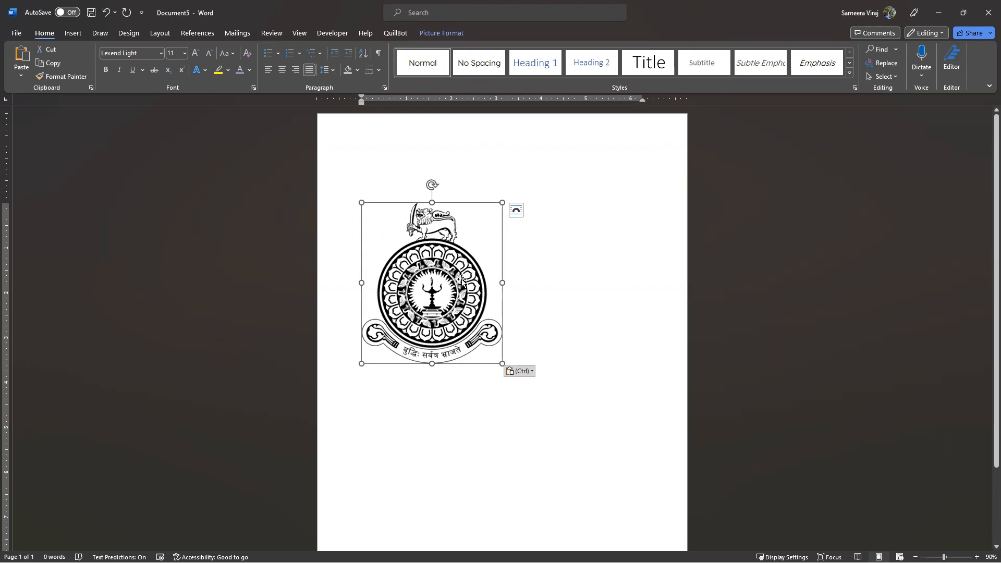
key(Delete)
Try pasting the emblem with the Picture paste option at the start of the body, and remove it
right_click(358, 210)
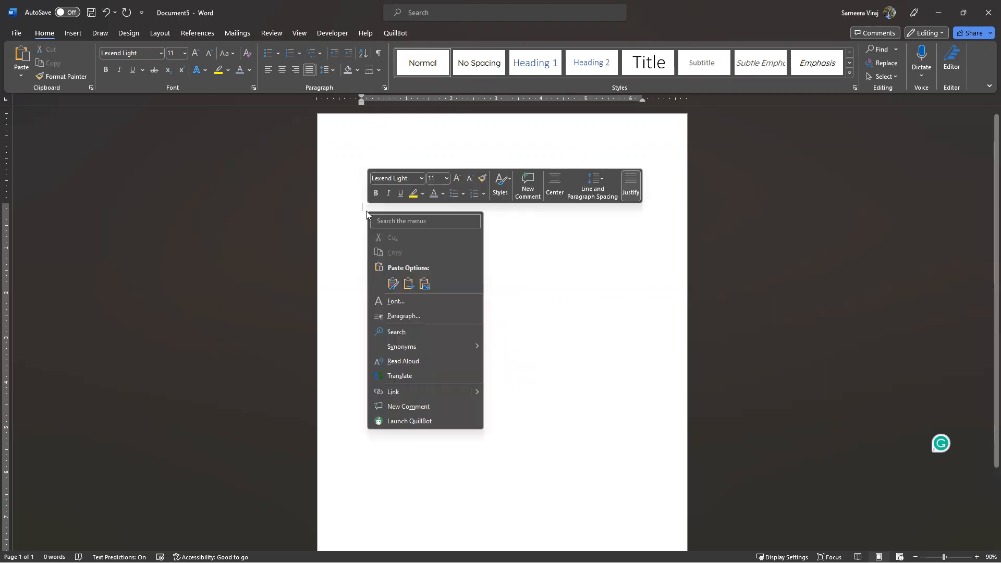
right_click(363, 208)
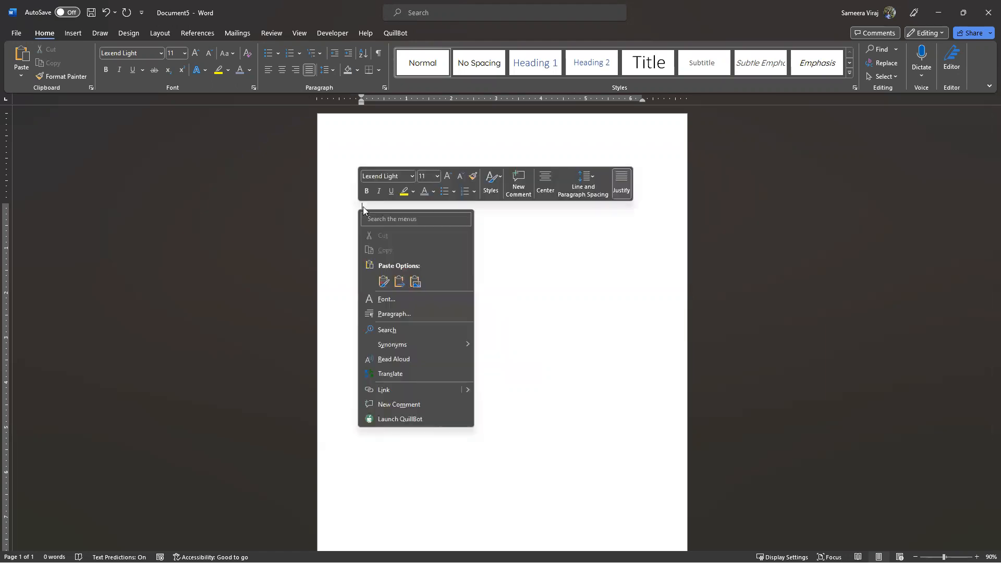
click(363, 207)
right_click(363, 207)
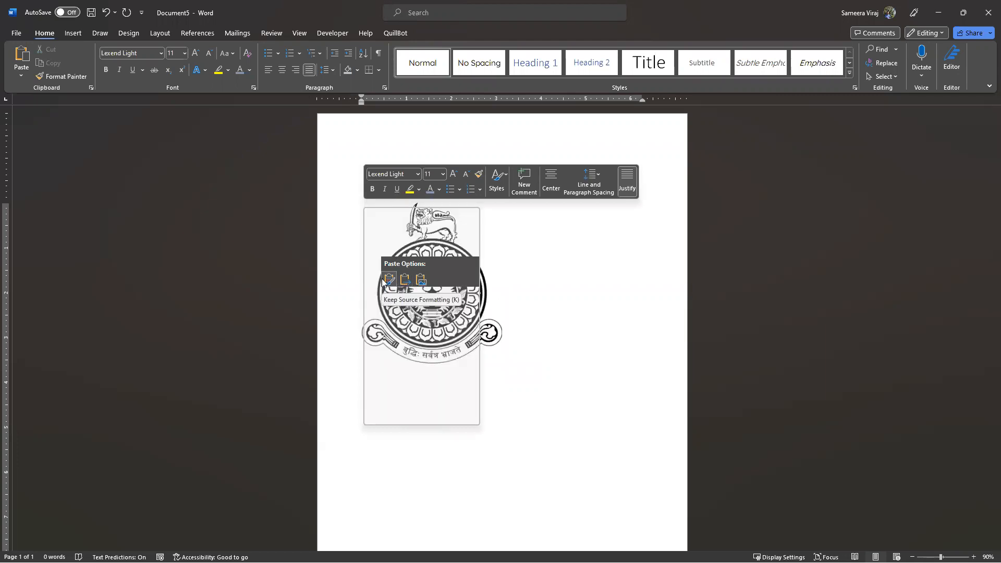
click(420, 279)
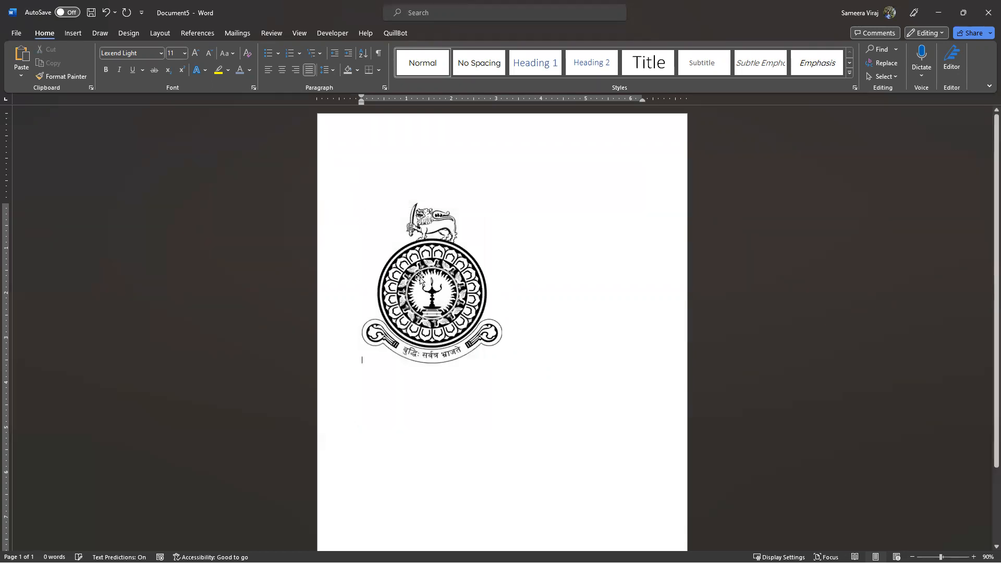
click(442, 295)
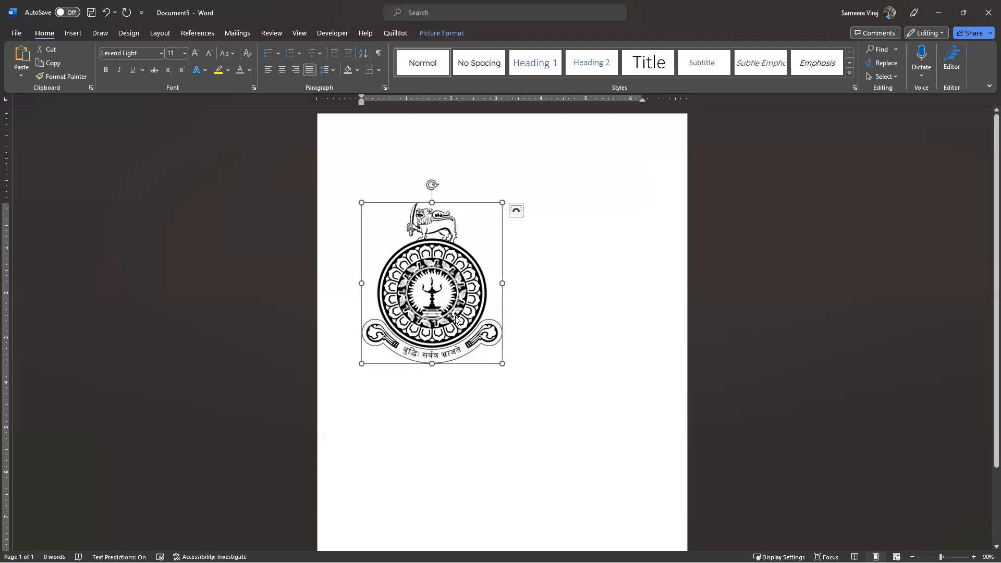
key(Delete)
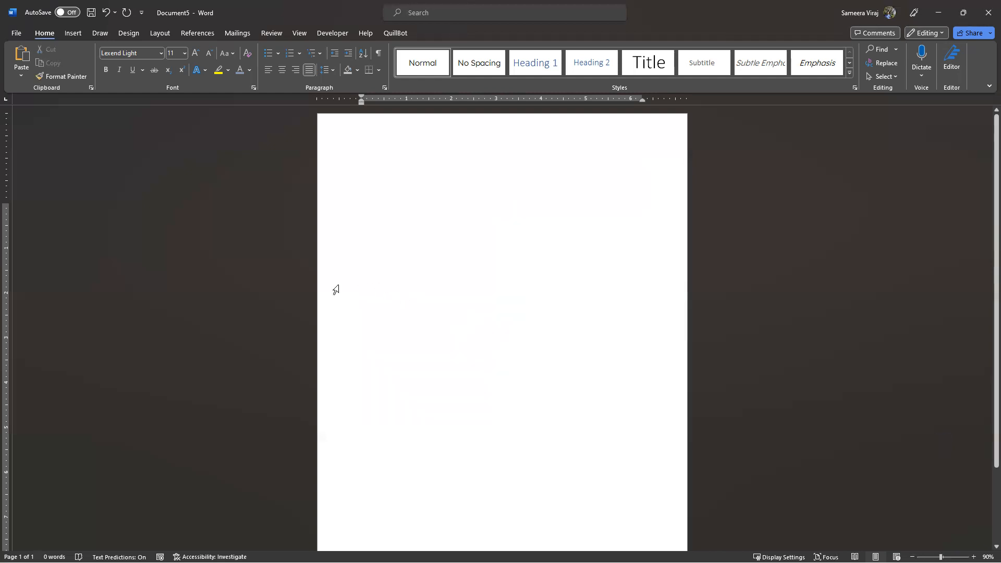
click(73, 33)
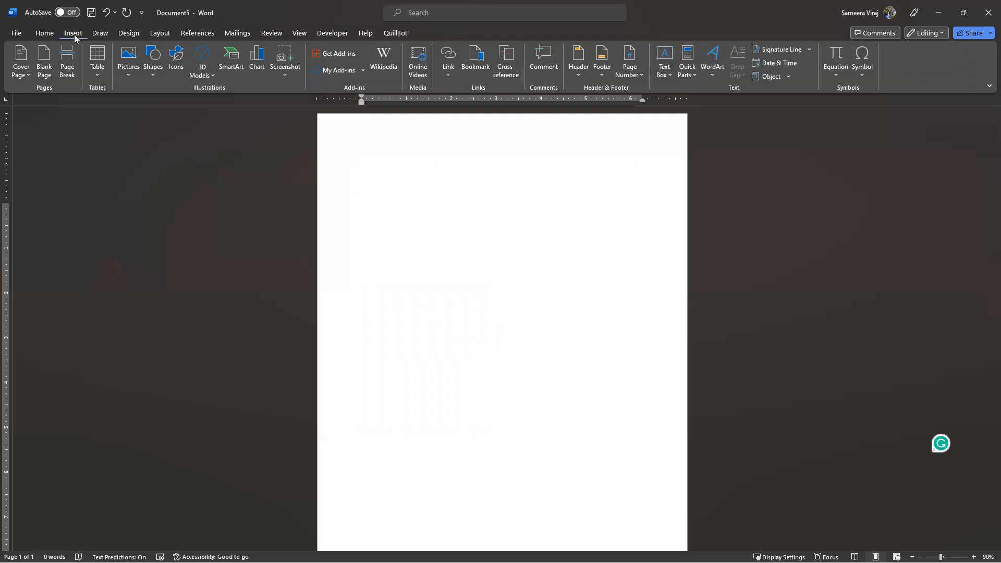
click(130, 55)
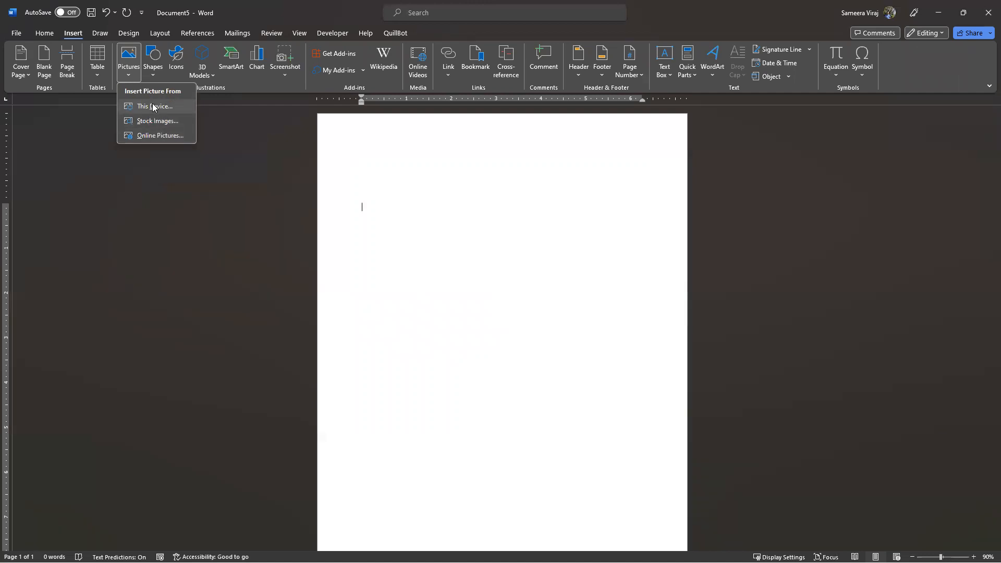
click(155, 108)
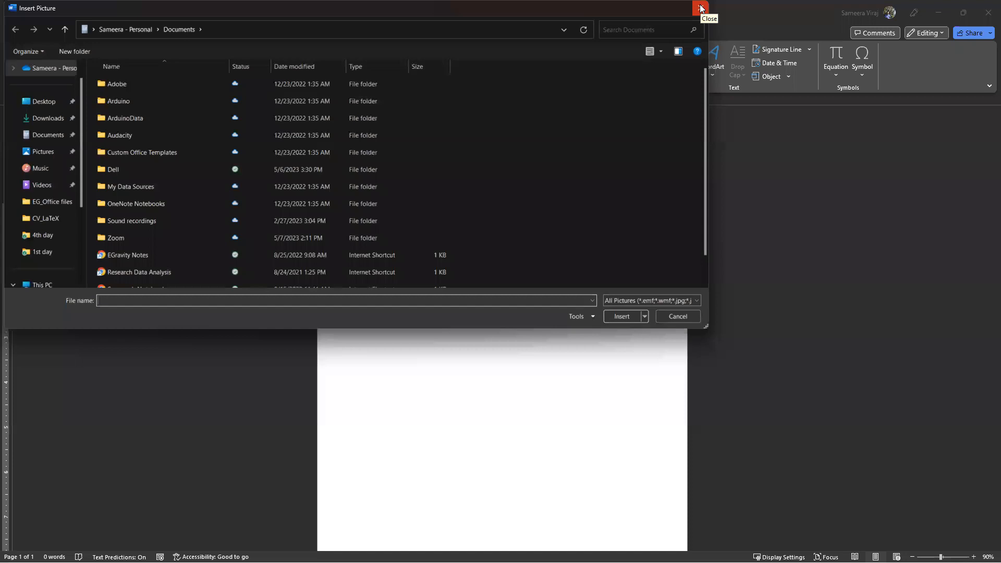
click(701, 8)
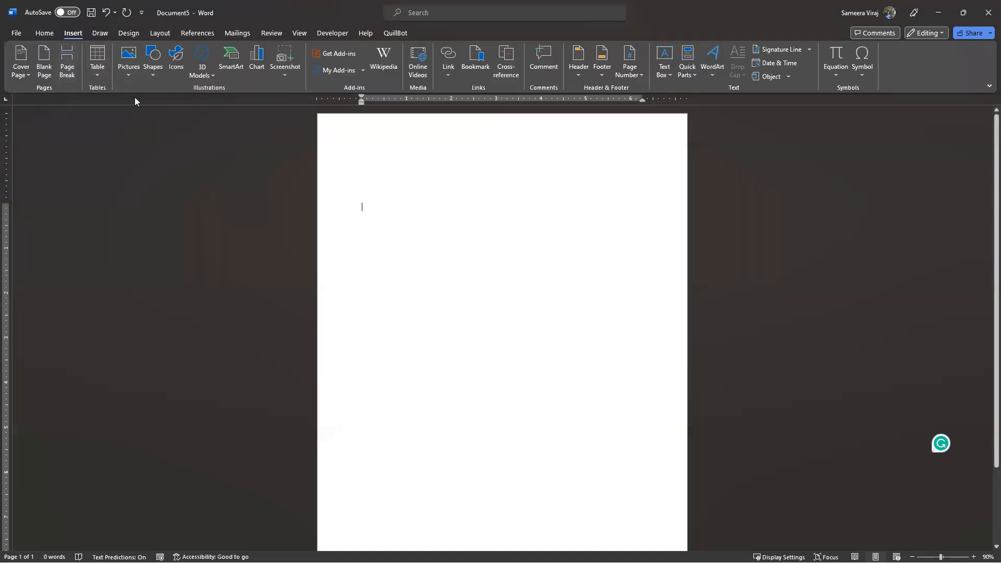
Paste the copied emblem as a picture at the start of the body
click(39, 35)
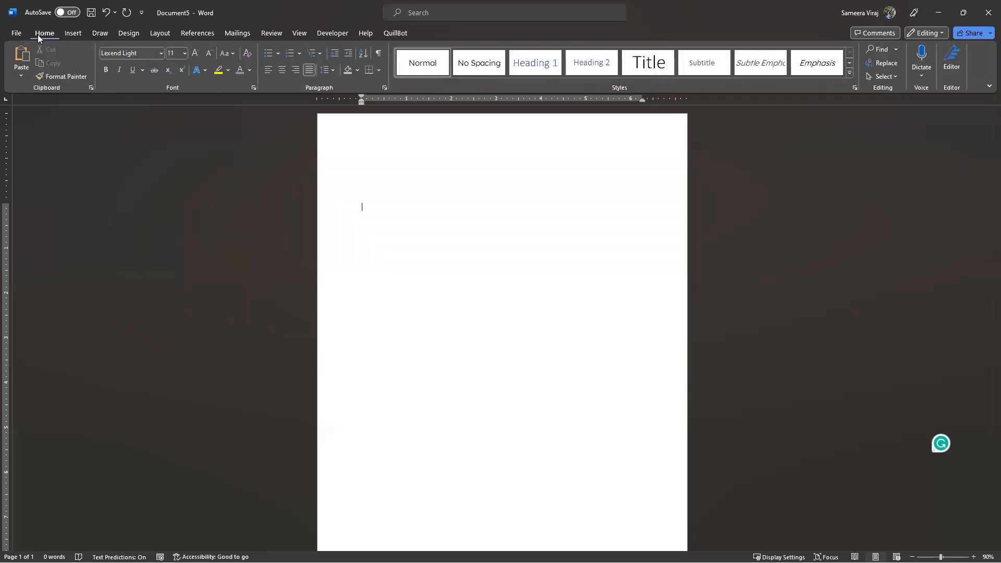
right_click(374, 214)
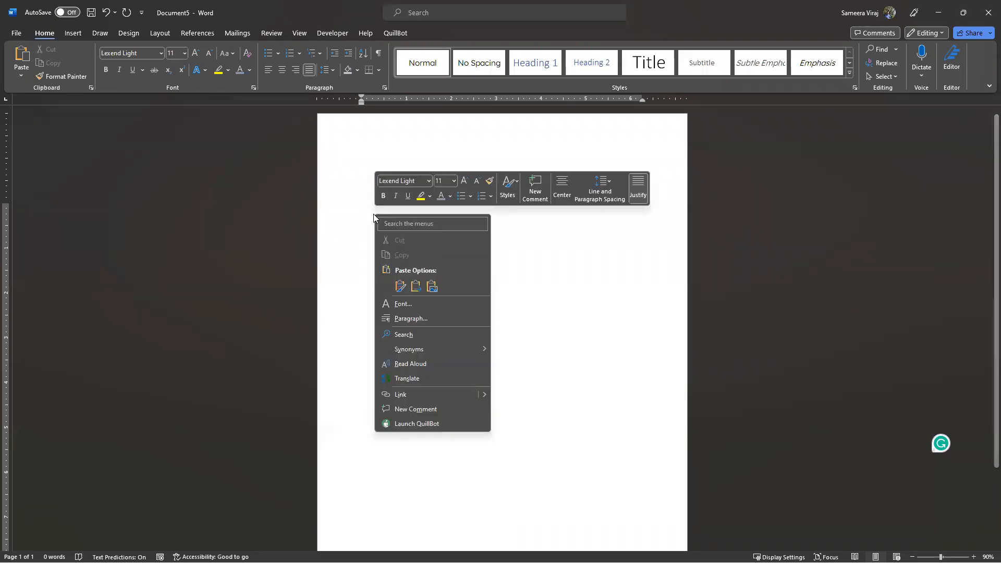
click(431, 286)
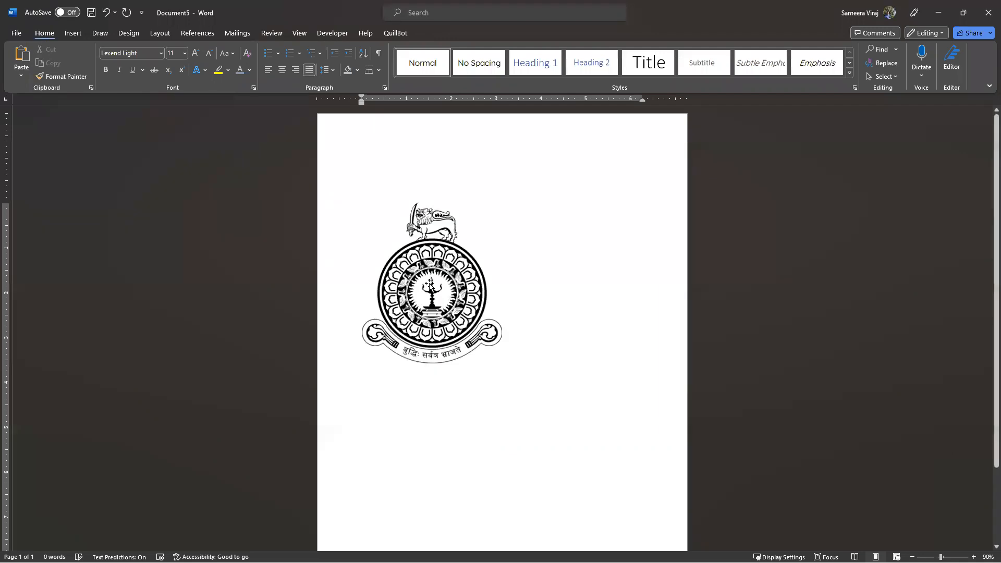
Shrink the emblem proportionally to about 1.64" high and 1.43" wide
click(429, 286)
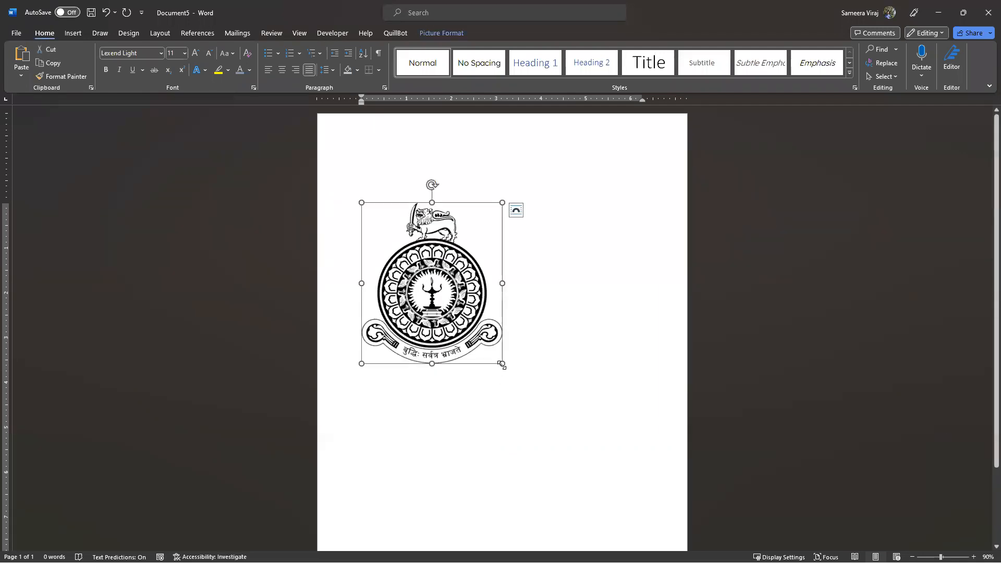
drag(501, 363, 470, 327)
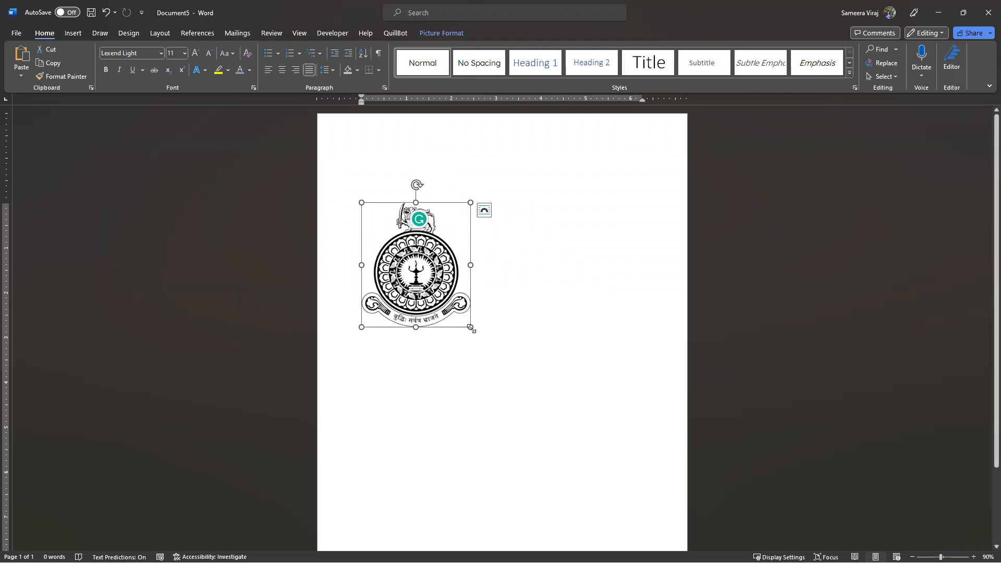
drag(470, 327, 426, 255)
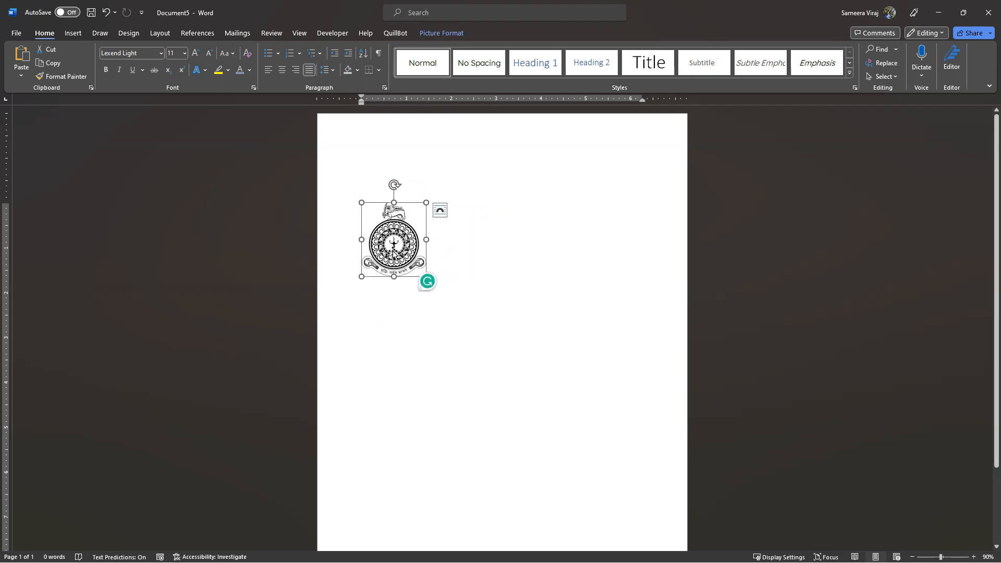
click(529, 271)
click(398, 245)
click(478, 281)
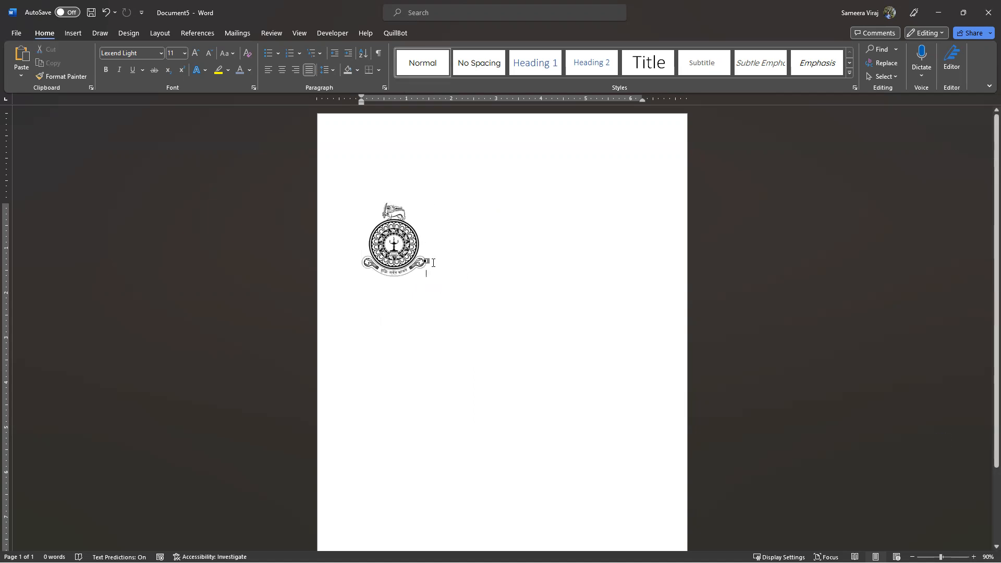
Try cropping away the right half of the emblem, down to a width of about 0.73"
click(409, 258)
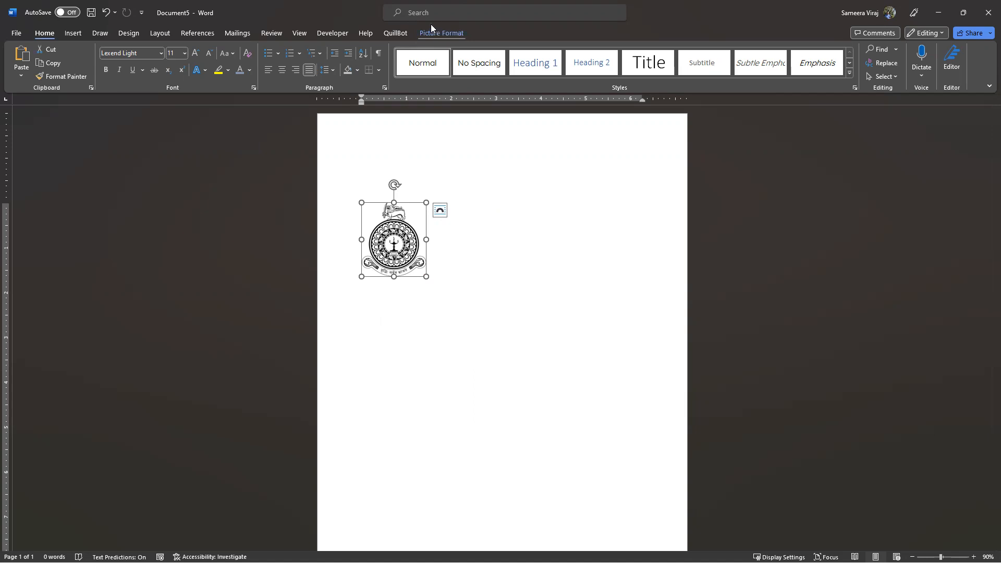
click(441, 33)
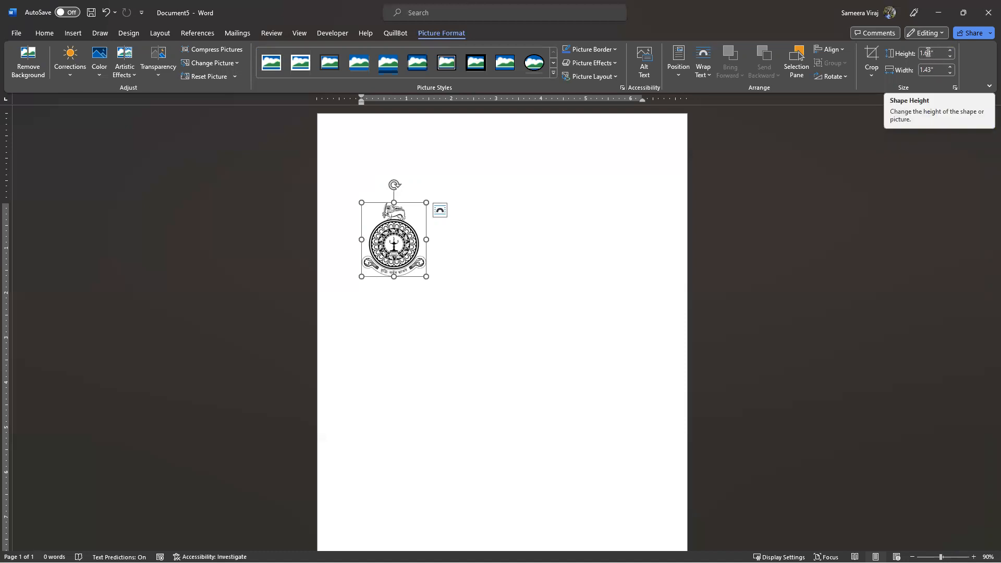
click(870, 56)
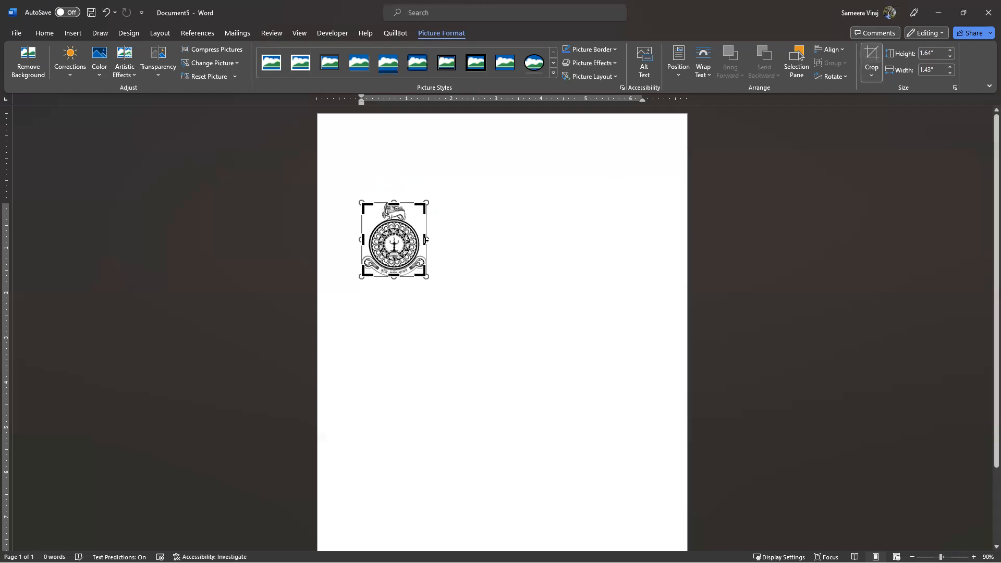
drag(426, 239, 394, 240)
click(457, 263)
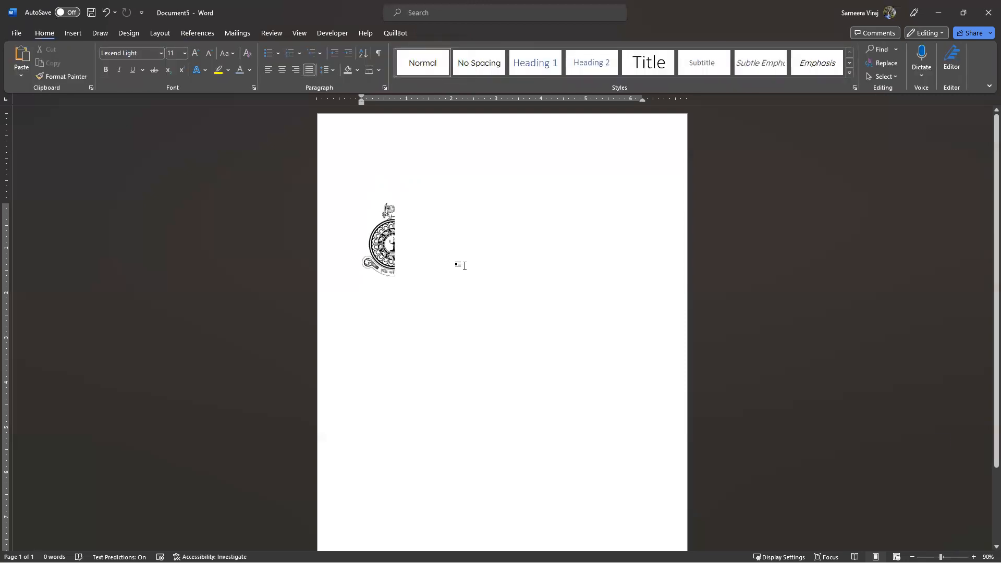
Extend the emblem's crop area back over its right half, to a width of about 1.47"
click(389, 244)
click(442, 33)
click(871, 60)
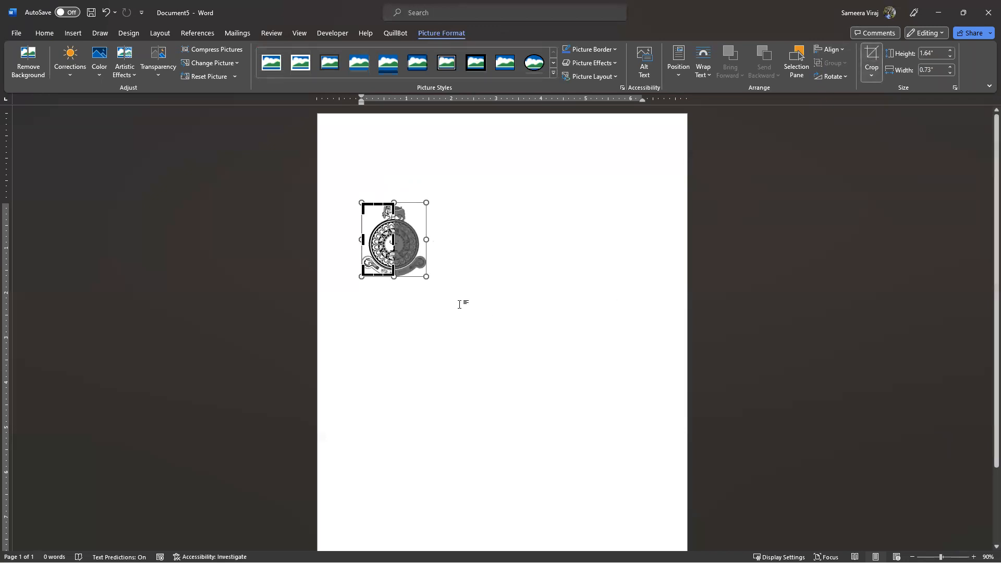
drag(394, 239, 426, 239)
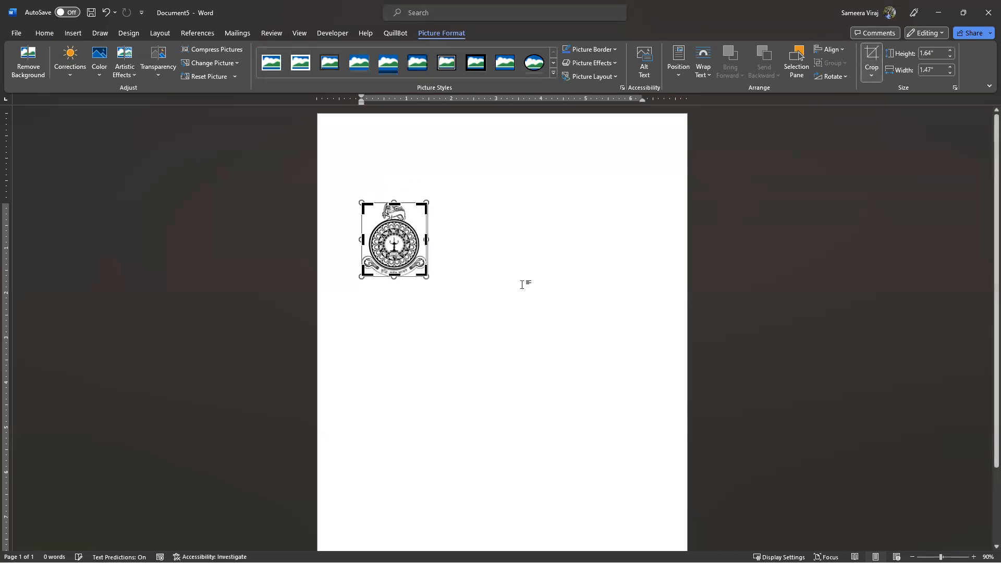
click(521, 284)
Shrink the emblem proportionally a little further from its lower right corner
click(399, 239)
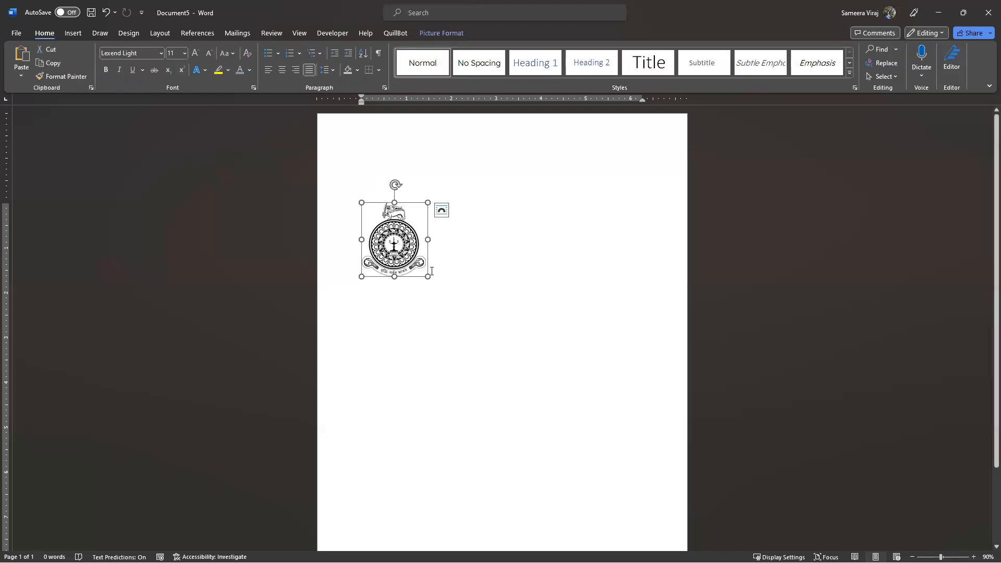
drag(428, 277, 416, 264)
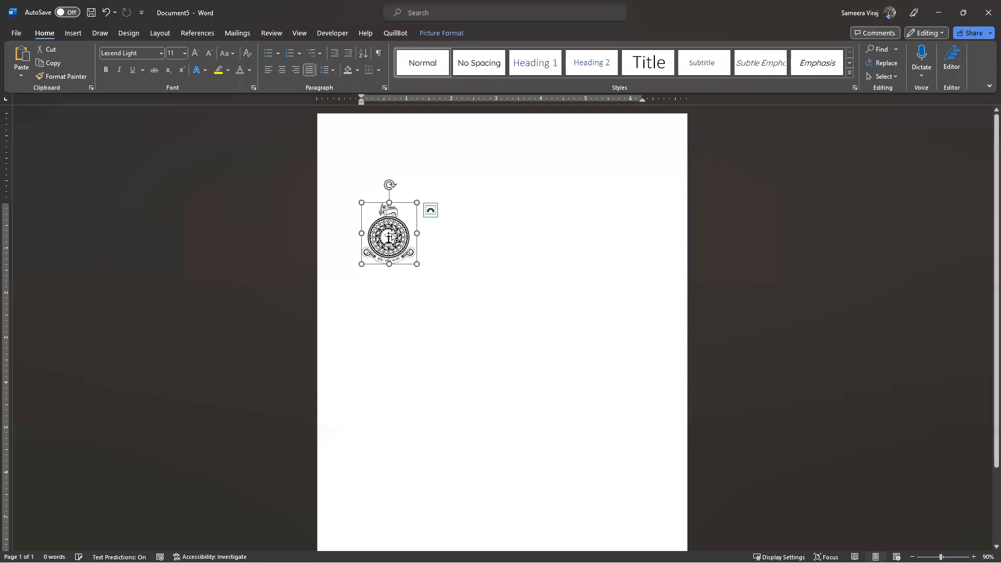
click(492, 260)
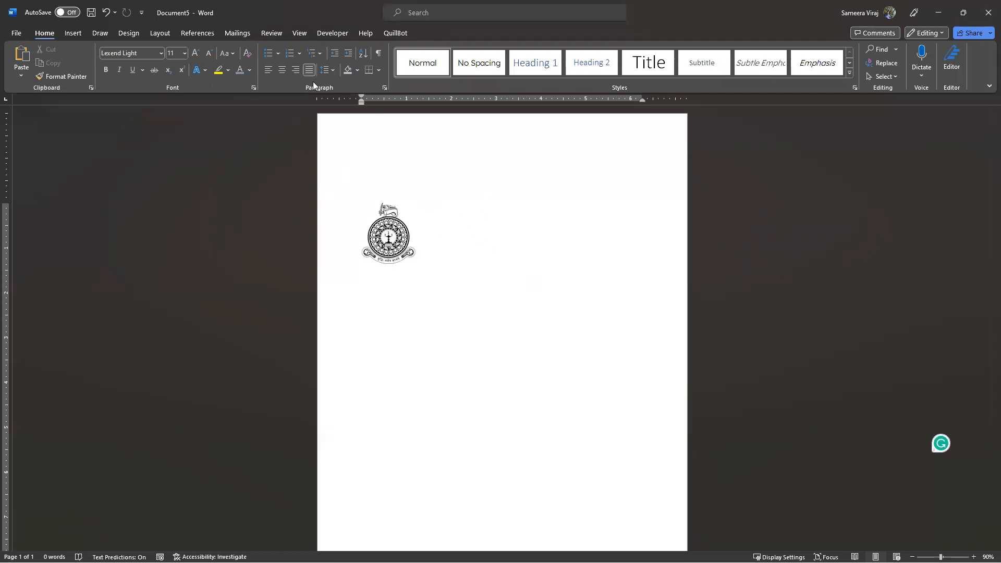
Center the emblem horizontally between the page margins
click(397, 252)
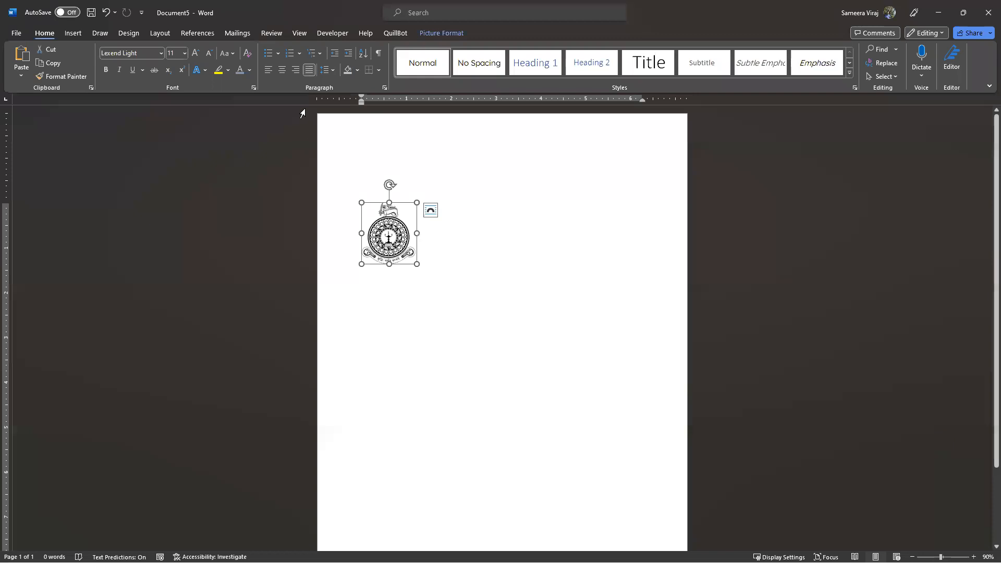
click(281, 71)
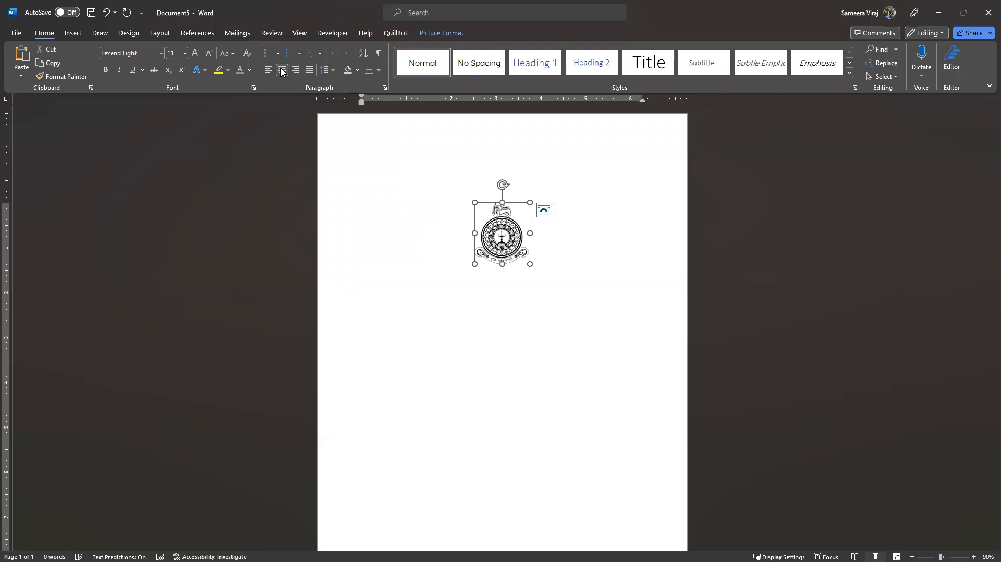
click(598, 283)
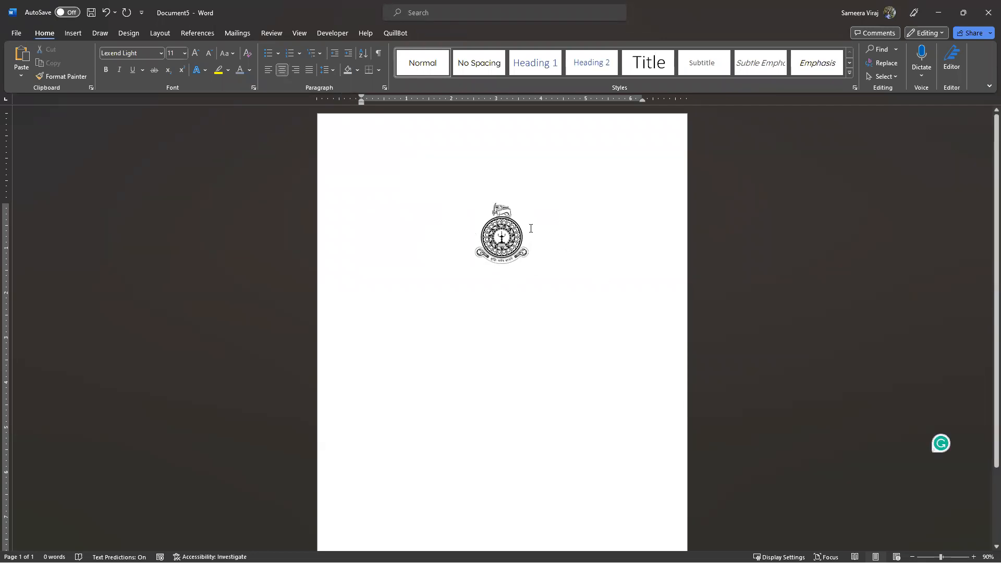
click(500, 234)
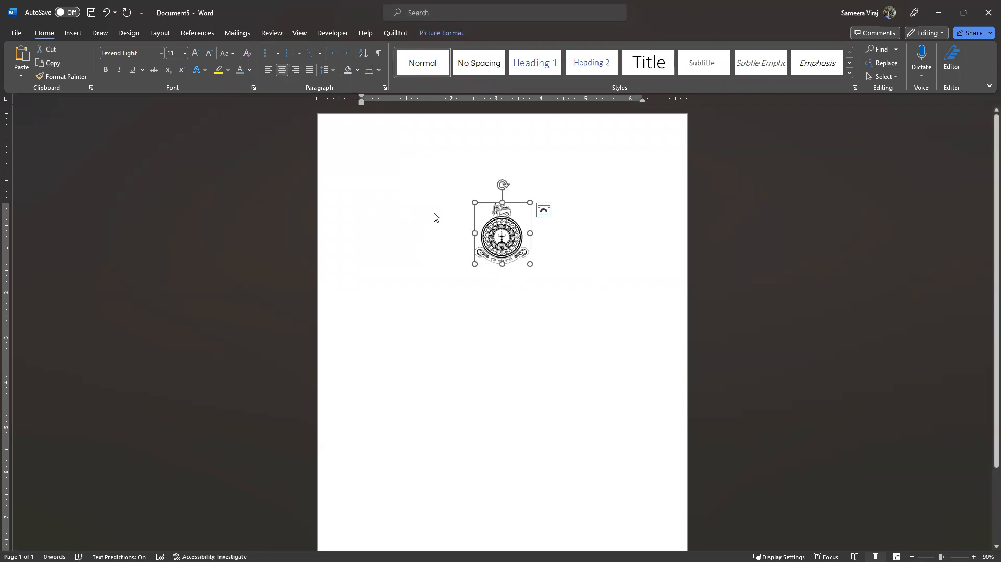
click(283, 70)
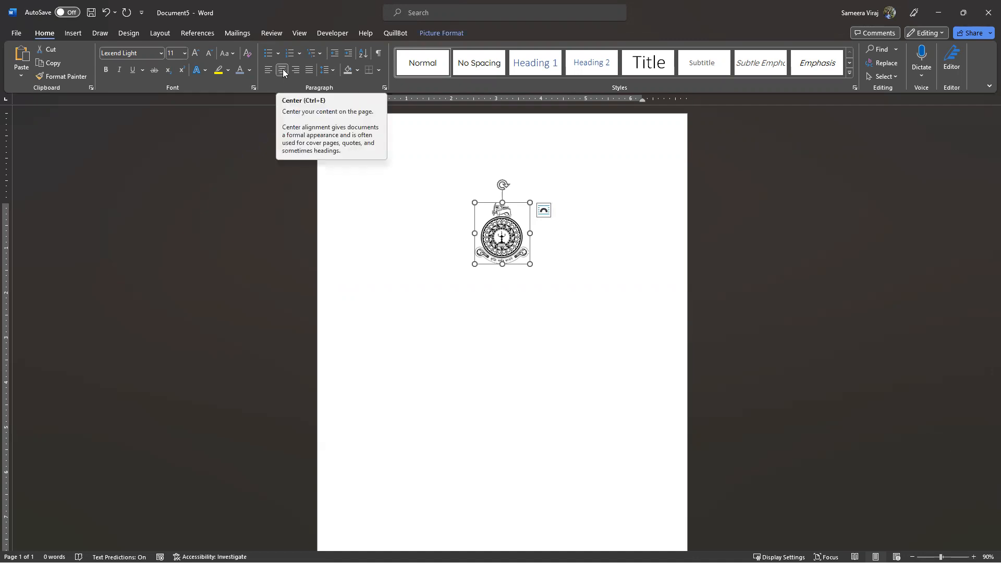
Add a new line reading "Report Title" directly below the emblem
click(582, 260)
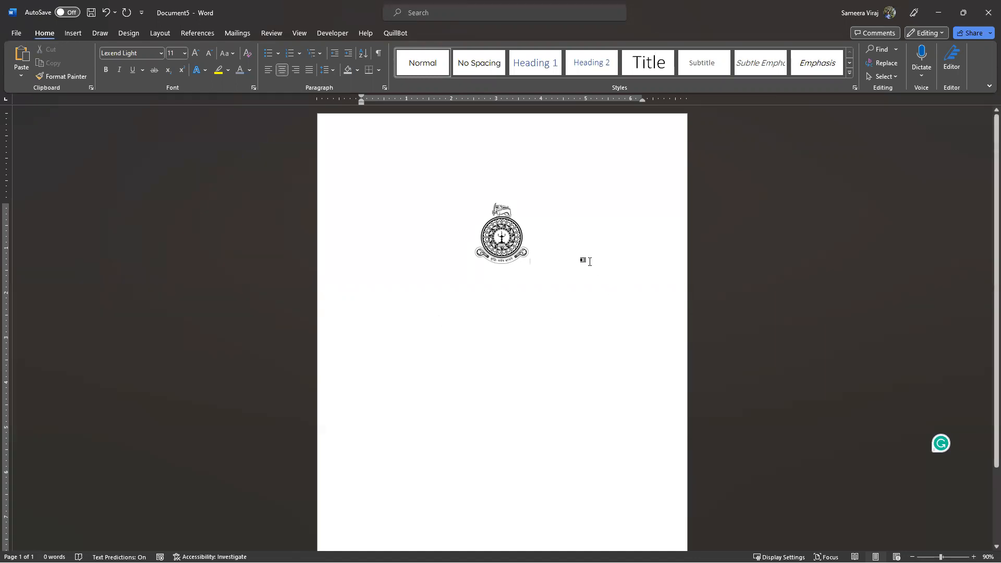
key(Return)
text(Tilt)
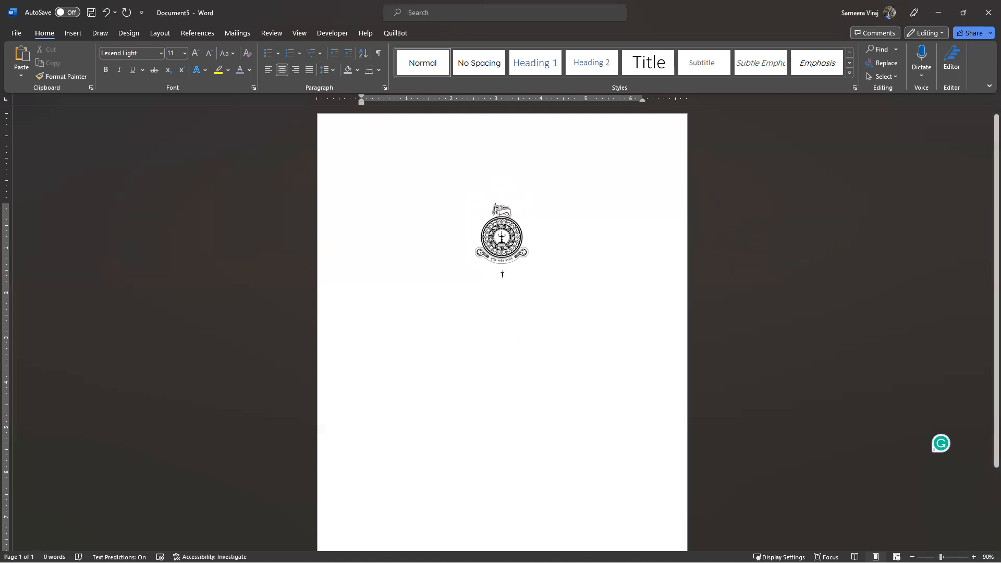
key(BackSpace)
key(BackSpace)
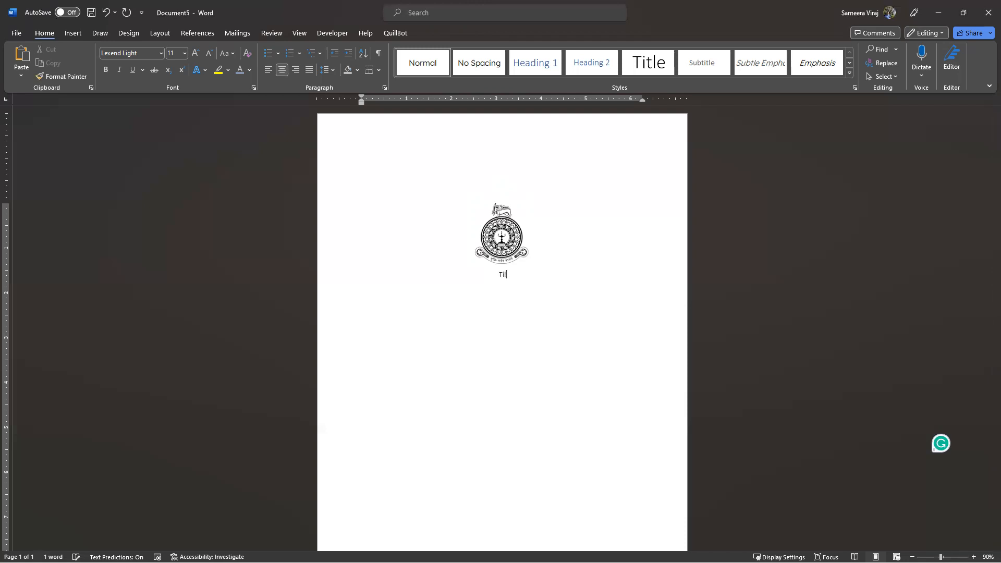
text(tle)
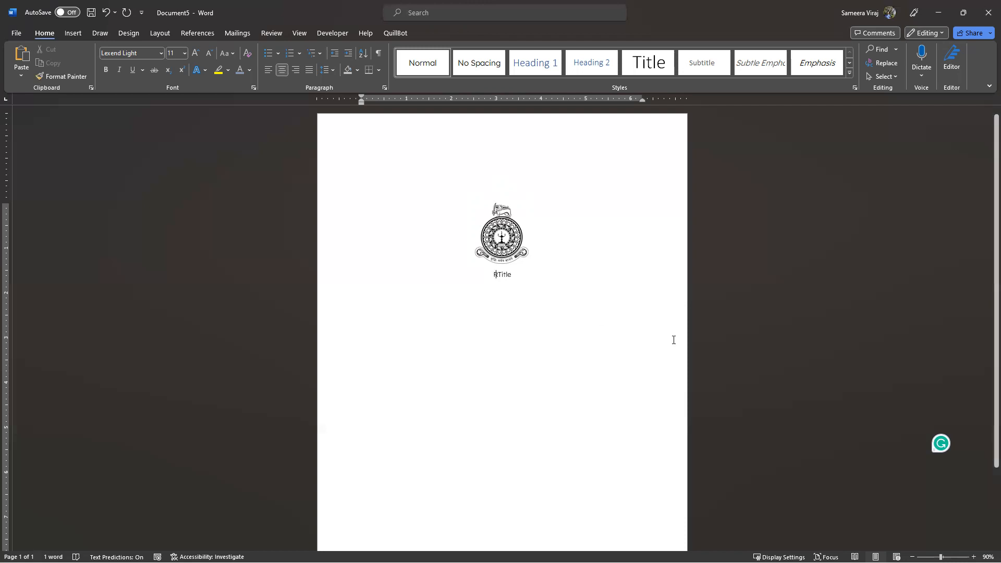
text(Report)
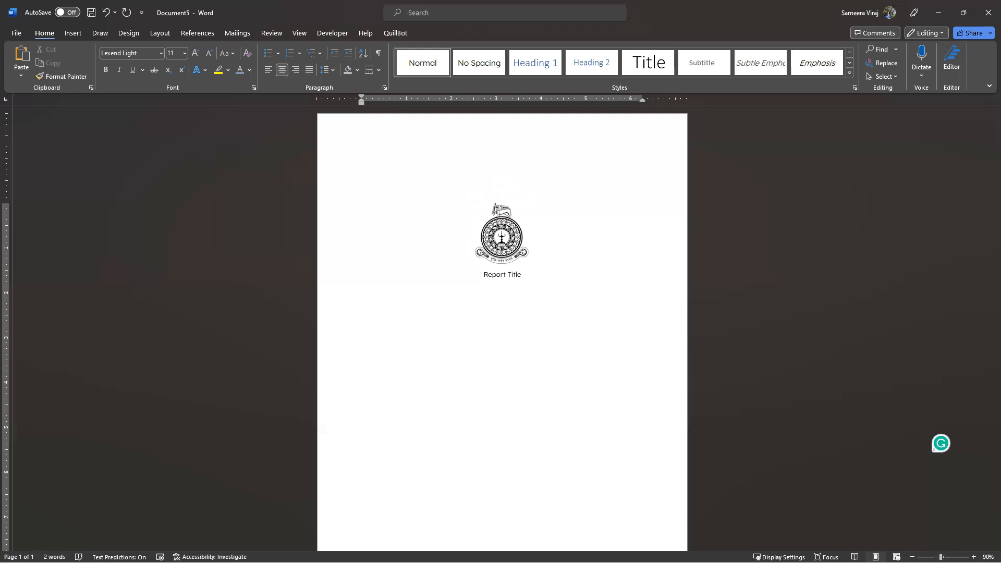
Set the font of the "Report Title" line to Times New Roman
drag(533, 274, 476, 273)
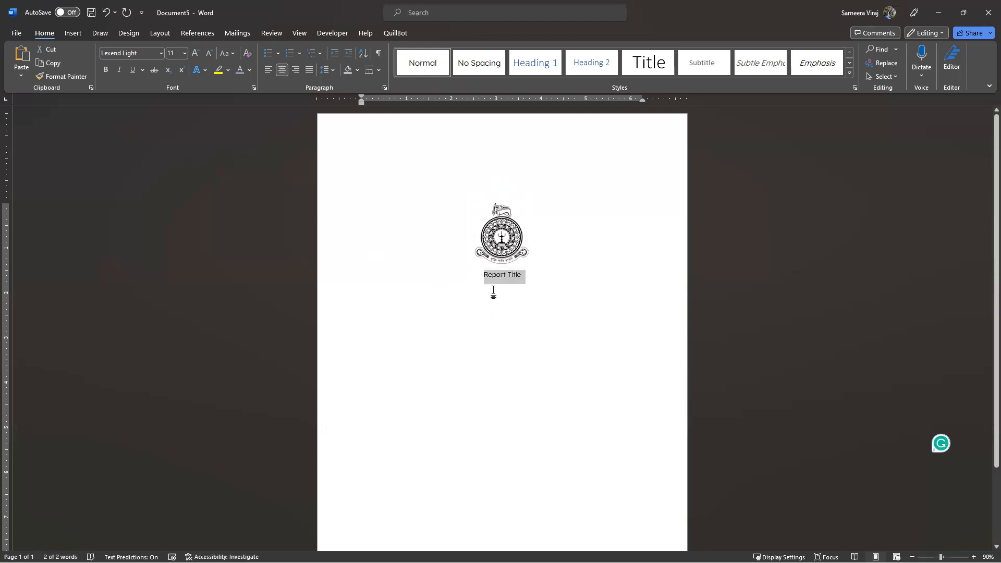
click(159, 50)
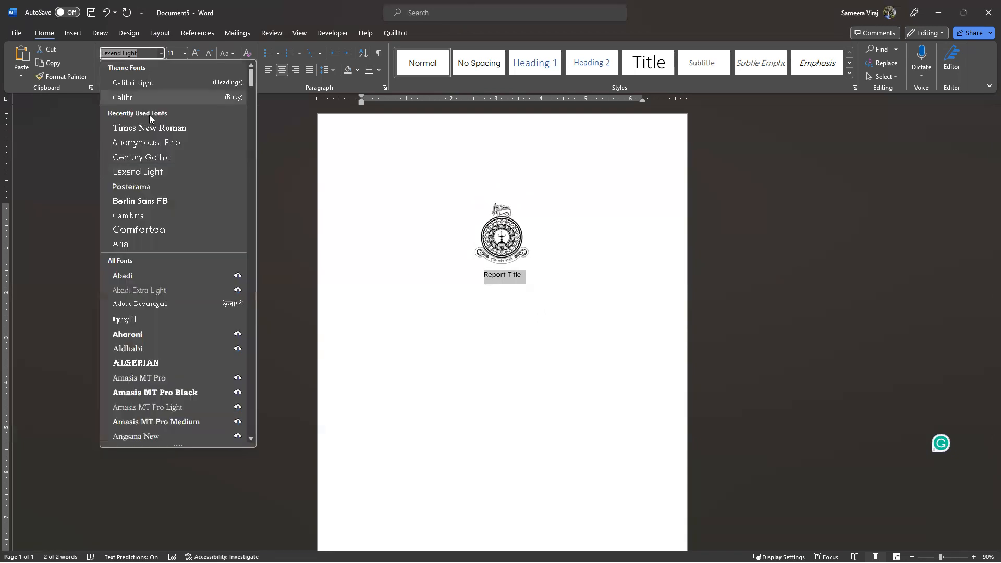
click(146, 128)
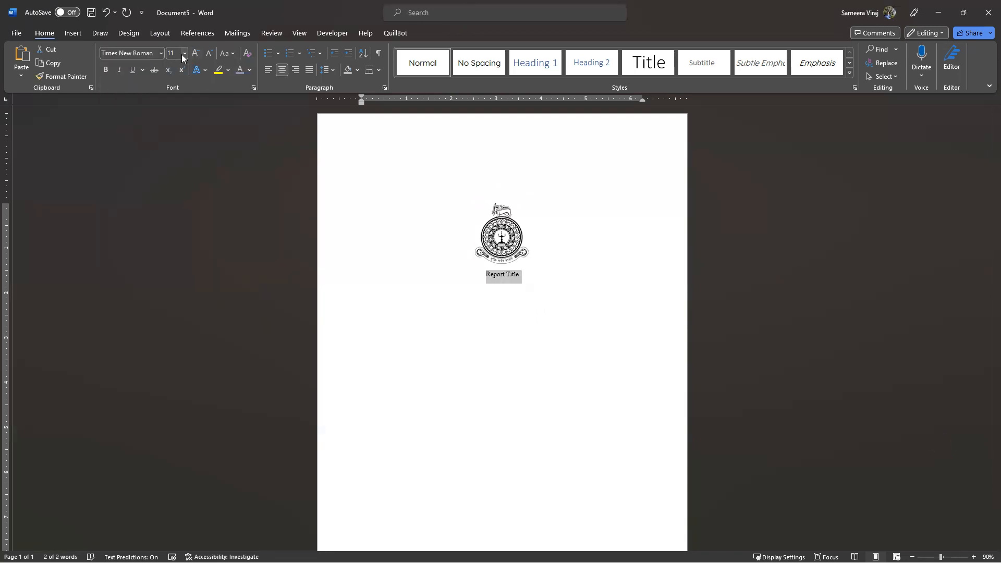
click(521, 276)
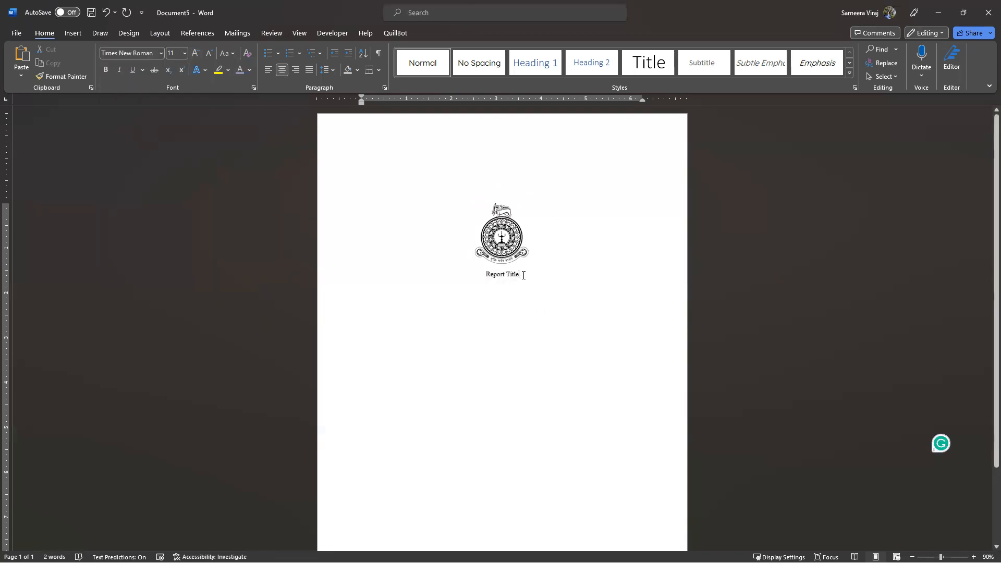
triple_click(494, 273)
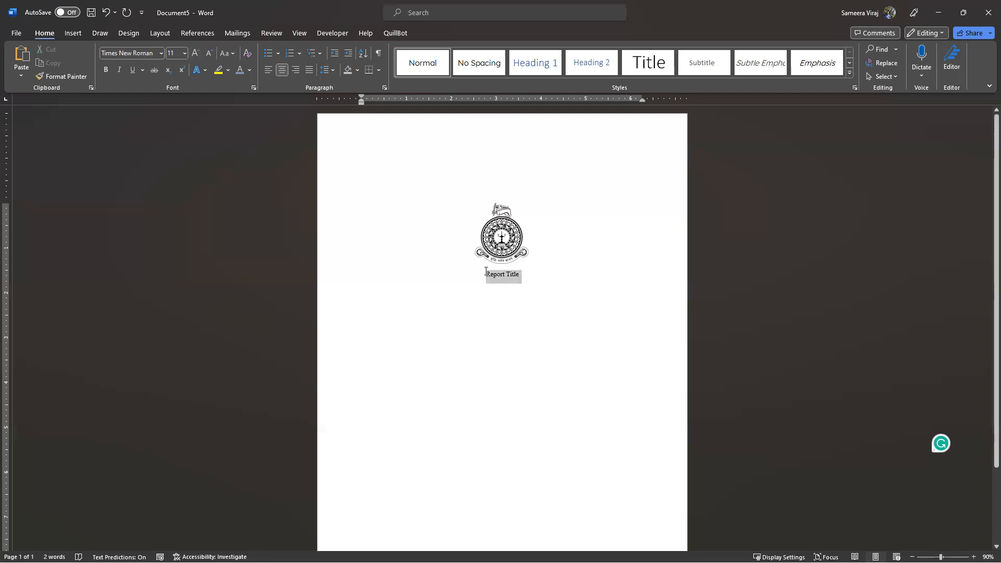
click(524, 270)
drag(523, 273, 482, 276)
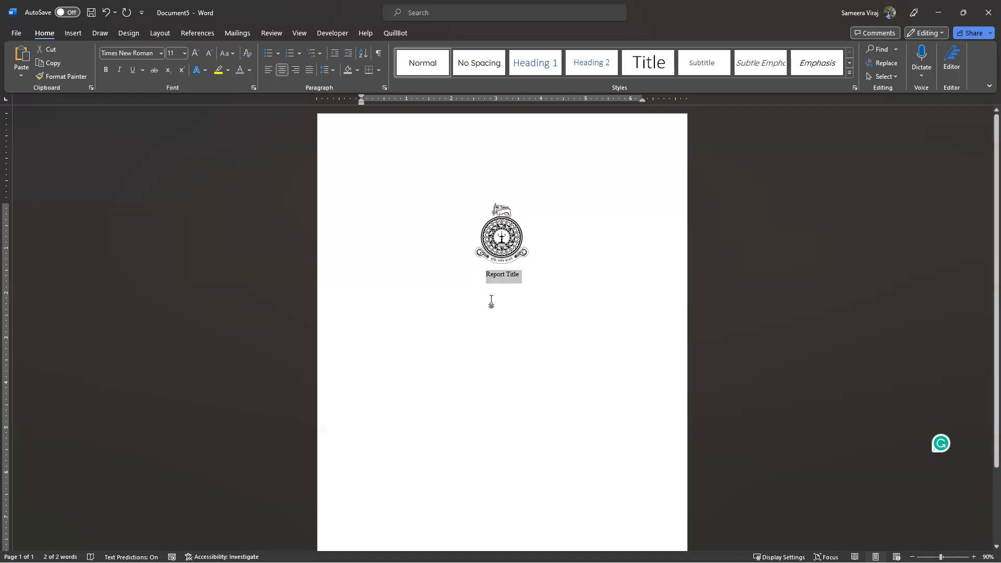
click(161, 49)
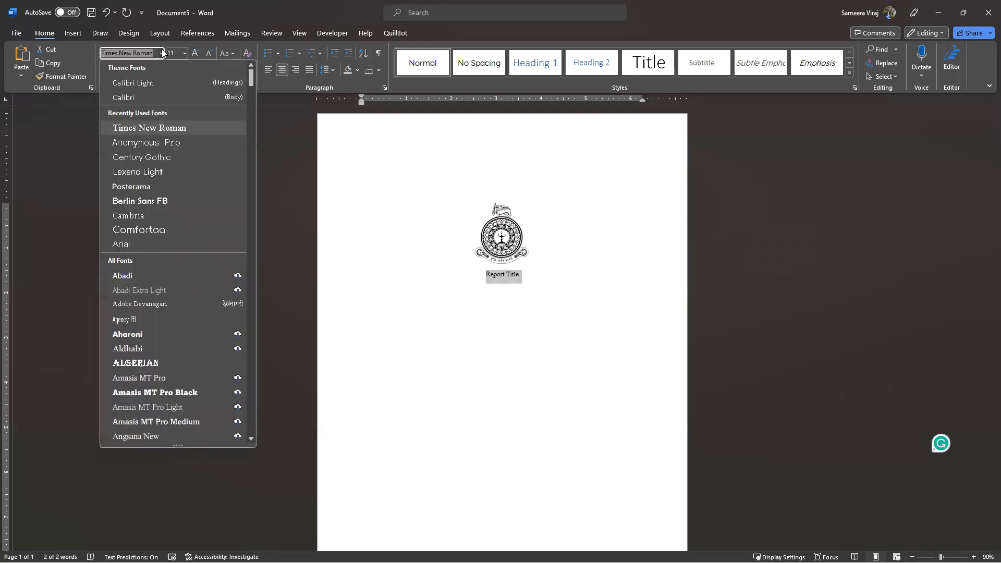
click(151, 126)
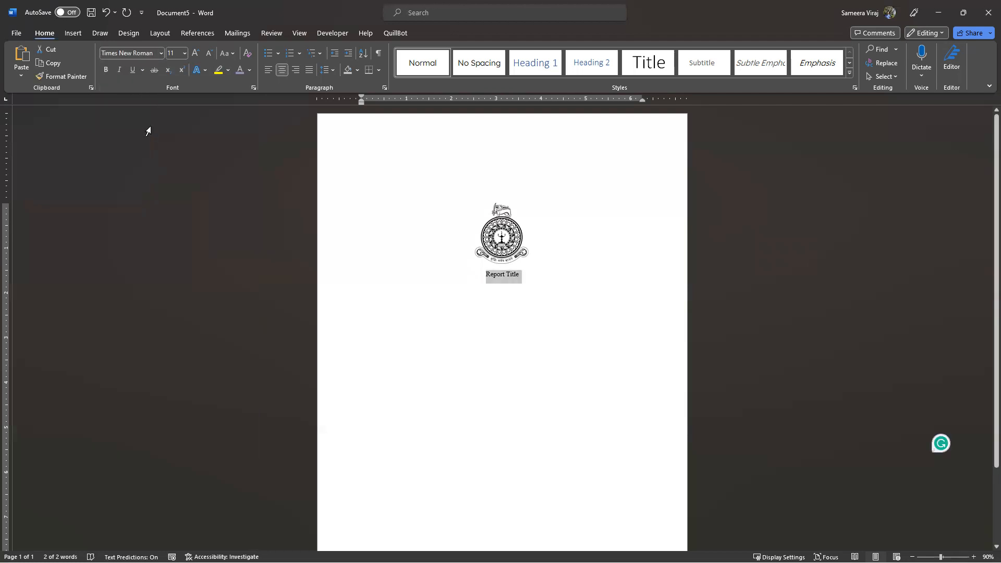
Set the font size of the "Report Title" line to 28 and align it to the center
click(184, 53)
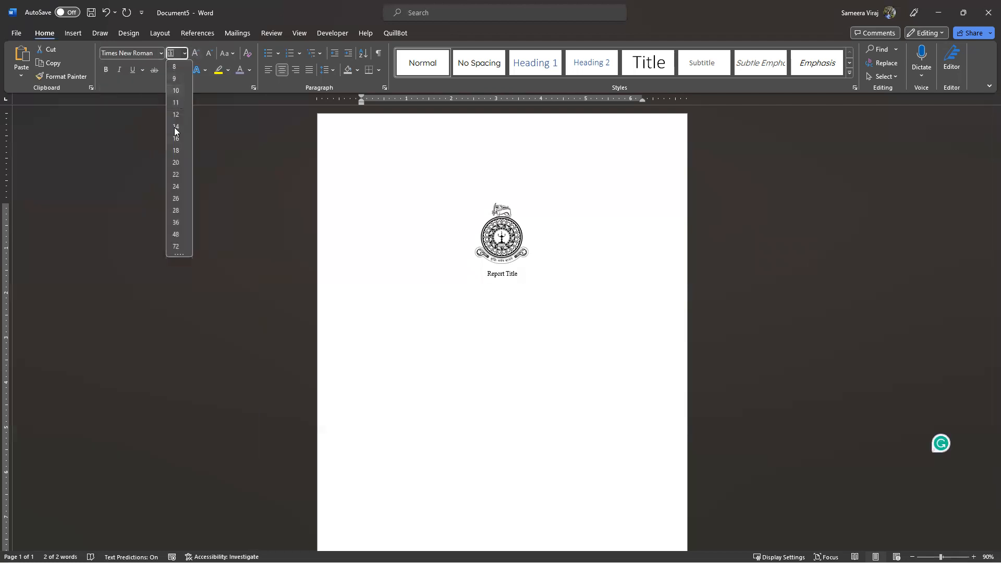
click(176, 211)
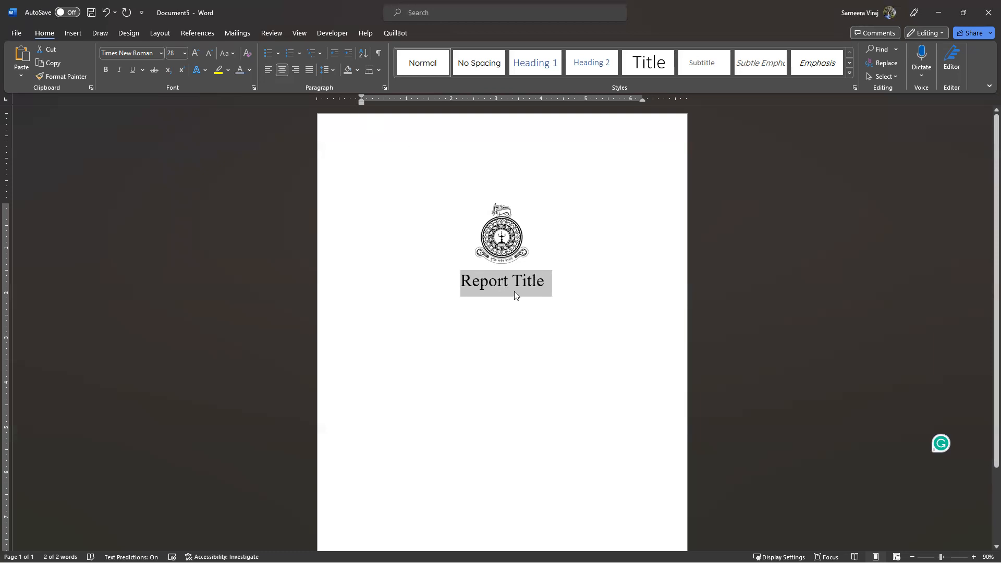
click(282, 72)
click(282, 72)
click(580, 301)
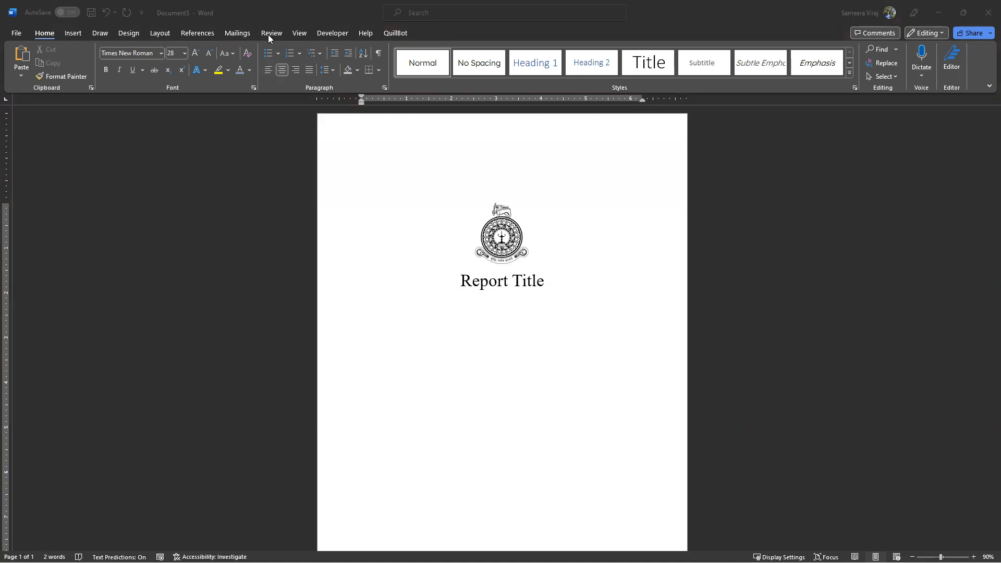
Examine the page's custom margin settings, including the top margin, and close them without changing anything
click(159, 33)
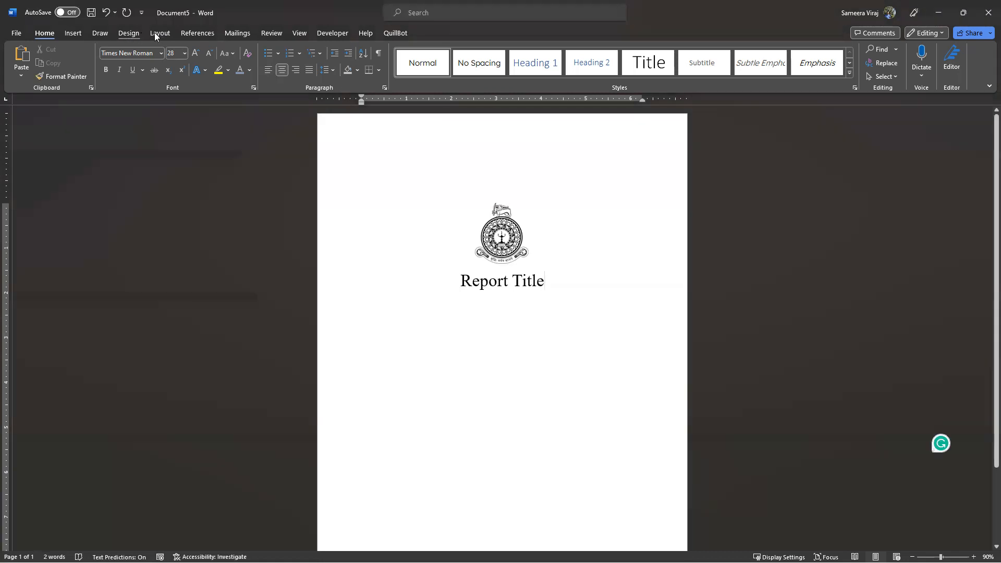
click(185, 36)
click(162, 33)
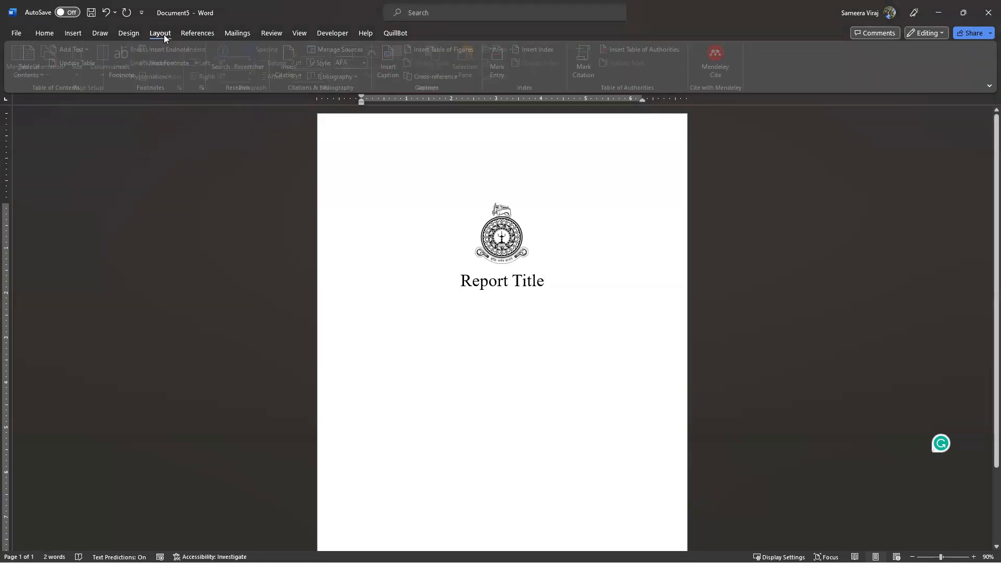
click(22, 77)
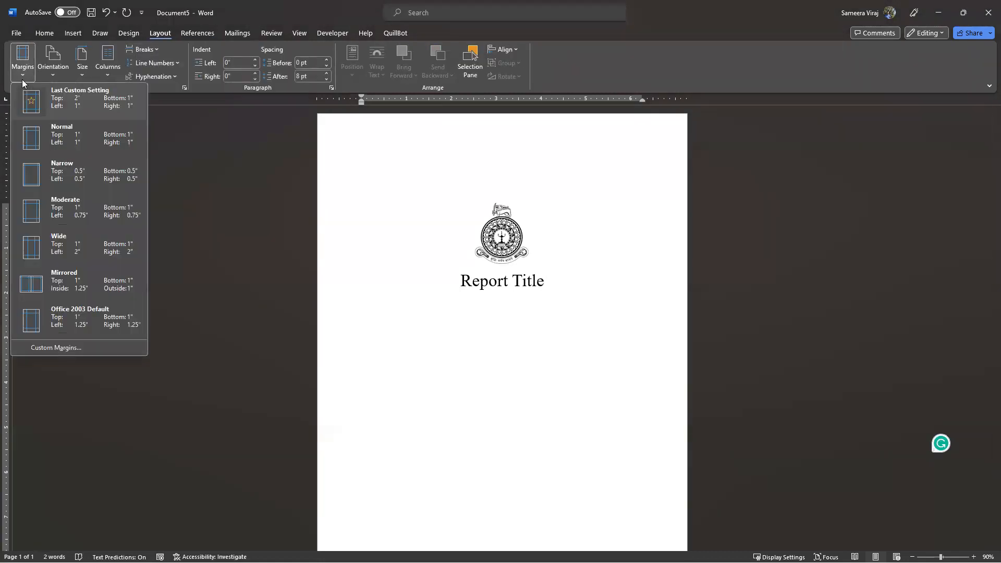
click(58, 348)
click(127, 185)
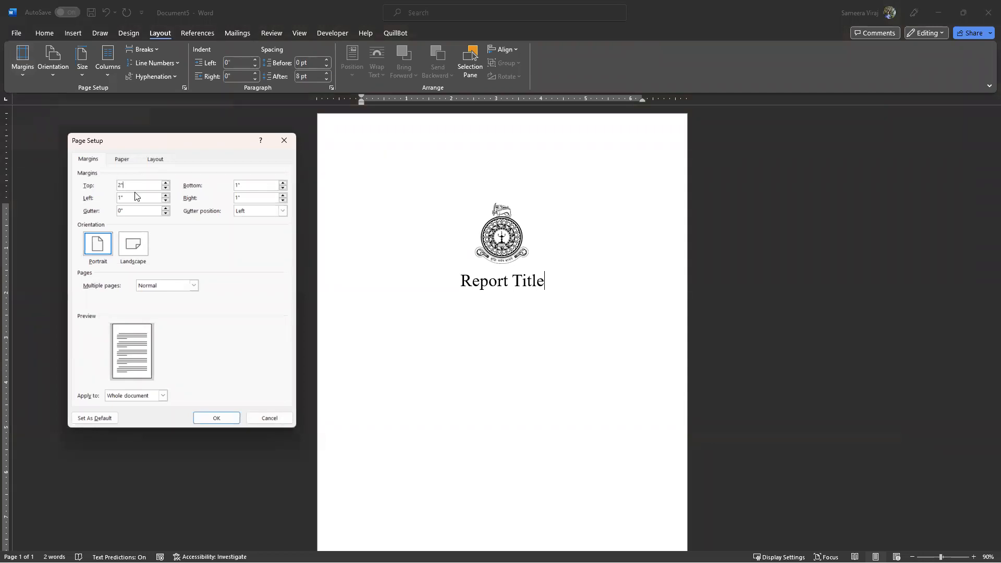
click(284, 143)
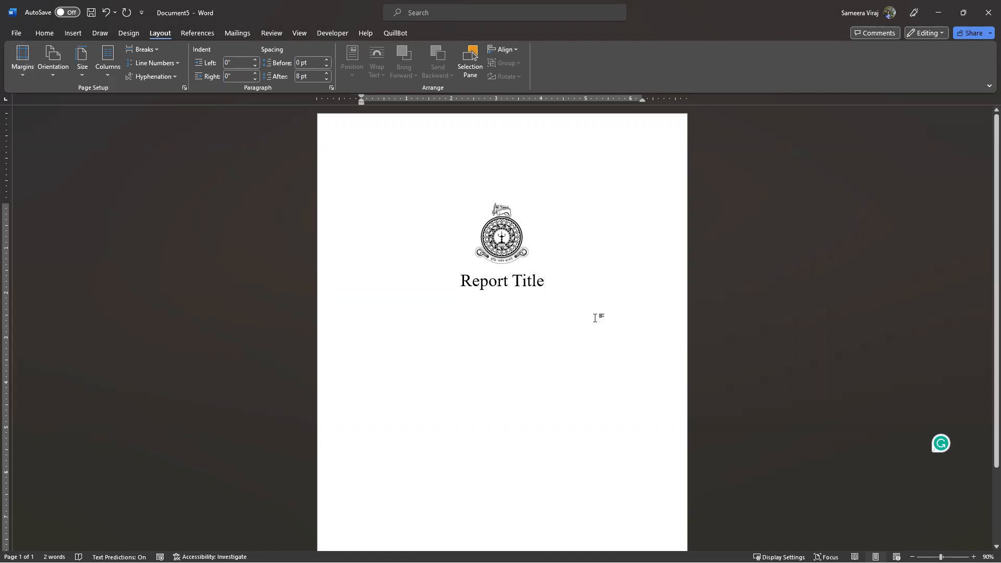
click(25, 78)
click(52, 347)
click(122, 185)
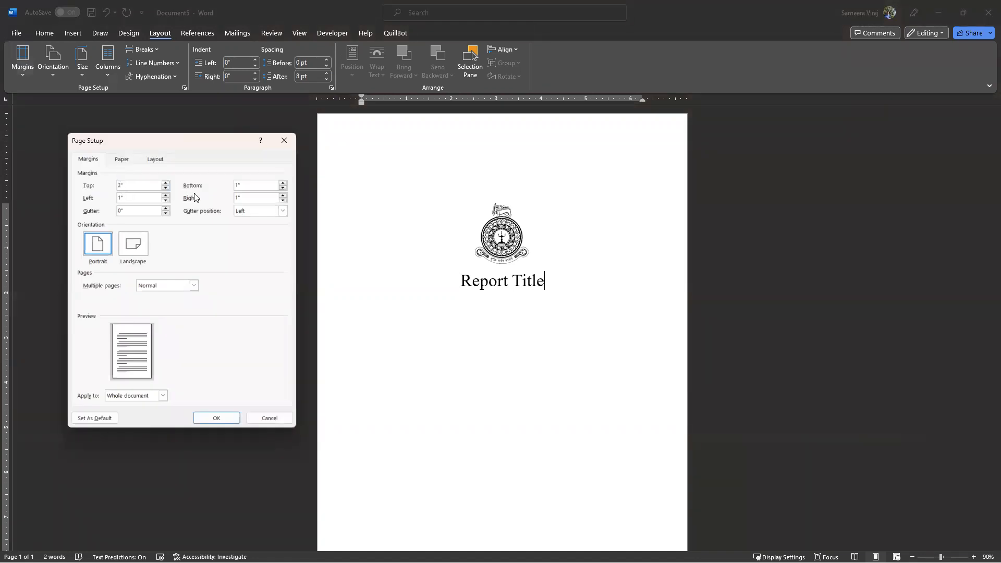
key(Delete)
click(283, 140)
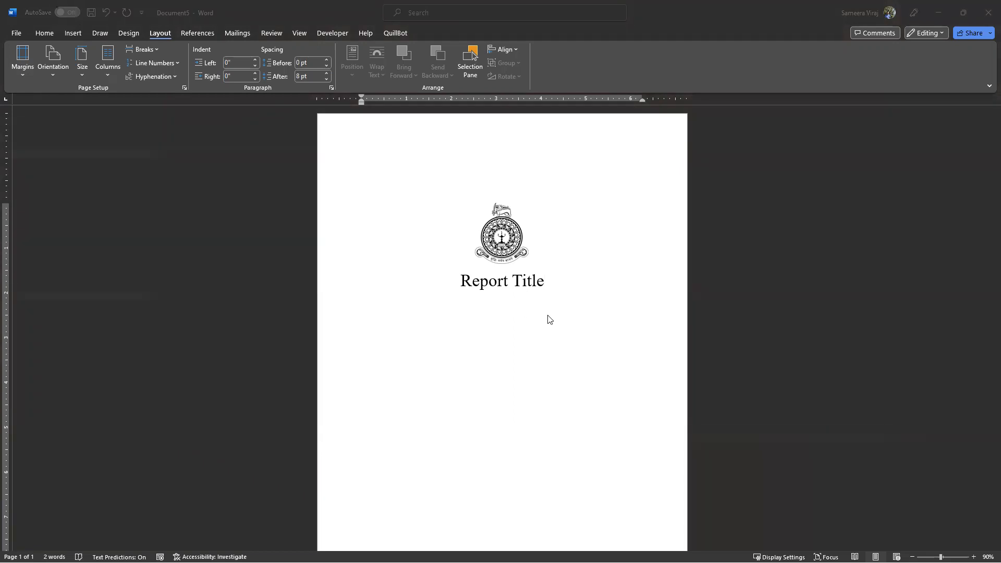
scroll(548, 319, down, 1)
scroll(511, 310, up, 1)
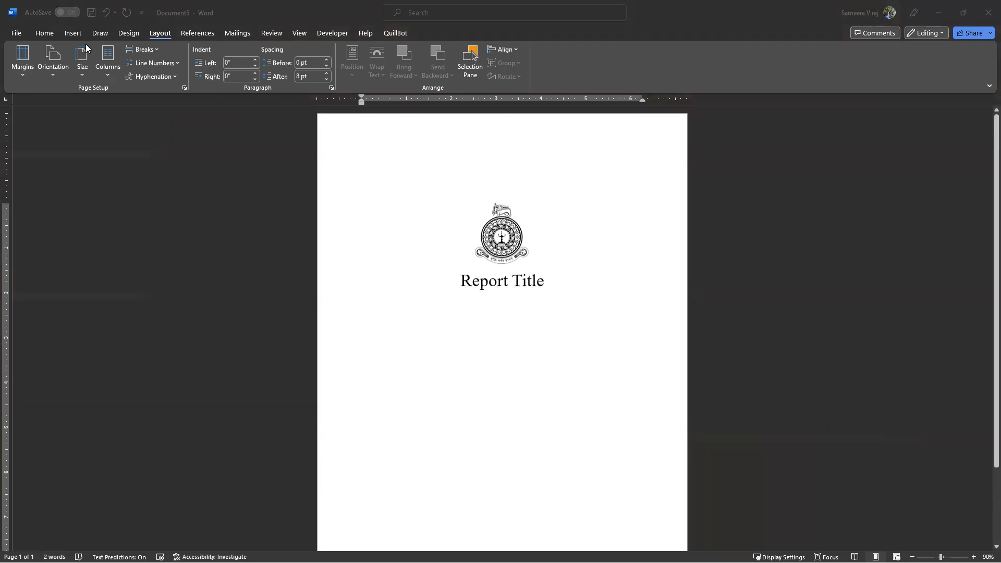
click(44, 33)
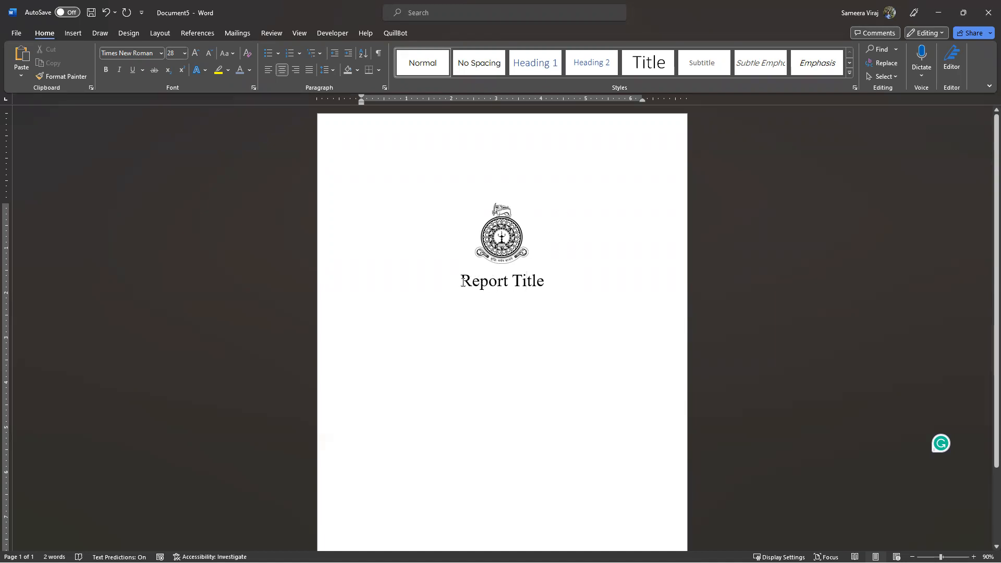
drag(458, 282, 555, 285)
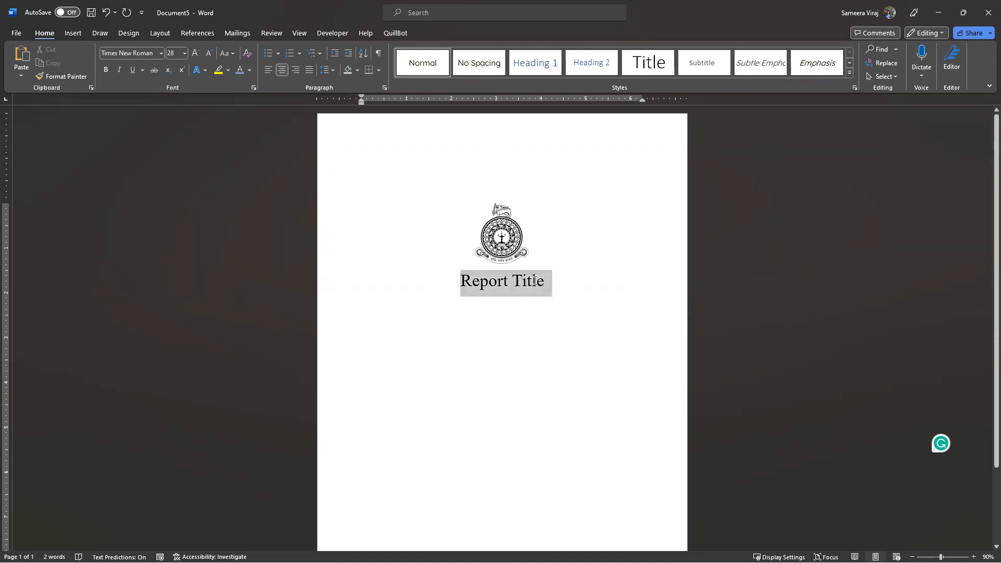
click(548, 282)
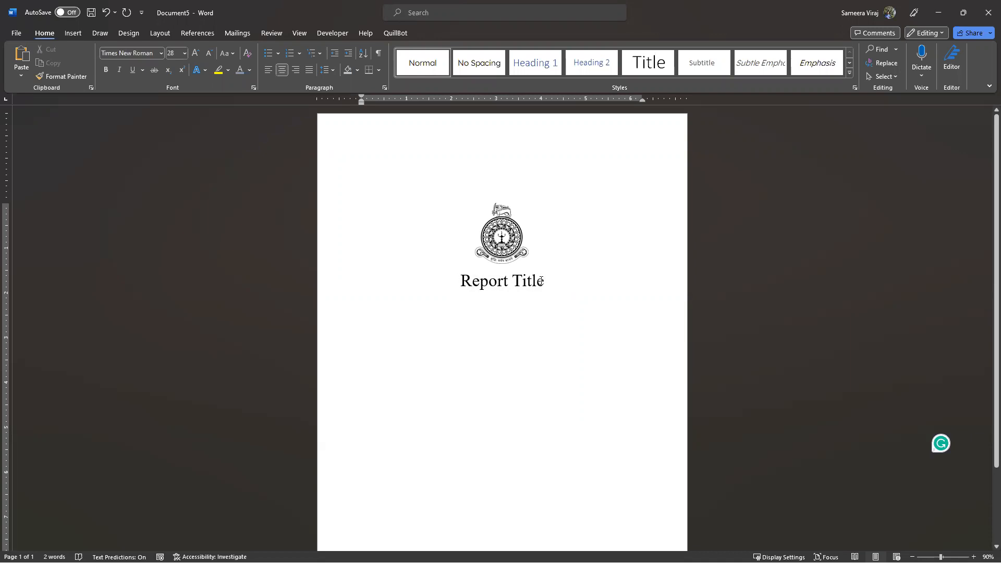
drag(547, 282, 463, 282)
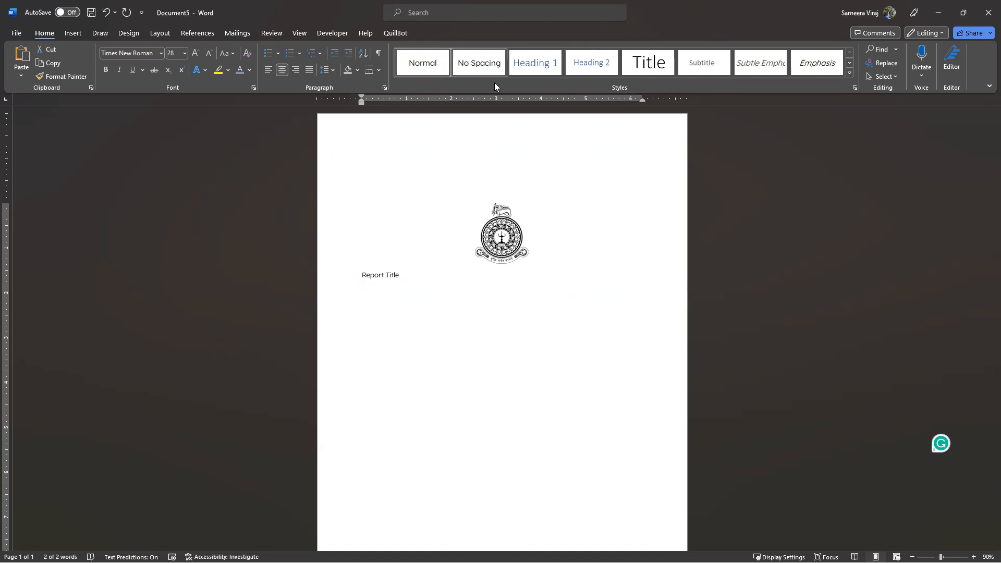
click(597, 288)
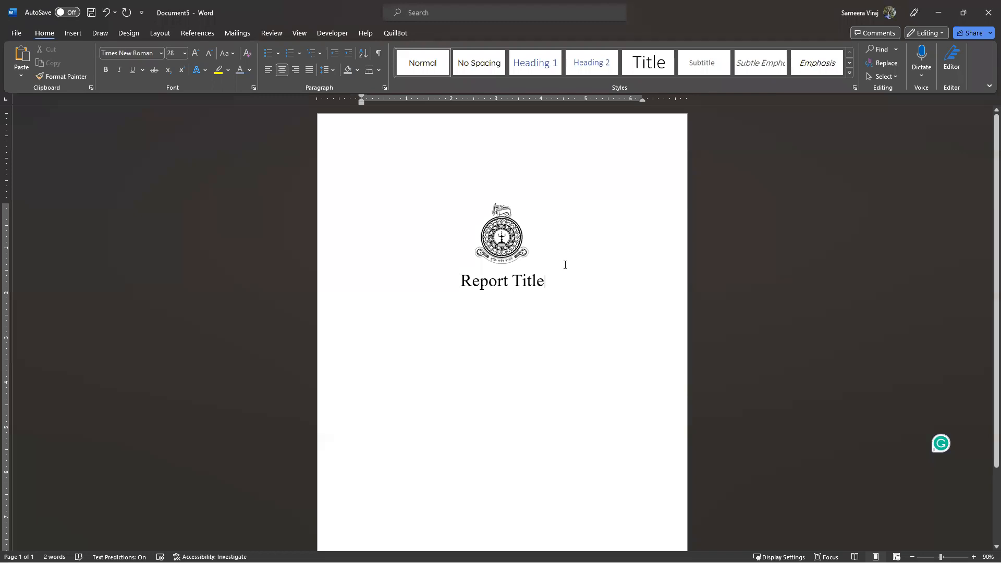
scroll(565, 271, down, 3)
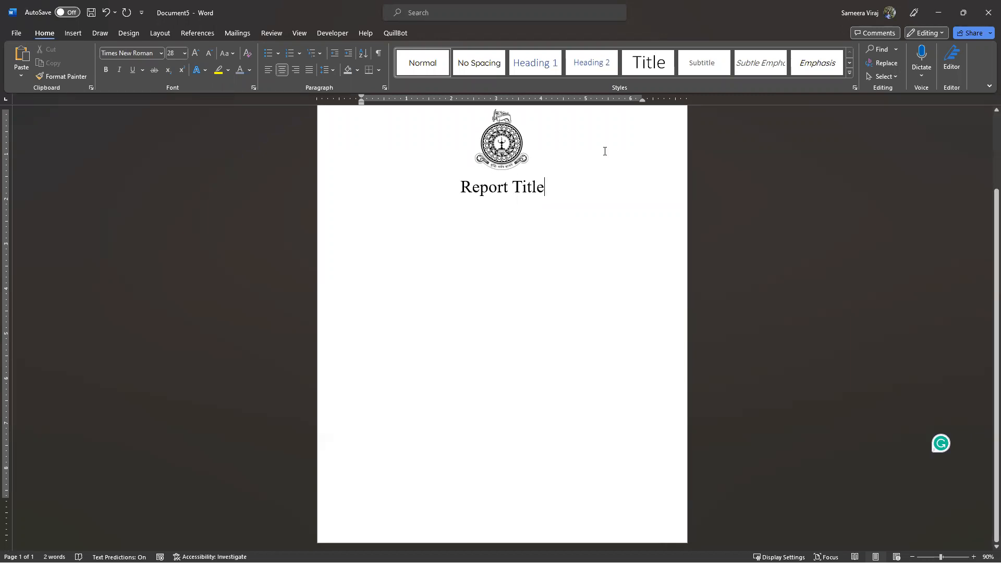
Try the built-in Title style on the "Report Title" line and undo it
click(647, 67)
drag(462, 192, 539, 186)
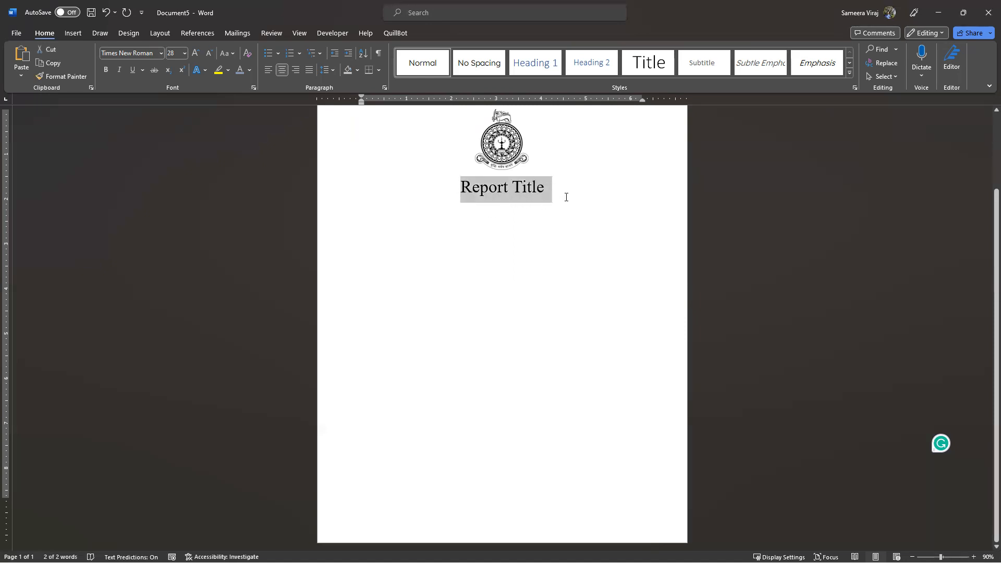
click(639, 64)
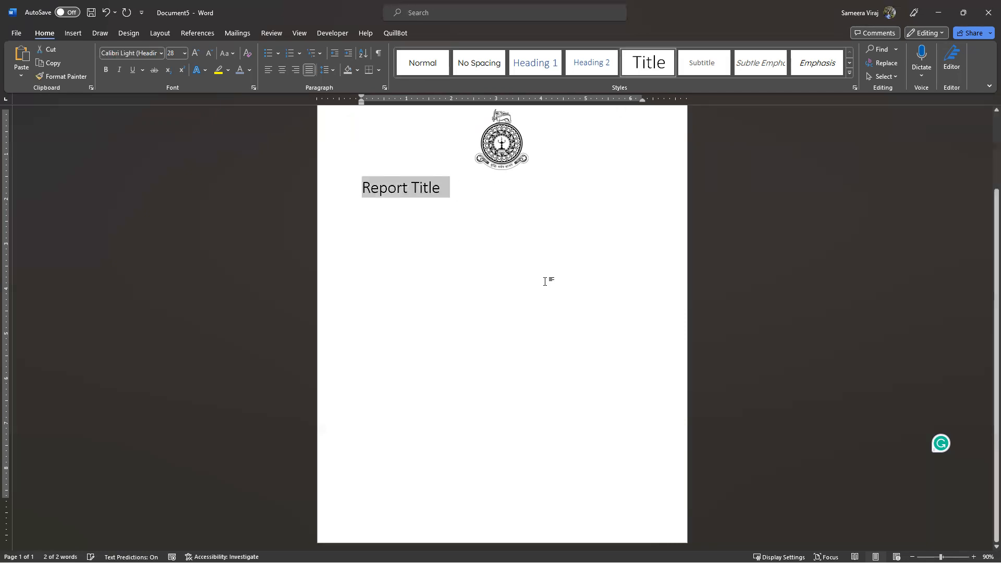
click(459, 197)
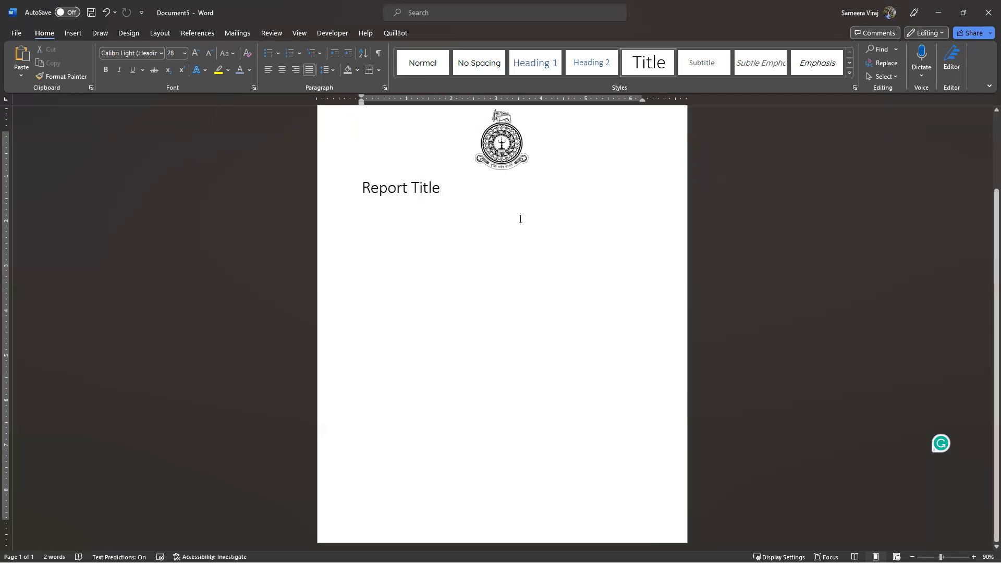
scroll(469, 217, up, 2)
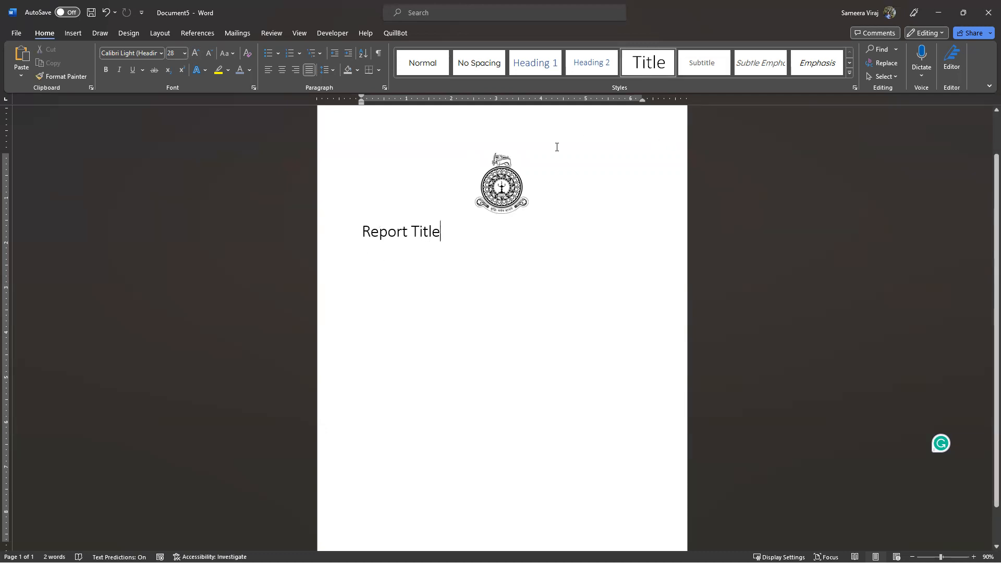
key(ctrl+z)
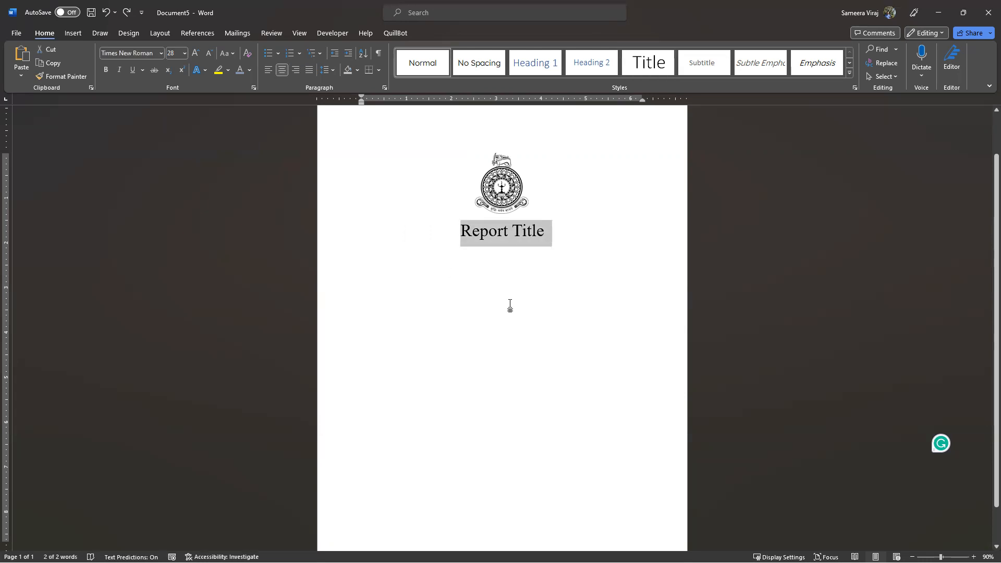
Try updating the Title style to match the formatting of the "Report Title" line, and undo the update
click(513, 235)
drag(547, 230, 460, 235)
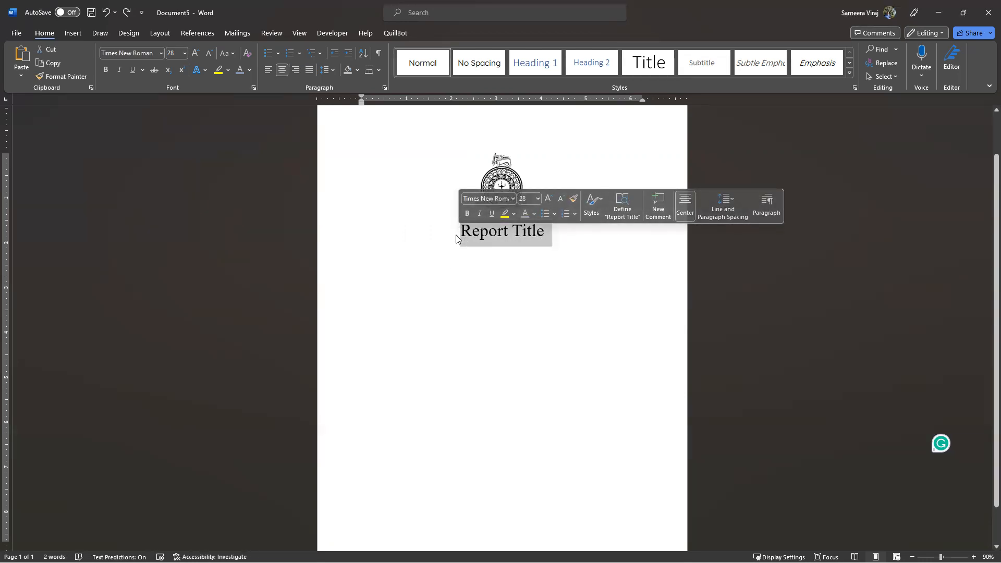
click(552, 232)
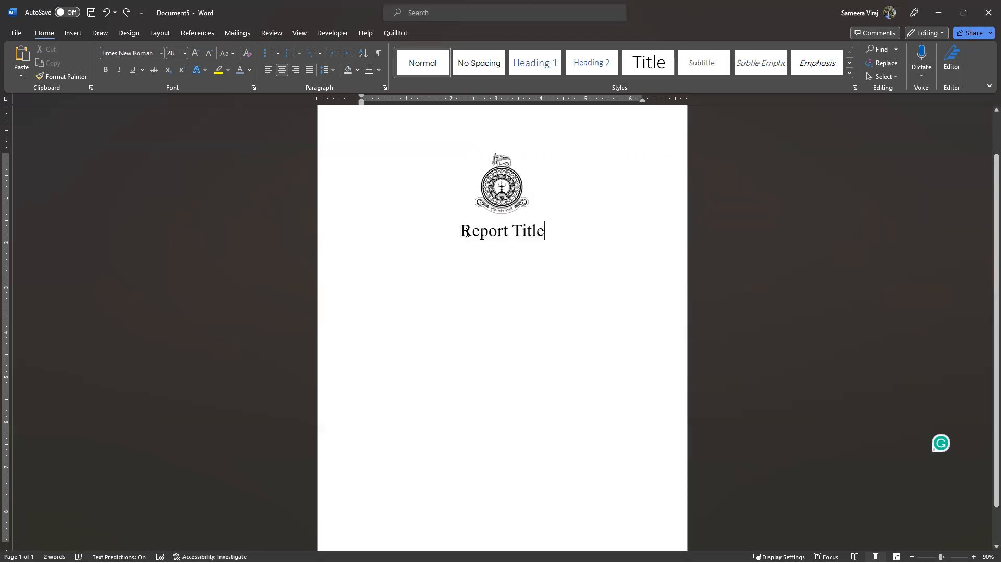
triple_click(537, 229)
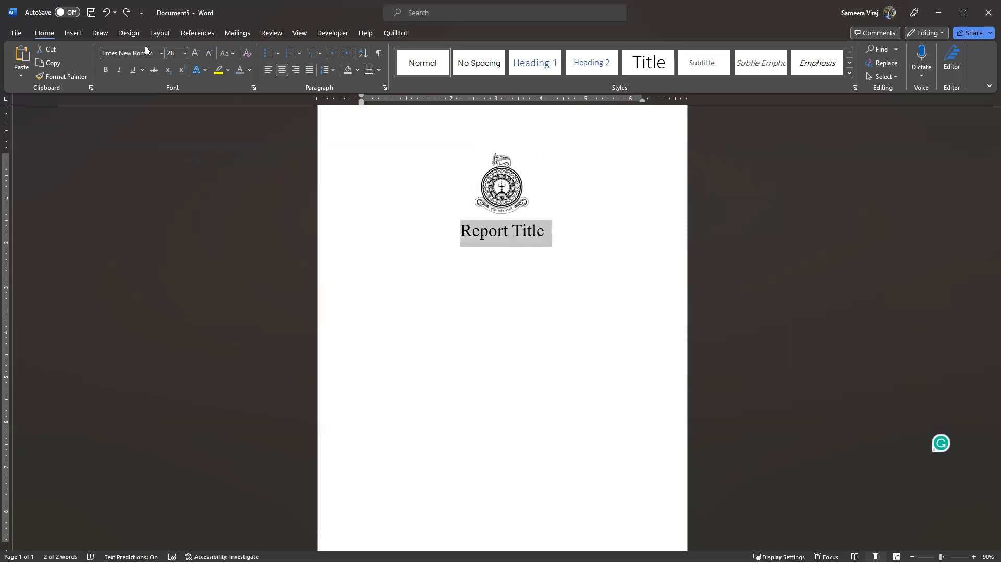
right_click(645, 61)
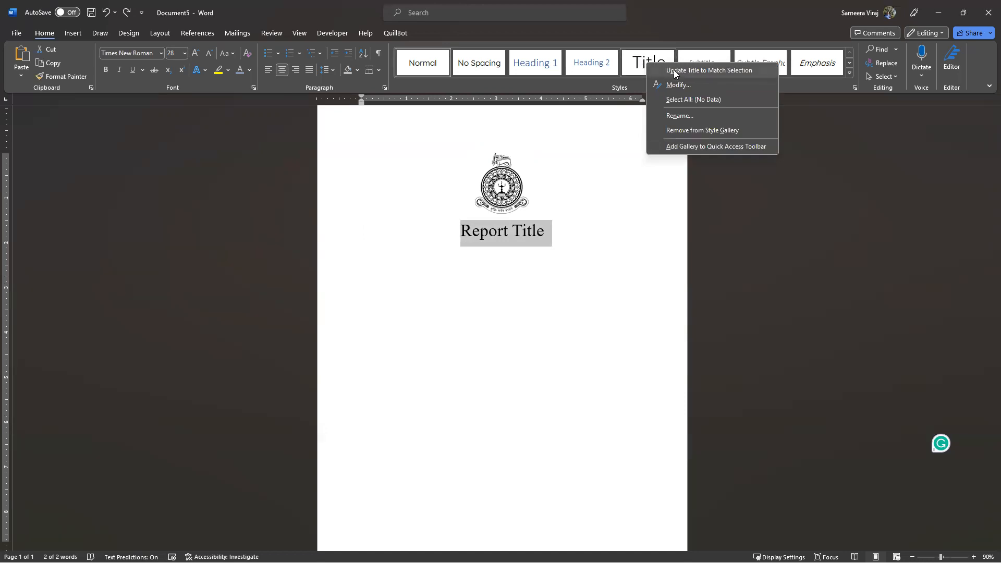
click(737, 70)
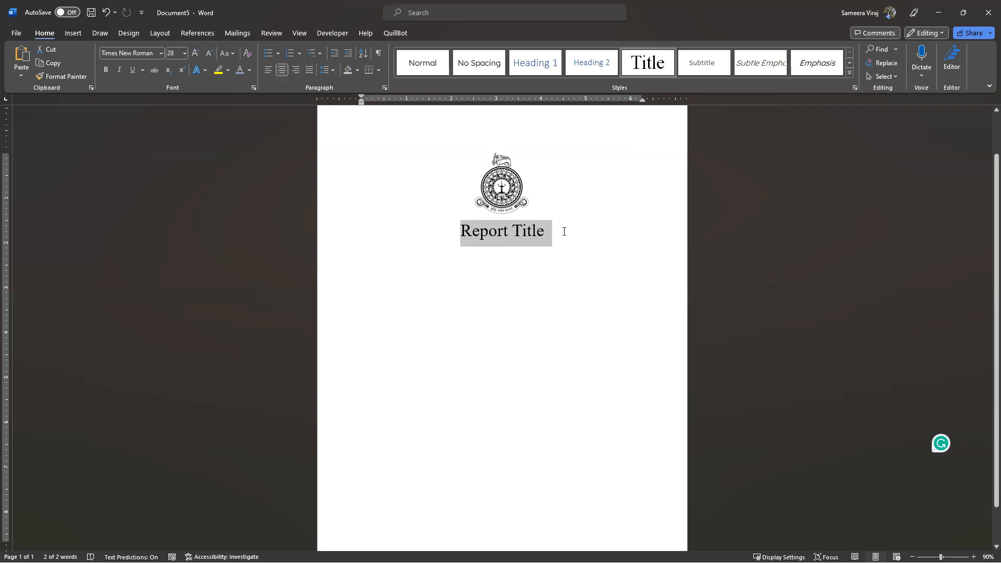
key(ctrl+z)
key(ctrl+z)
click(574, 236)
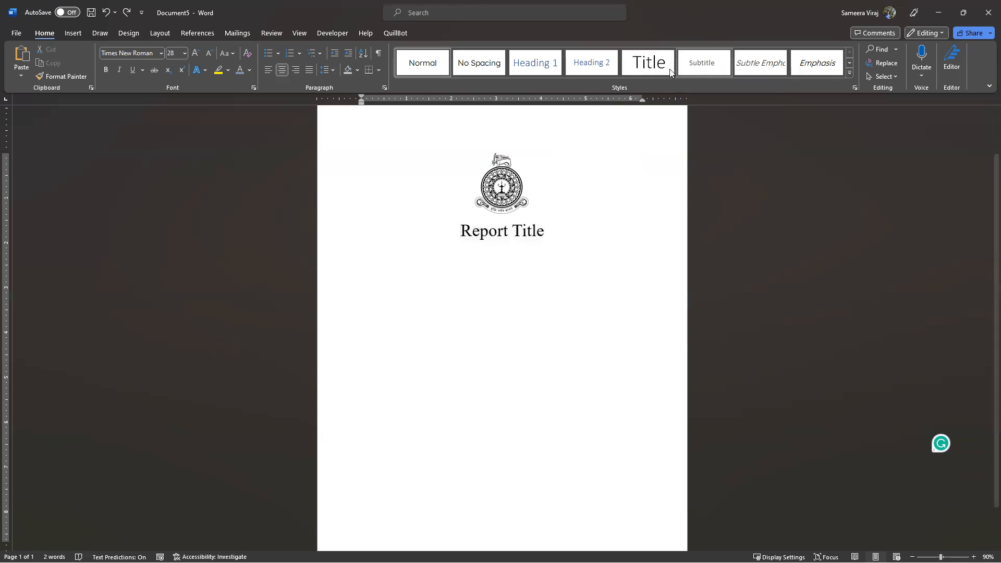
Modify the Title style to use the Times New Roman font with centered alignment
click(651, 66)
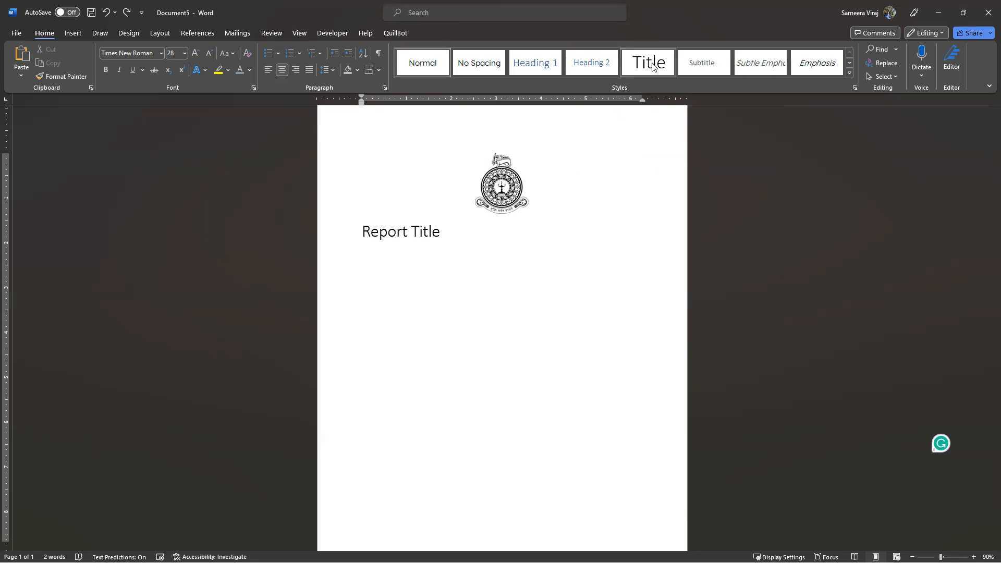
right_click(651, 66)
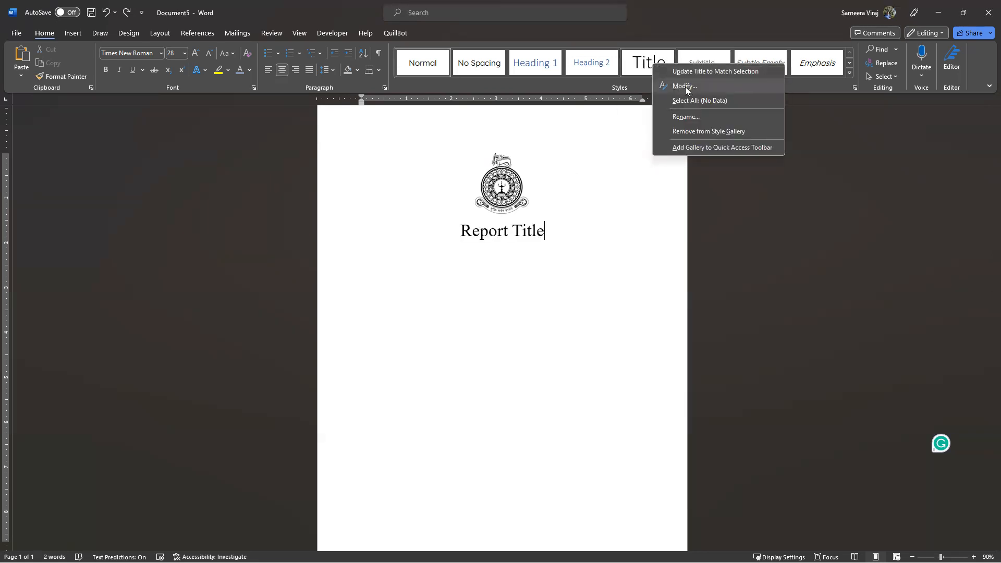
click(683, 87)
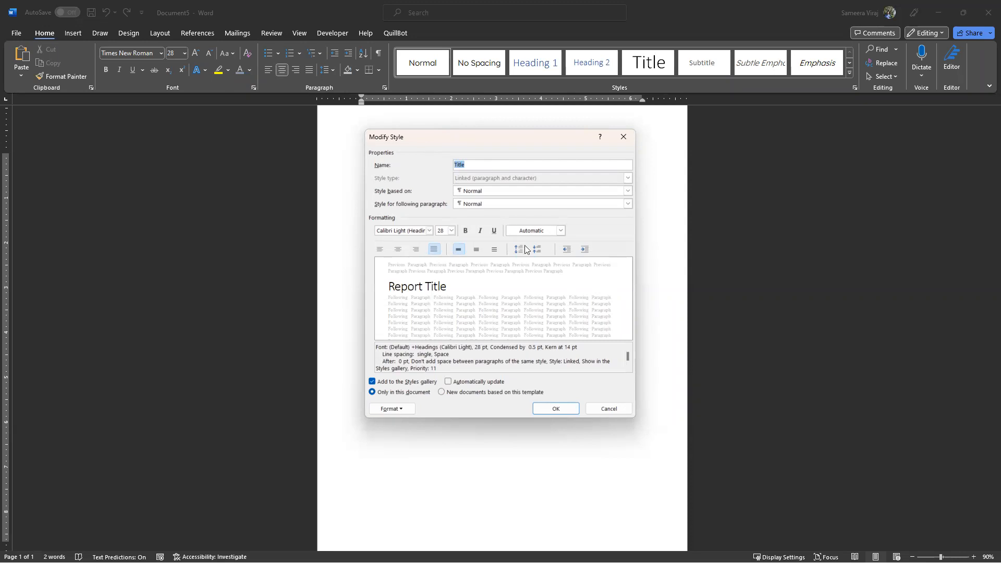
click(429, 231)
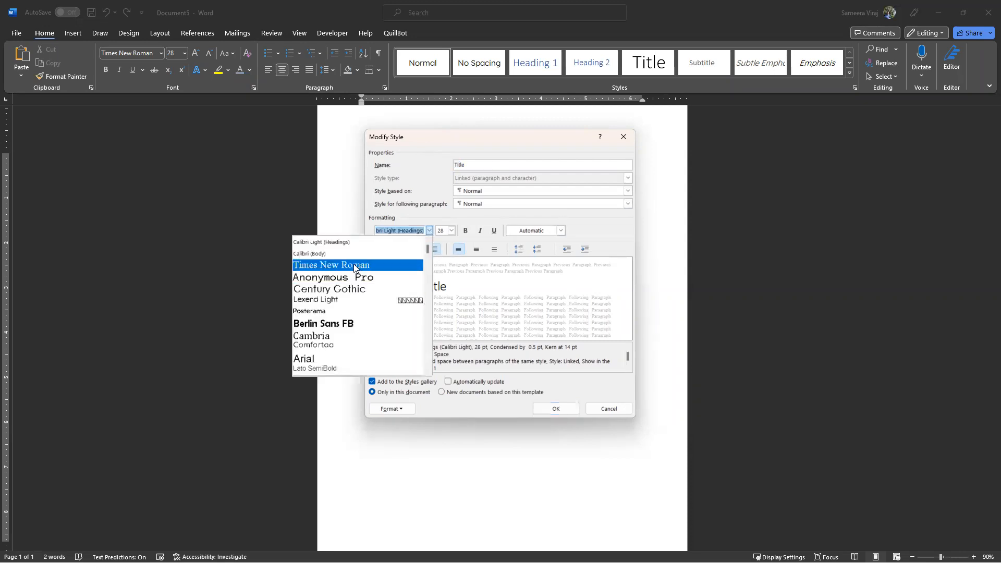
click(336, 264)
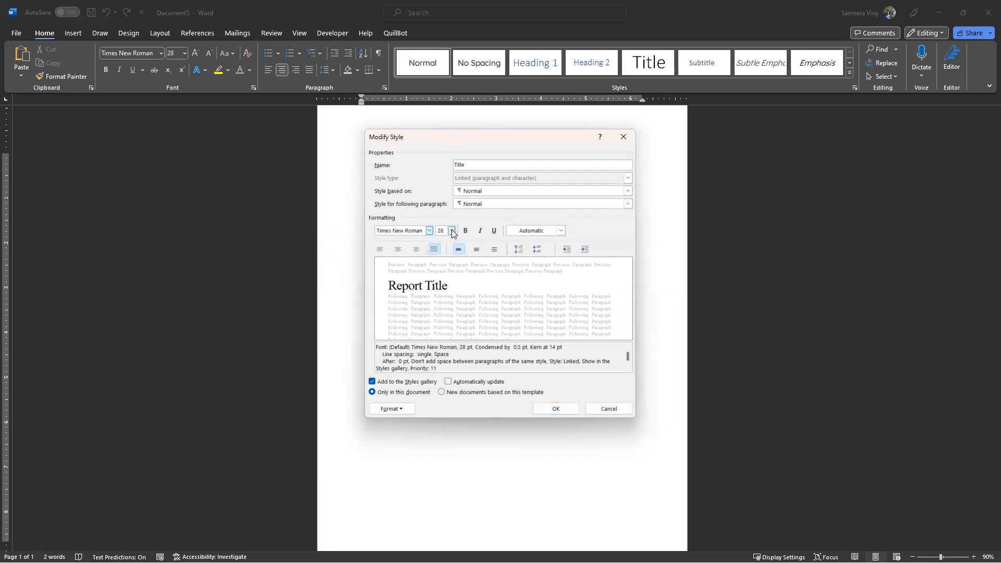
click(399, 251)
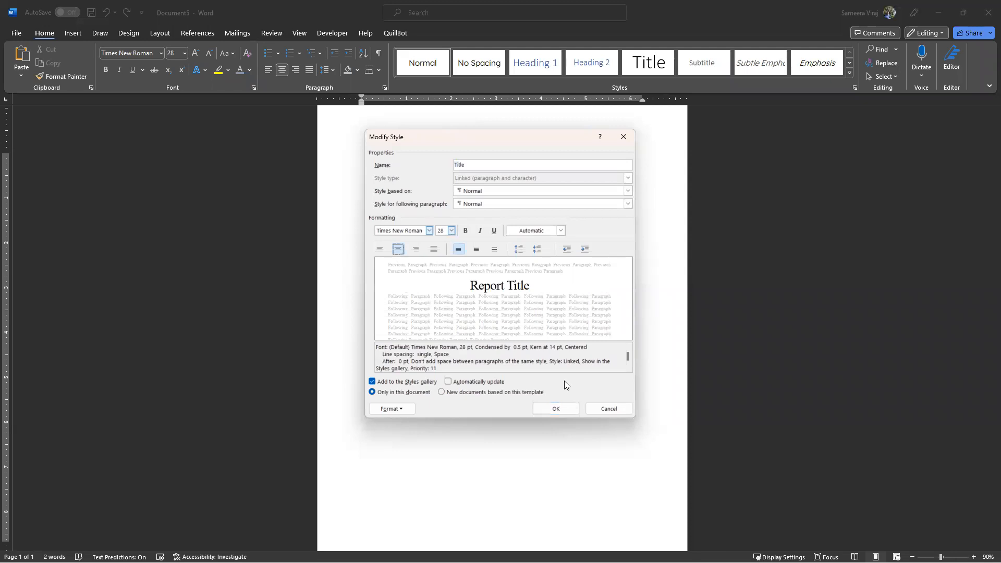
click(554, 410)
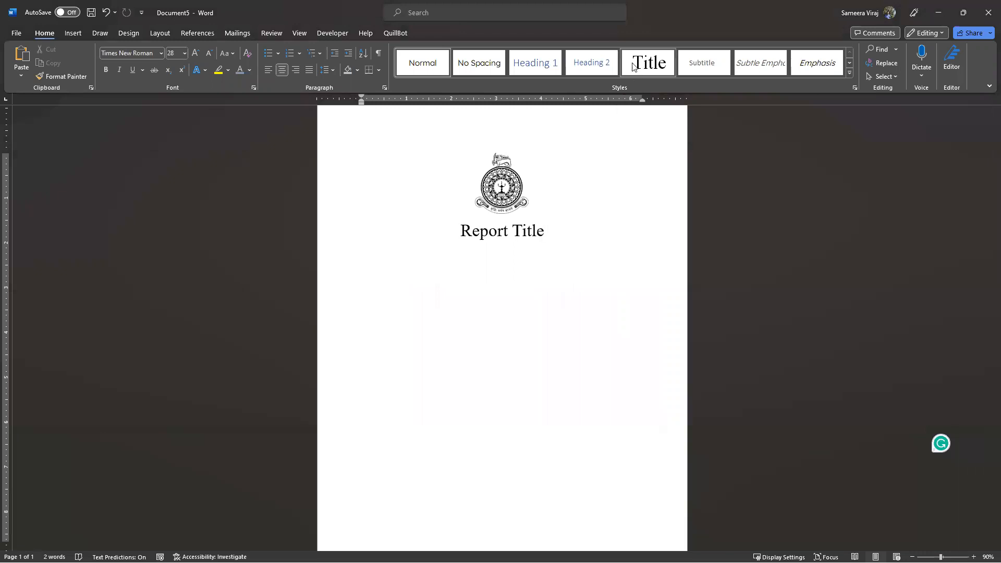
Review and accept the Title style's settings, and apply the style to the "Report Title" line
right_click(641, 62)
click(658, 83)
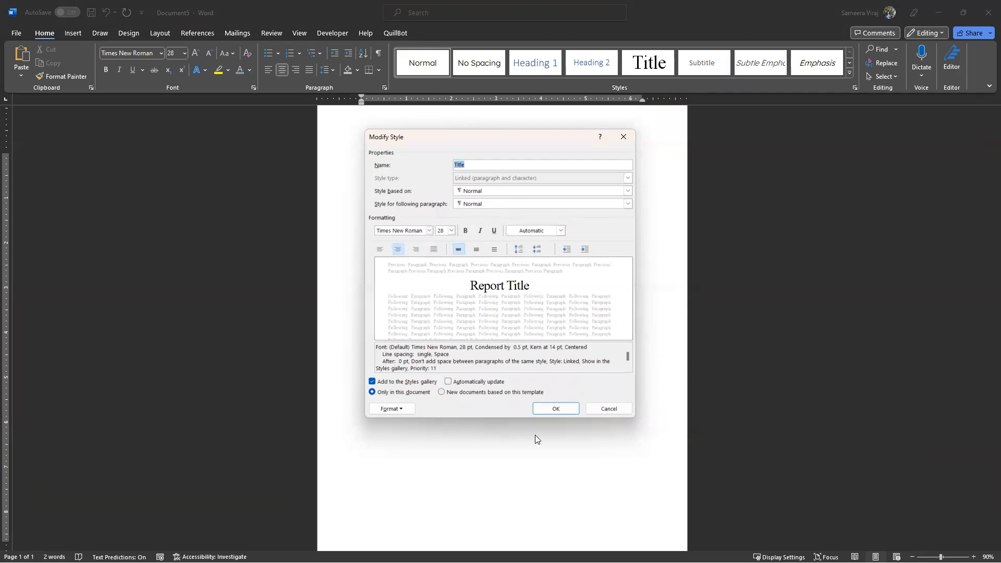
click(555, 410)
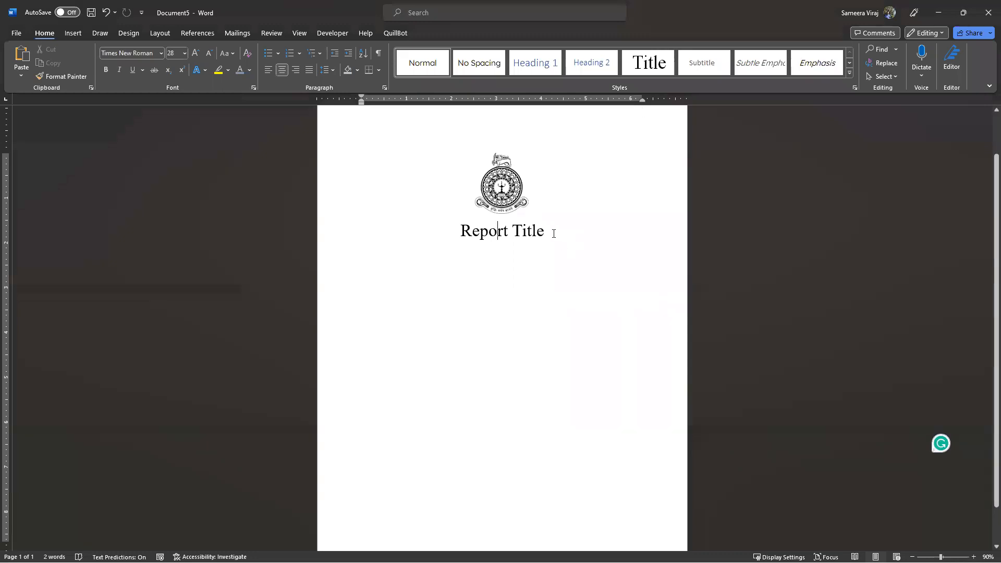
triple_click(552, 229)
click(649, 63)
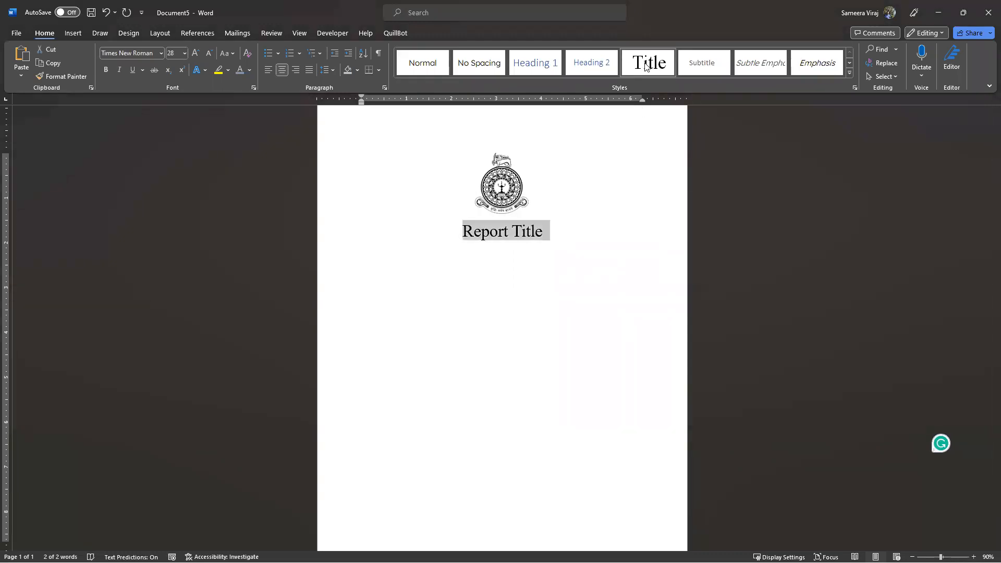
click(553, 257)
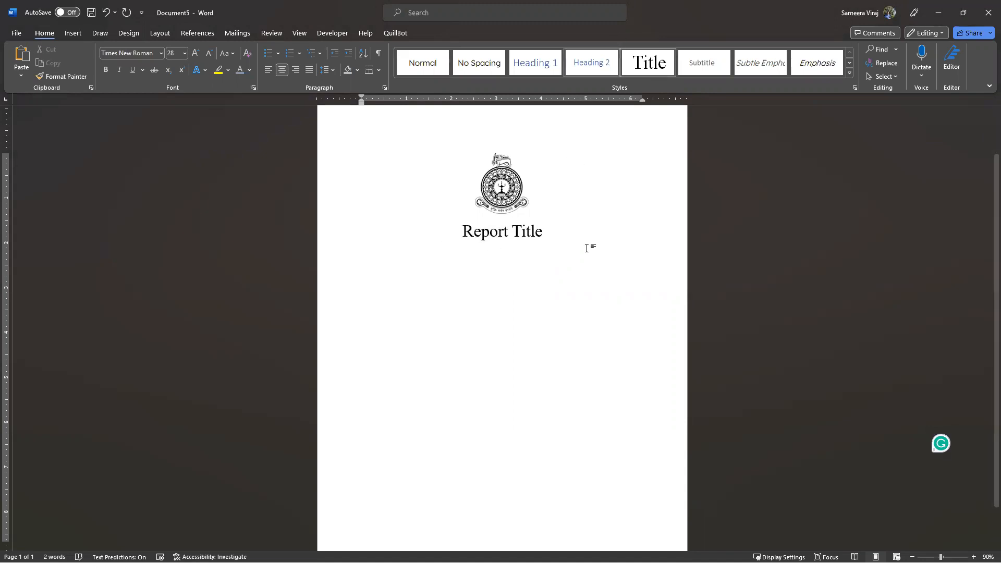
click(488, 233)
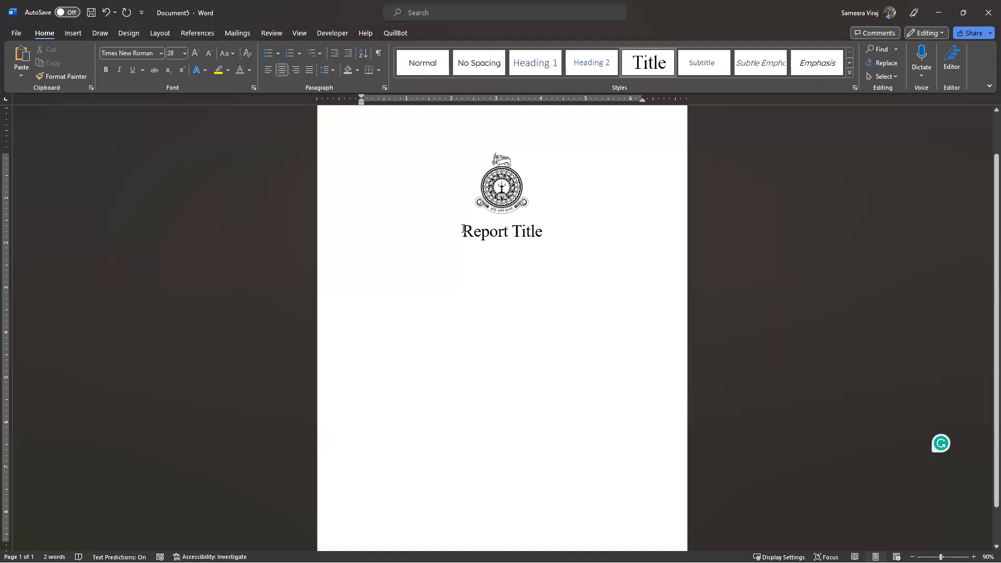
Start a new paragraph below the "Report Title" line for the cover page details
click(499, 234)
key(Return)
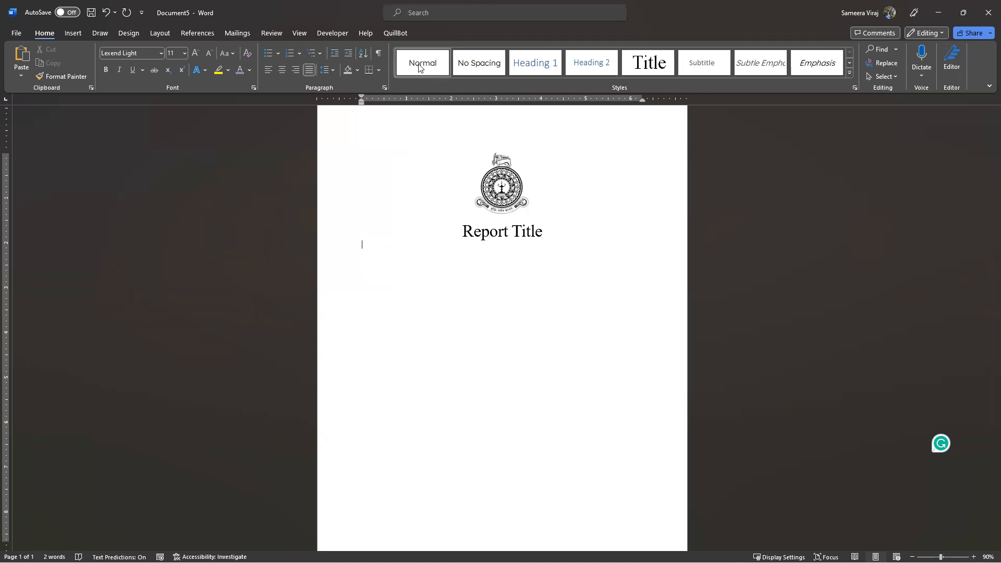
click(480, 235)
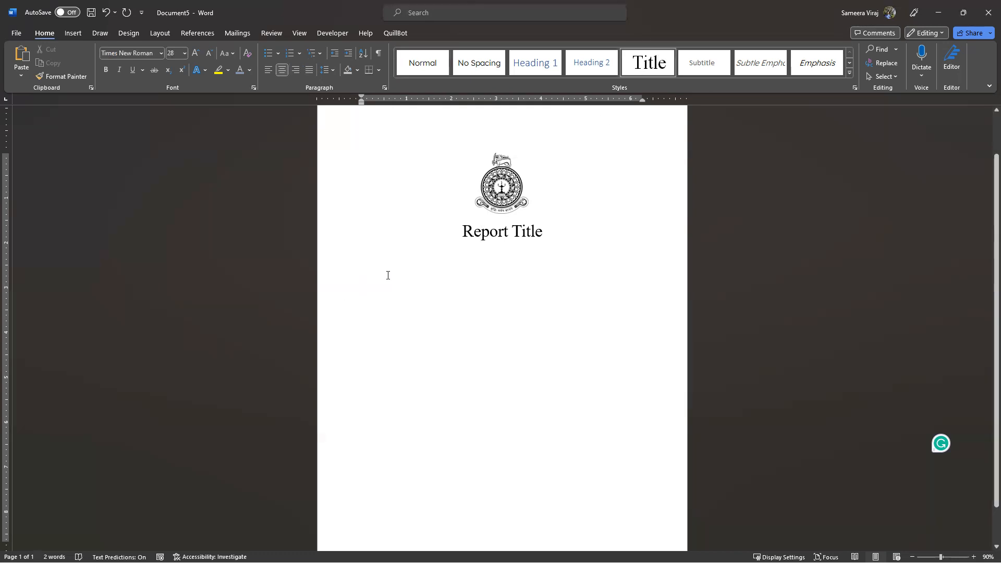
click(391, 248)
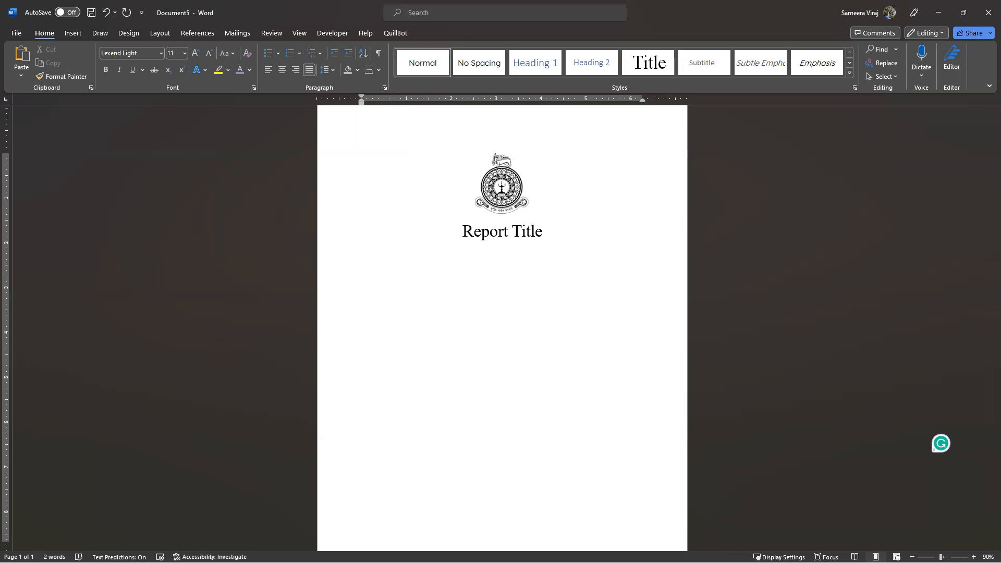
Examine the author and course details on the example cover page in Document2 and return to the report document
key(alt+Tab)
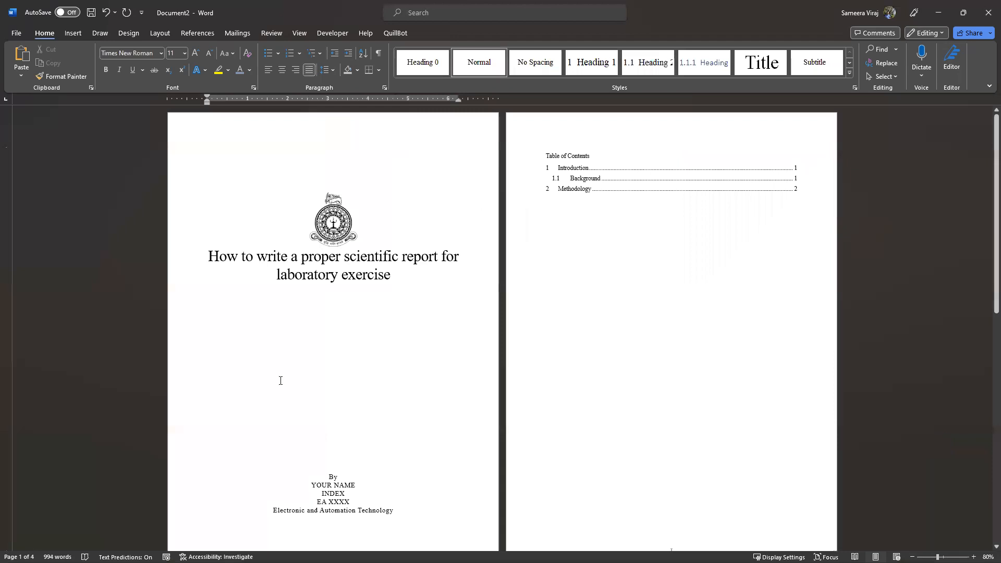
scroll(303, 414, down, 1)
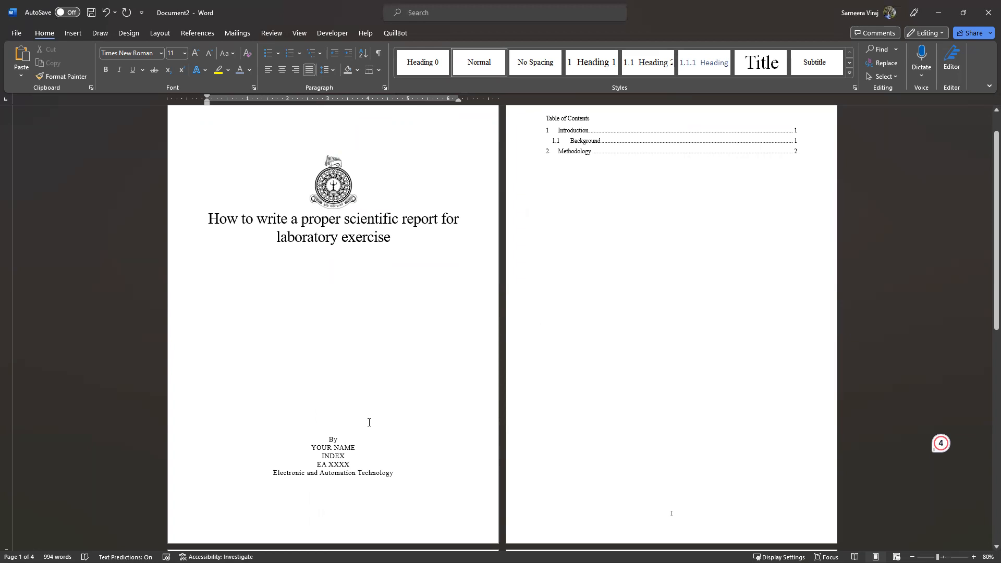
click(938, 14)
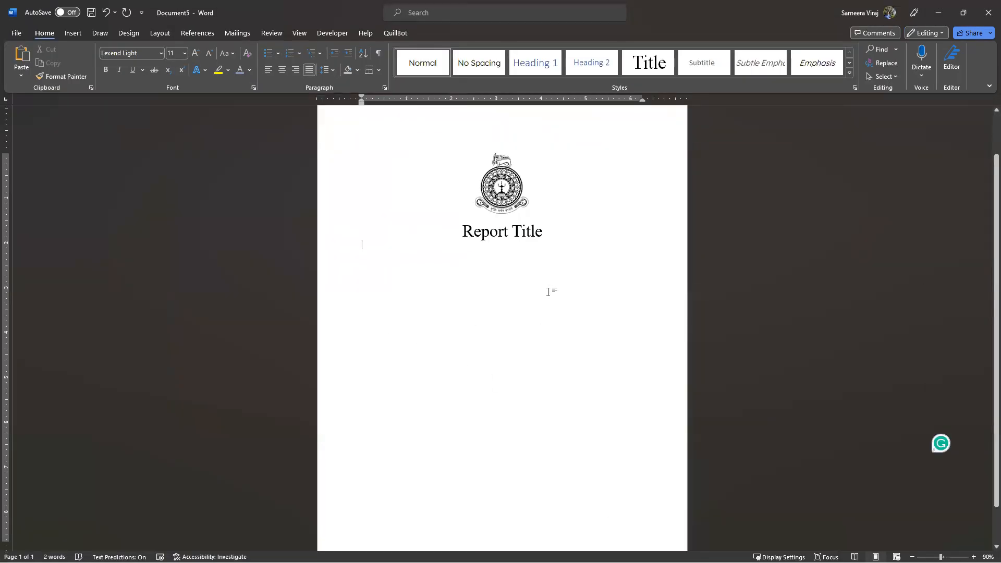
Enter the lines "Name", "Index", "EA 1150" and "B.Sc in Electronics and Automation Technology" below the title
text(Name)
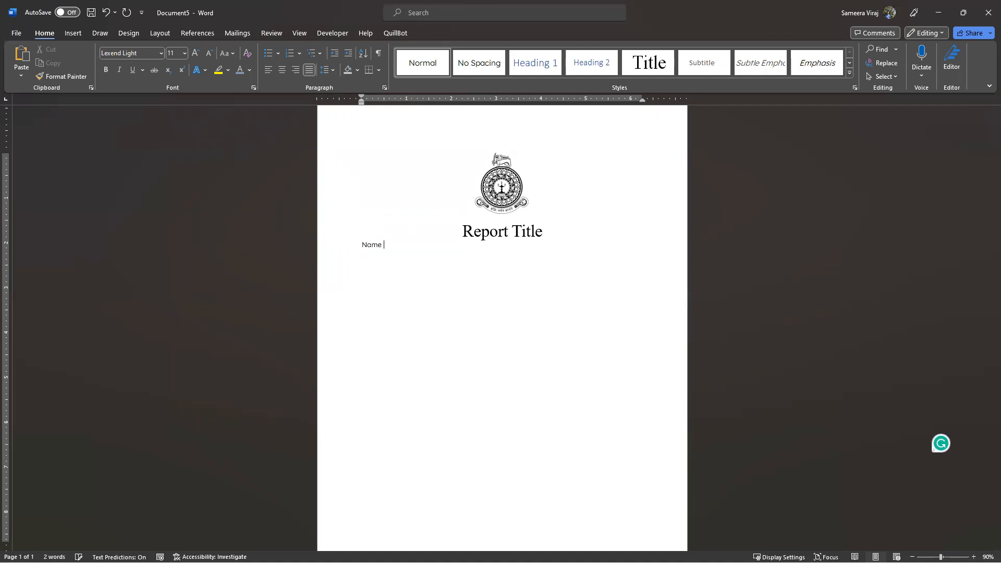
key(Return)
text(index)
key(Return)
text(EA)
text(115)
text(0)
text(S)
text(c in)
text( Ele)
text(ctronics and)
text( Auto)
text(mation )
text(Technology)
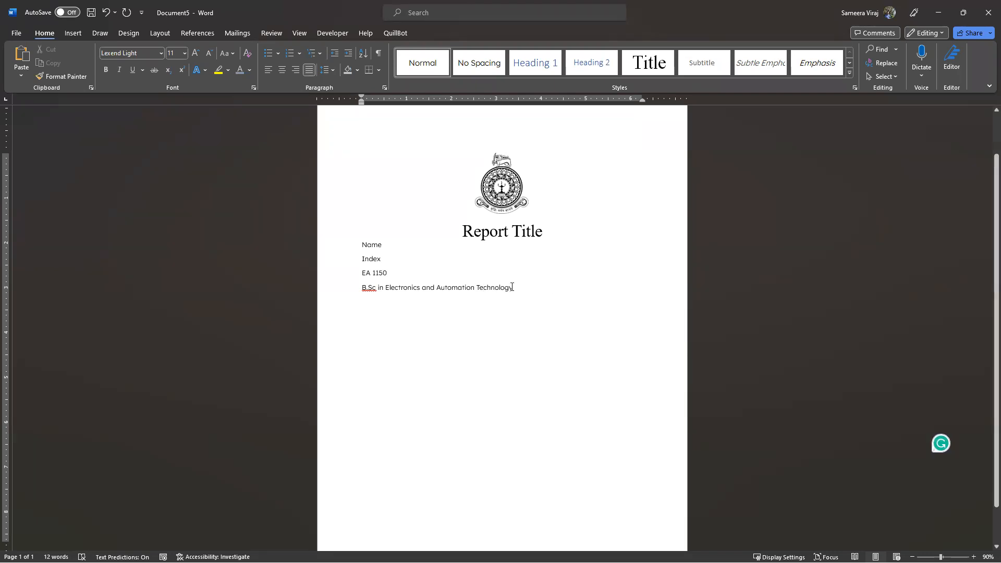
Apply the Subtitle style to the four detail lines below the title
drag(513, 287, 365, 245)
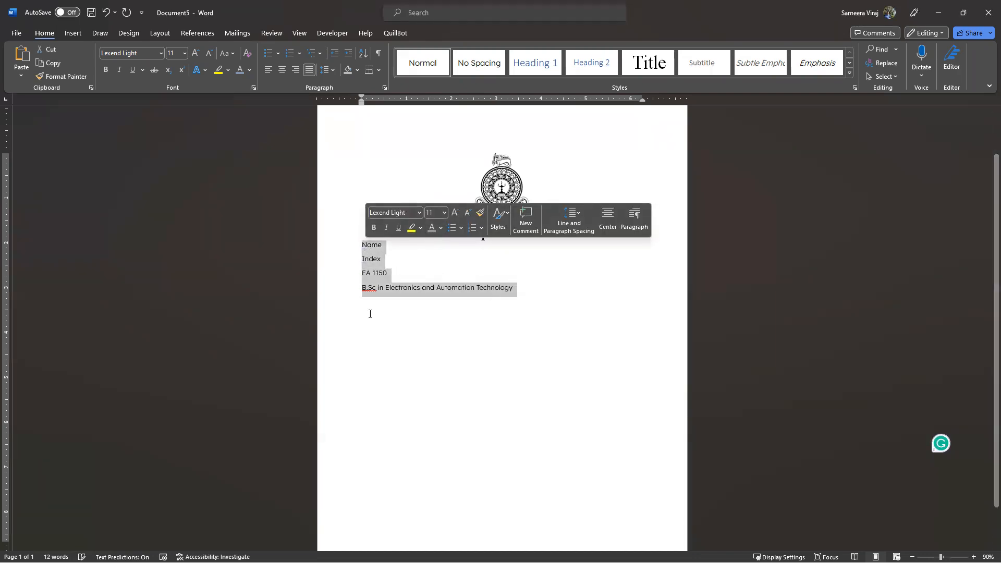
drag(528, 286, 364, 245)
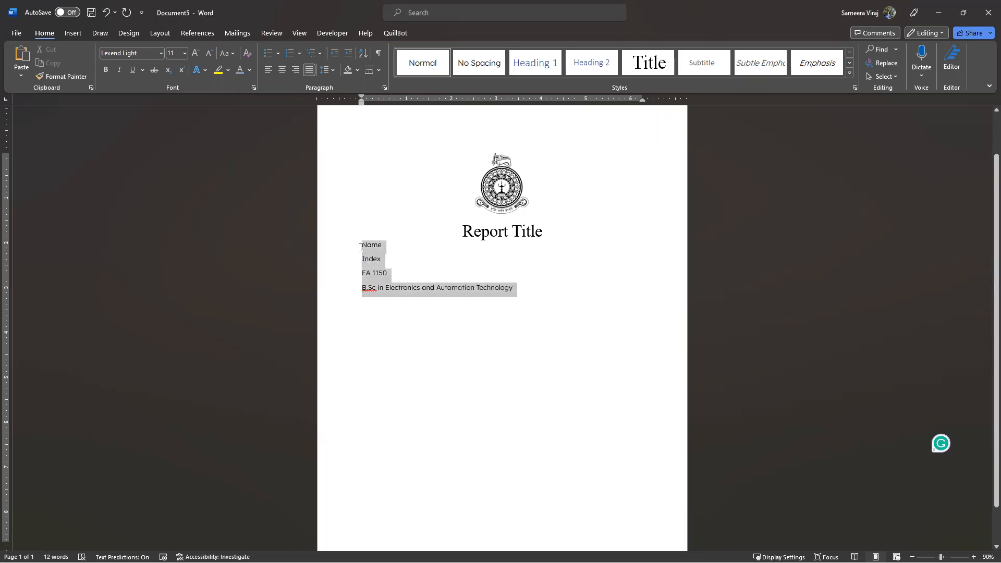
click(702, 64)
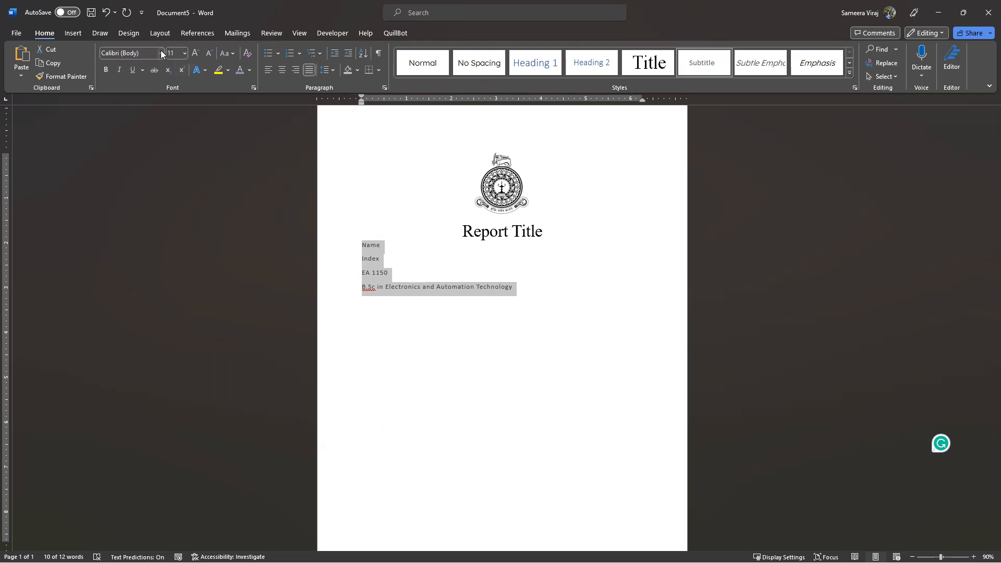
Open the Subtitle style for modification and set its font to Times New Roman
right_click(705, 68)
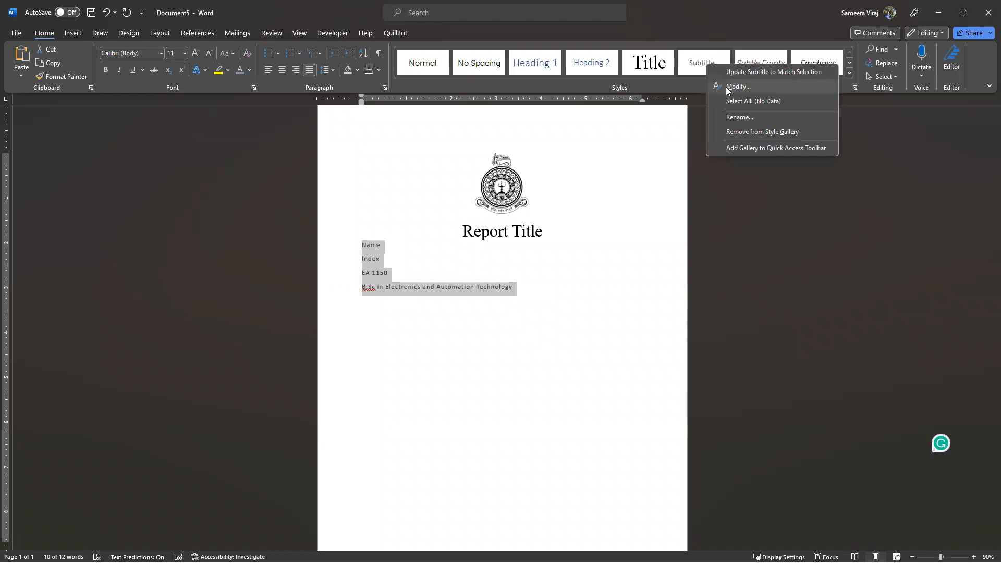
click(727, 87)
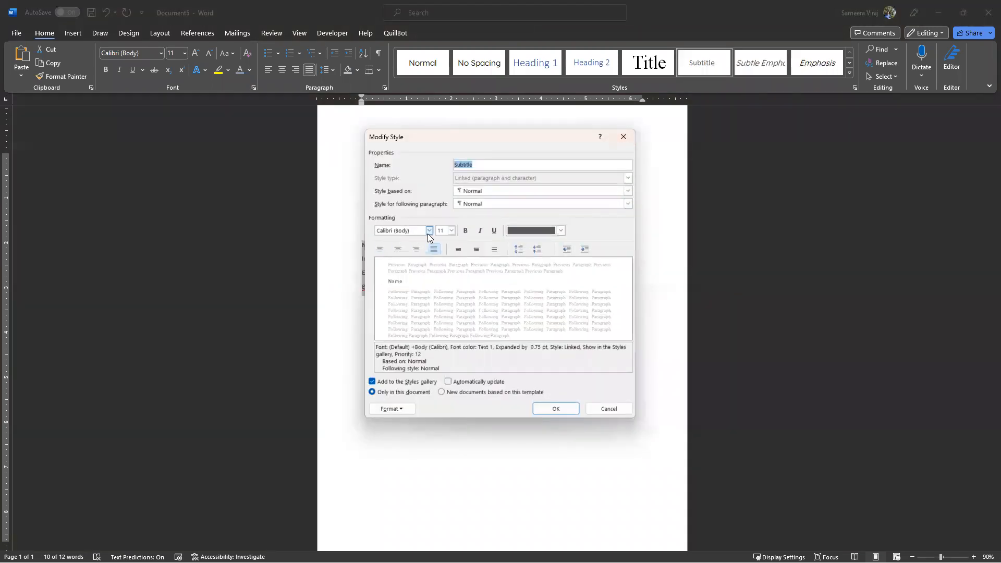
click(429, 231)
click(334, 264)
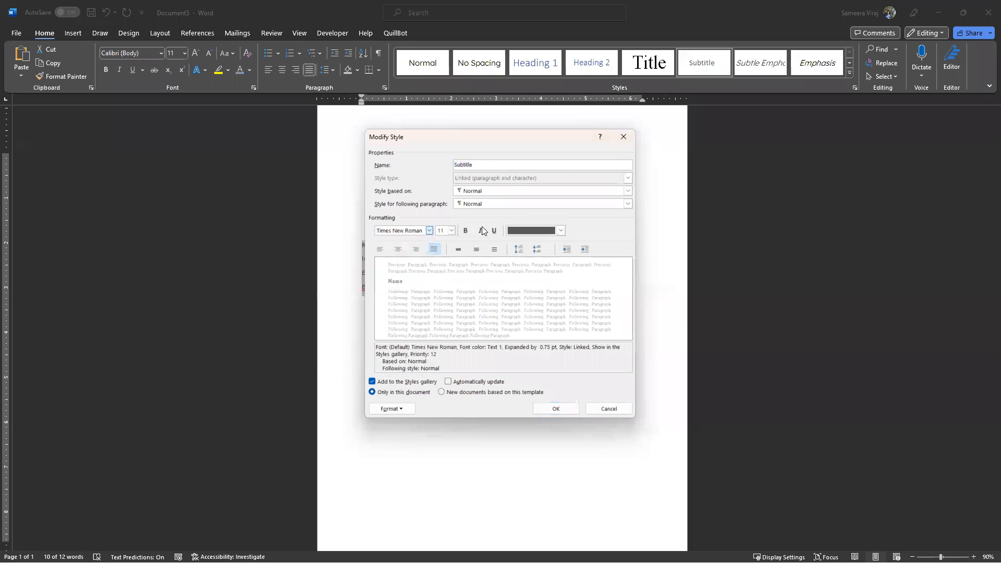
Switch to PowerPoint to check the subtitle formatting requirements on the Activity 01 slide, and return to the style settings
click(452, 230)
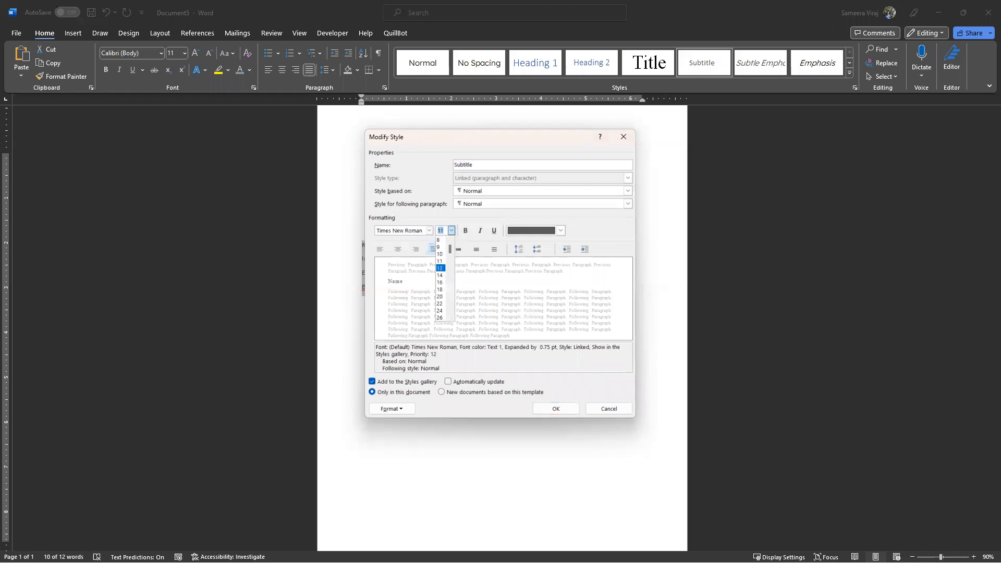
key(Escape)
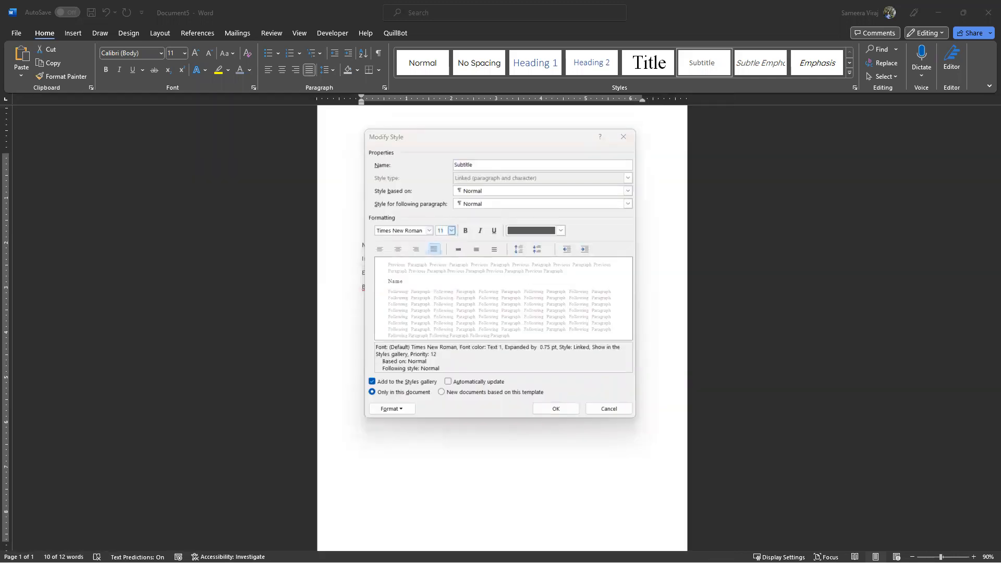
key(alt+Tab)
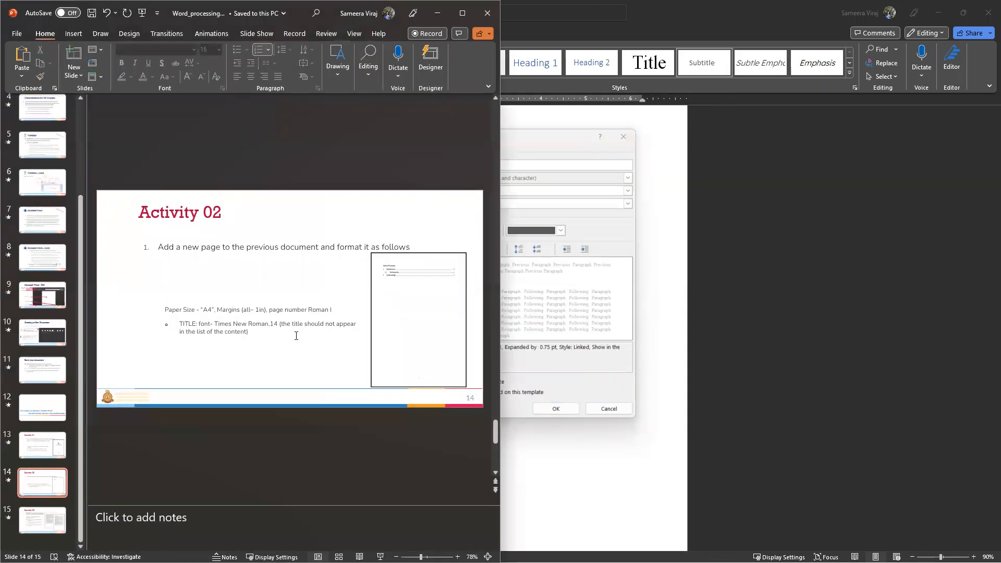
scroll(285, 325, up, 1)
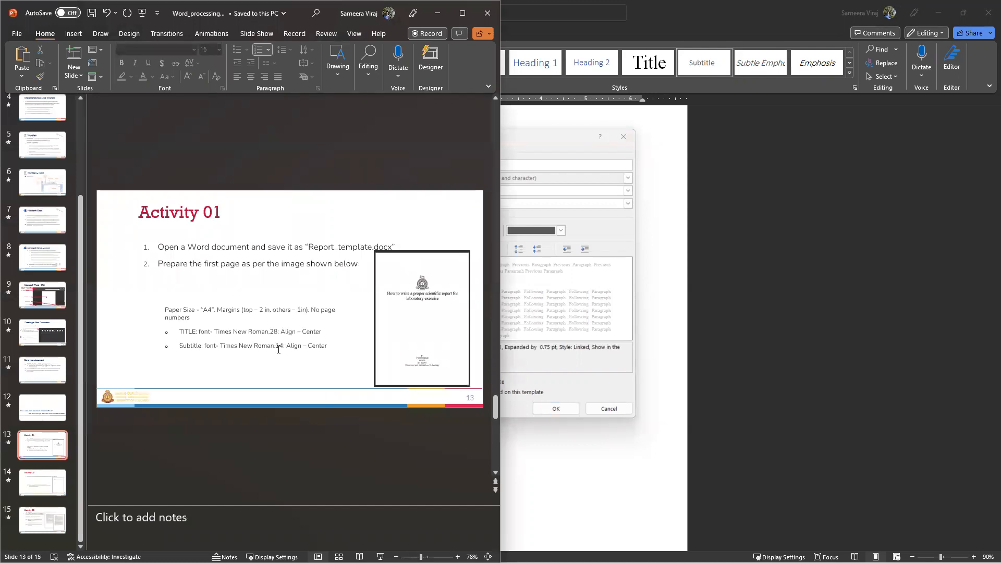
click(437, 12)
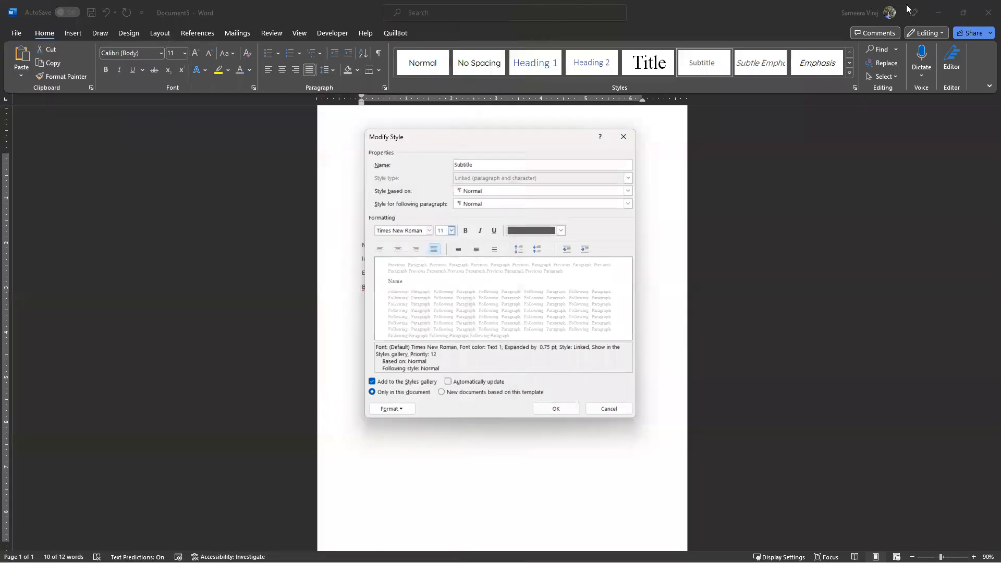
Set the Subtitle style's font size to 14 with centered alignment and save the style changes
click(451, 231)
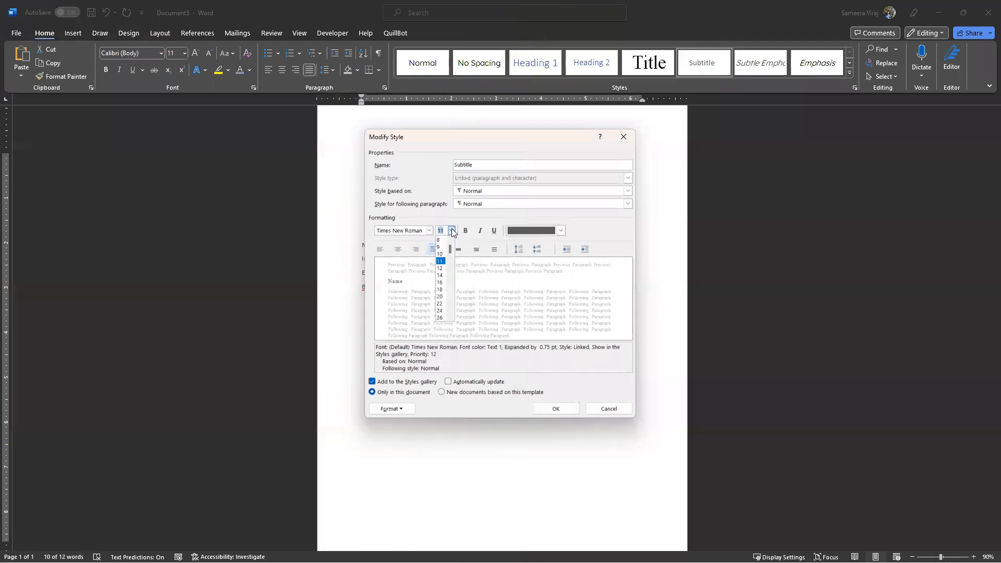
click(441, 271)
click(399, 248)
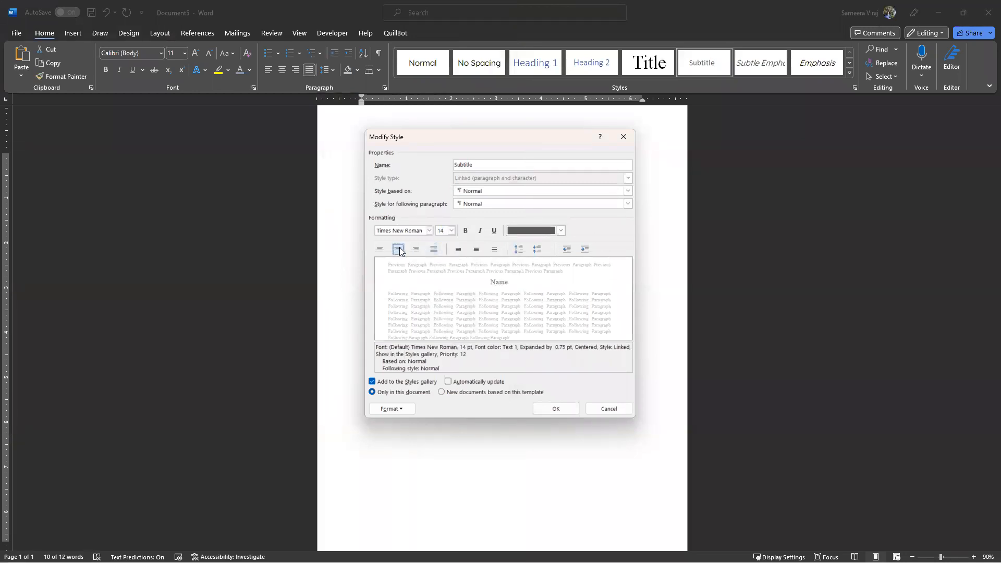
click(556, 409)
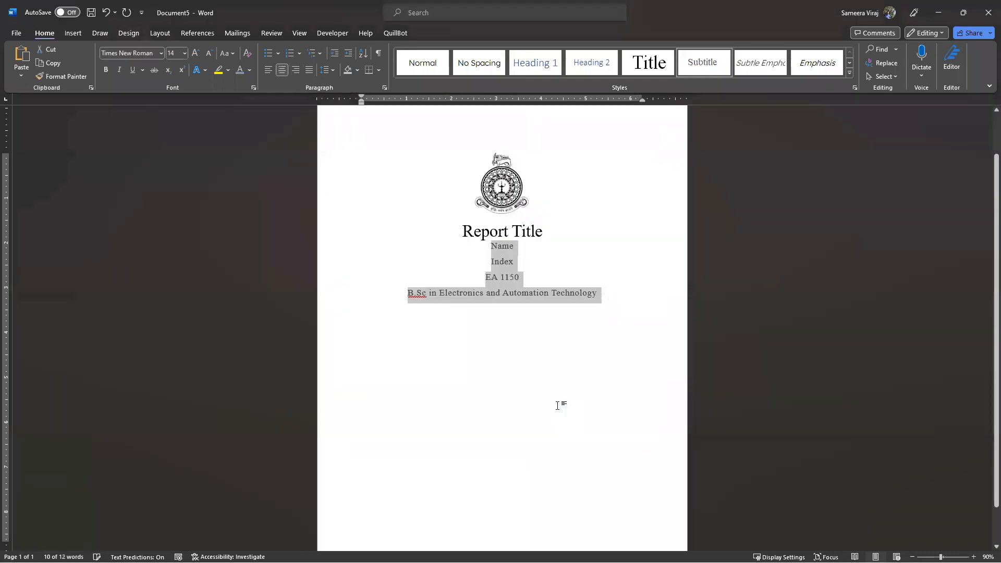
Modify the Subtitle style used by the four detail lines to have the Automatic font color
click(531, 331)
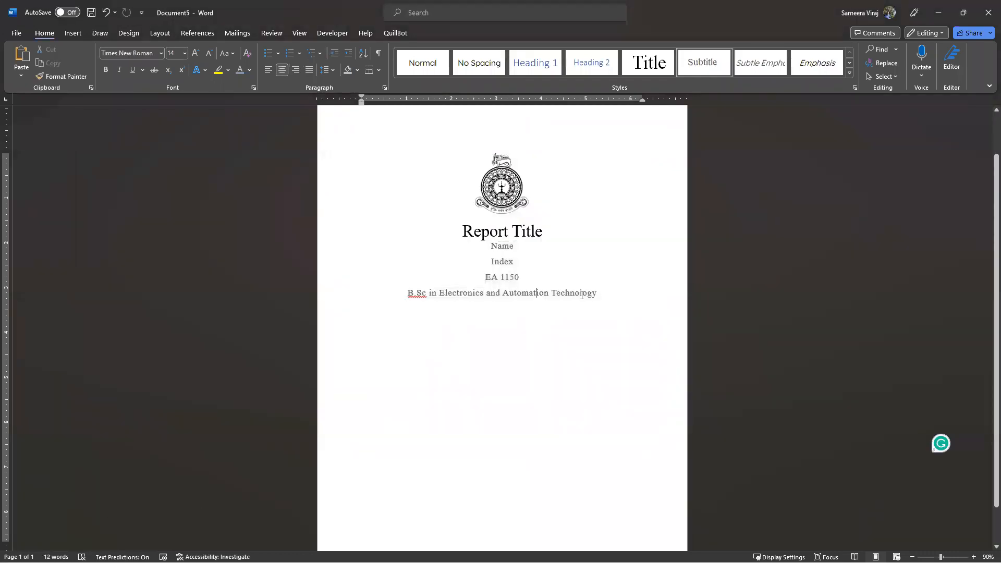
drag(602, 293, 484, 252)
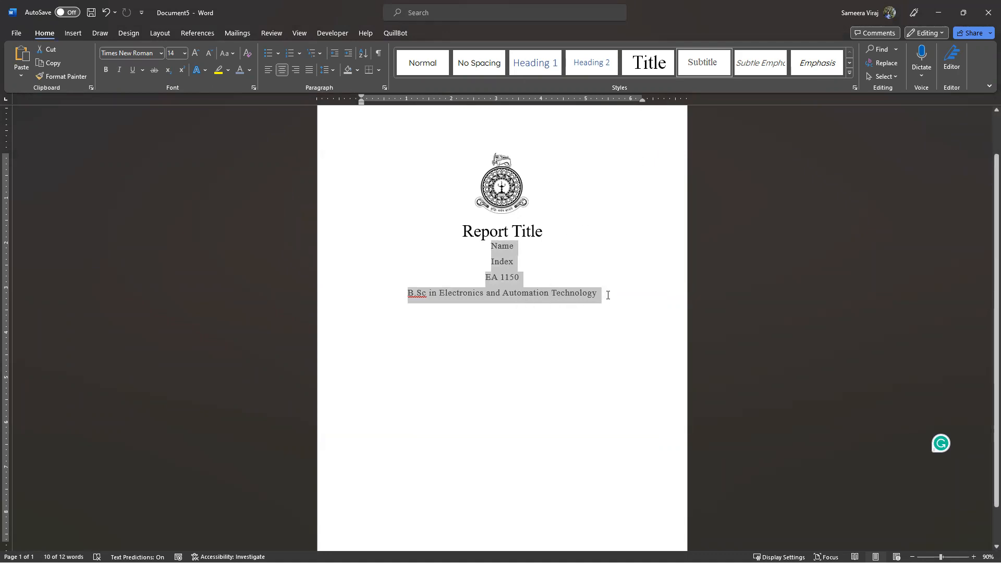
right_click(713, 71)
click(739, 89)
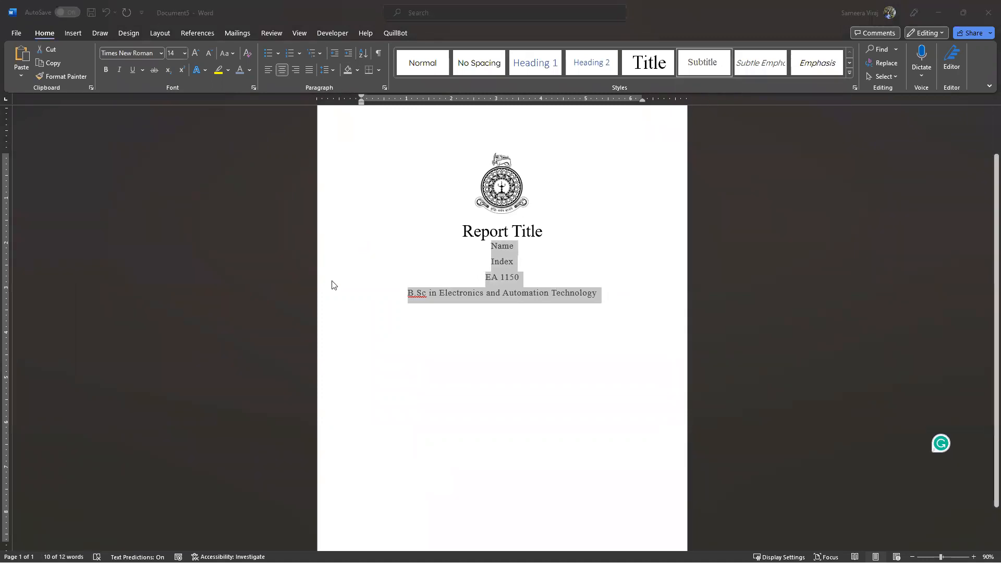
click(561, 231)
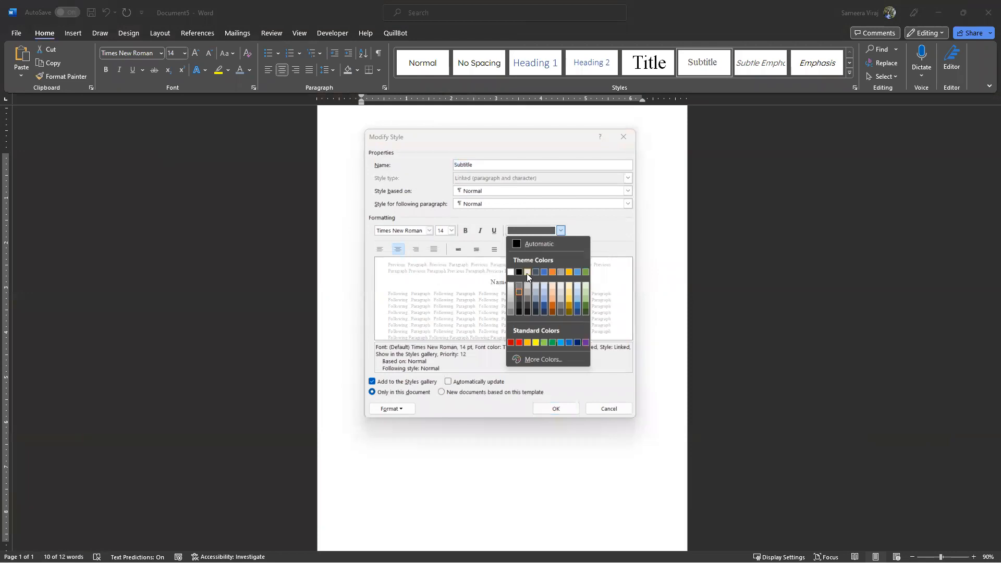
click(521, 244)
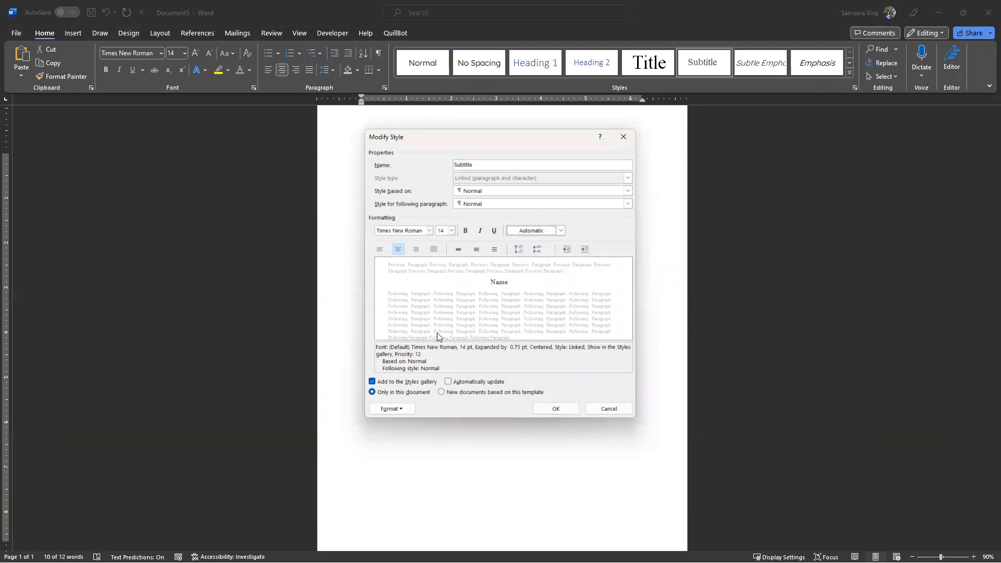
click(552, 409)
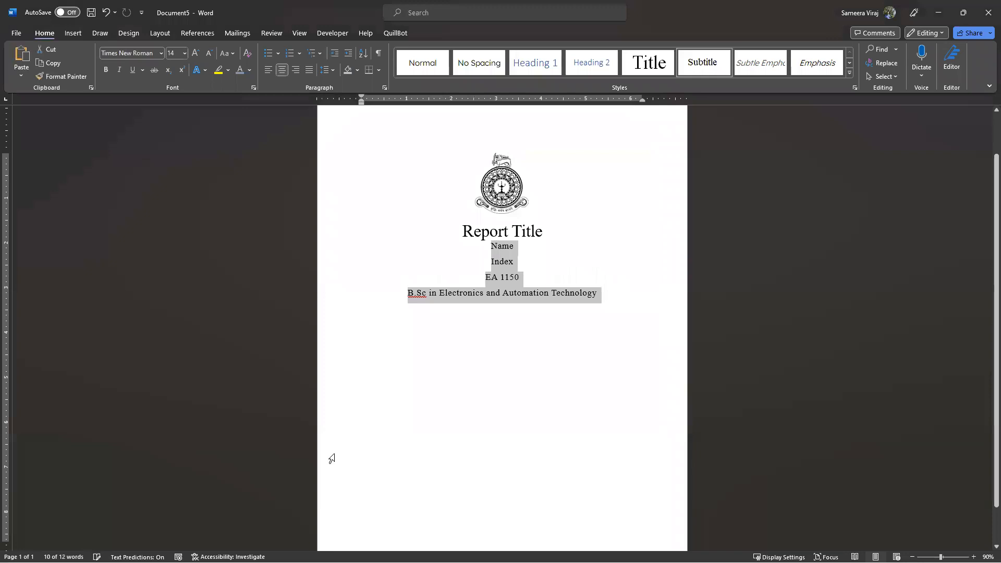
Select the emblem and all cover page text, and switch to Document2 to compare with the example cover page
click(552, 336)
drag(598, 293, 476, 154)
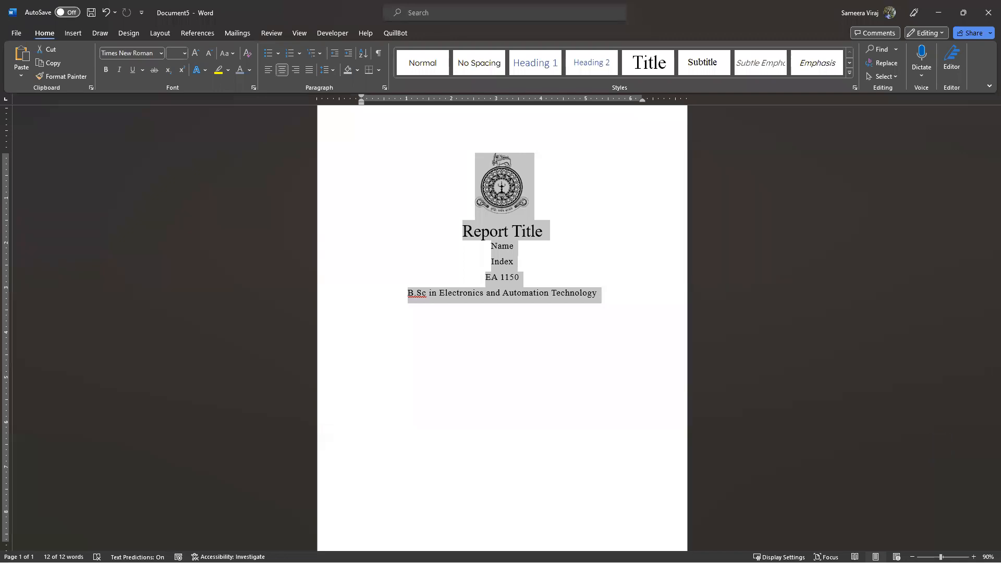
click(671, 513)
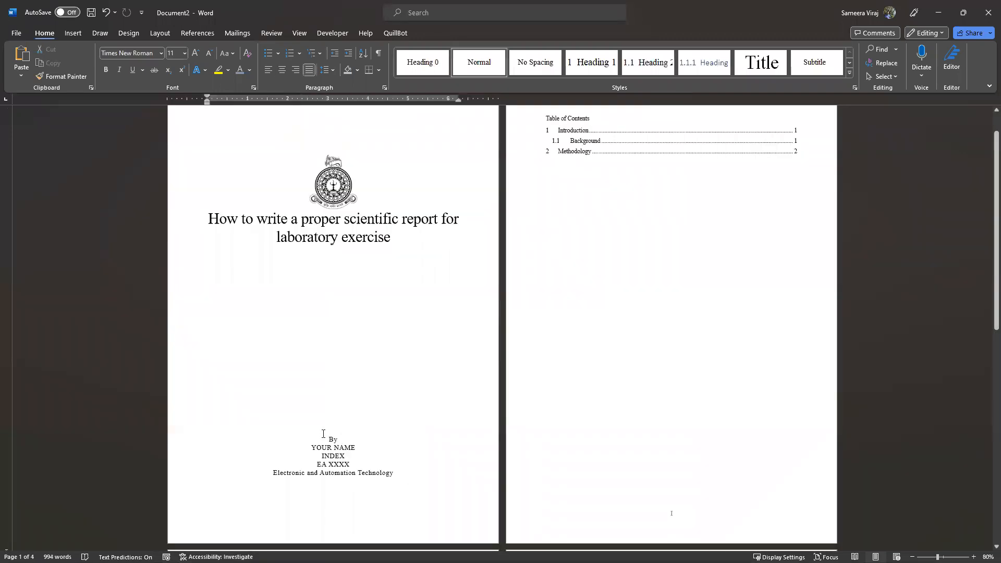
Select the example cover's author detail lines to check their Subtitle formatting, and return to Document5
drag(329, 438, 396, 476)
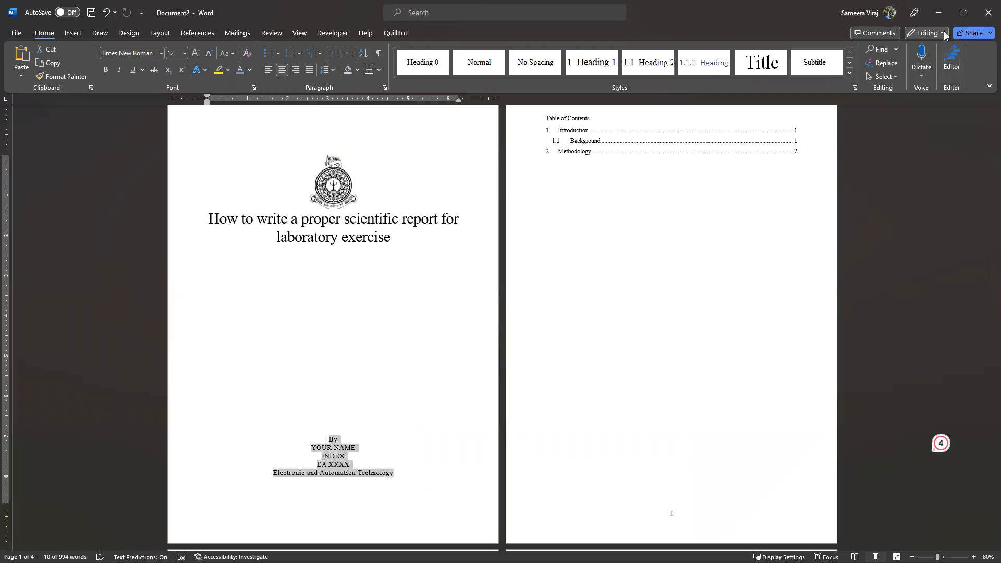
click(938, 4)
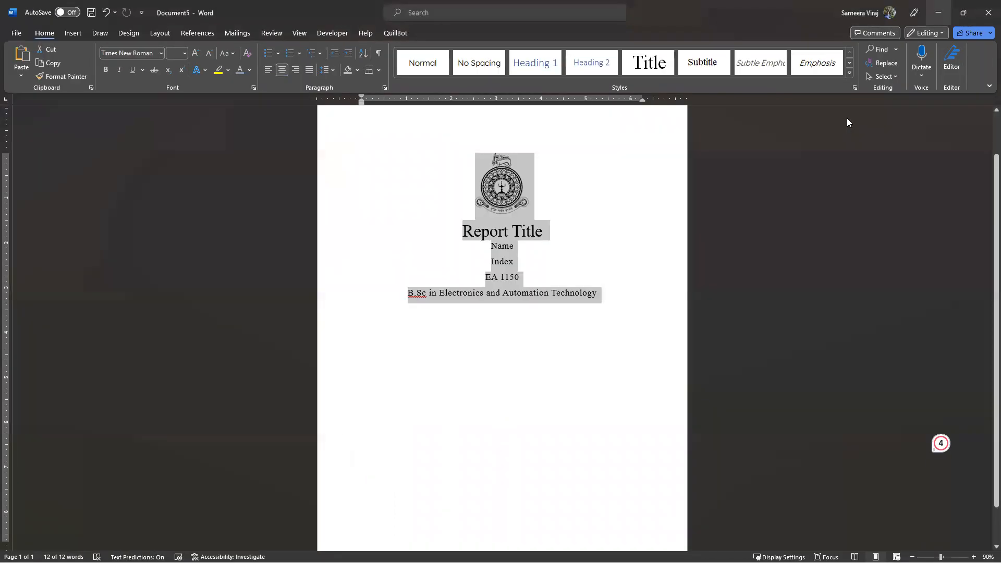
Remove the space after the four detail lines below the title and update the Subtitle style to match them
click(532, 290)
drag(597, 296, 490, 253)
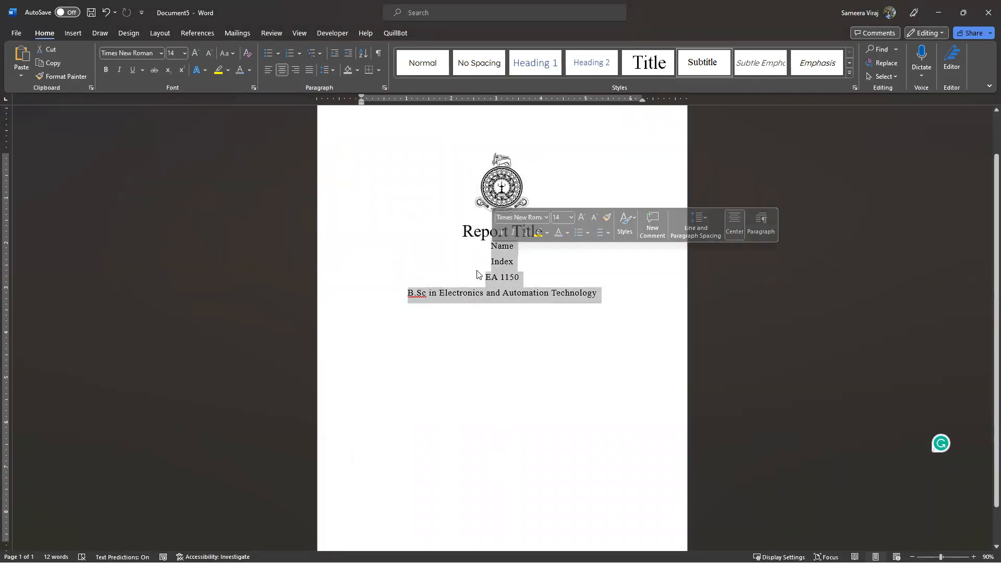
click(332, 76)
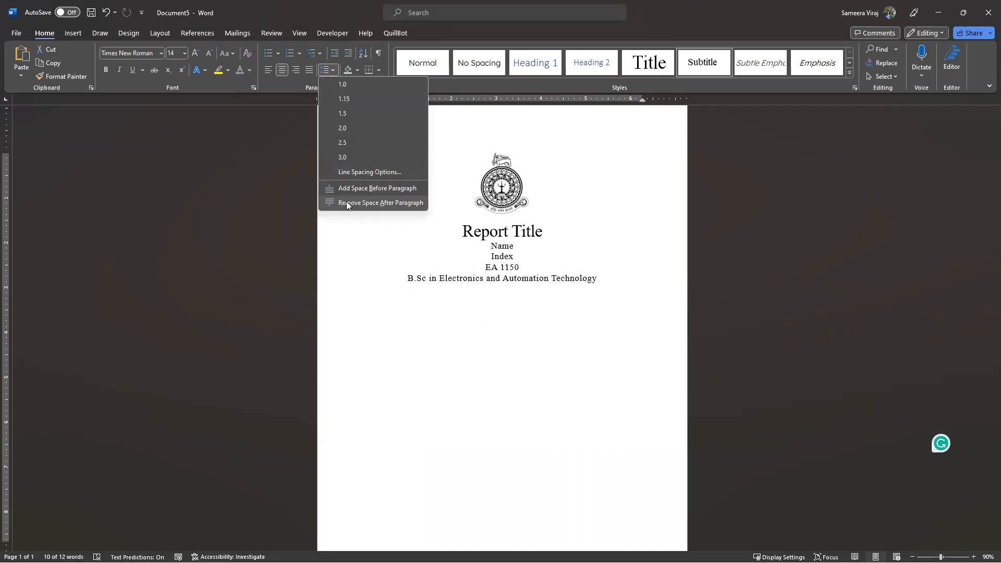
click(374, 205)
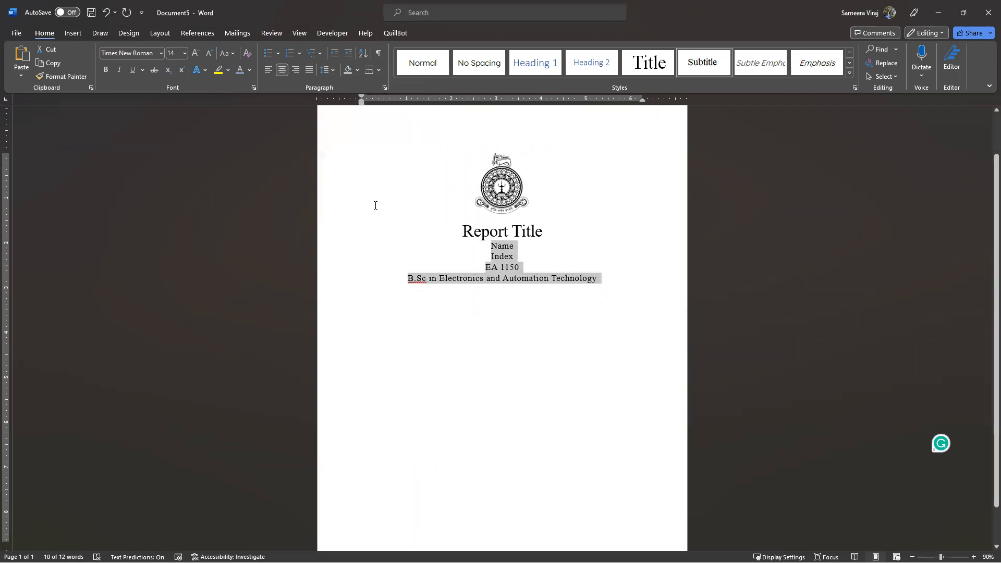
right_click(703, 62)
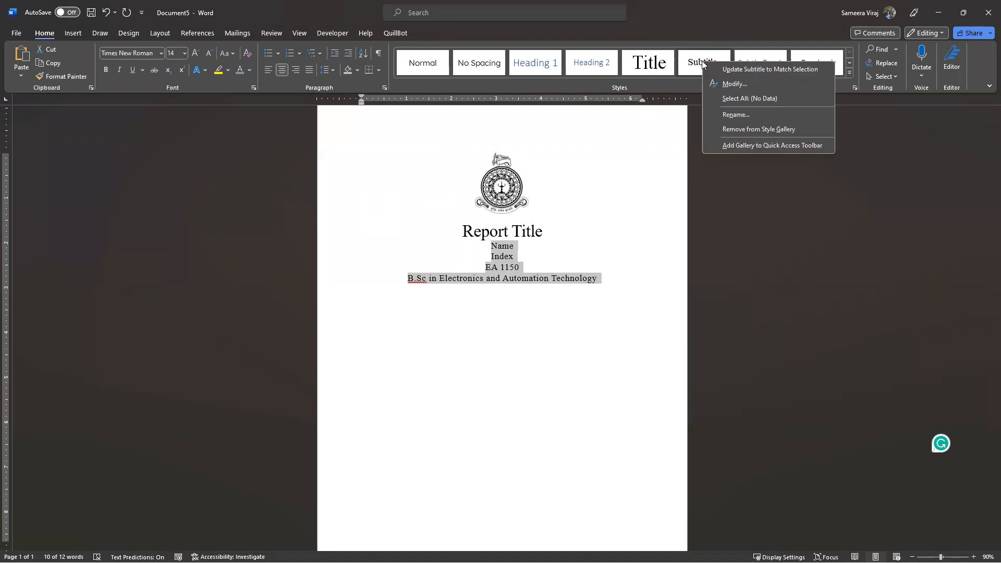
click(734, 69)
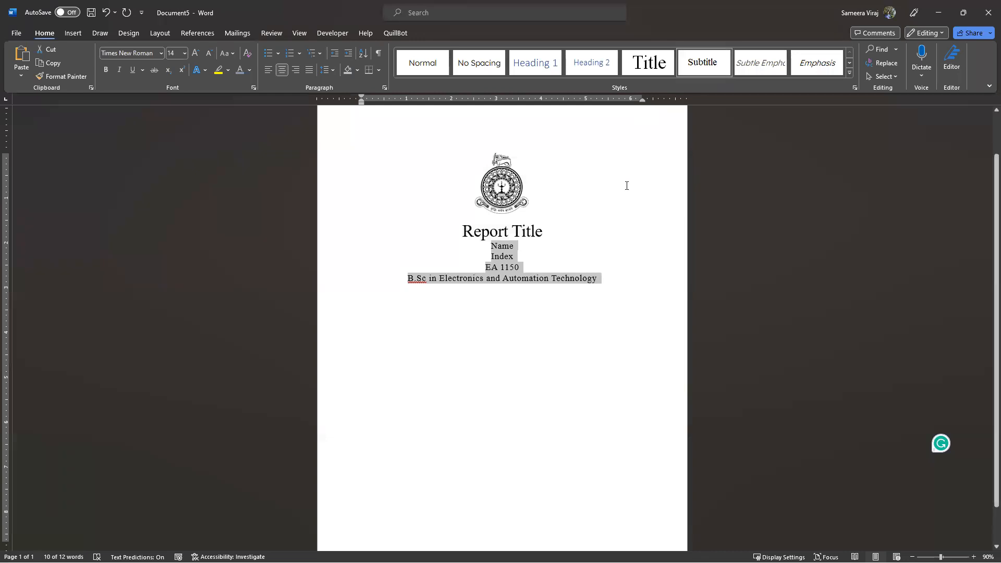
Insert blank lines before the Name line to move the four detail lines down near the foot of the cover page
click(491, 249)
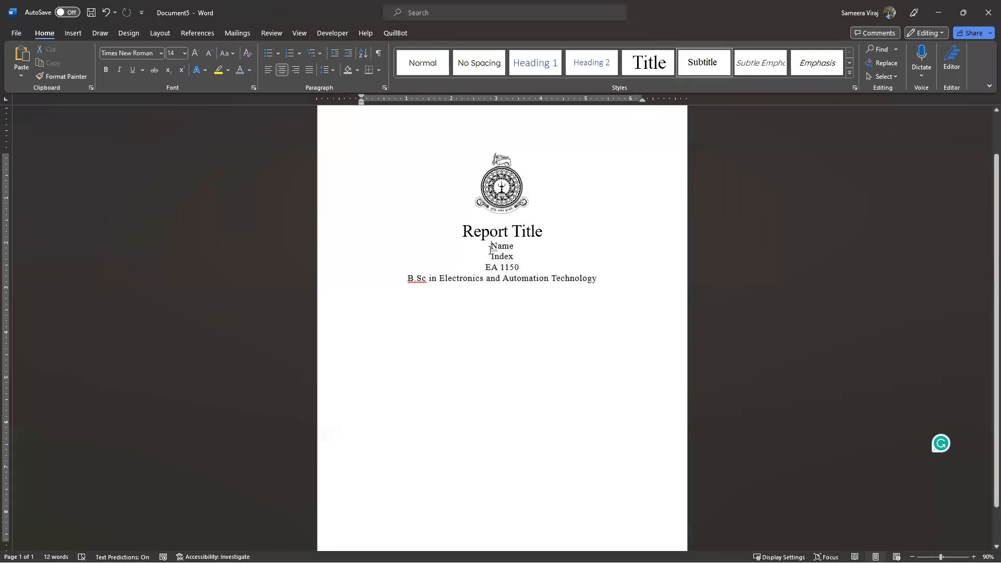
key(Return)
key(Return)
key(Return)
key(Return)
key(Return)
key(Return)
key(Return)
key(Return)
key(Return)
key(Return)
key(Return)
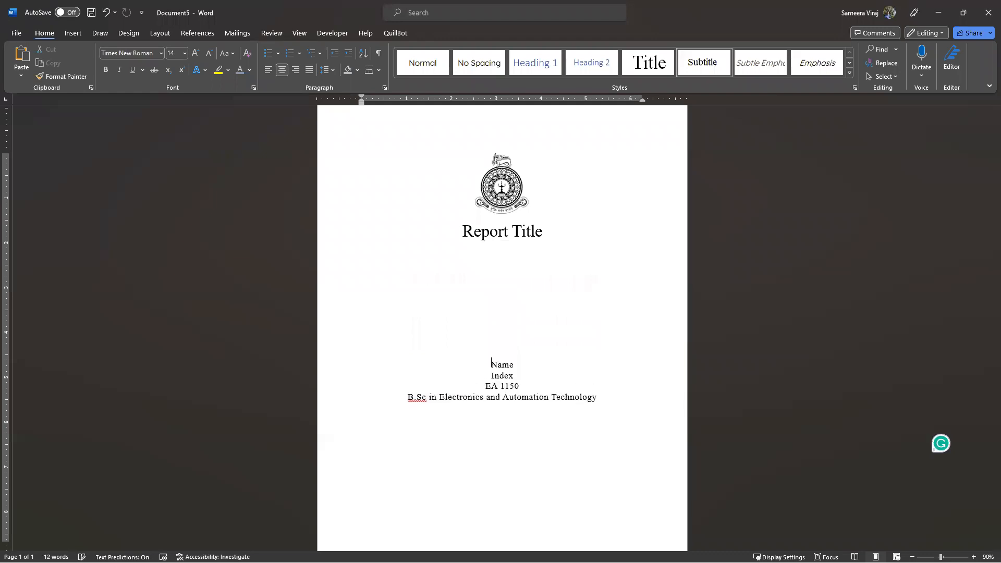
scroll(500, 254, down, 1)
key(Return)
key(Return)
key(Return)
key(Return)
key(Return)
key(Return)
key(Return)
key(Return)
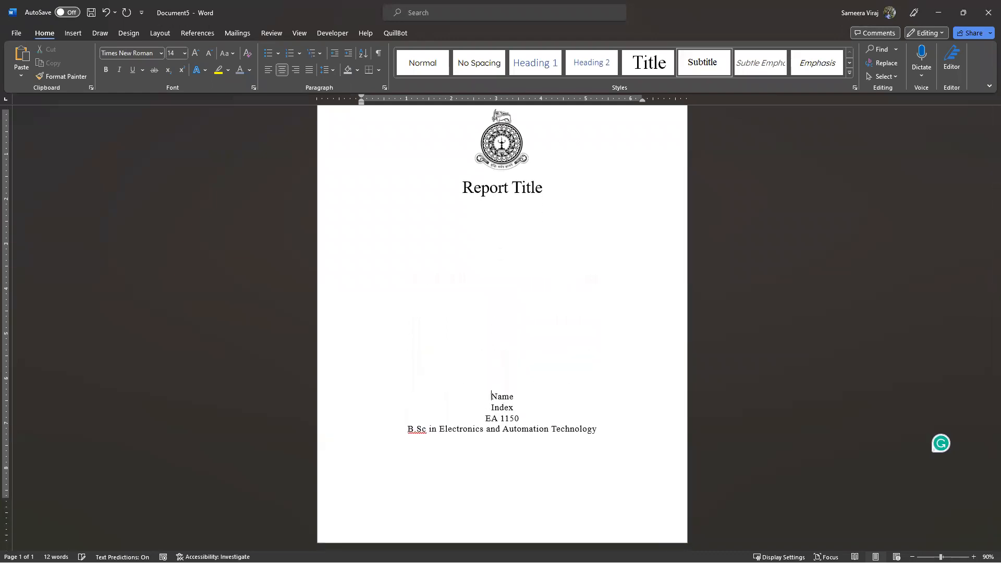
key(Return)
key(Return)
key(Return)
key(Return)
key(Return)
key(Return)
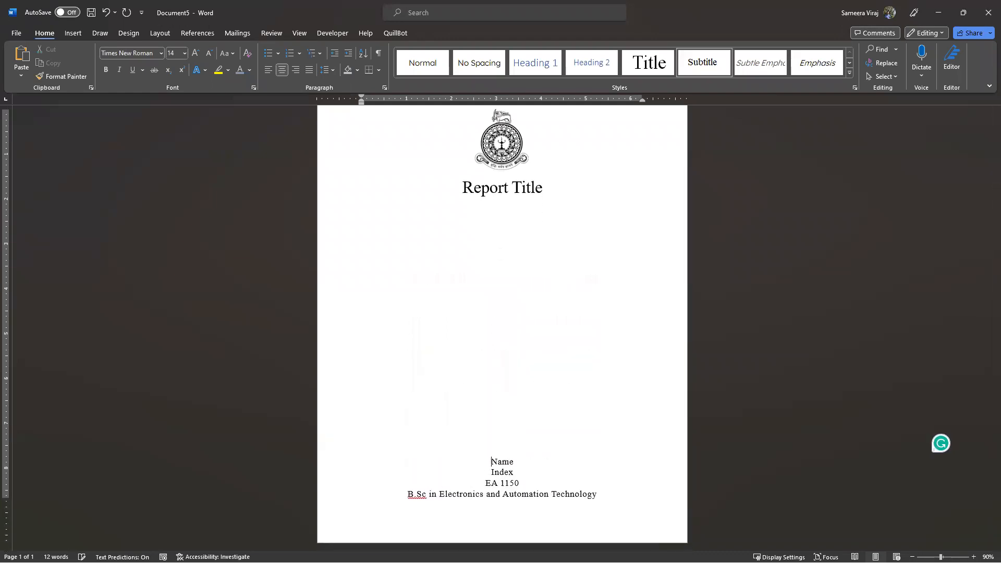
key(BackSpace)
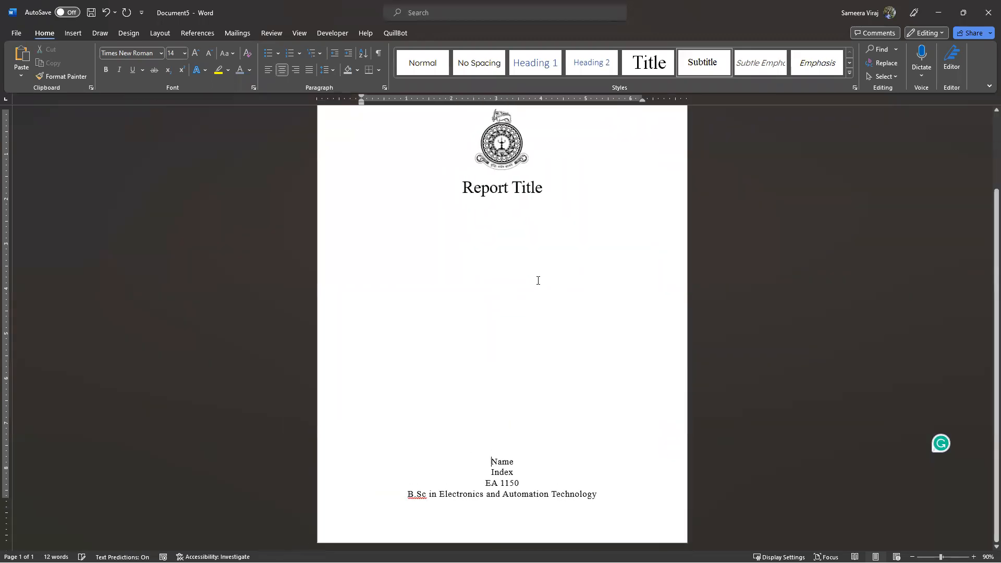
Check the whole cover page layout with paragraph marks shown to examine the blank lines below the title, and hide the marks again
scroll(536, 281, up, 2)
scroll(535, 282, up, 1)
click(592, 291)
scroll(500, 415, down, 3)
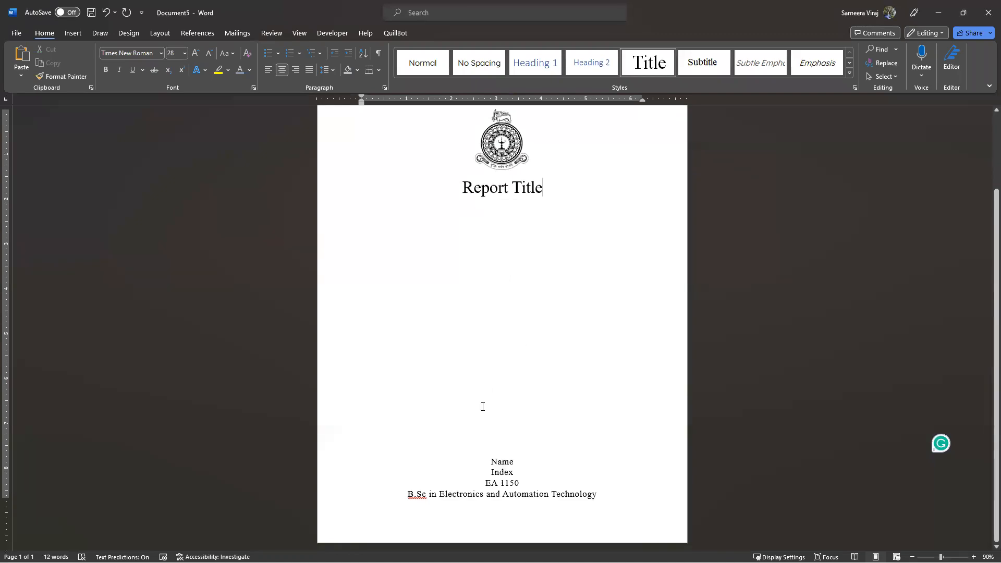
scroll(483, 407, up, 2)
scroll(482, 406, up, 1)
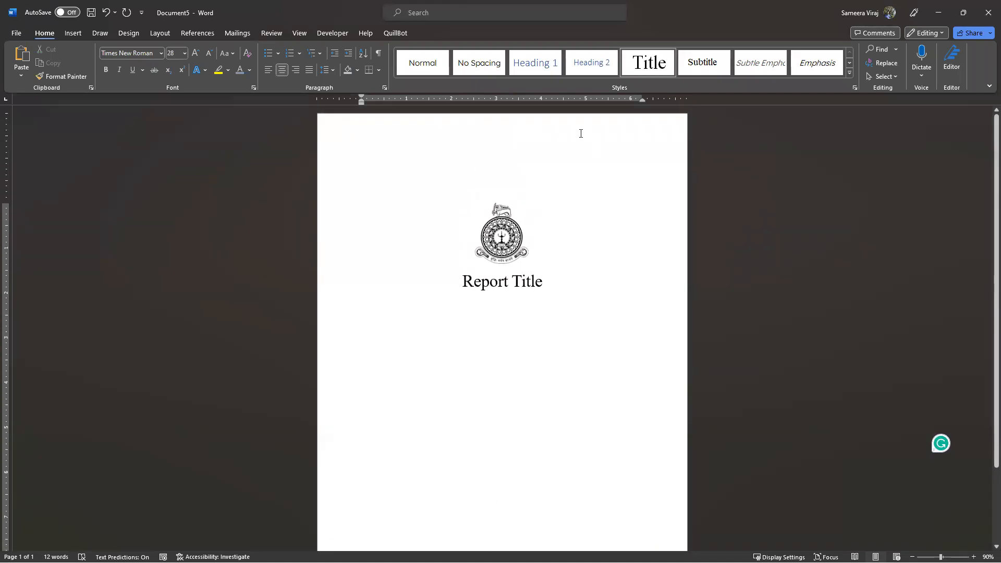
ctrl+scroll(586, 176, down, 2)
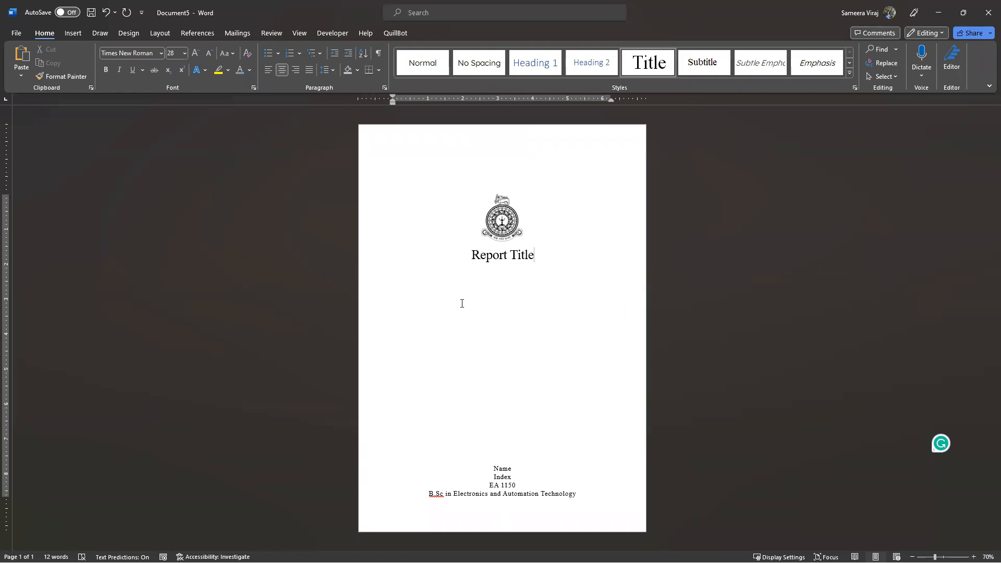
click(379, 55)
double_click(539, 255)
double_click(503, 267)
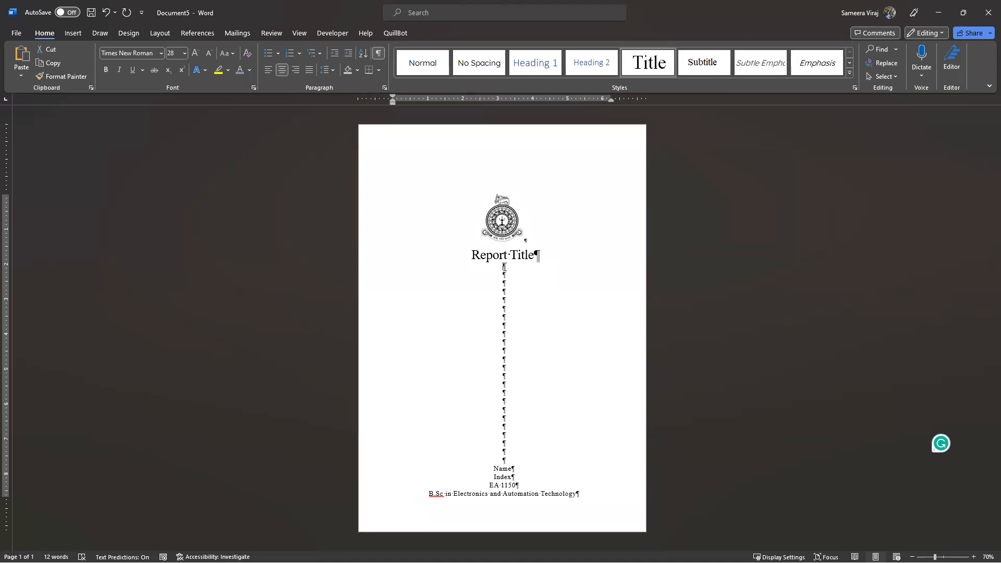
drag(509, 271, 505, 463)
click(590, 331)
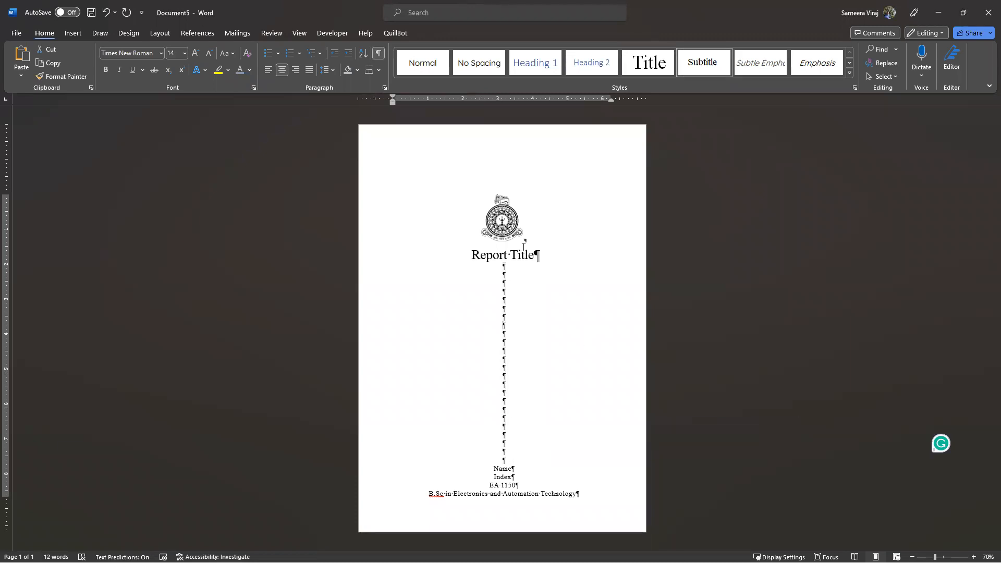
click(379, 52)
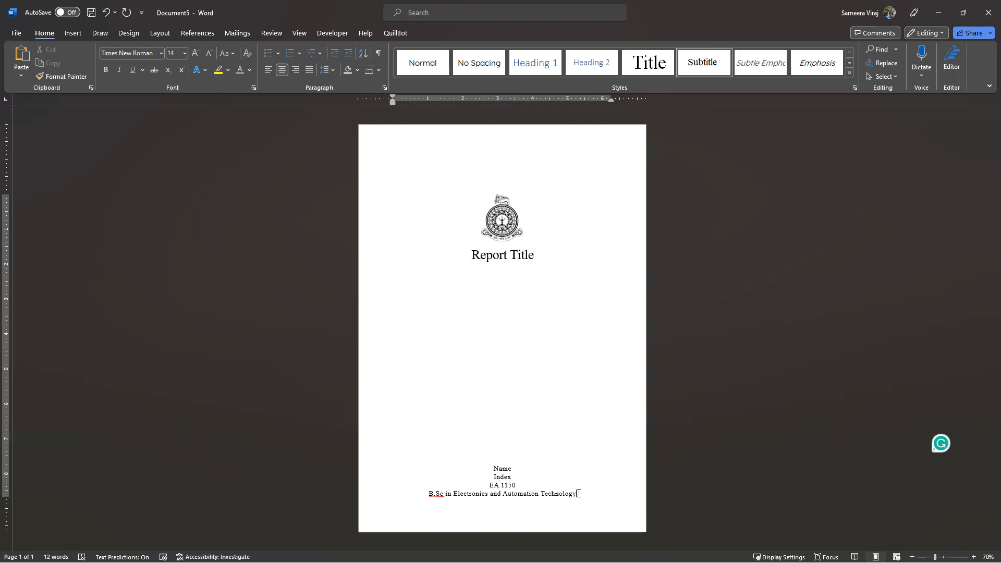
Try a page break after the last detail line and remove it again
key(ctrl+Return)
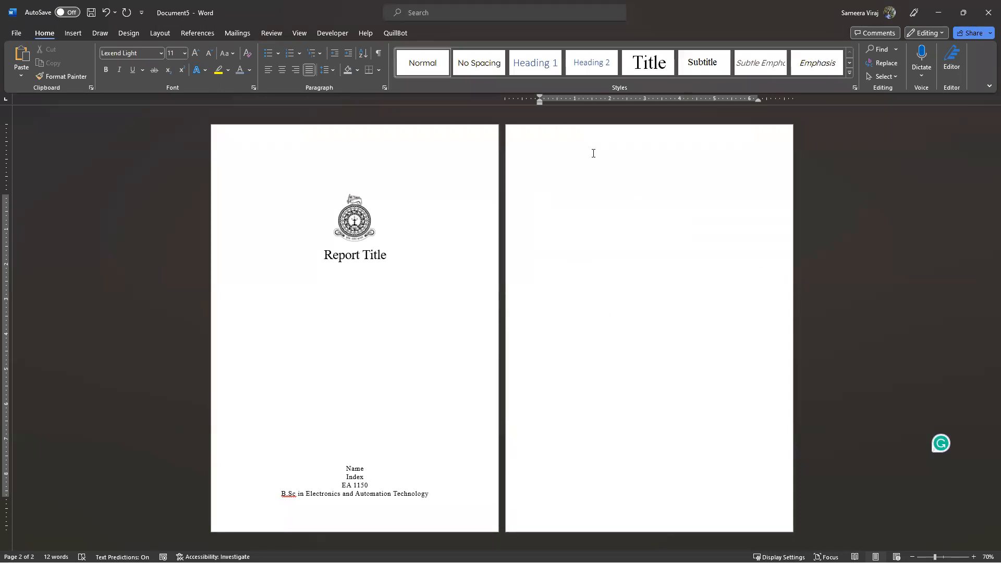
key(BackSpace)
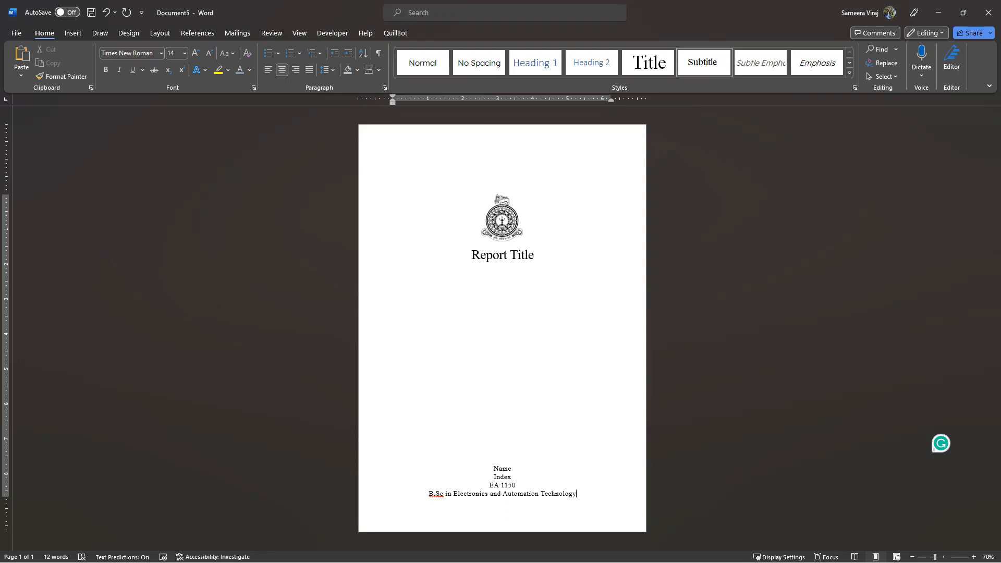
Switch to Document2 to examine the page numbers on its table of contents and body pages, and return to Document5
key(alt+Tab)
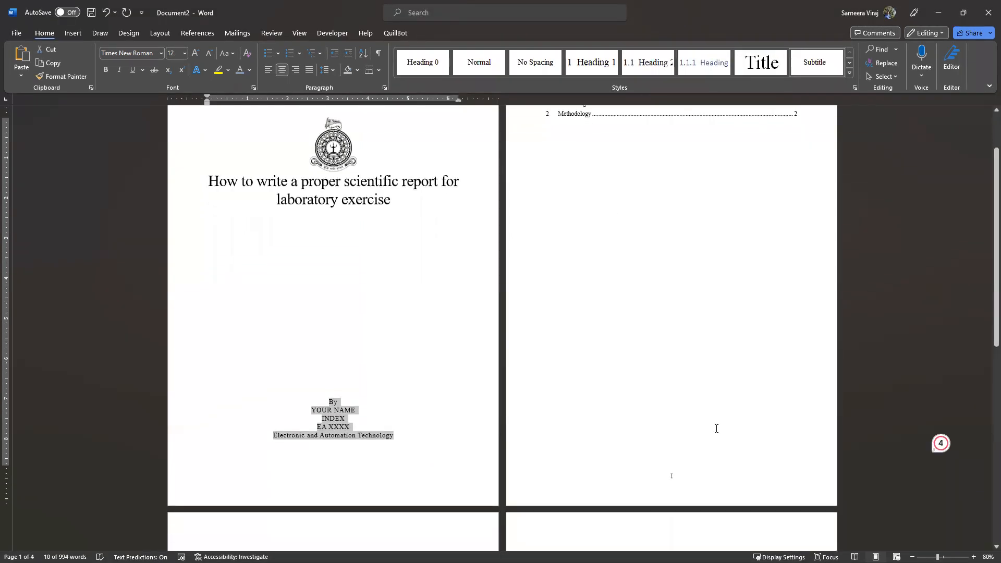
click(614, 386)
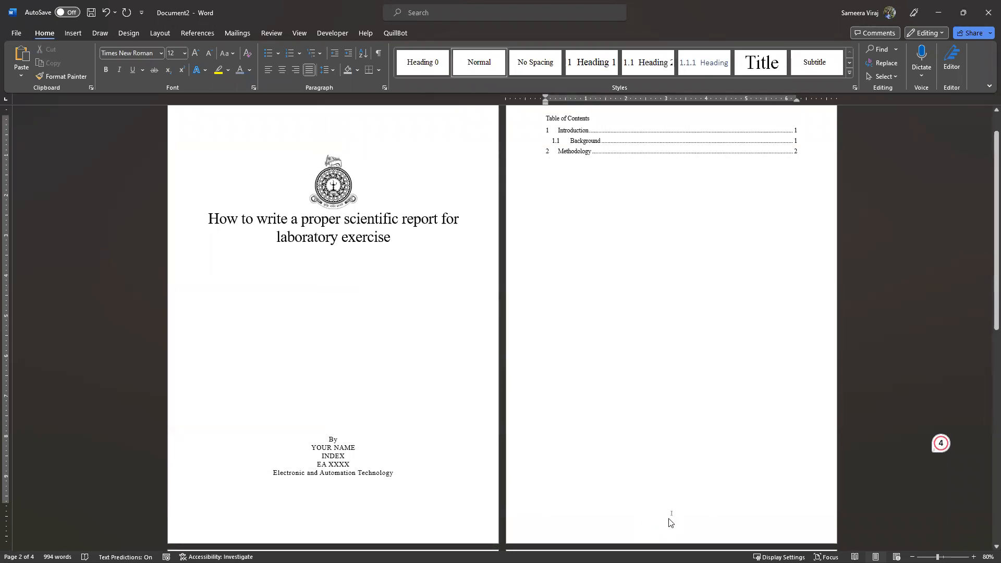
scroll(669, 504, down, 1)
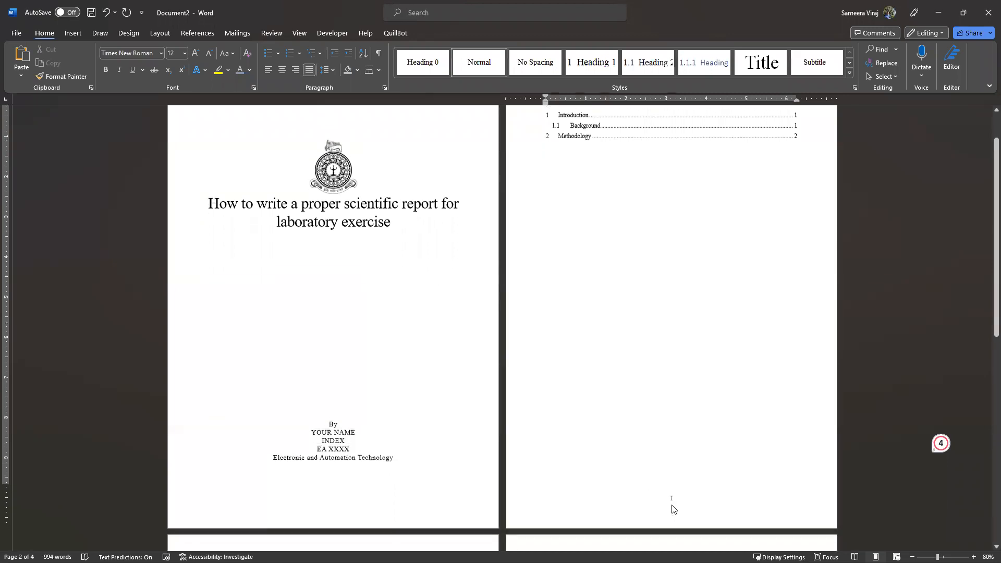
scroll(678, 484, down, 3)
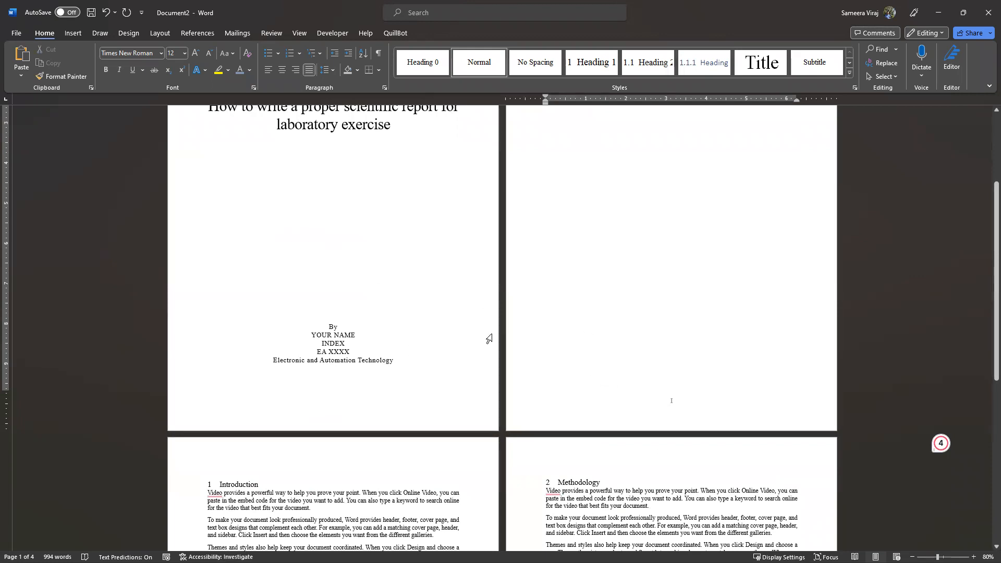
scroll(560, 376, up, 5)
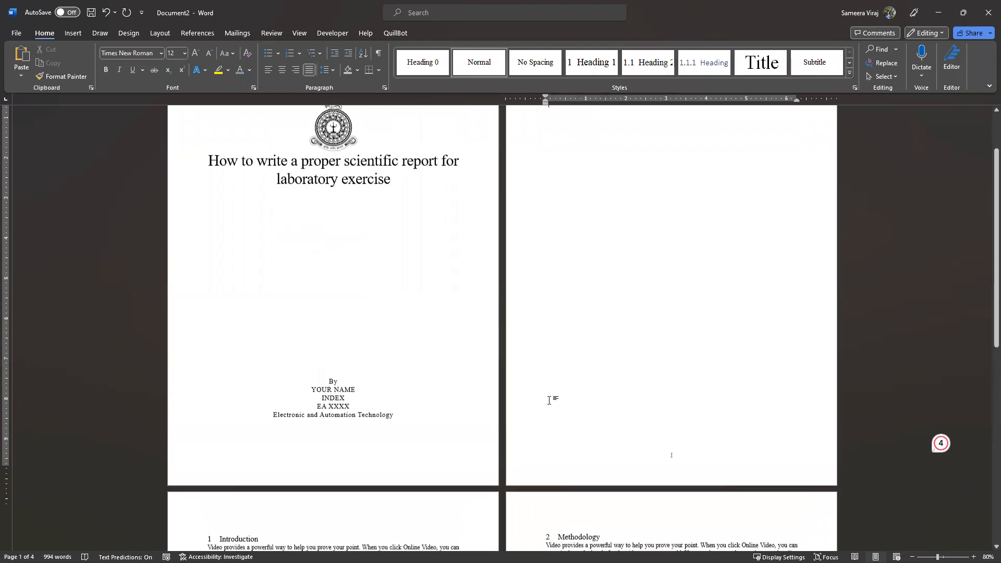
scroll(555, 401, down, 1)
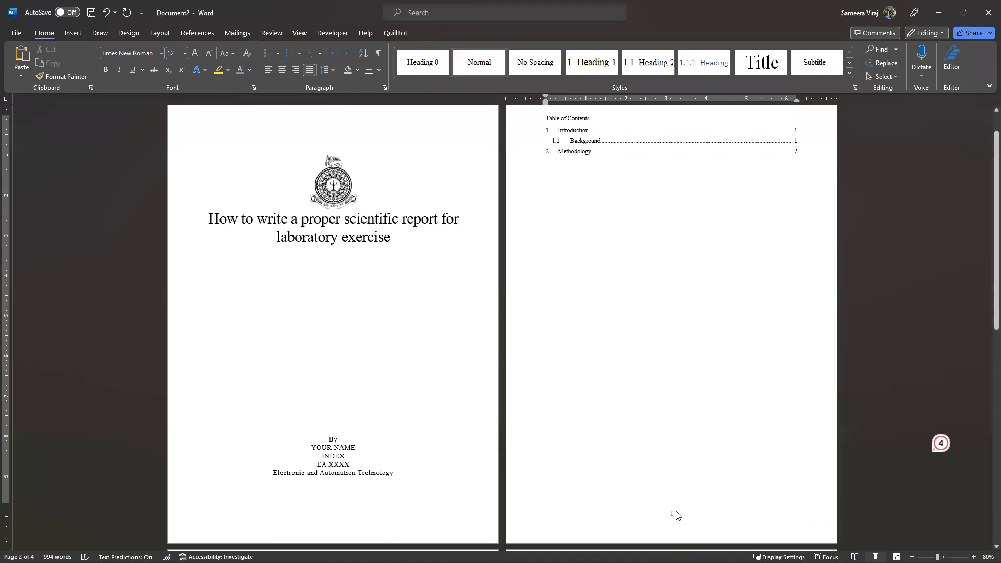
scroll(676, 515, down, 12)
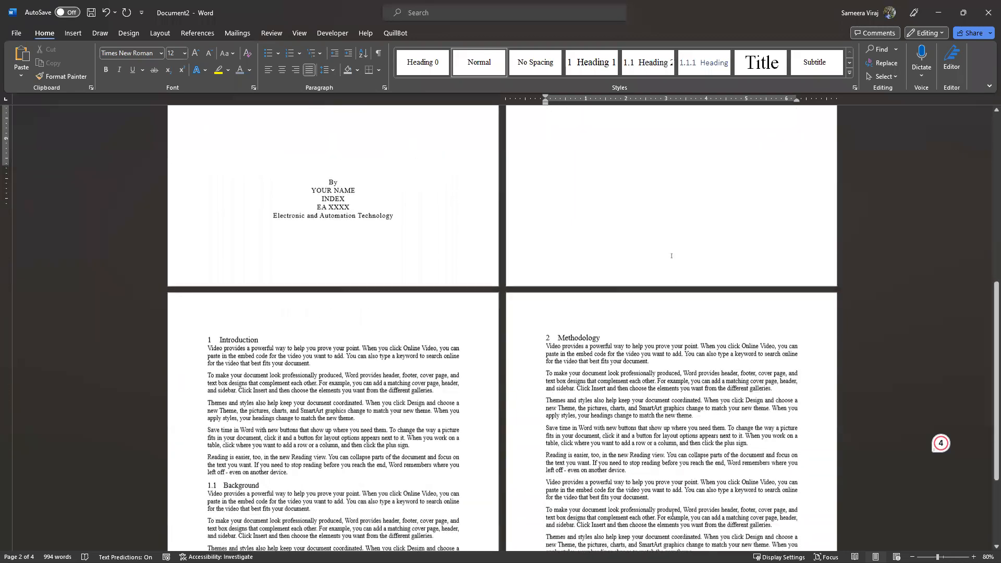
scroll(671, 518, up, 4)
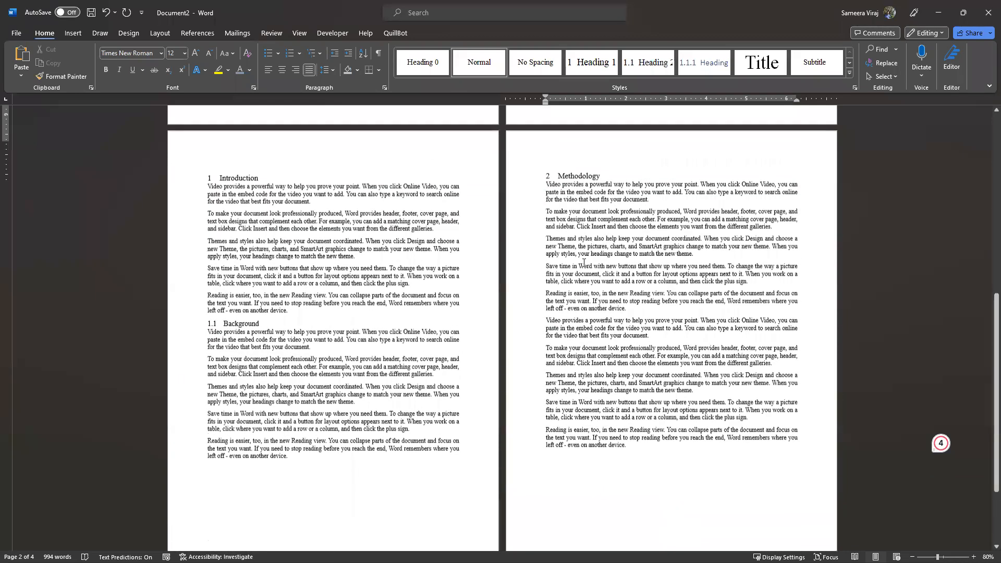
scroll(603, 349, up, 8)
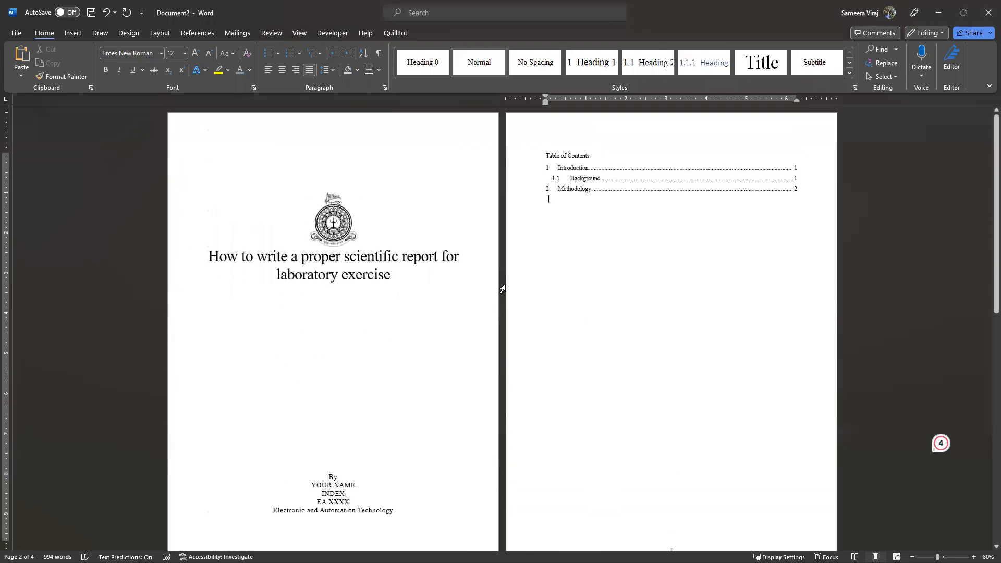
click(686, 230)
scroll(652, 436, down, 3)
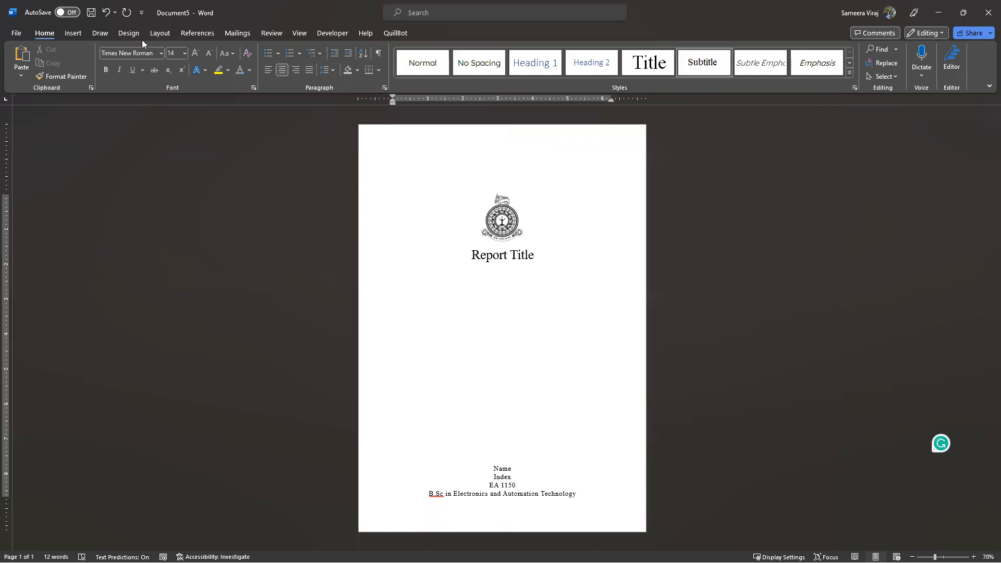
Insert a Next Page section break after the last detail line of the cover page and show the formatting marks
click(157, 34)
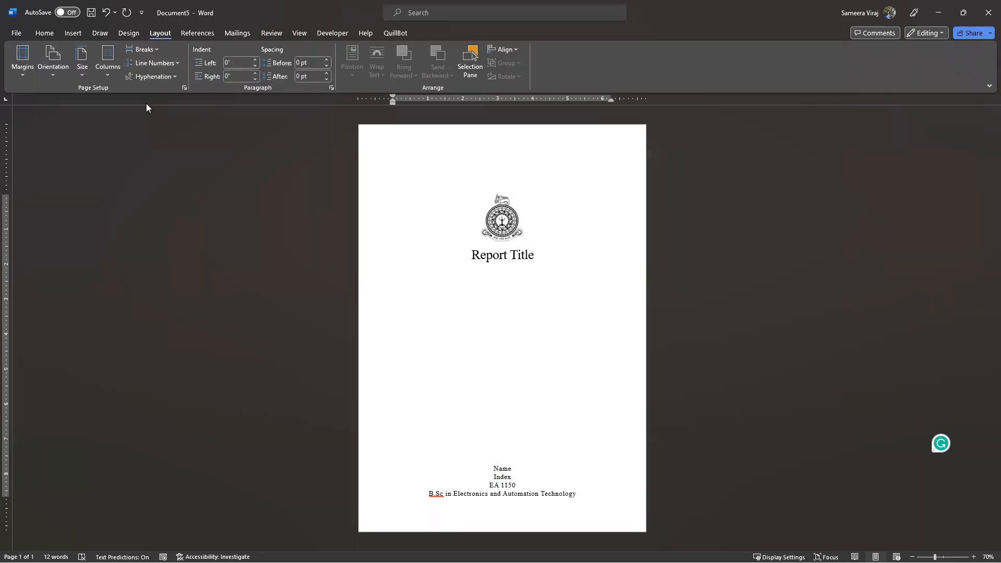
click(156, 51)
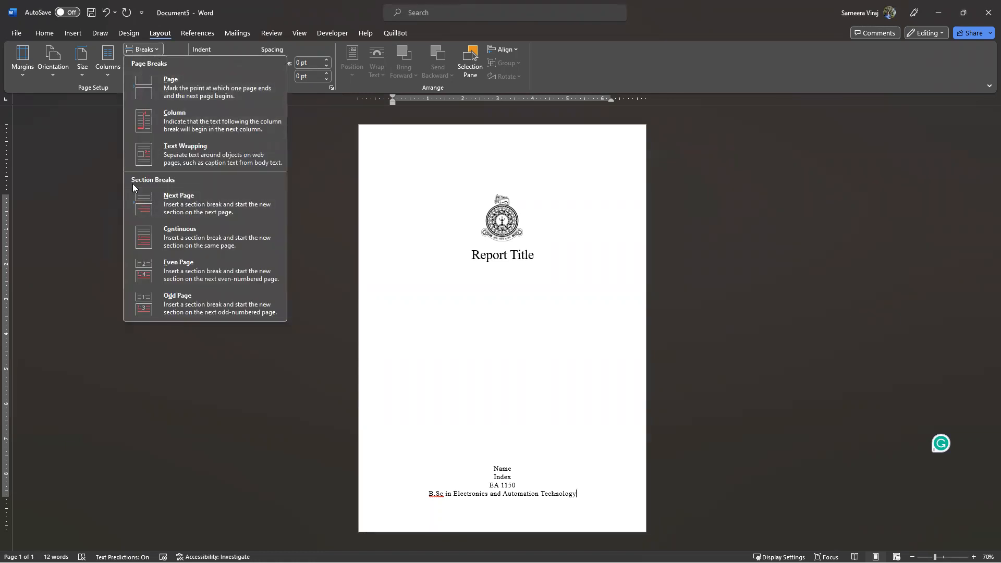
click(178, 204)
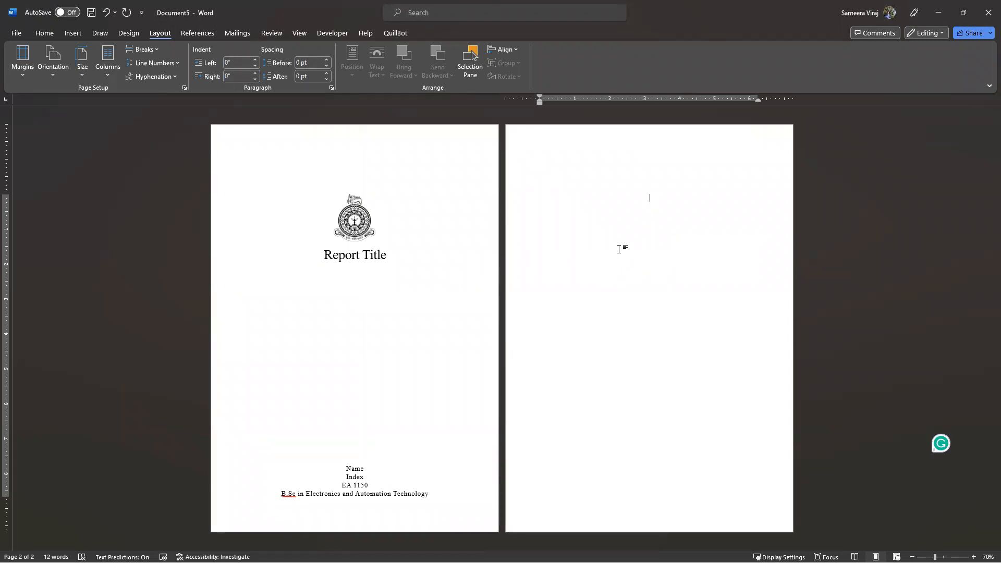
click(43, 33)
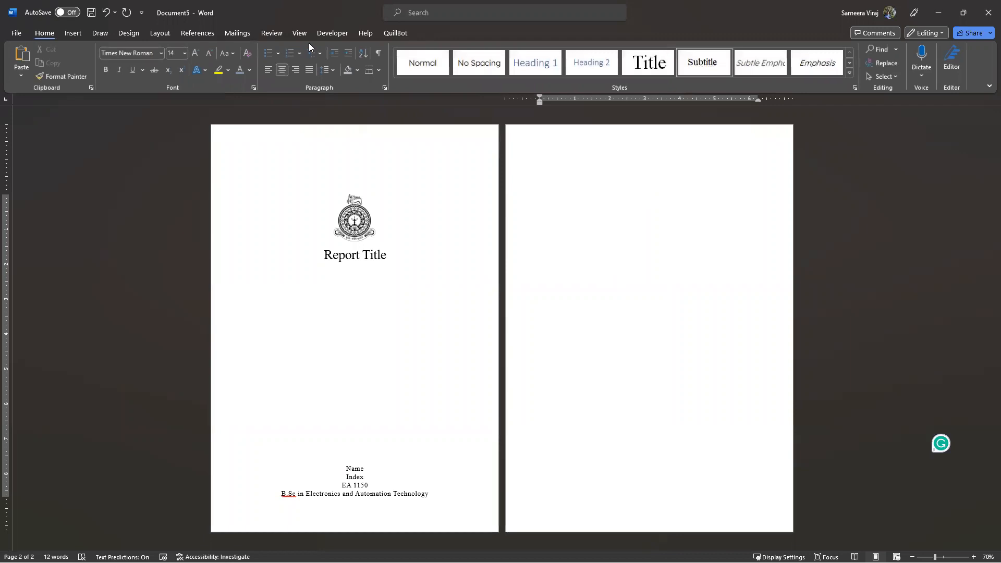
click(379, 55)
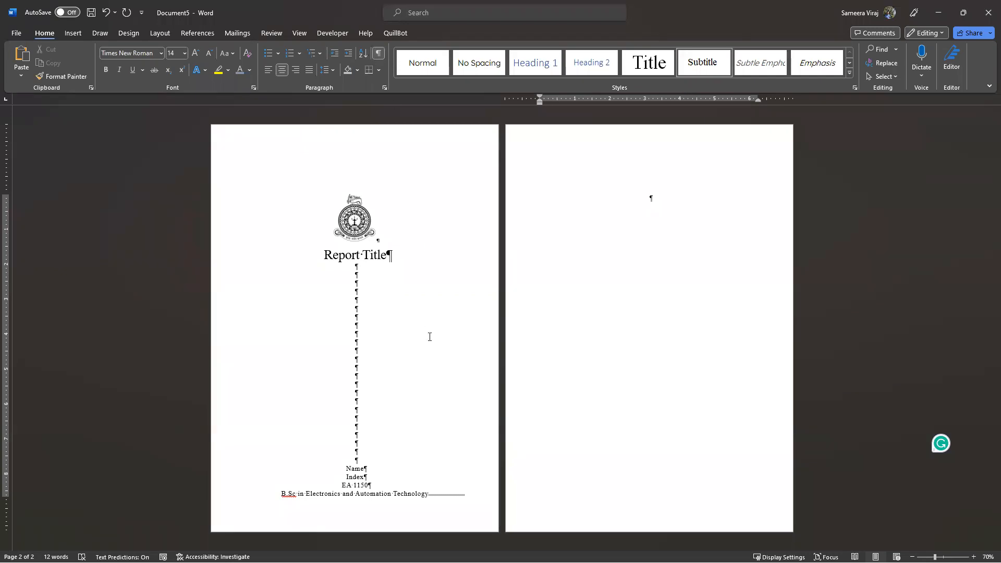
click(429, 494)
double_click(430, 494)
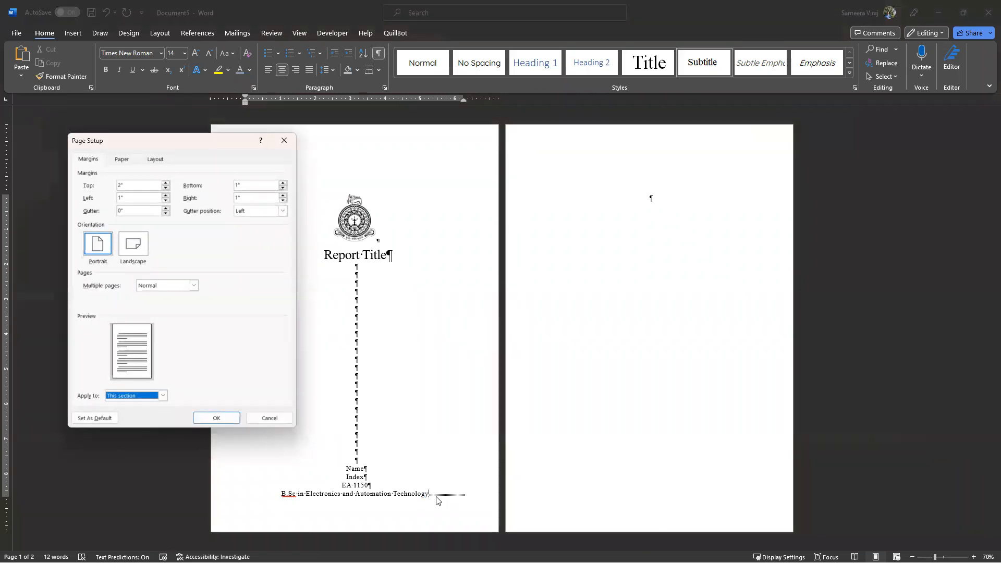
click(269, 418)
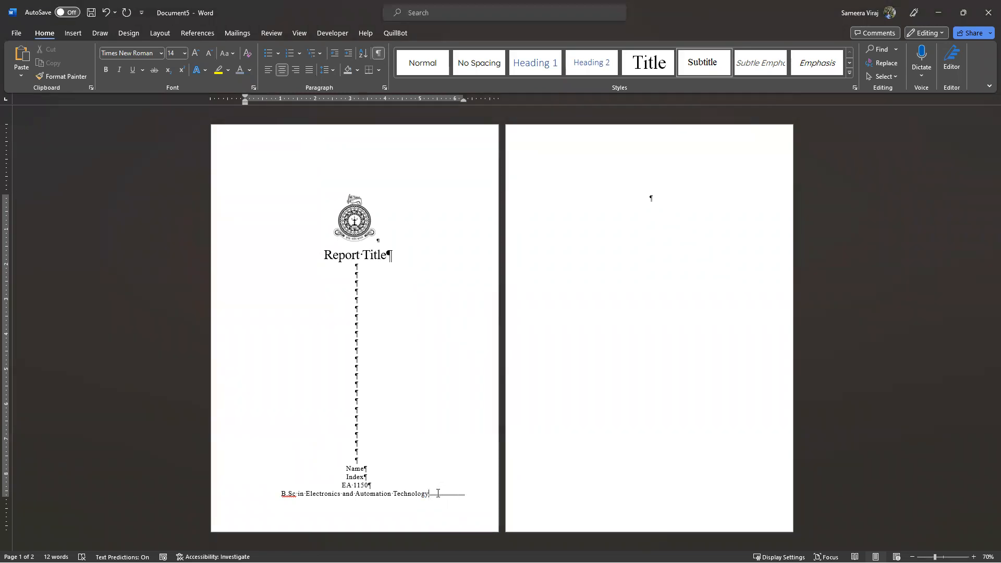
Try to remove a blank line above the Name line on the cover page, and undo the removal
click(646, 262)
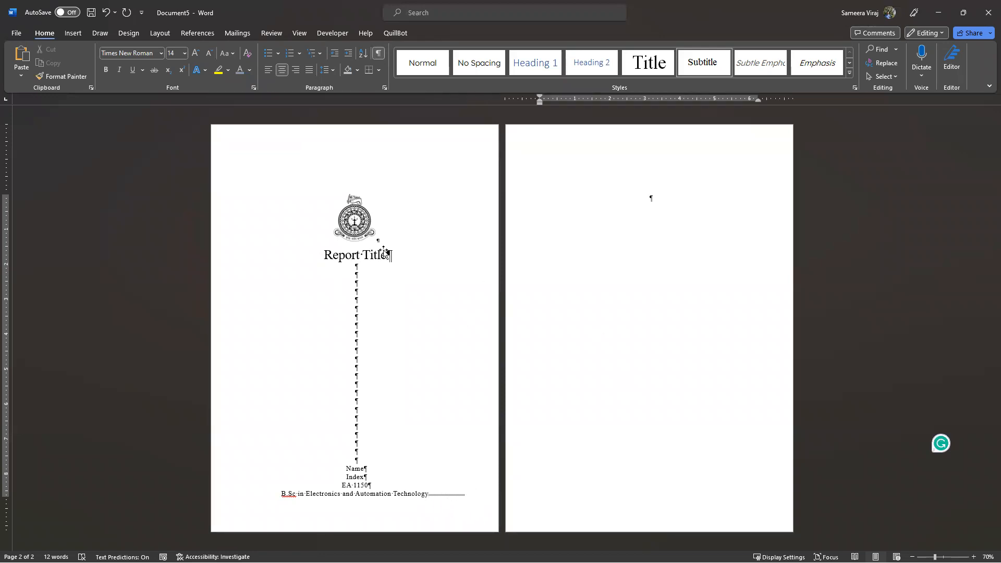
click(436, 494)
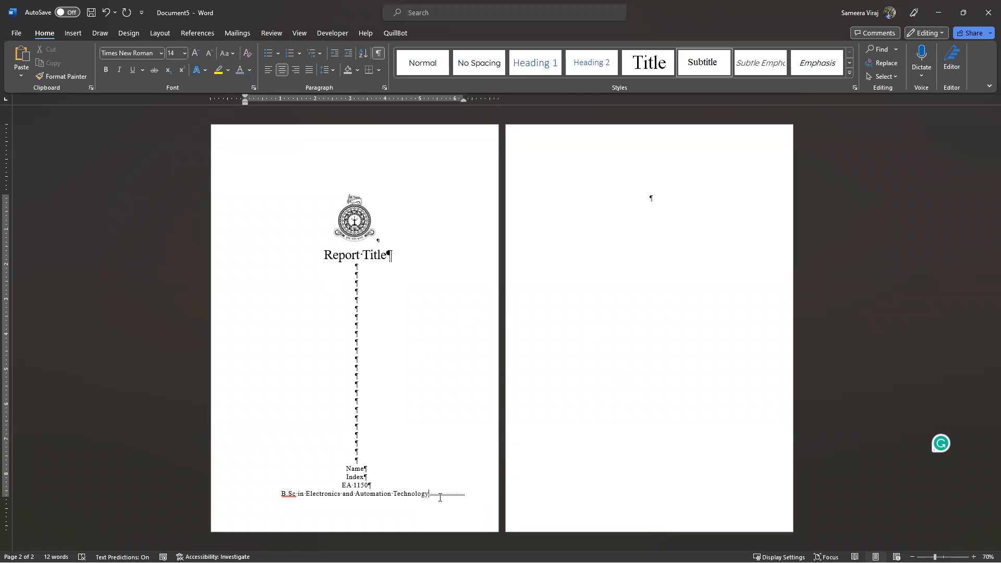
key(BackSpace)
key(BackSpace)
click(434, 488)
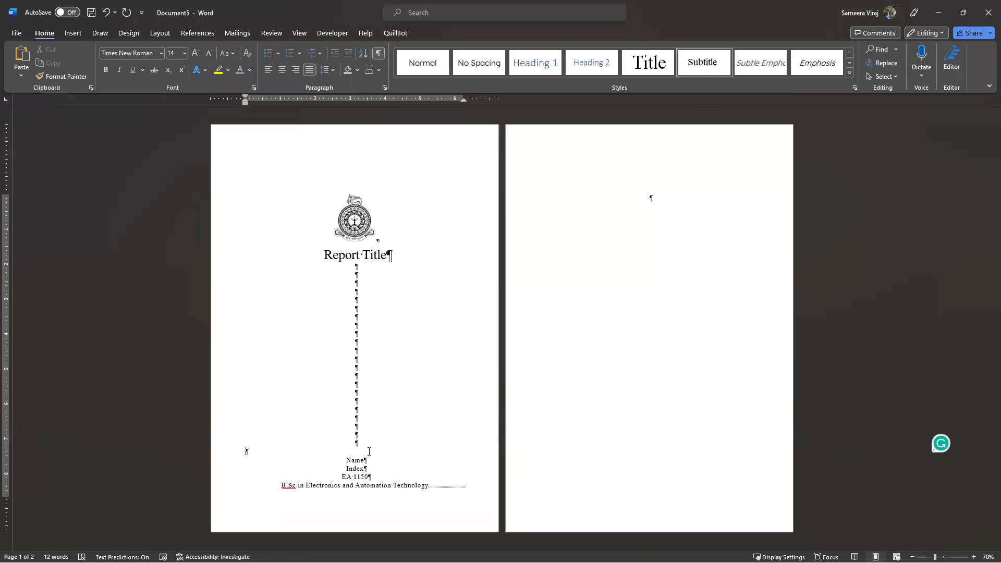
key(ctrl+z)
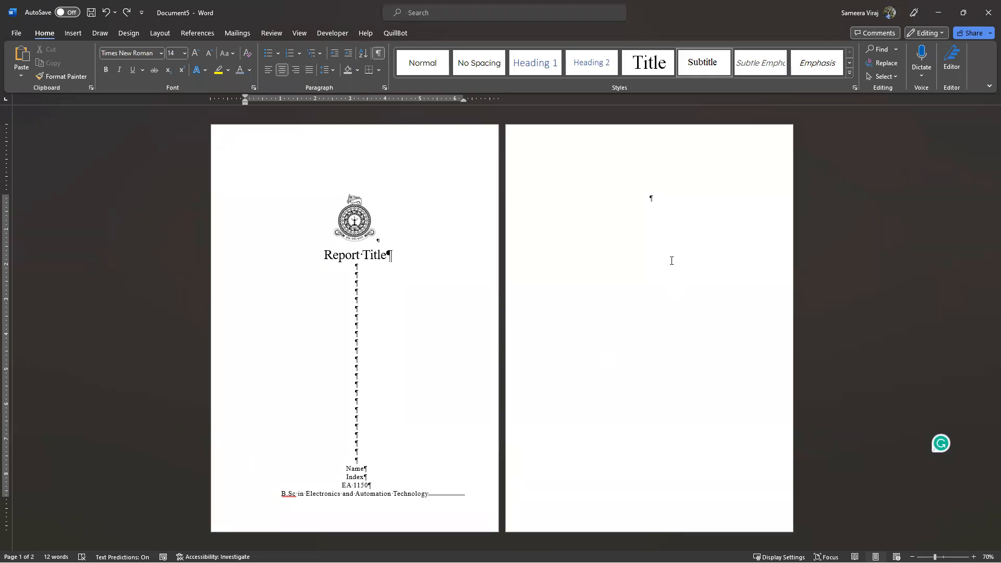
Hide the formatting marks on the second page and set its top margin to 1", applied to this section only
click(654, 197)
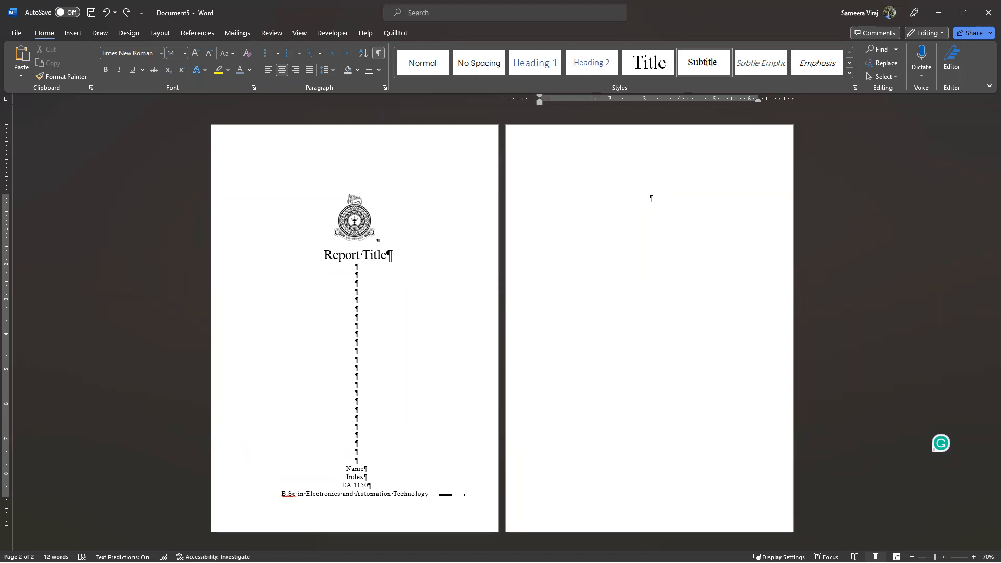
click(378, 53)
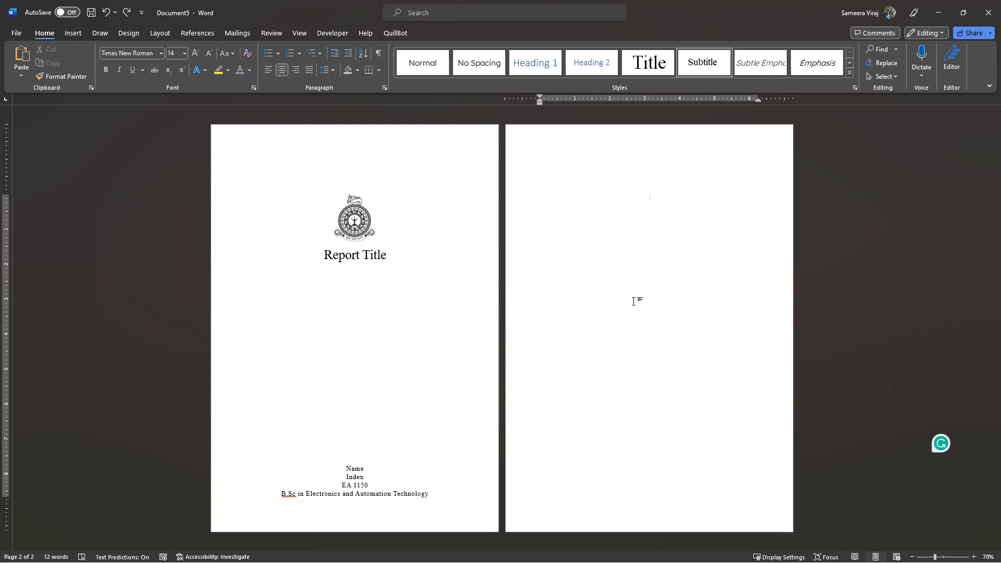
click(159, 33)
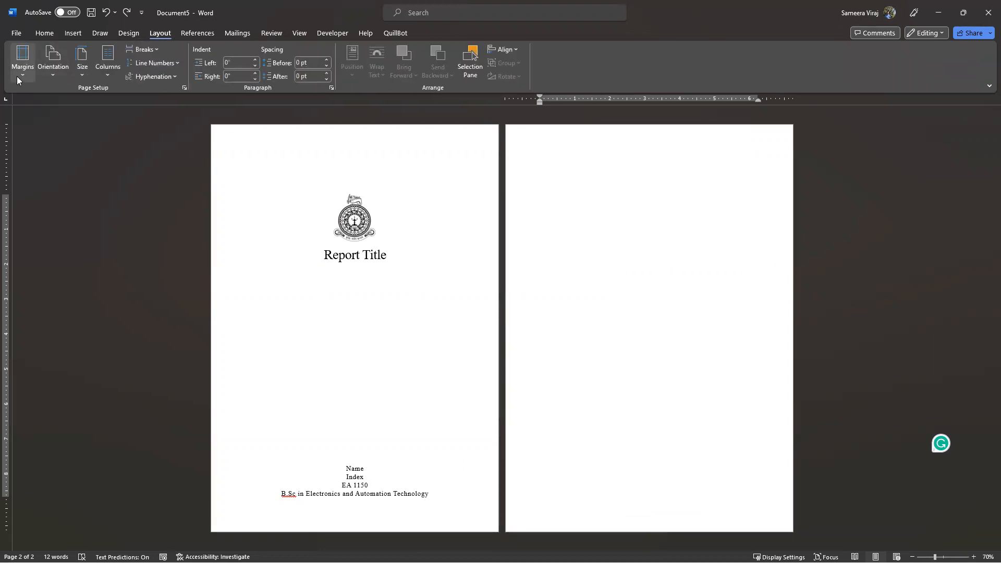
click(17, 76)
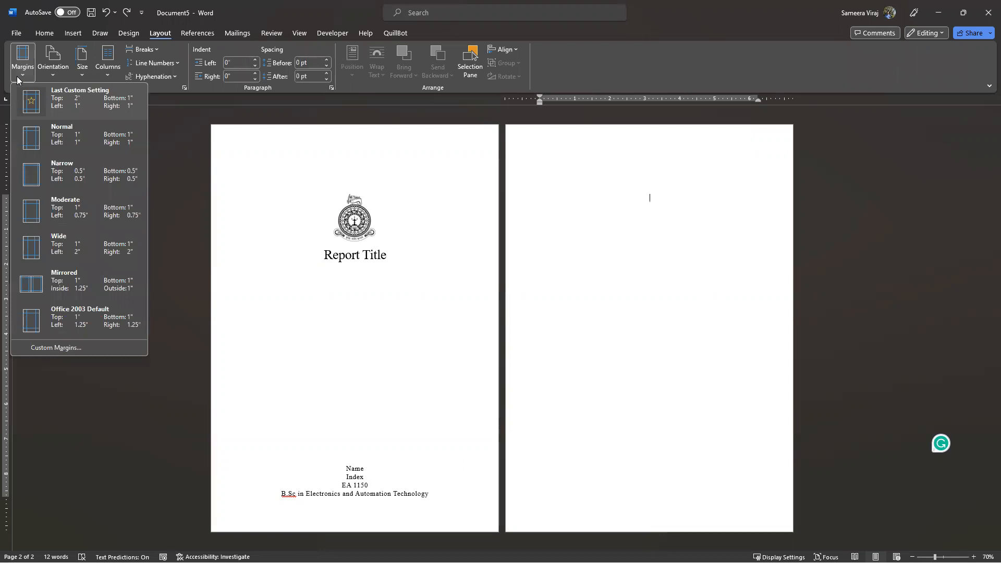
click(60, 348)
text(2)
key(BackSpace)
text(1)
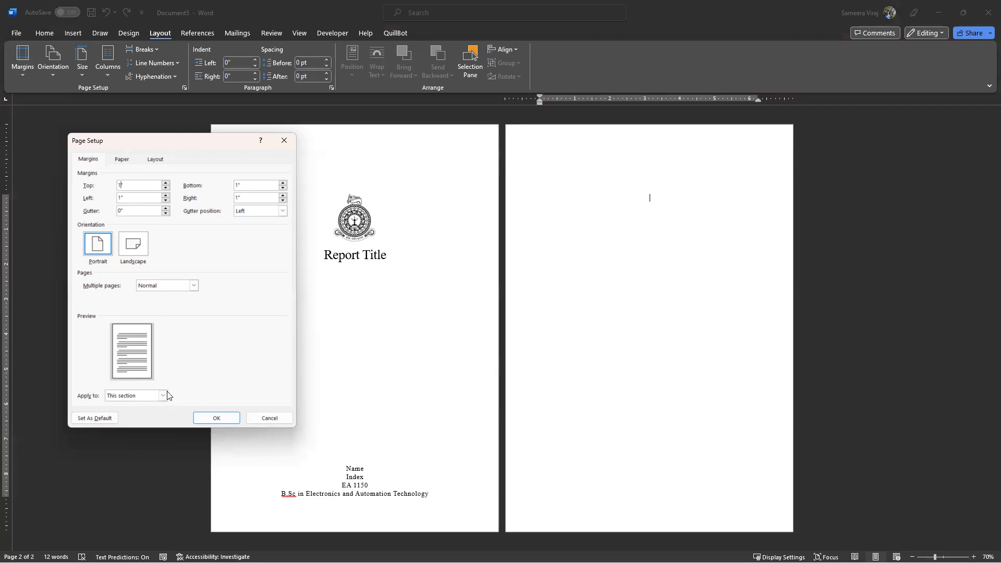
click(163, 395)
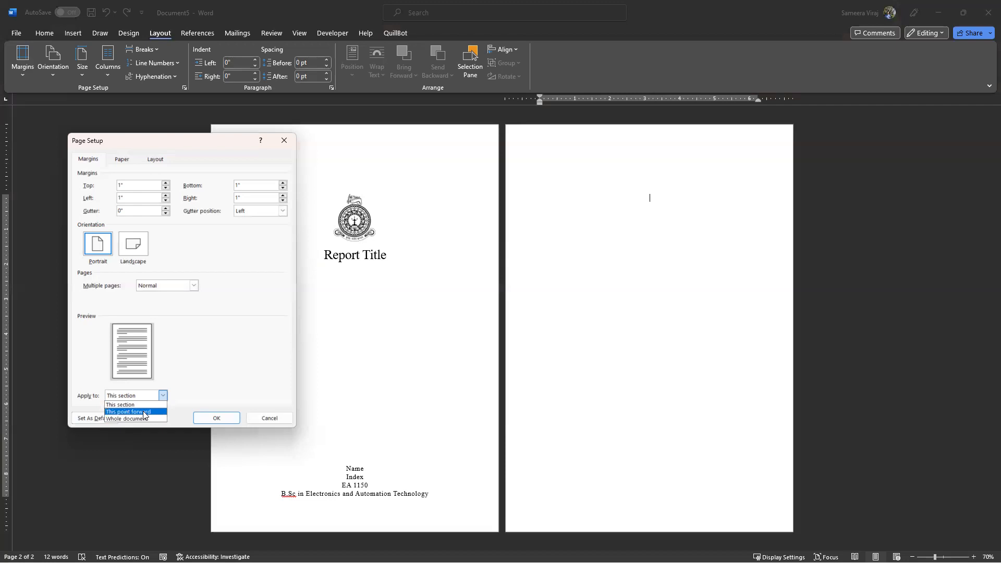
click(117, 405)
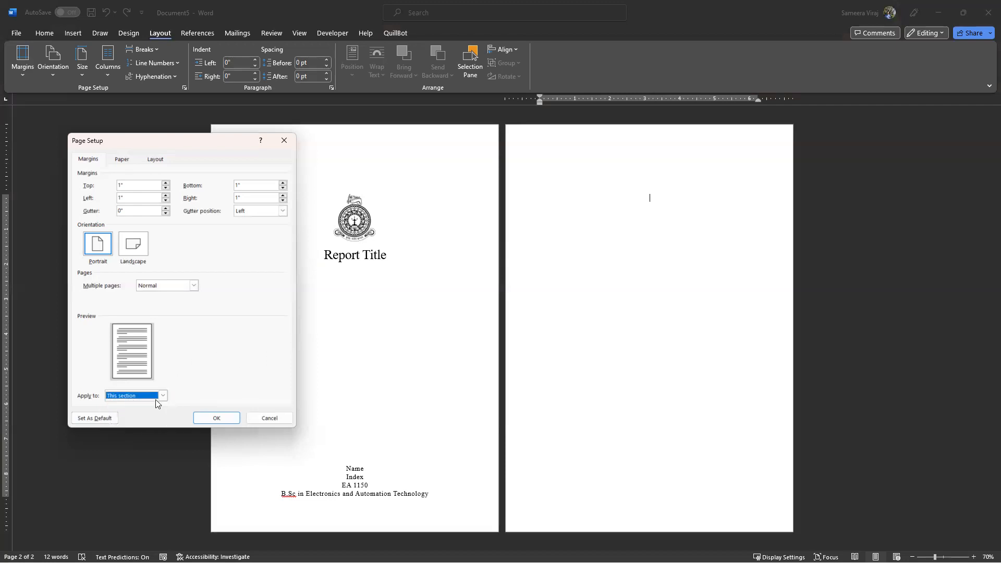
click(223, 418)
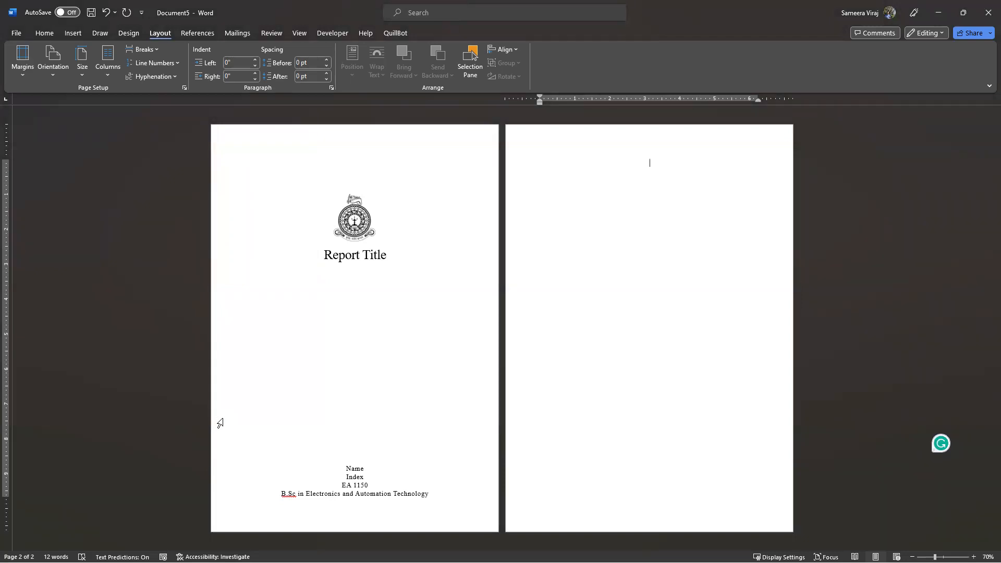
Compare the top margins of the cover page and the second page on the vertical ruler
click(379, 293)
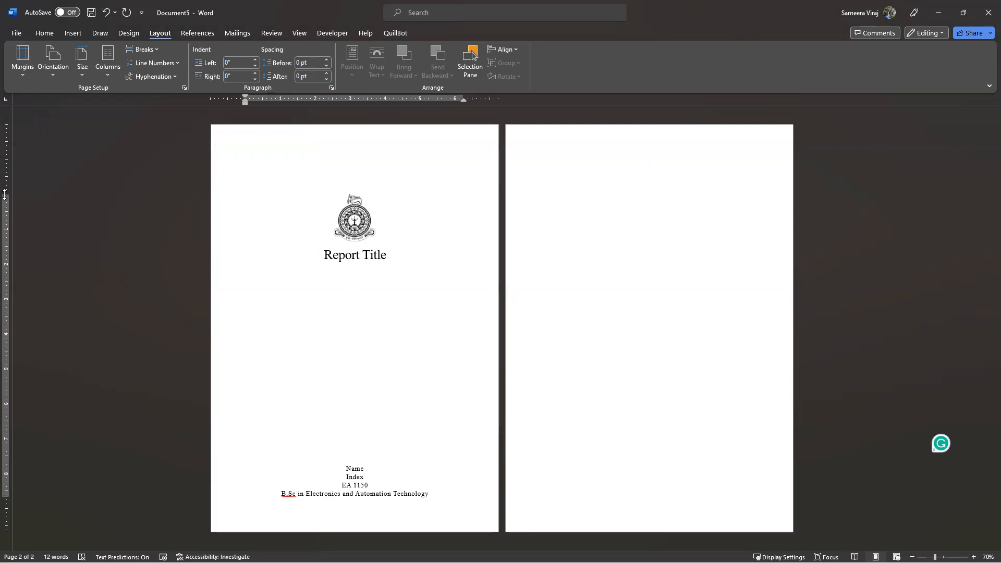
drag(6, 194, 6, 194)
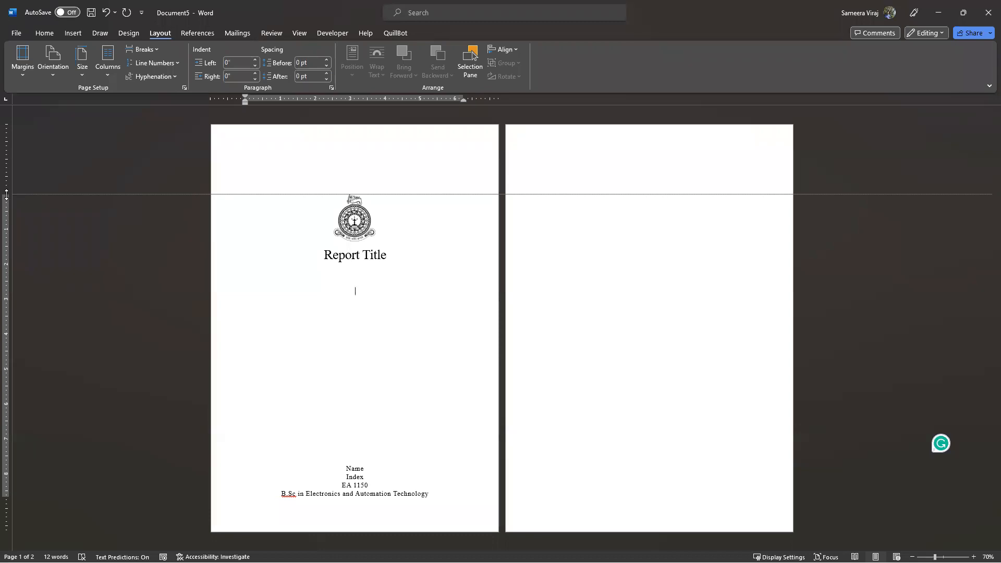
drag(6, 194, 6, 194)
click(678, 258)
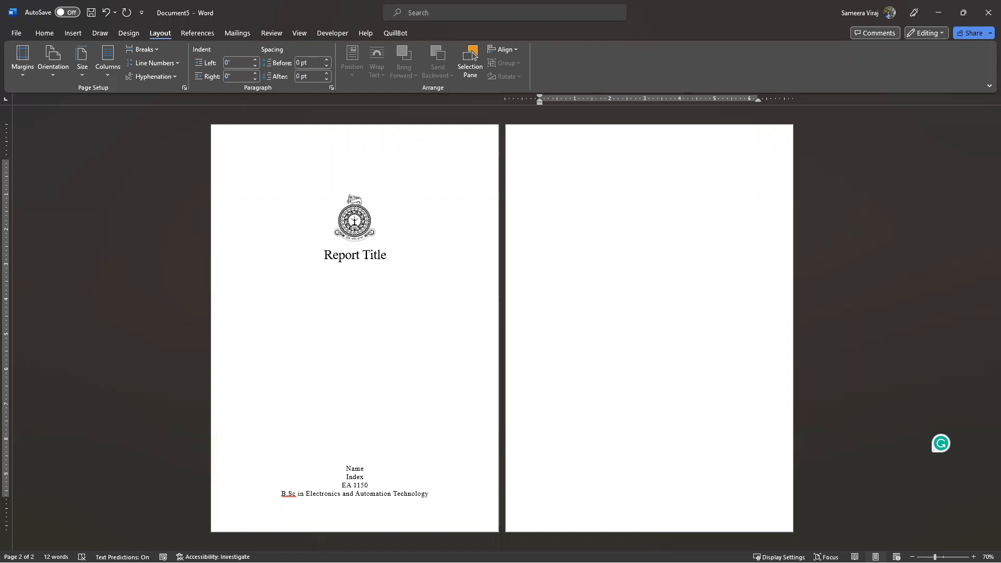
click(5, 160)
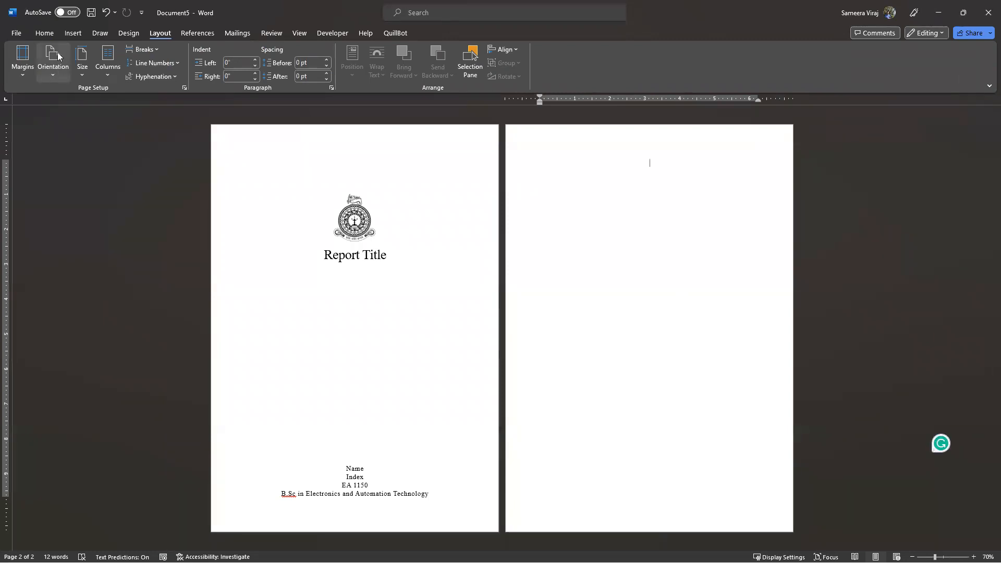
Apply the Normal style to the empty first line of the second page
click(44, 33)
click(419, 70)
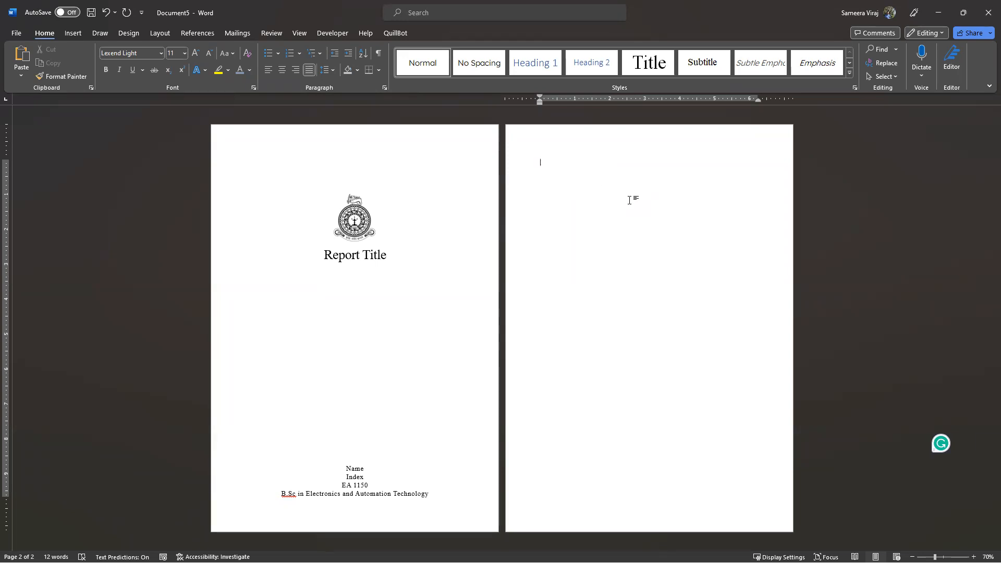
Insert an Automatic Table 2 table of contents at the start of the second page
click(195, 35)
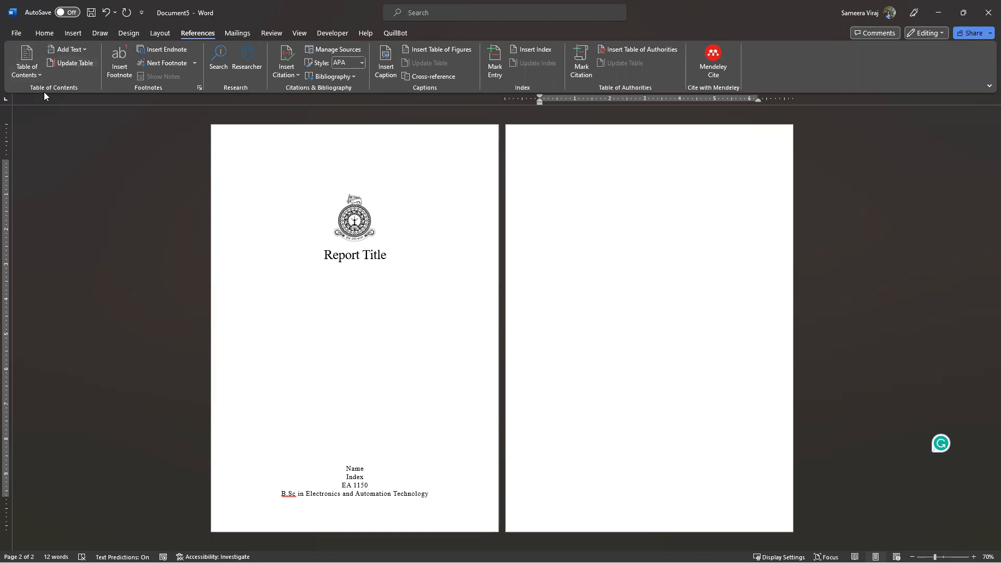
click(38, 72)
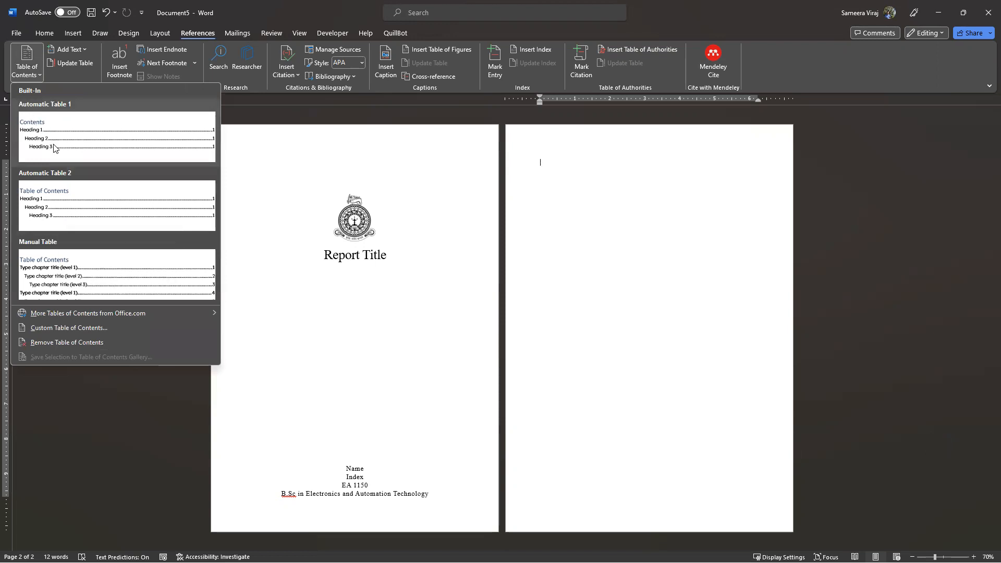
click(53, 216)
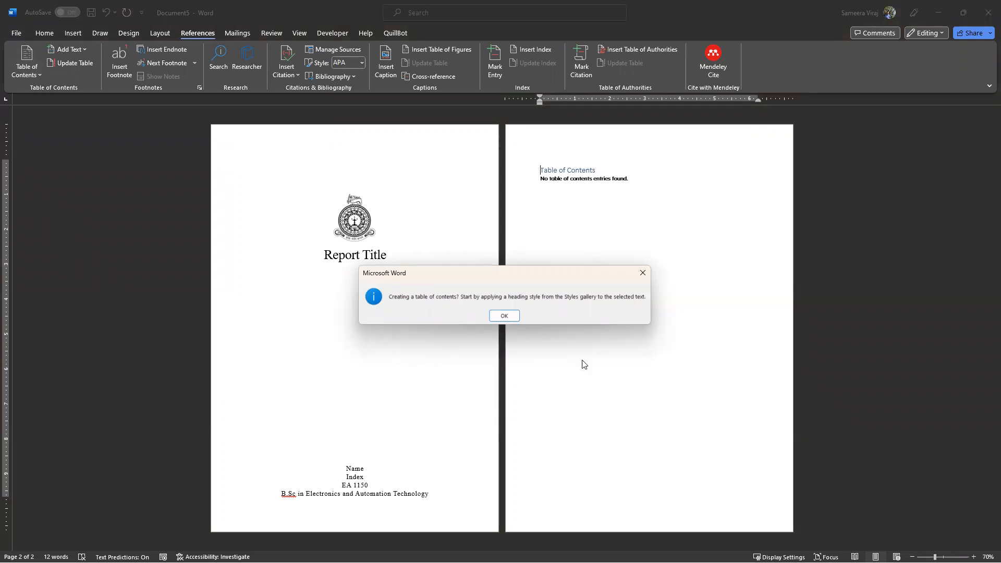
click(503, 316)
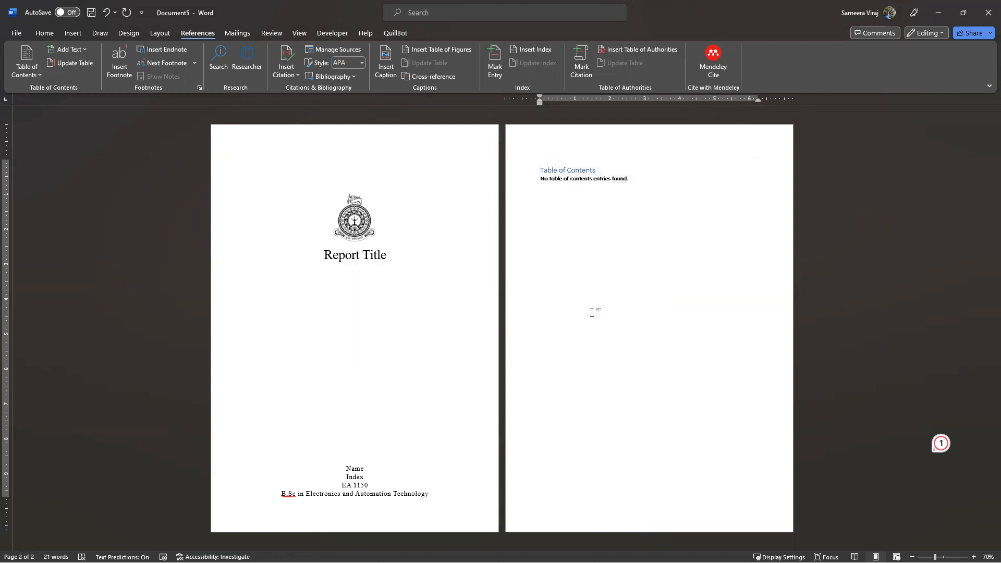
Select the whole table of contents block on the second page and delete it
click(594, 179)
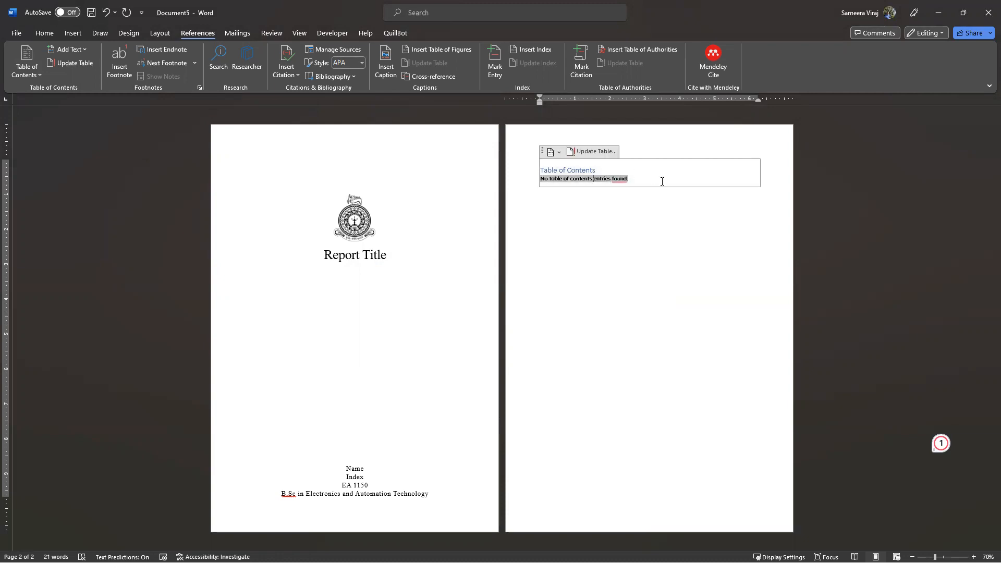
click(618, 205)
click(603, 173)
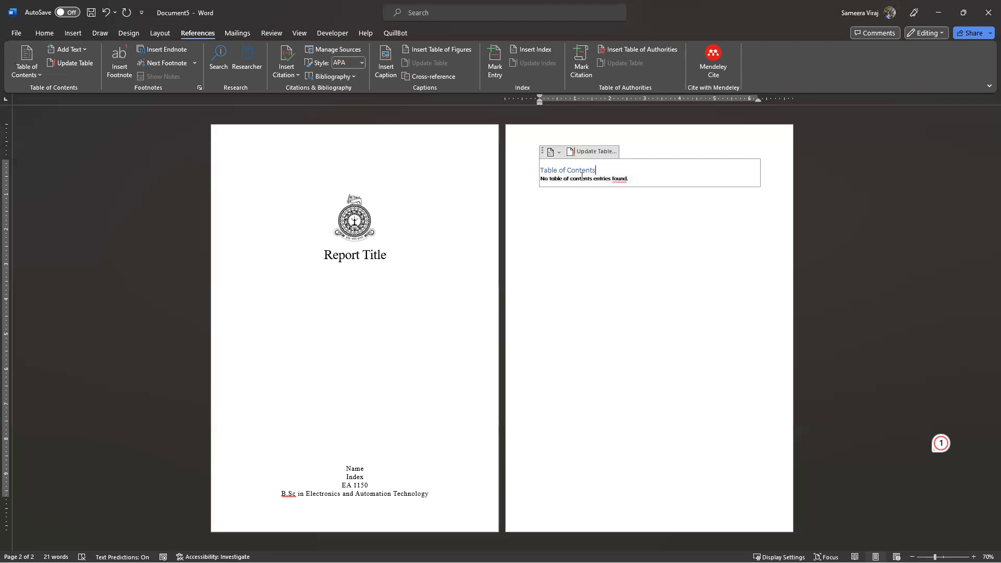
click(543, 152)
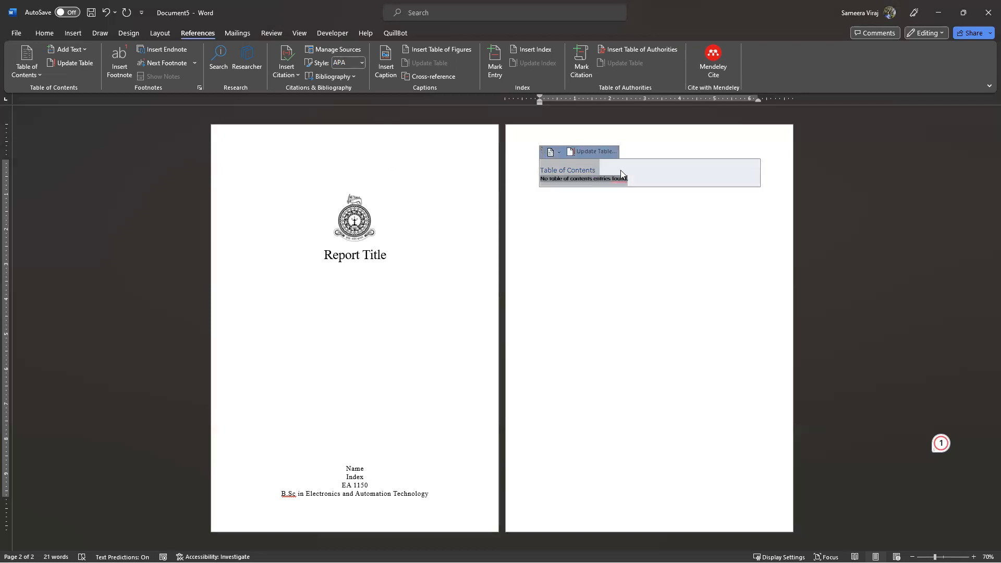
key(Delete)
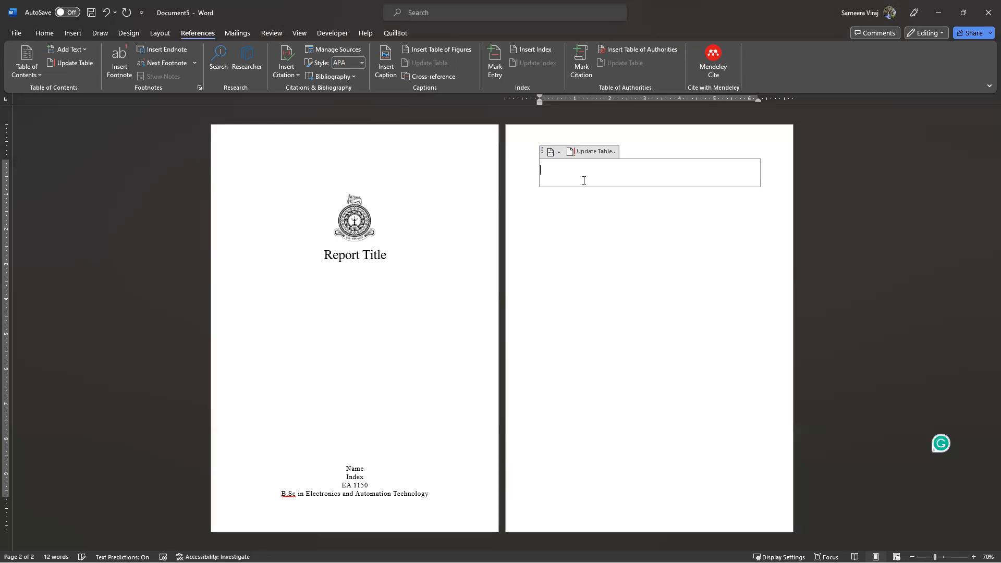
key(Delete)
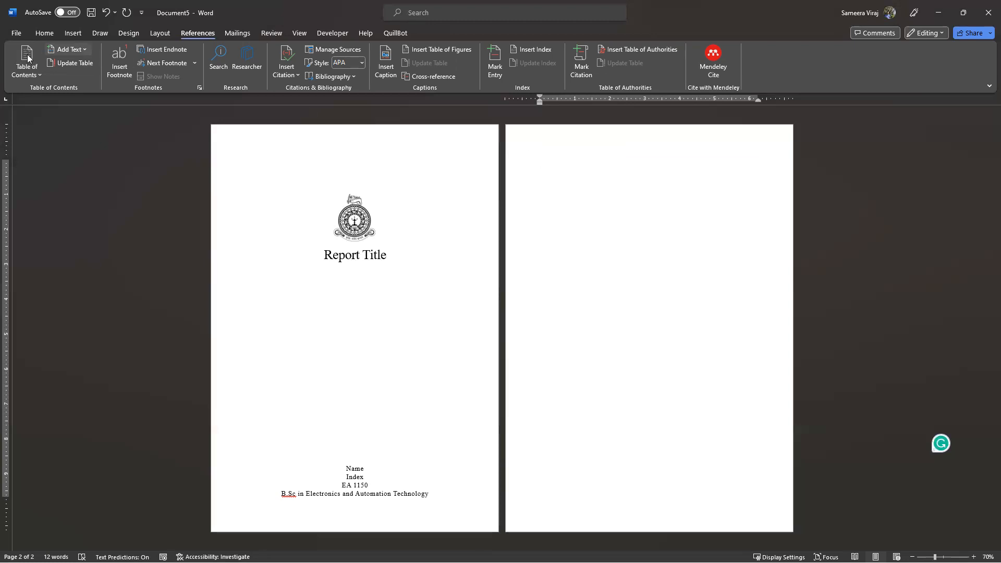
click(44, 33)
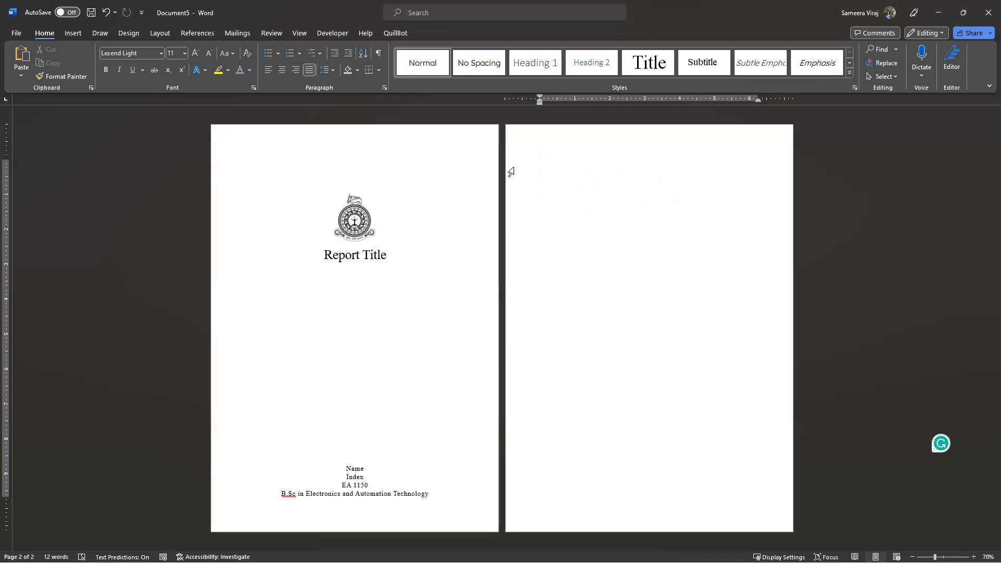
Insert the Automatic Table 2 table of contents on the second page again
click(188, 34)
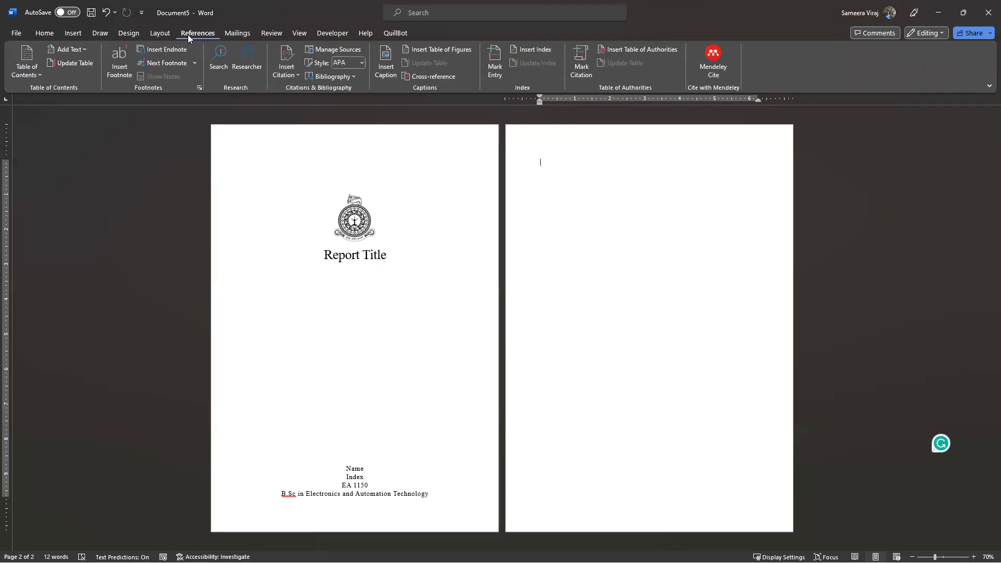
click(27, 67)
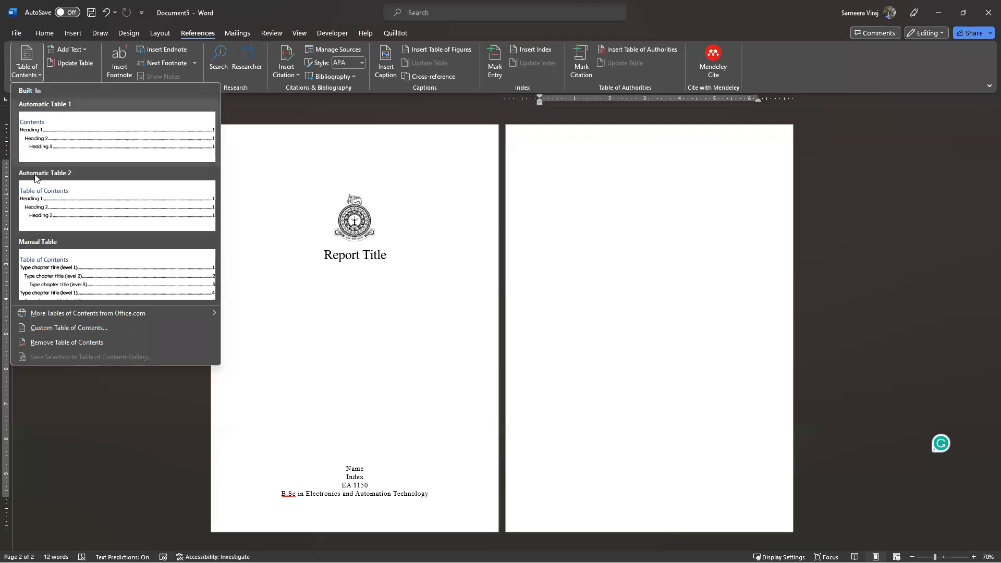
click(48, 208)
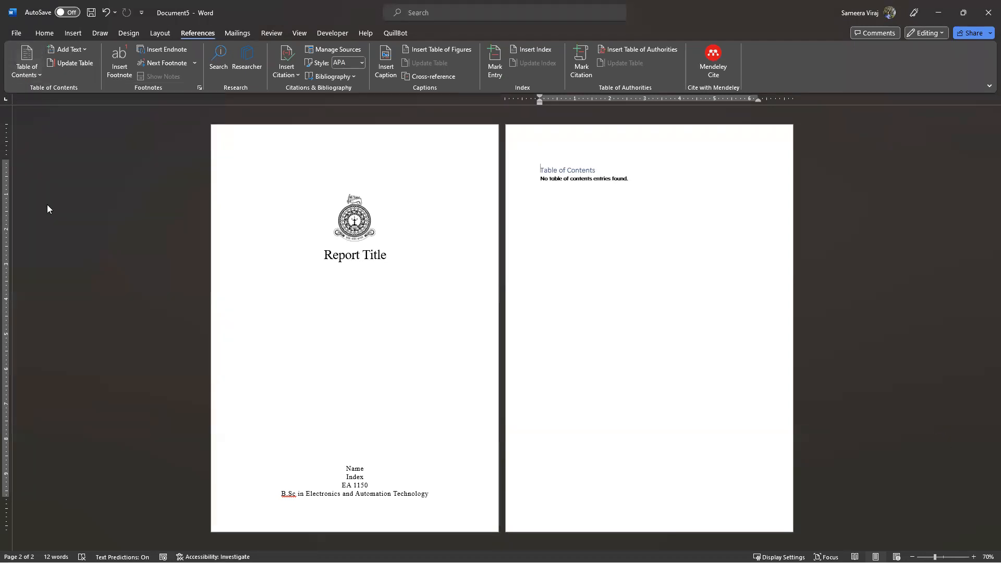
click(504, 315)
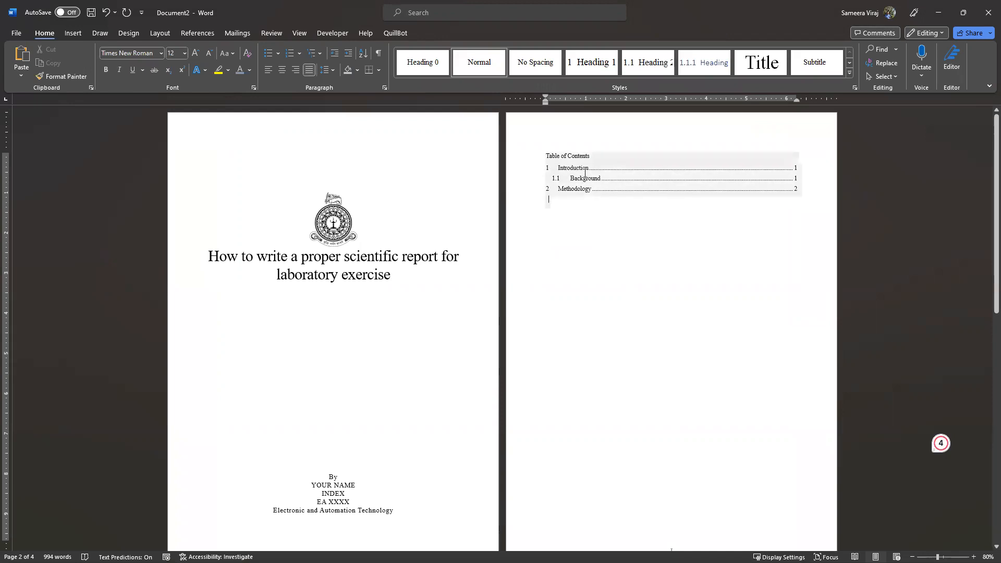
Examine the table of contents and the numbered headings on the body pages in Document2, and return to Document5
scroll(576, 246, down, 5)
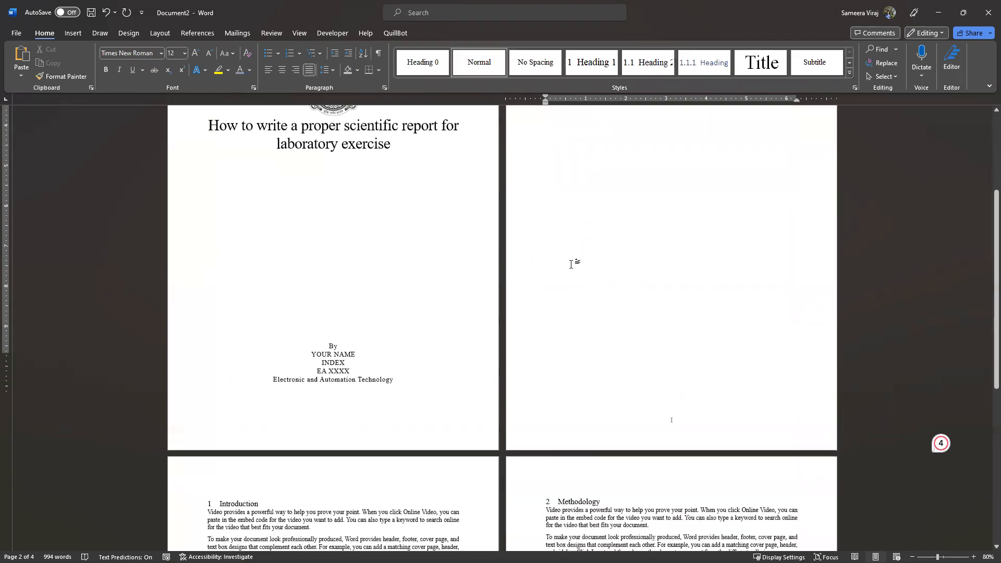
scroll(571, 264, down, 10)
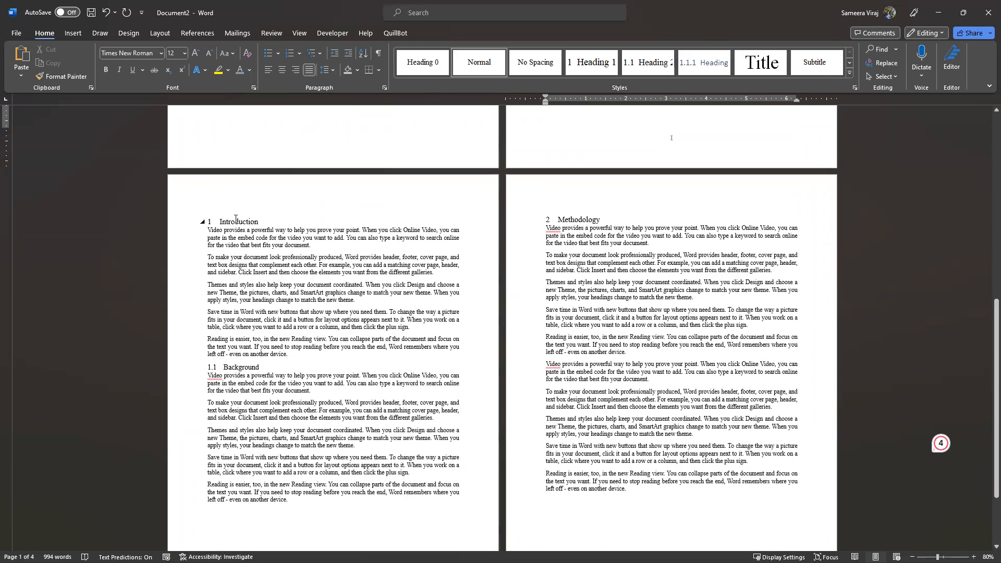
click(945, 11)
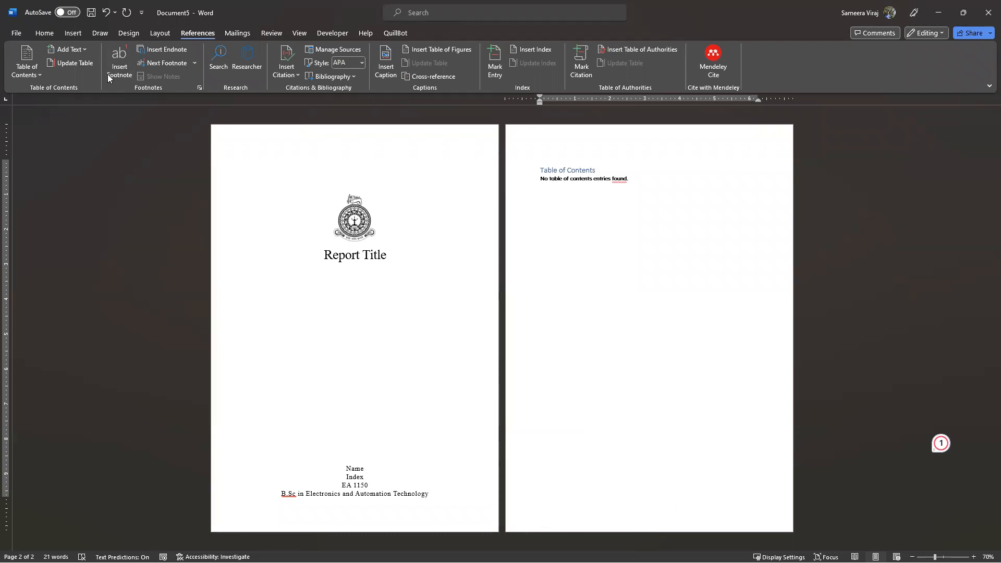
Insert a Next Page section break after the table of contents
click(162, 33)
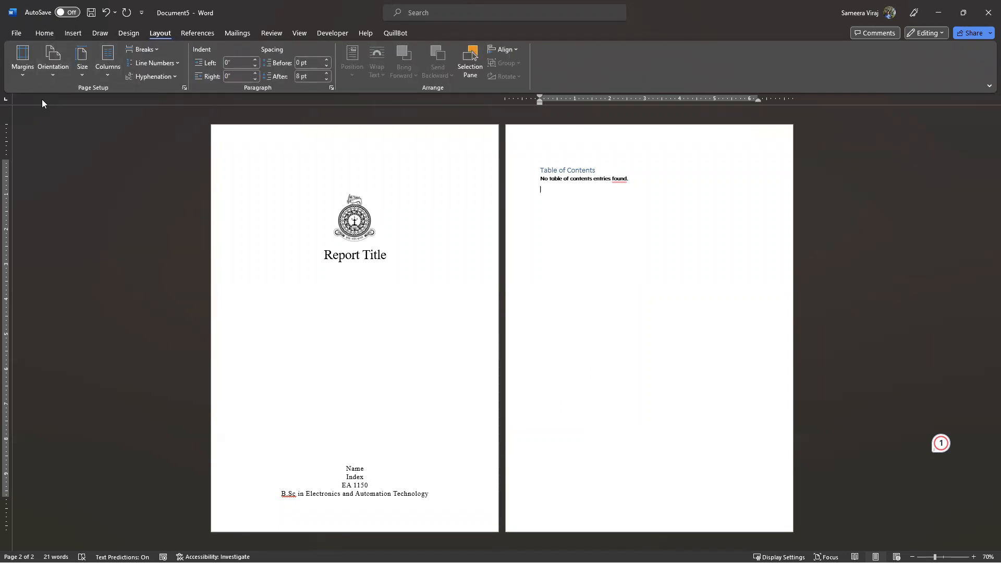
click(140, 50)
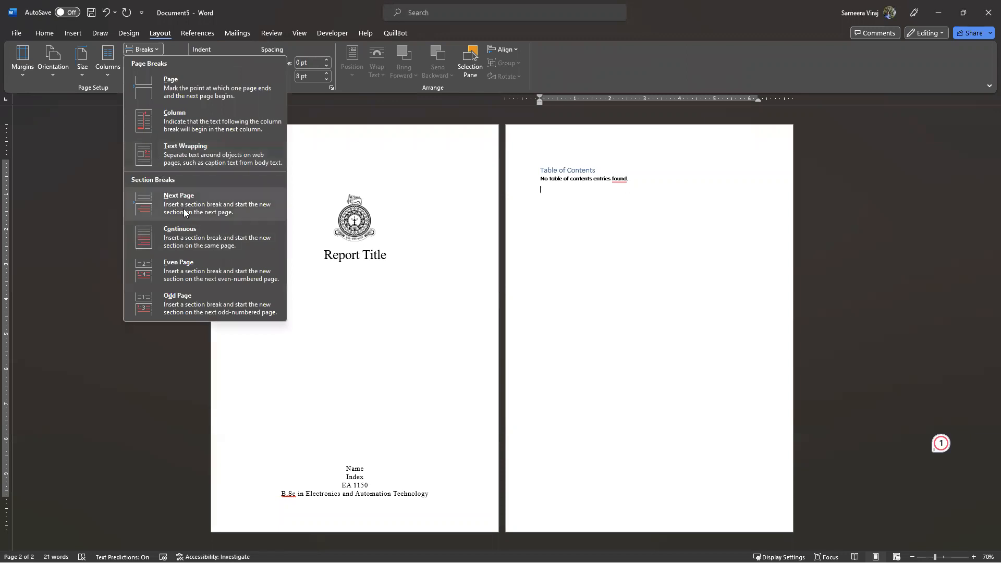
click(185, 204)
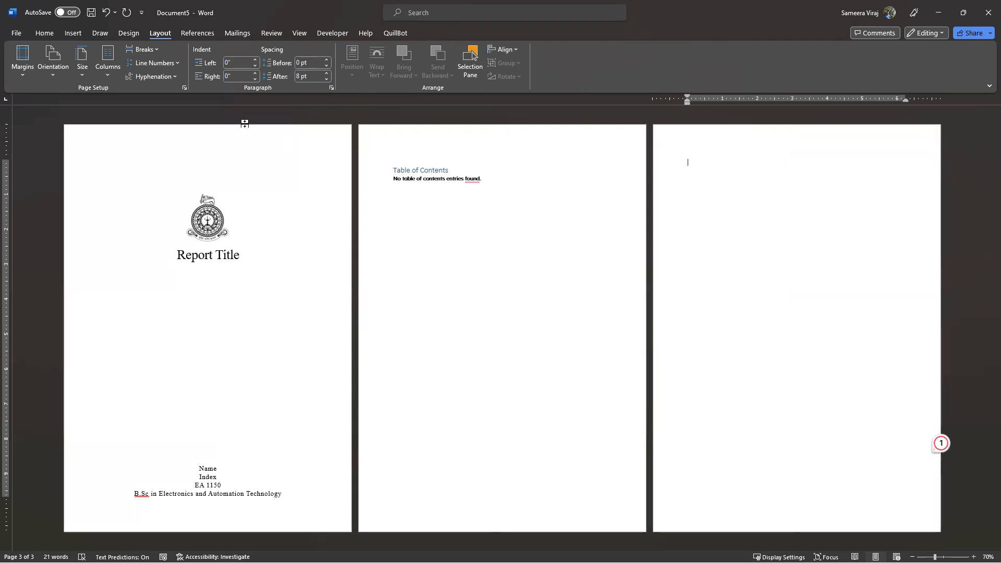
Show the formatting marks to check the section breaks on the cover and contents pages, and hide them again
click(44, 31)
click(378, 54)
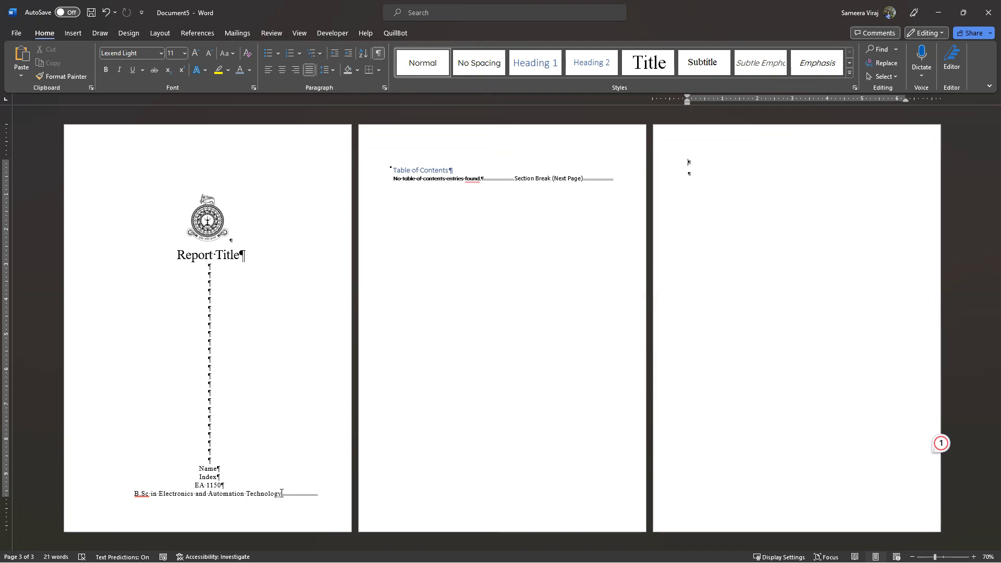
click(318, 494)
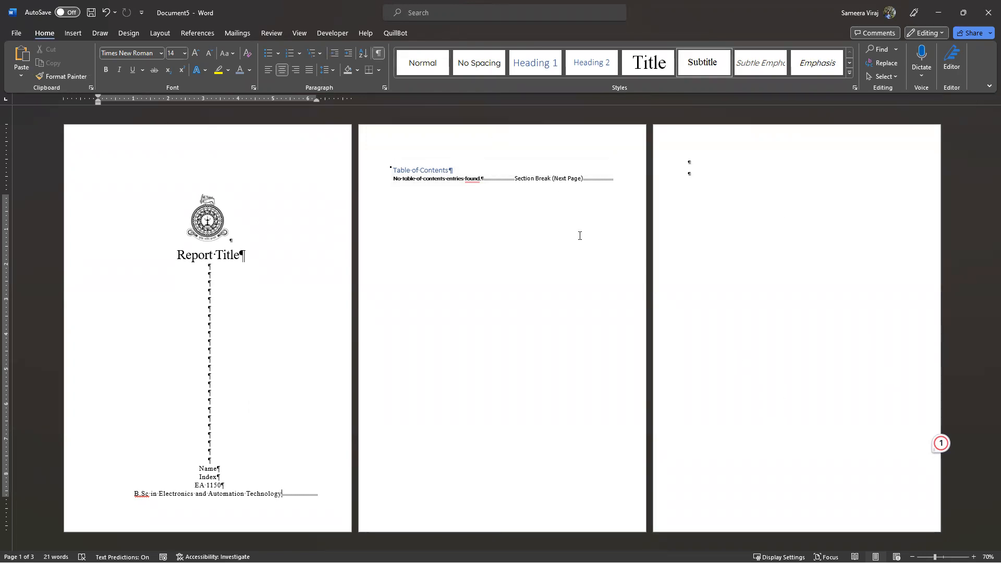
click(378, 54)
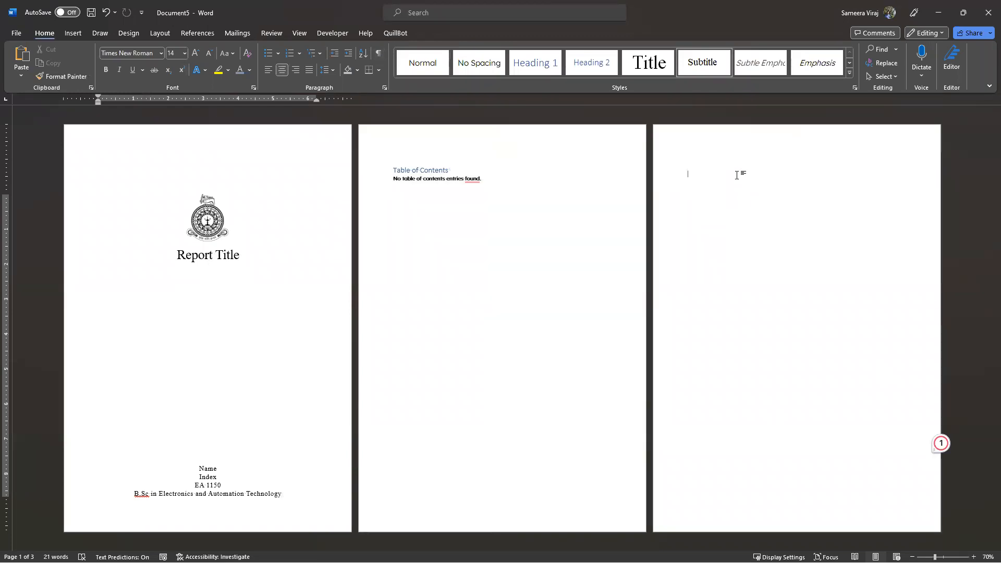
Enter Introduction, Background and Methodology on separate lines at the start of the third page
click(738, 175)
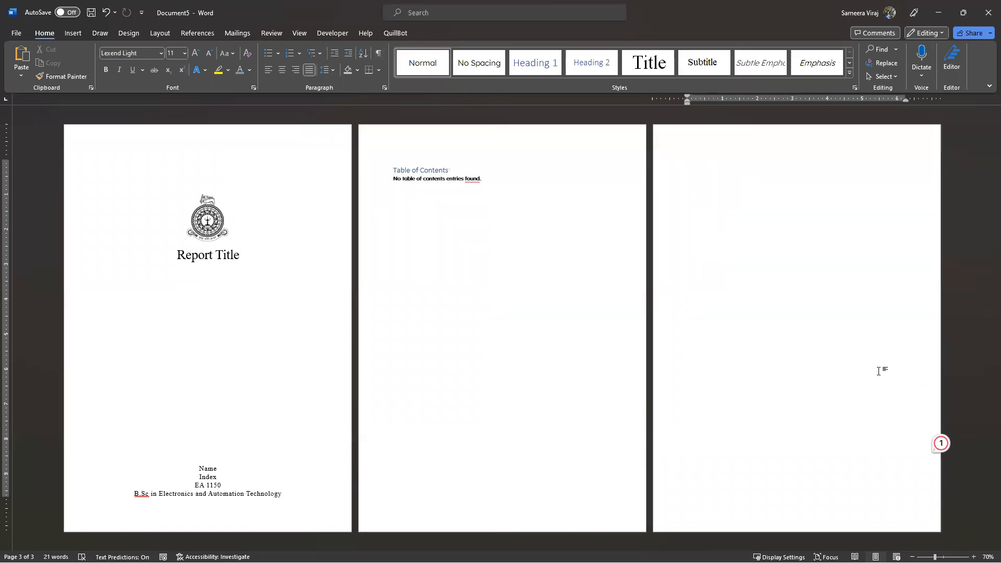
key(ctrl+z)
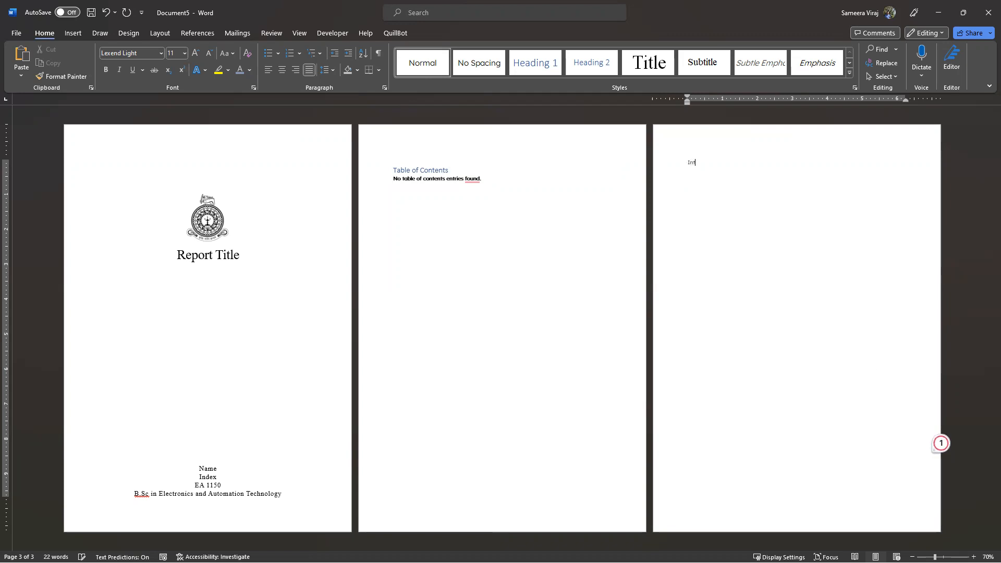
text(roduction)
key(Return)
text(Metho)
key(BackSpace)
key(BackSpace)
key(BackSpace)
key(BackSpace)
key(BackSpace)
text(Backgr)
text(ound )
text(Methodo)
text(logy)
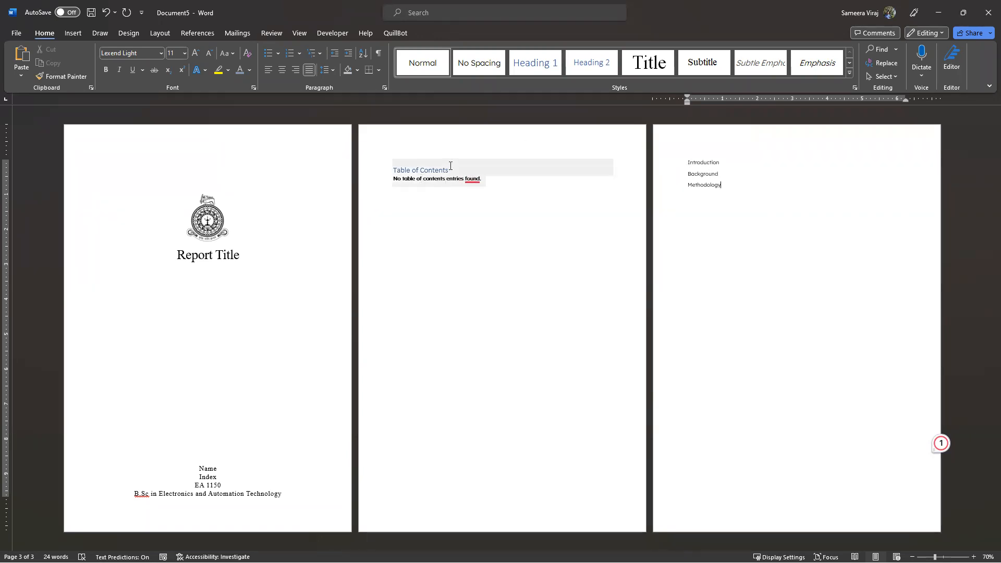
Apply the Heading 1 style to Introduction and Methodology, and Heading 2 to Background
drag(720, 163, 684, 164)
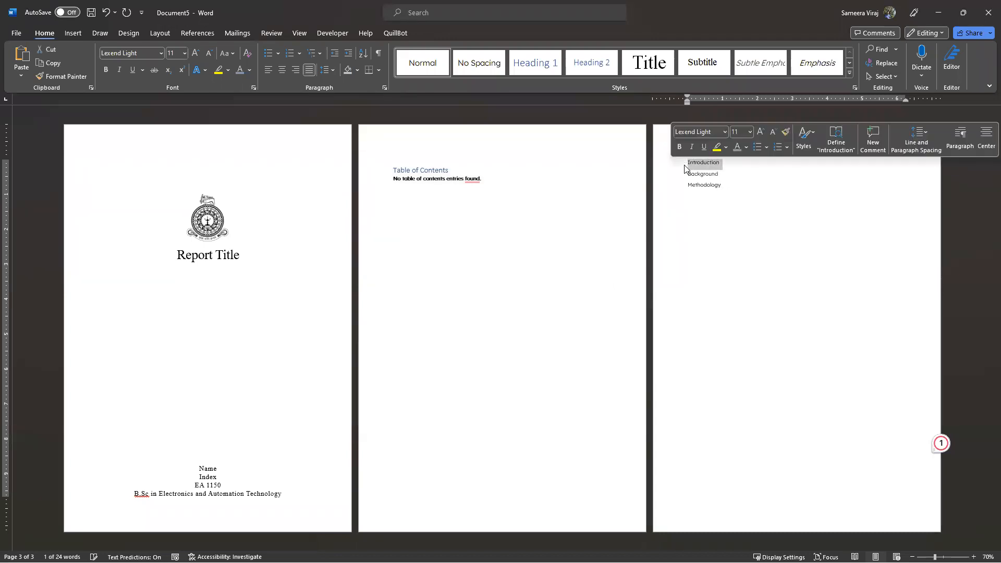
click(538, 66)
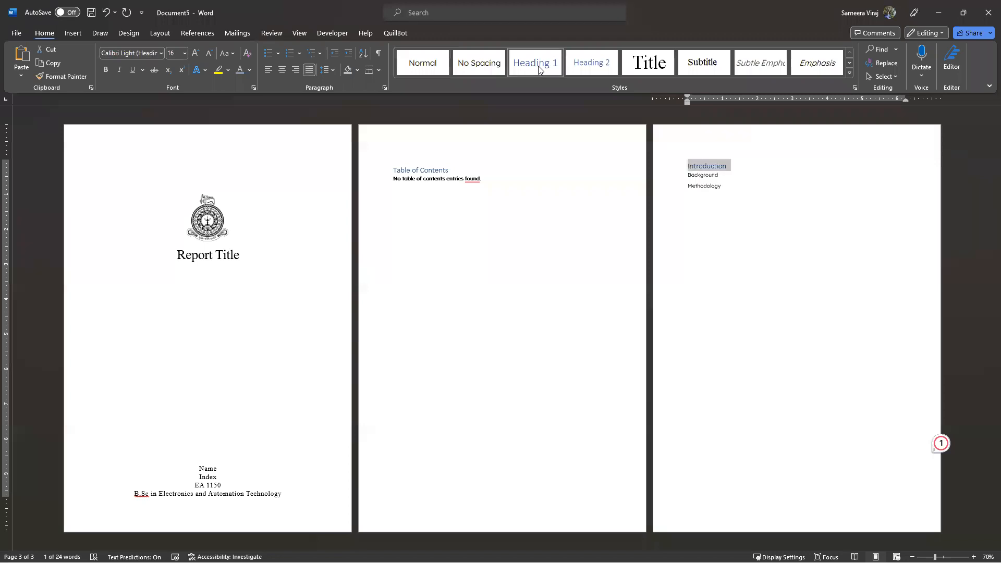
drag(719, 175, 686, 174)
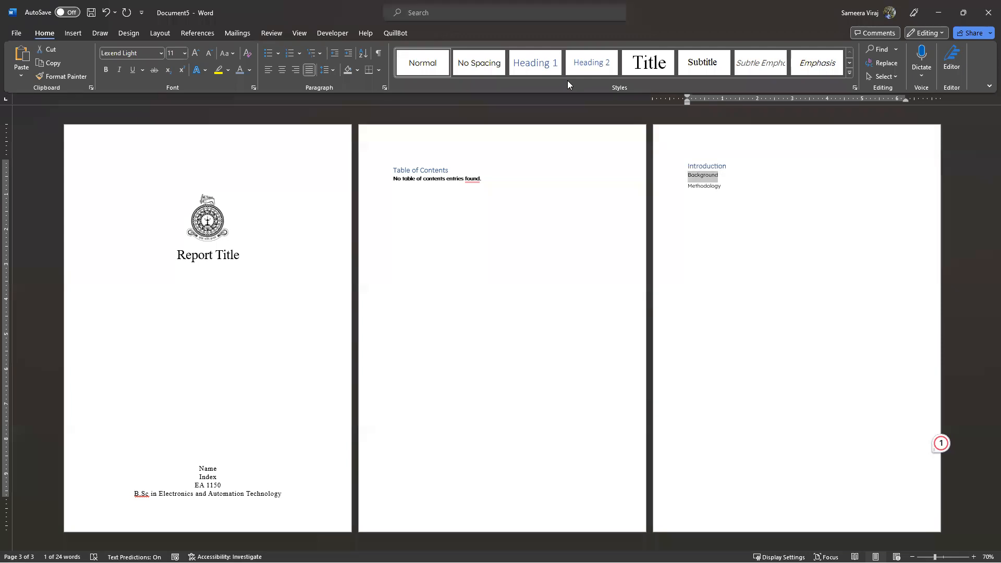
click(591, 62)
drag(725, 185, 684, 185)
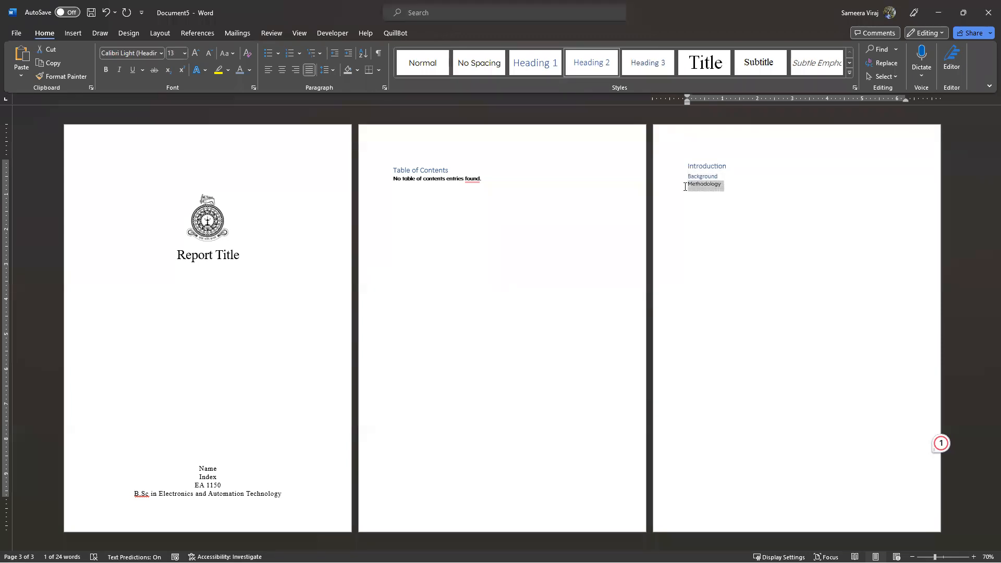
click(522, 73)
click(772, 229)
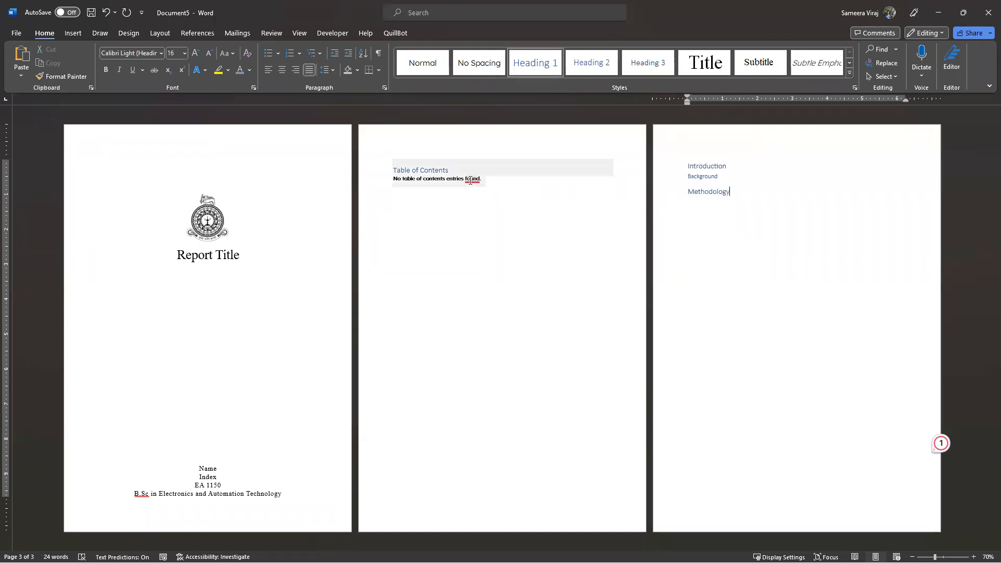
Update the table of contents so it lists the new headings
click(454, 178)
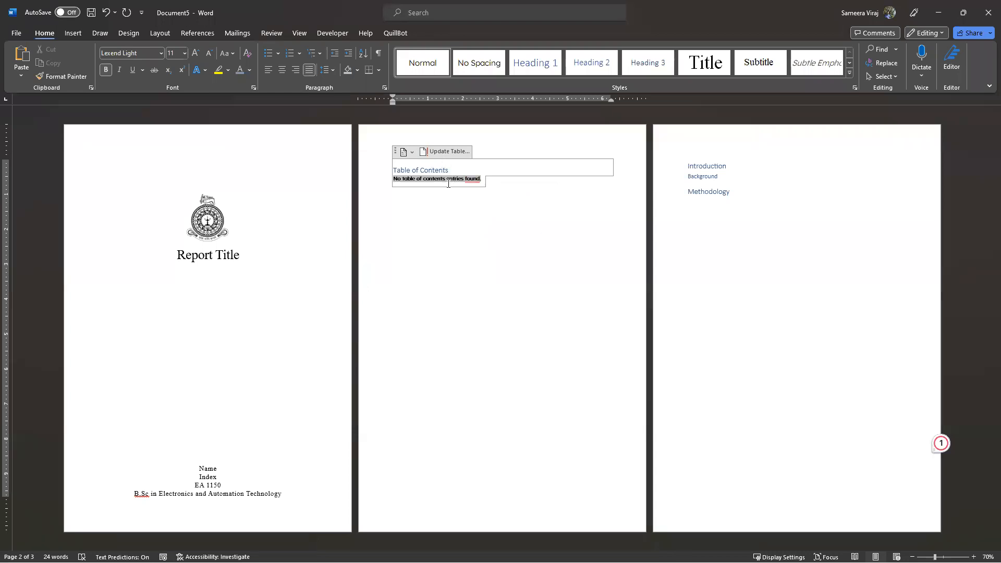
click(437, 153)
click(461, 236)
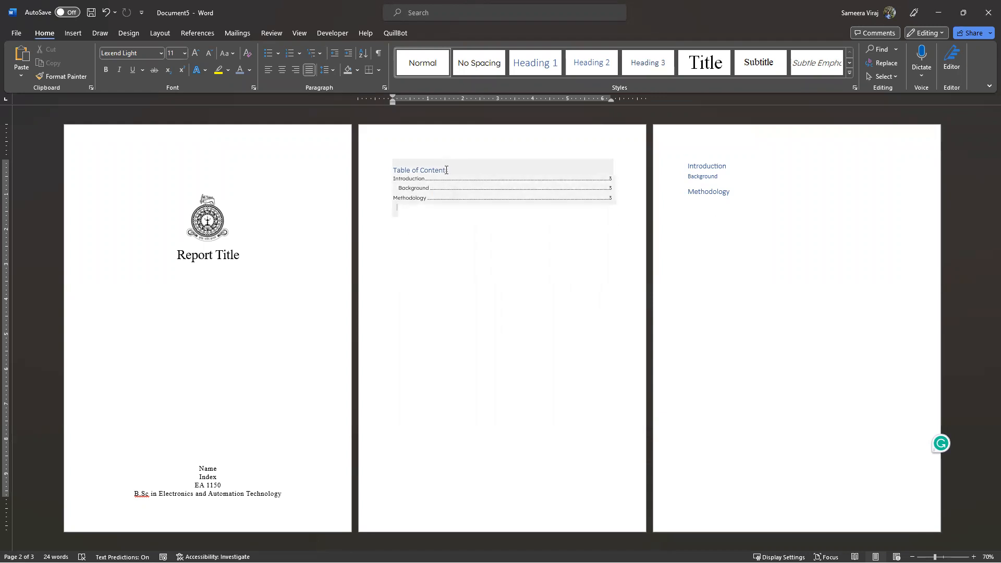
drag(449, 170, 392, 170)
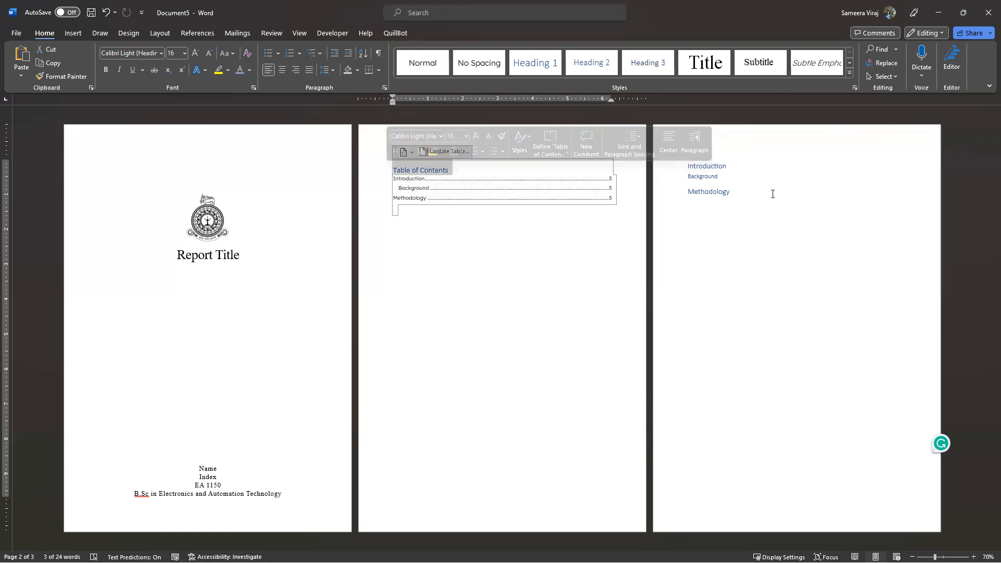
drag(745, 195, 684, 152)
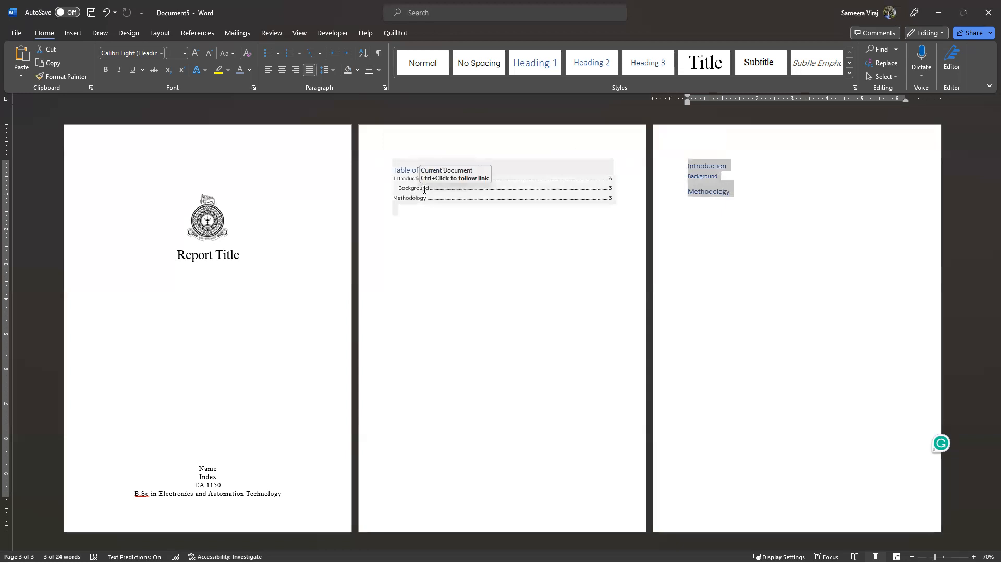
click(449, 172)
click(701, 213)
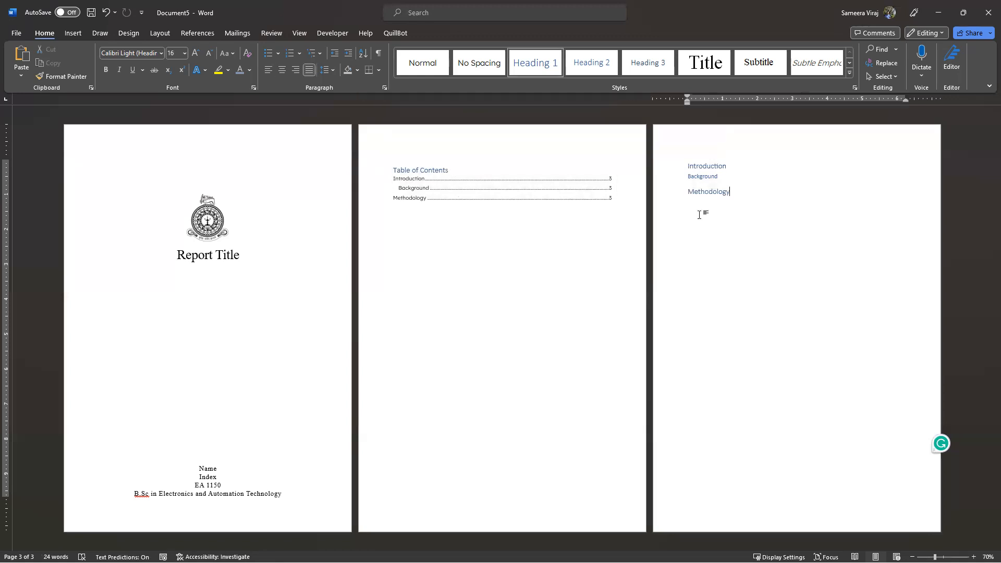
Modify the Heading 1 style to Times New Roman, 14 pt, with Automatic font colour
right_click(529, 61)
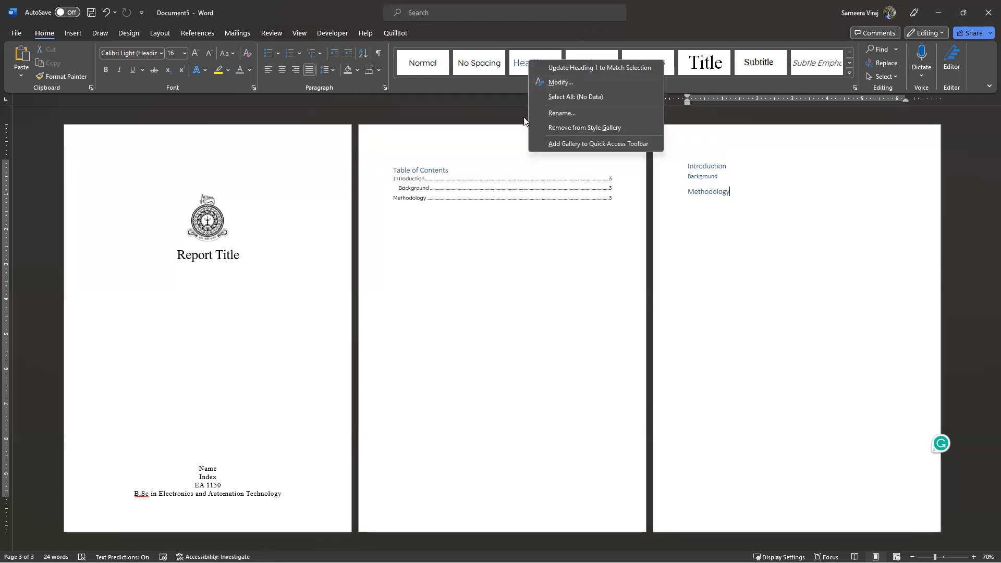
key(Escape)
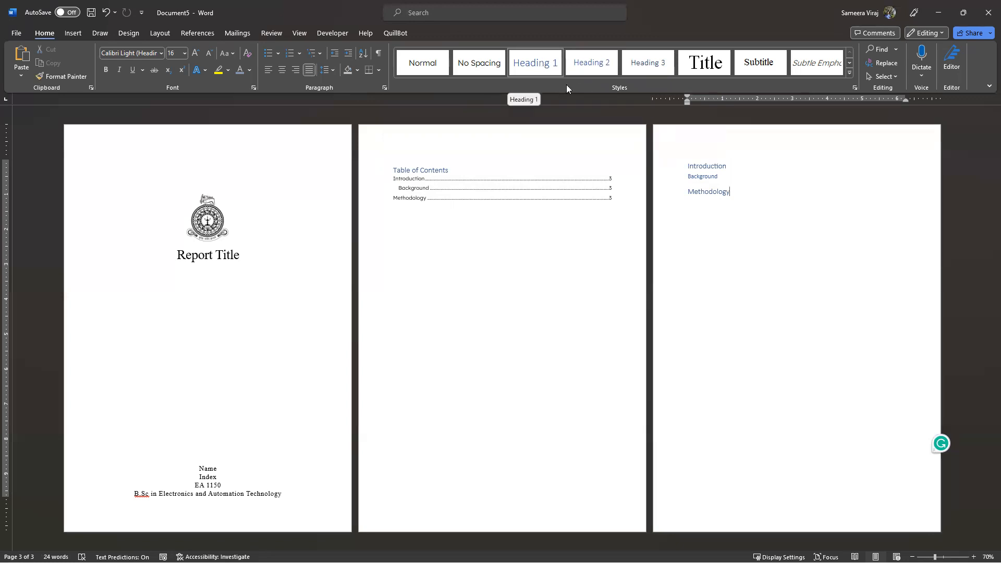
right_click(533, 63)
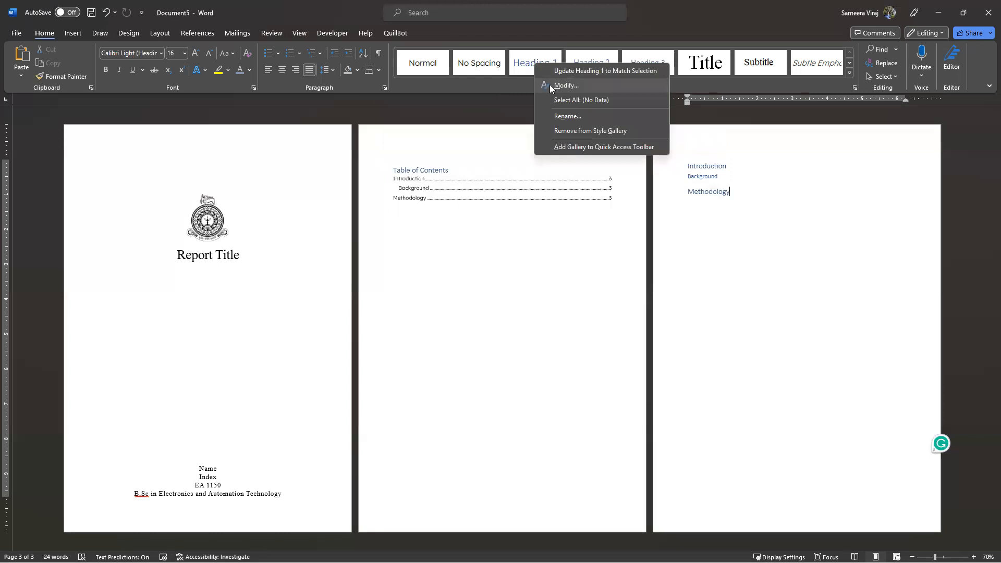
right_click(520, 64)
click(551, 87)
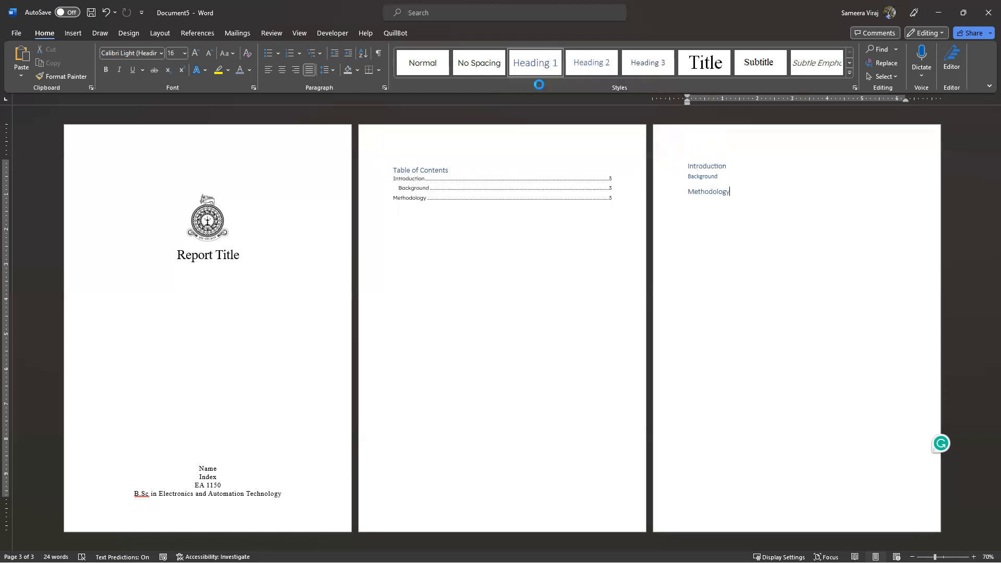
click(430, 229)
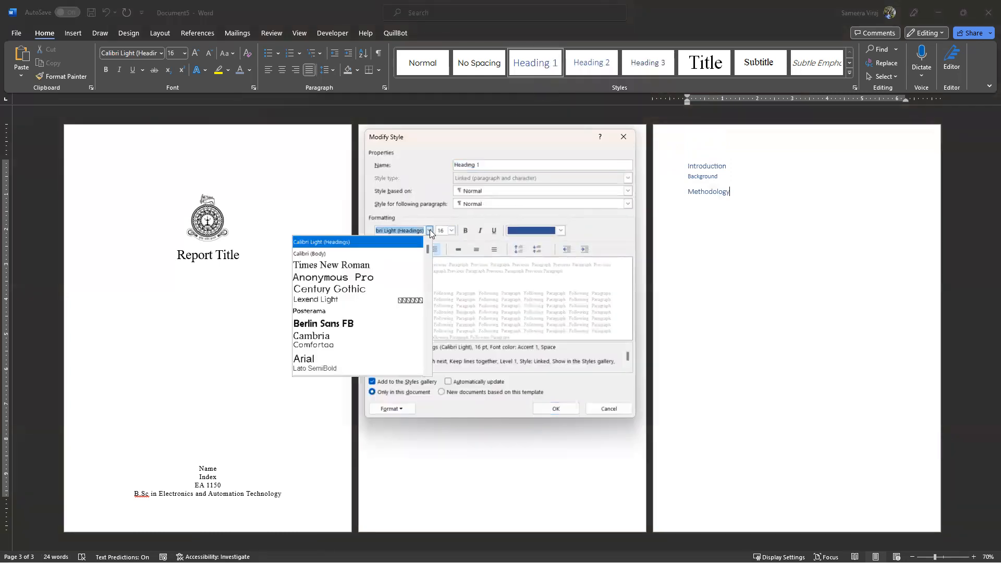
click(364, 261)
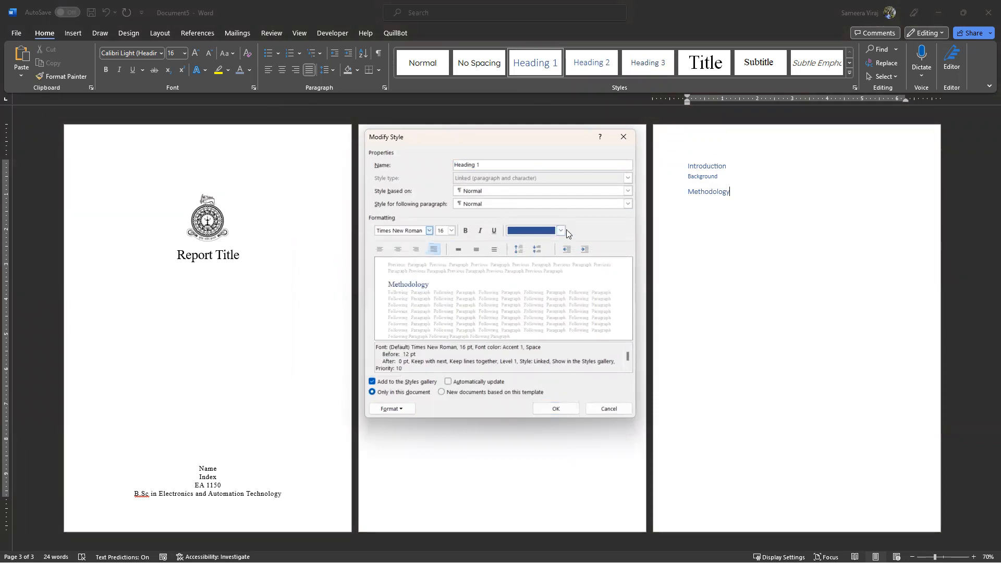
click(562, 230)
click(523, 245)
click(450, 230)
click(441, 276)
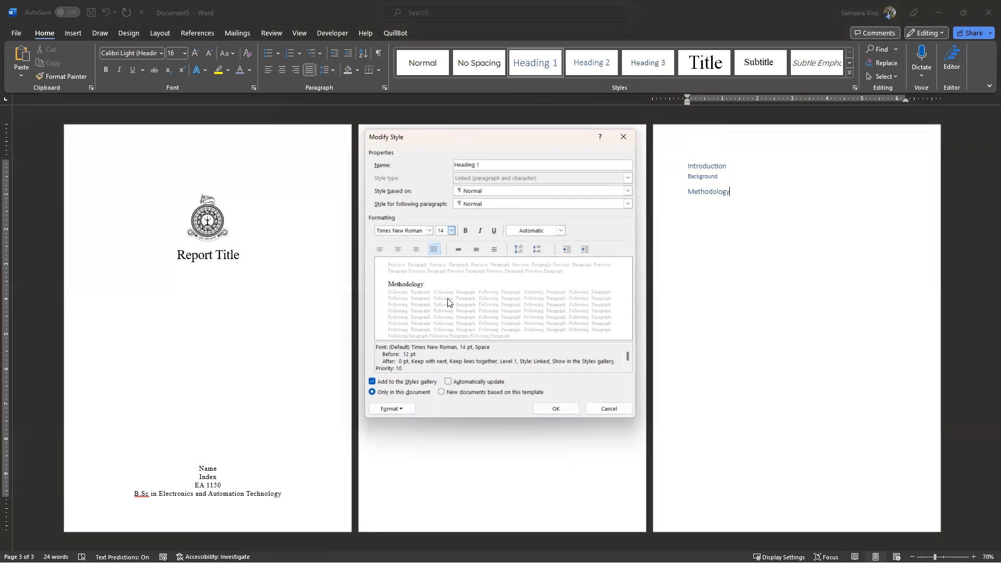
click(556, 407)
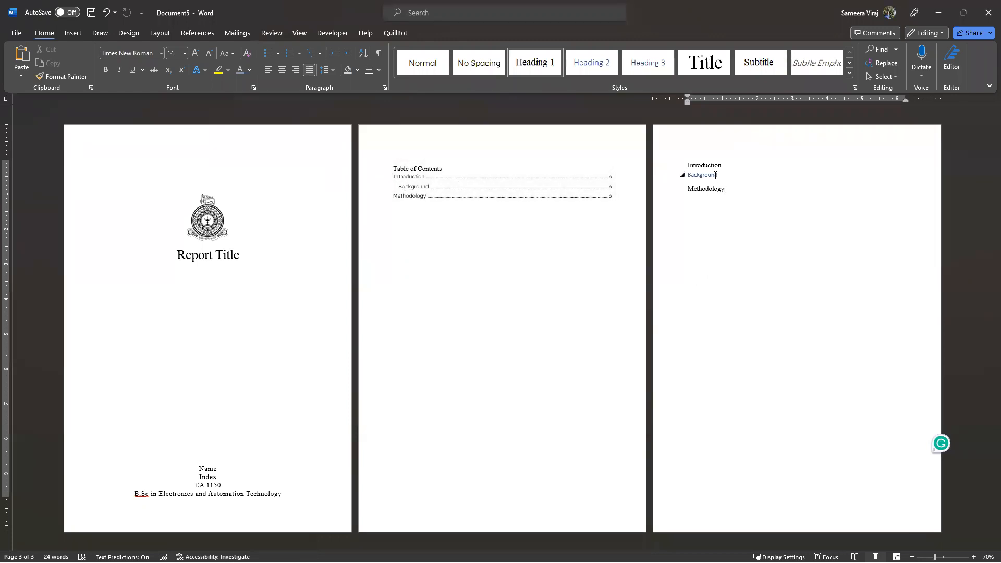
Modify the Heading 2 style used by Background to Times New Roman with Automatic font colour
drag(721, 175, 687, 175)
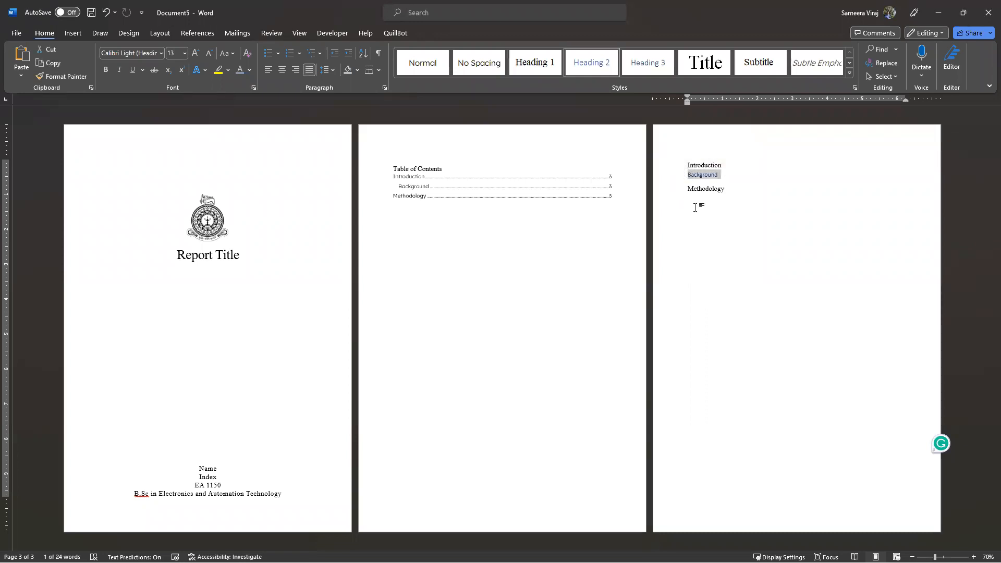
right_click(599, 59)
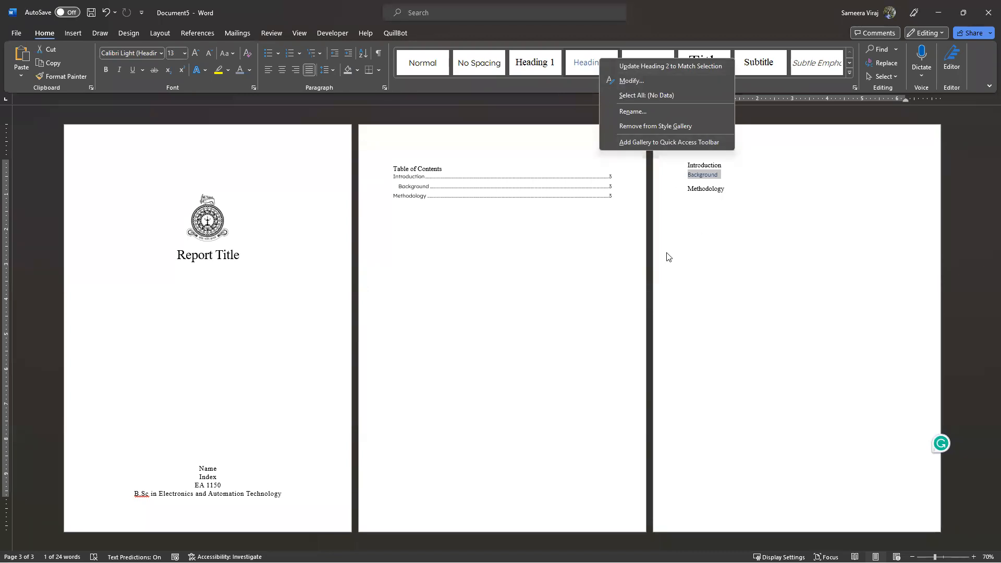
click(630, 81)
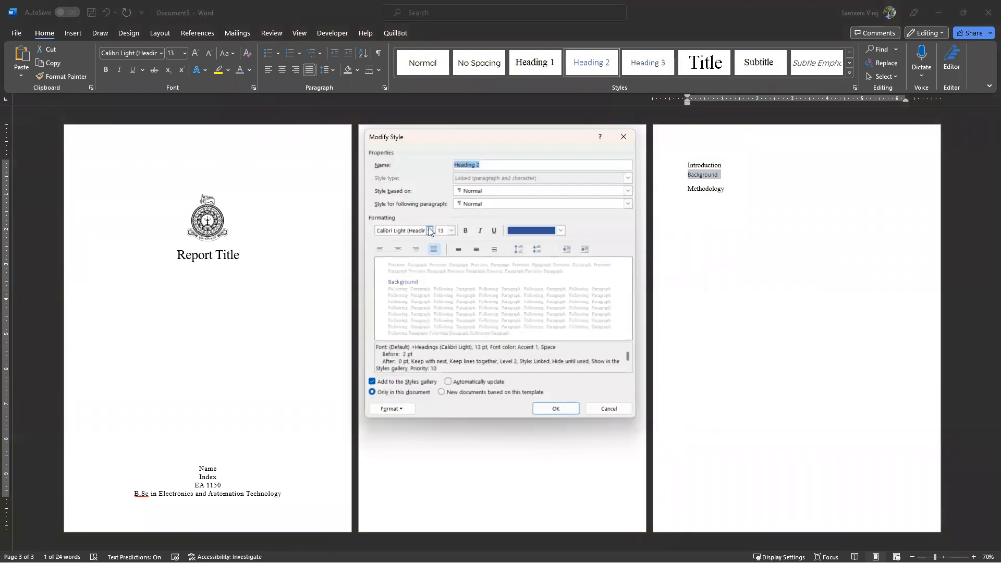
click(430, 232)
click(411, 269)
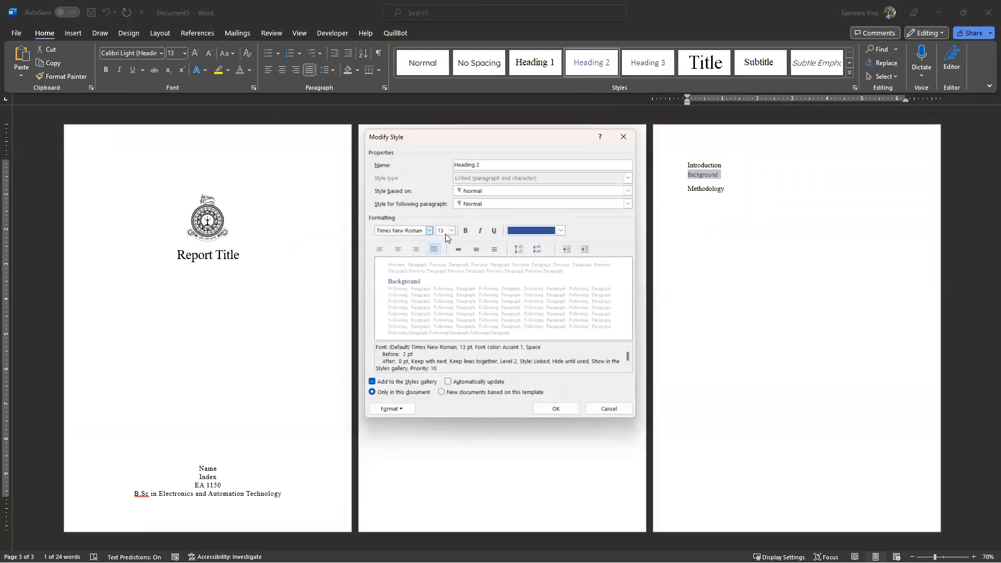
click(560, 230)
click(531, 245)
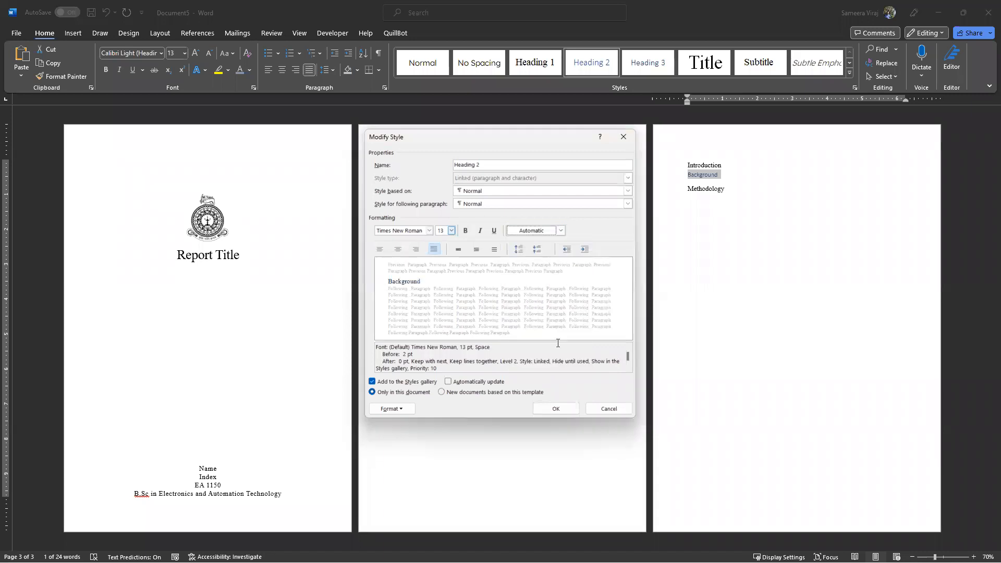
click(565, 406)
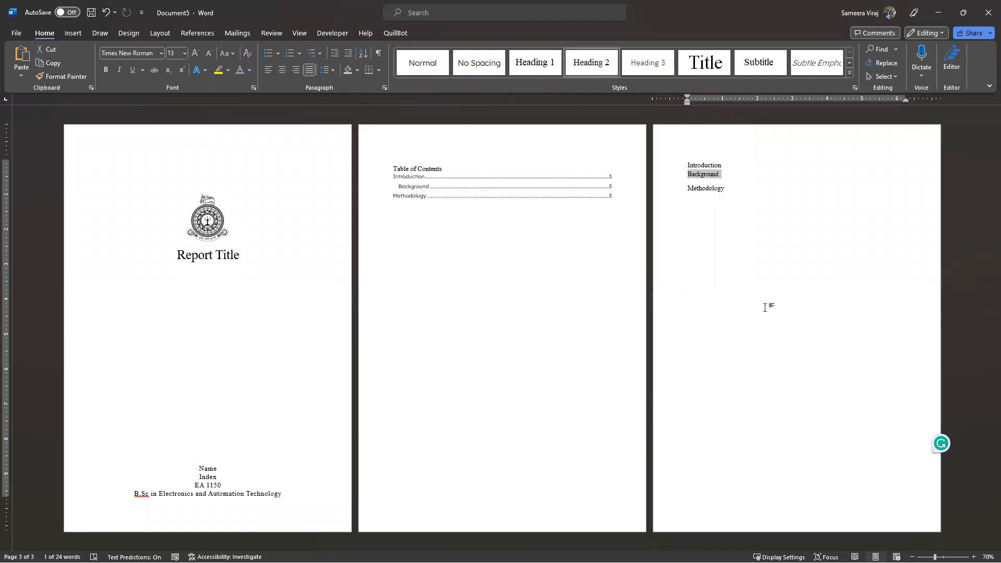
Update the table of contents again after the heading style changes
click(399, 186)
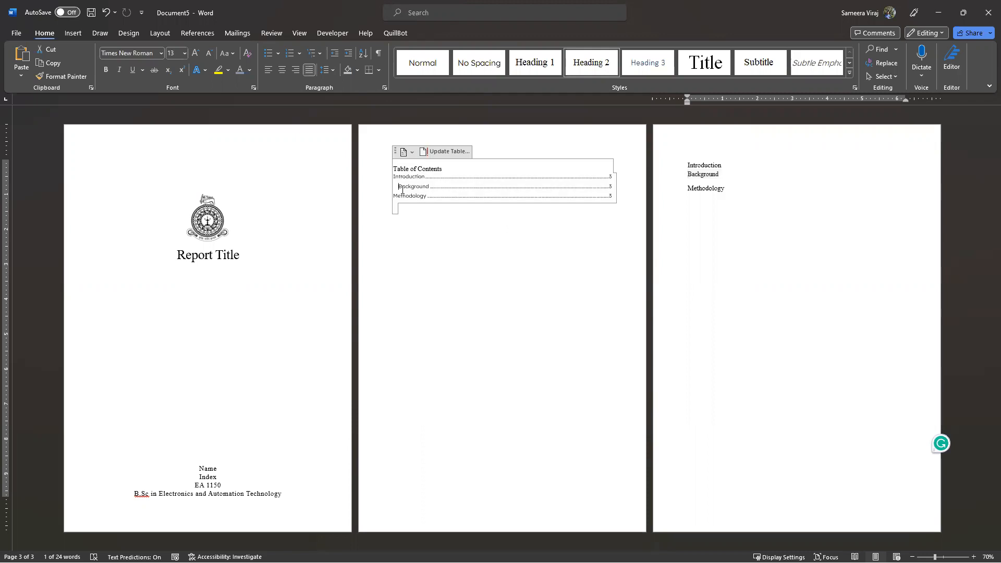
click(446, 156)
click(462, 287)
click(499, 304)
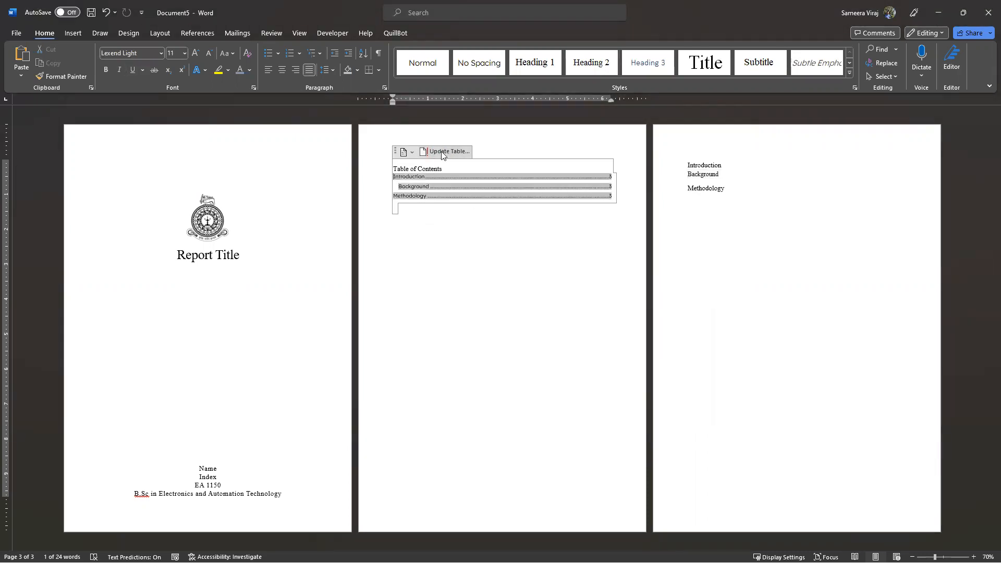
Refresh the entire table of contents, not just its page numbers
click(447, 155)
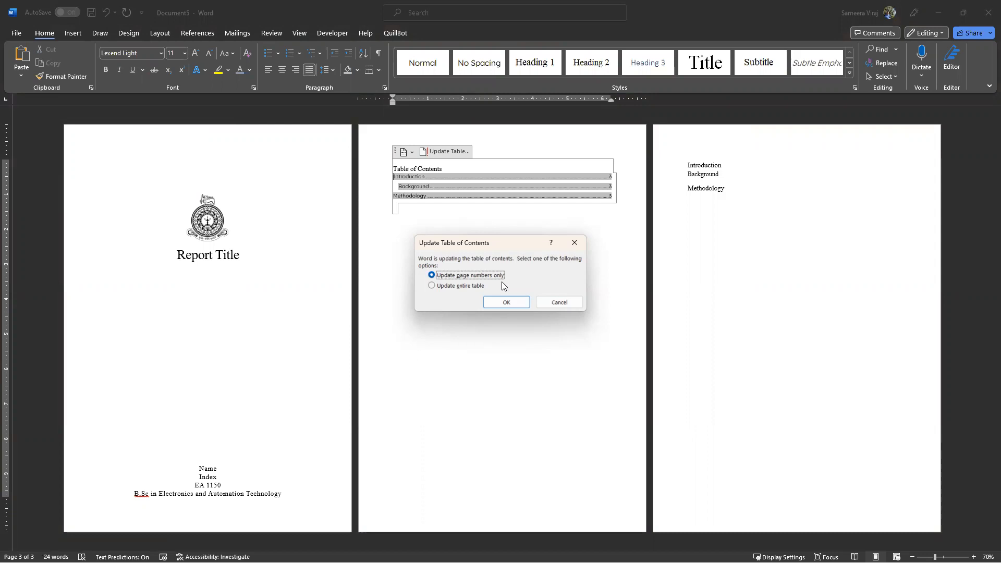
click(456, 286)
click(504, 301)
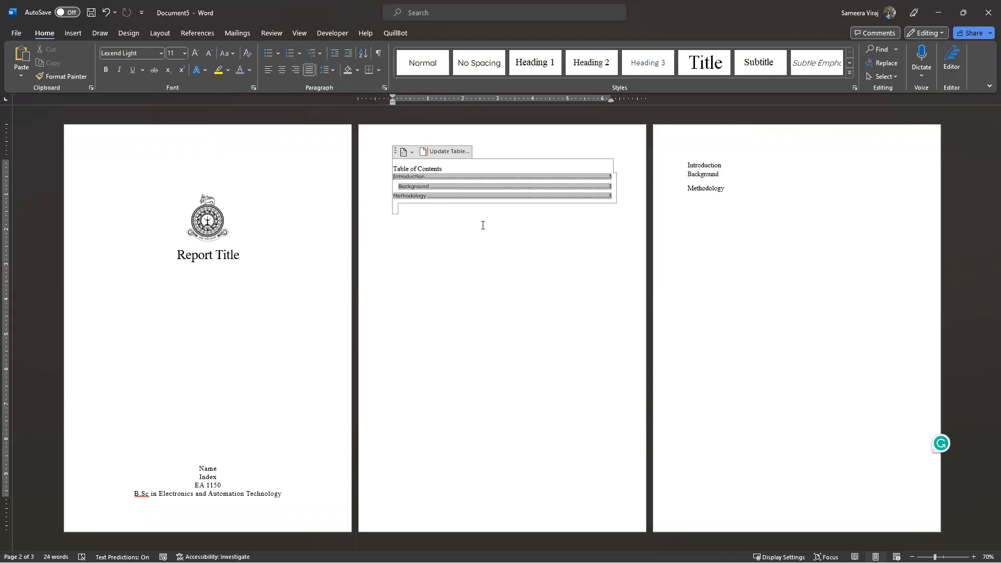
Modify the Normal style to Times New Roman, 12 pt, with justified alignment
click(390, 203)
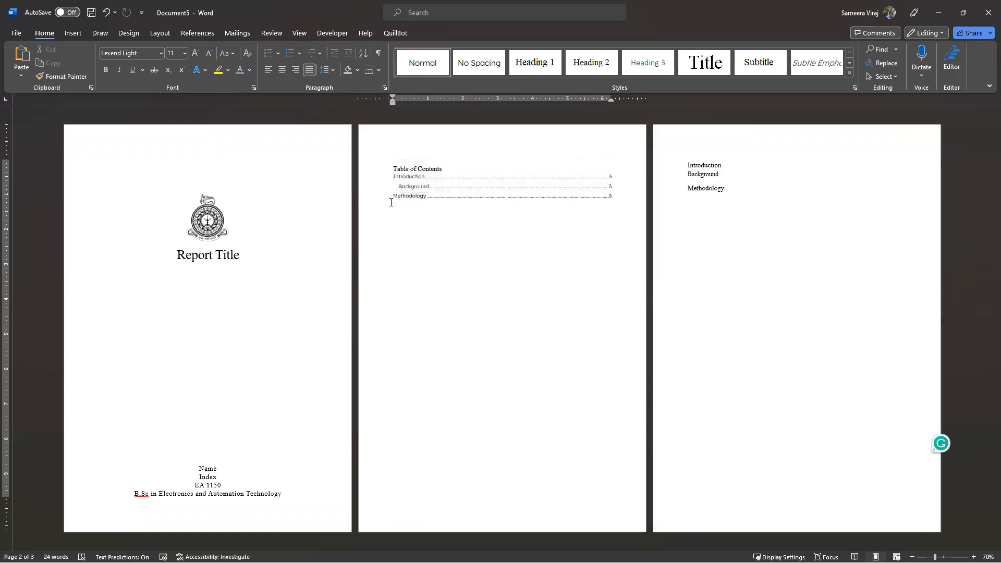
click(403, 194)
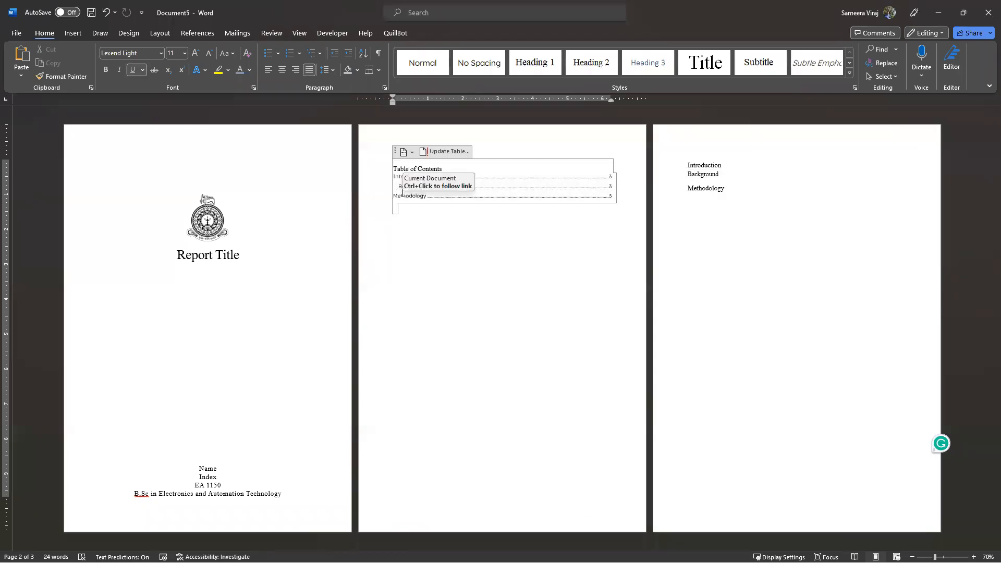
right_click(418, 69)
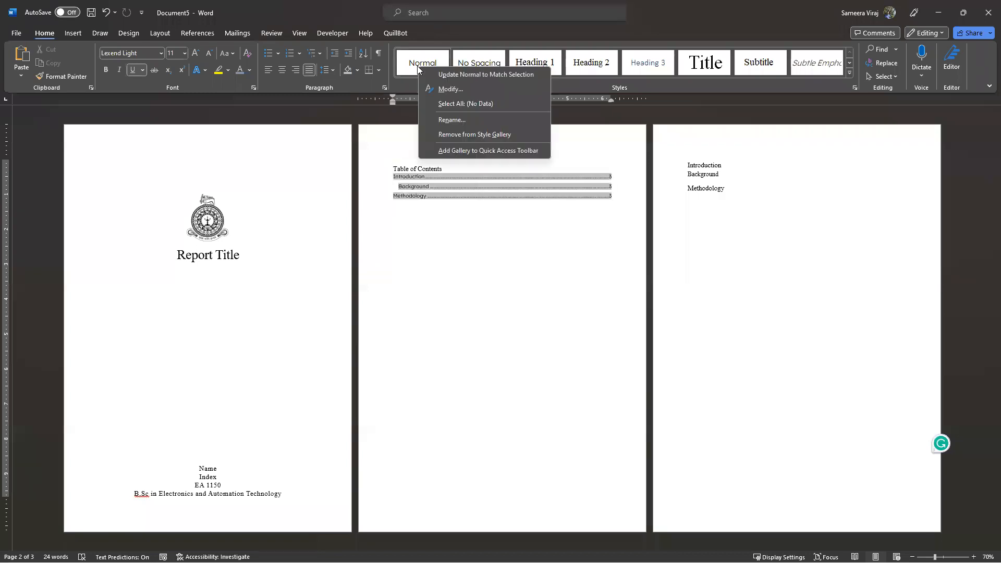
click(441, 90)
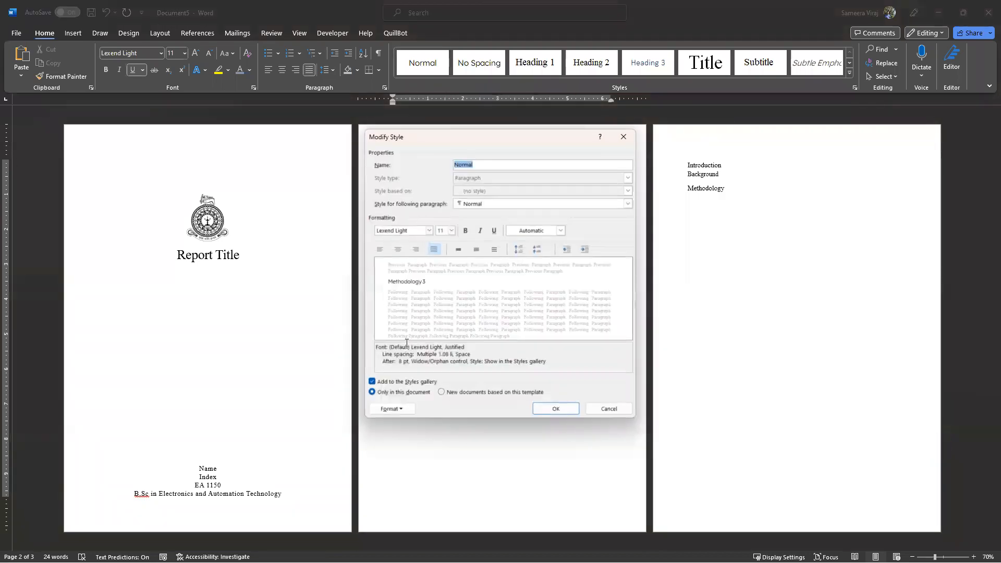
click(428, 230)
click(414, 261)
click(451, 231)
click(440, 269)
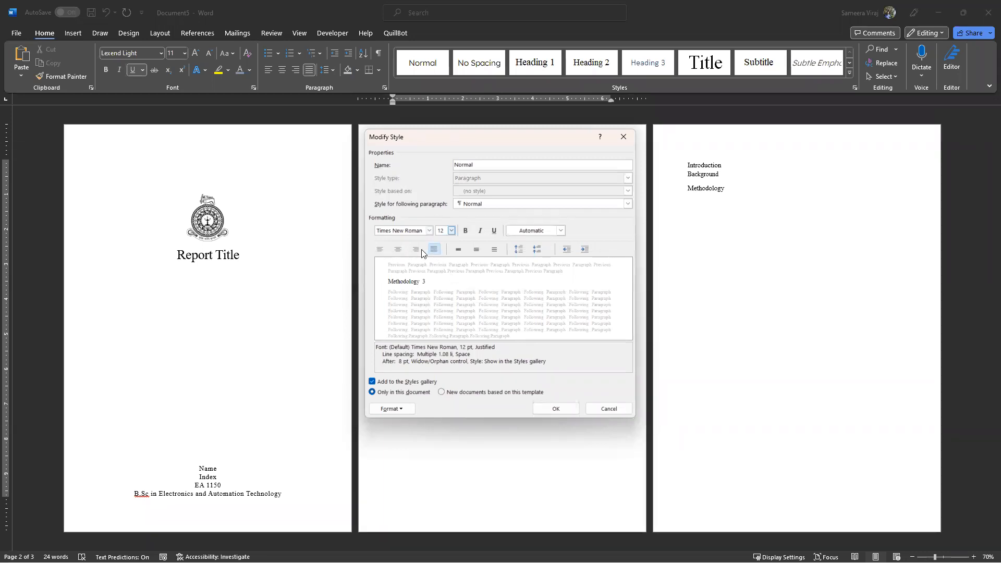
click(435, 249)
click(434, 249)
click(554, 408)
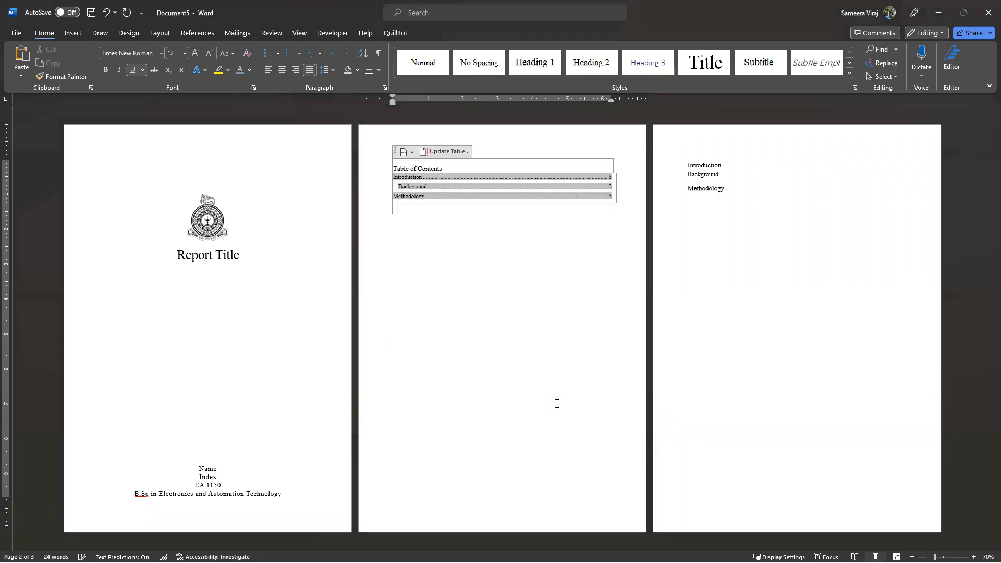
click(475, 265)
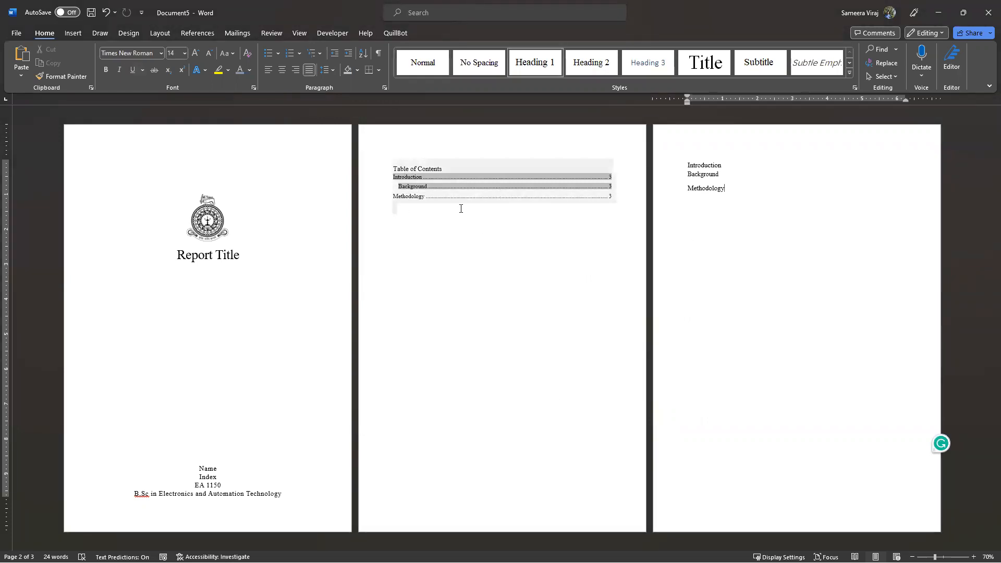
click(752, 185)
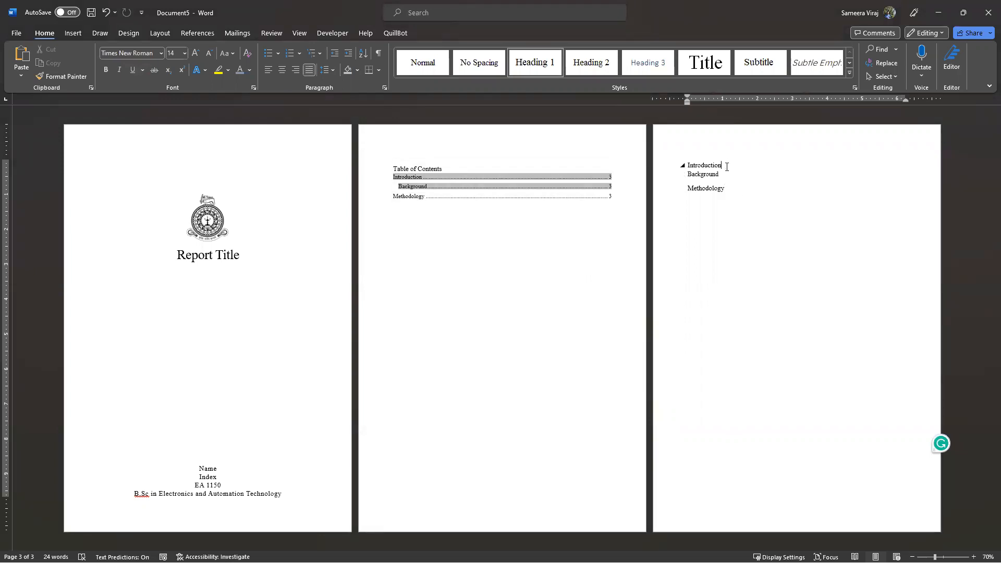
key(Return)
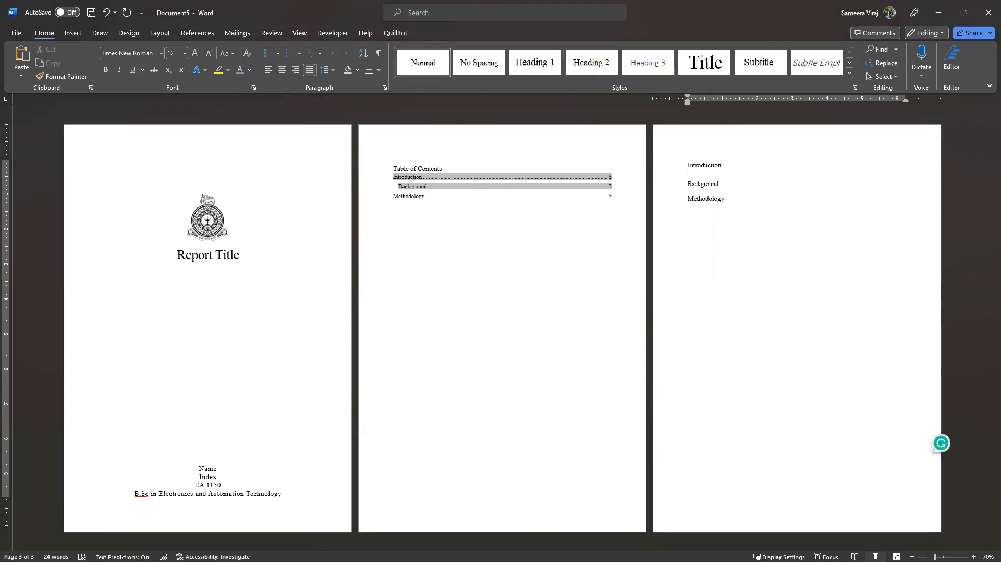
key(BackSpace)
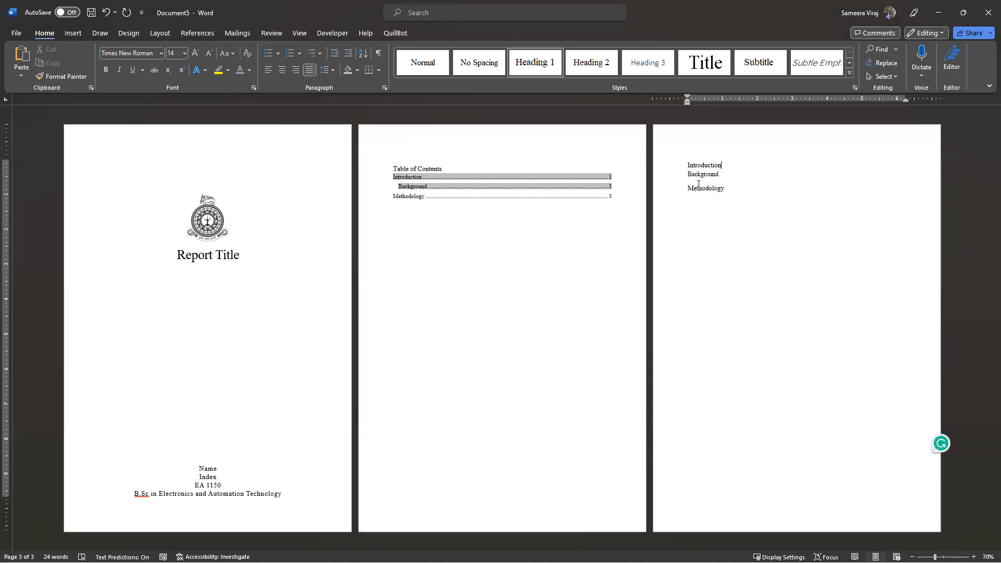
click(682, 165)
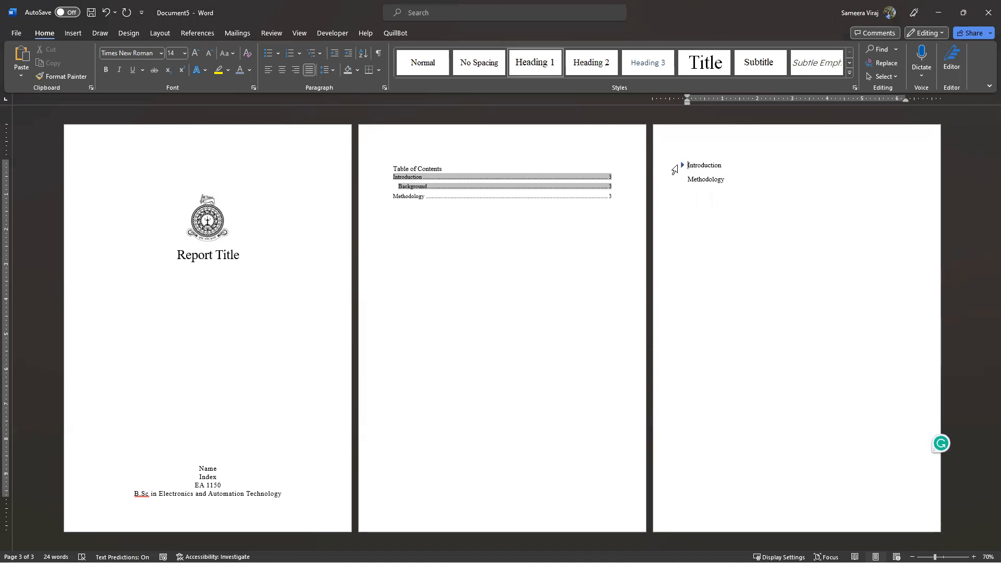
click(682, 164)
Try numbering the Introduction heading with a smaller hanging indent, then undo it
click(287, 56)
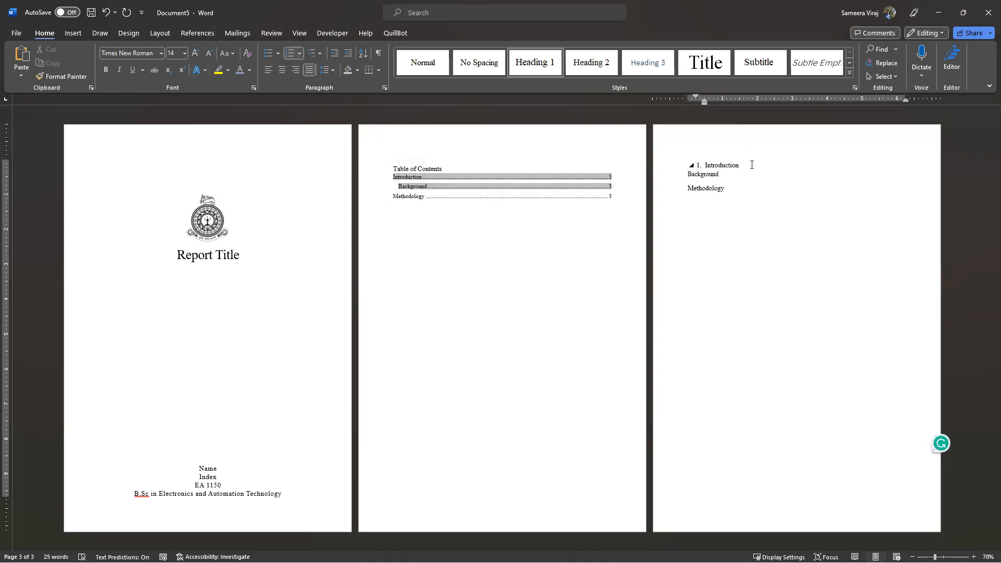
drag(704, 103, 696, 101)
click(300, 35)
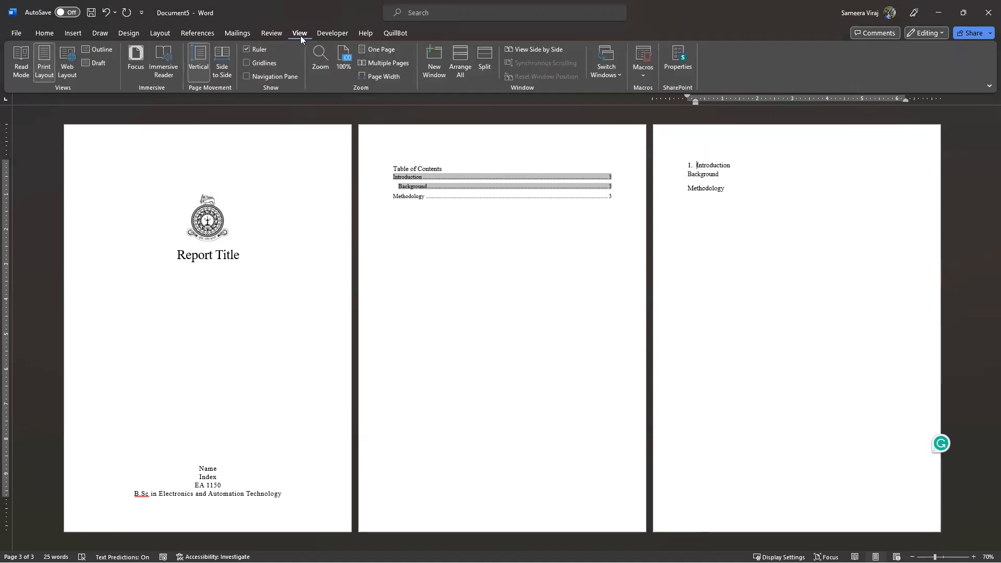
click(246, 49)
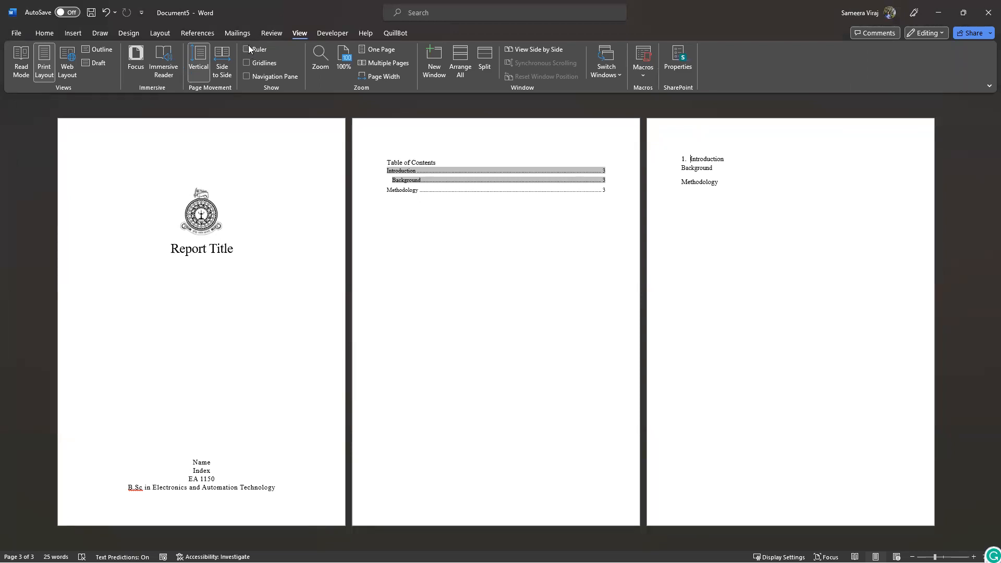
click(246, 49)
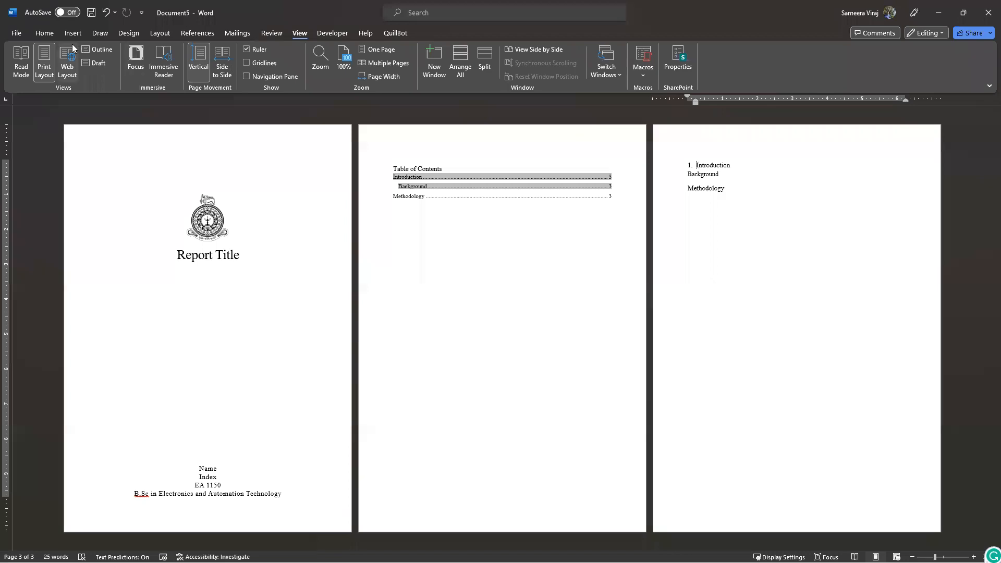
click(43, 35)
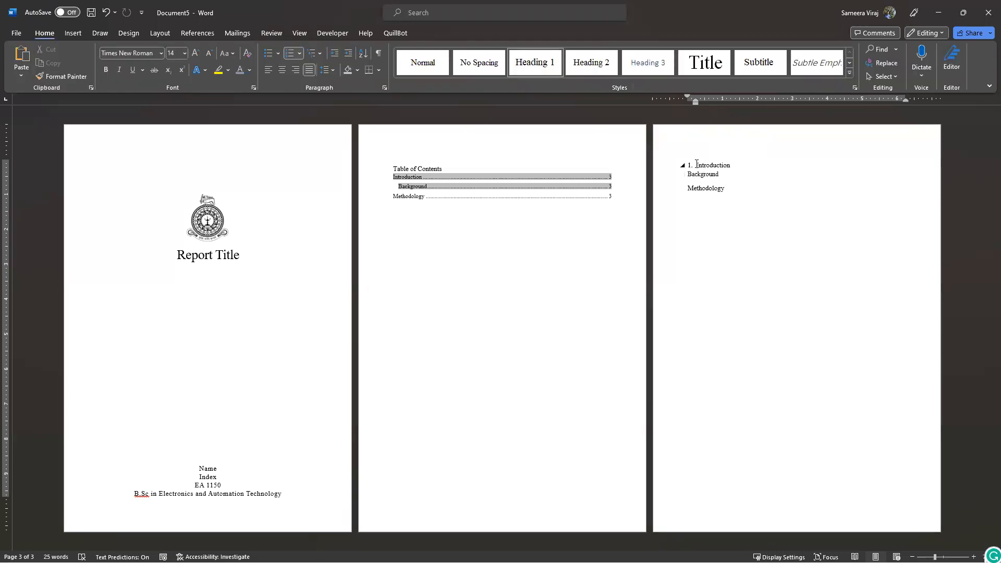
key(ctrl+z)
Number the Introduction heading, reduce its hanging indent, and update the Heading 1 style to match it
drag(720, 164, 684, 164)
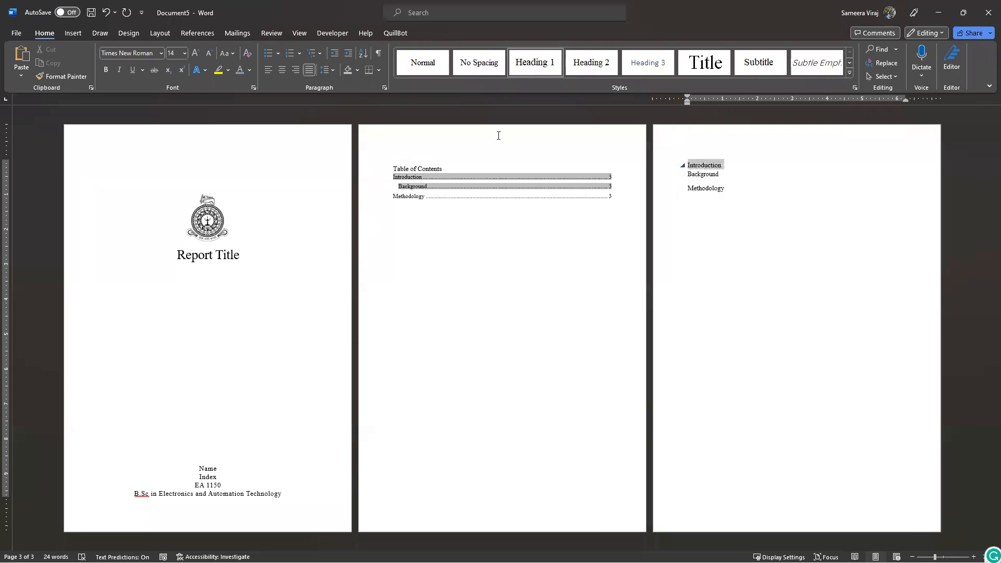
click(290, 54)
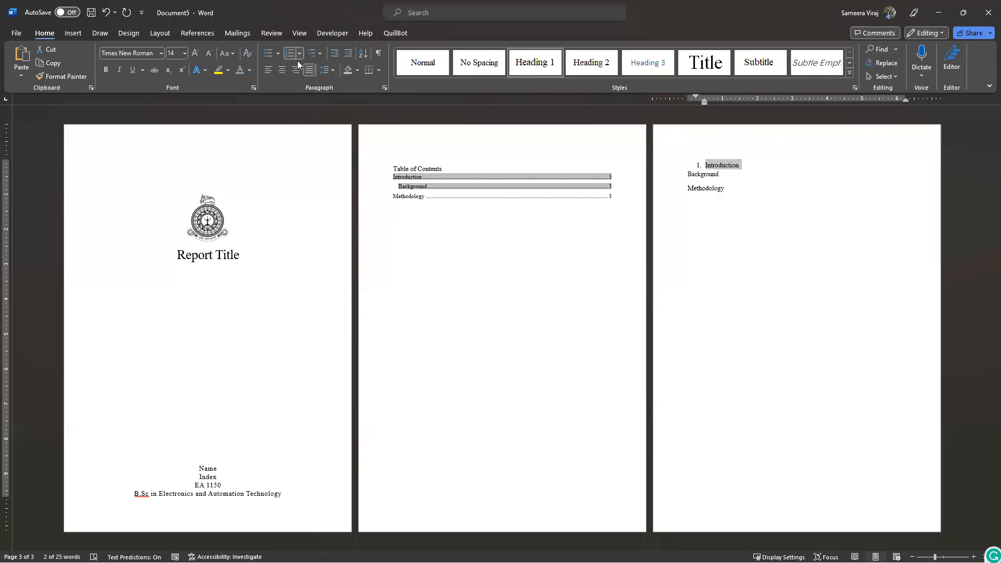
drag(704, 104, 696, 103)
right_click(533, 61)
click(588, 70)
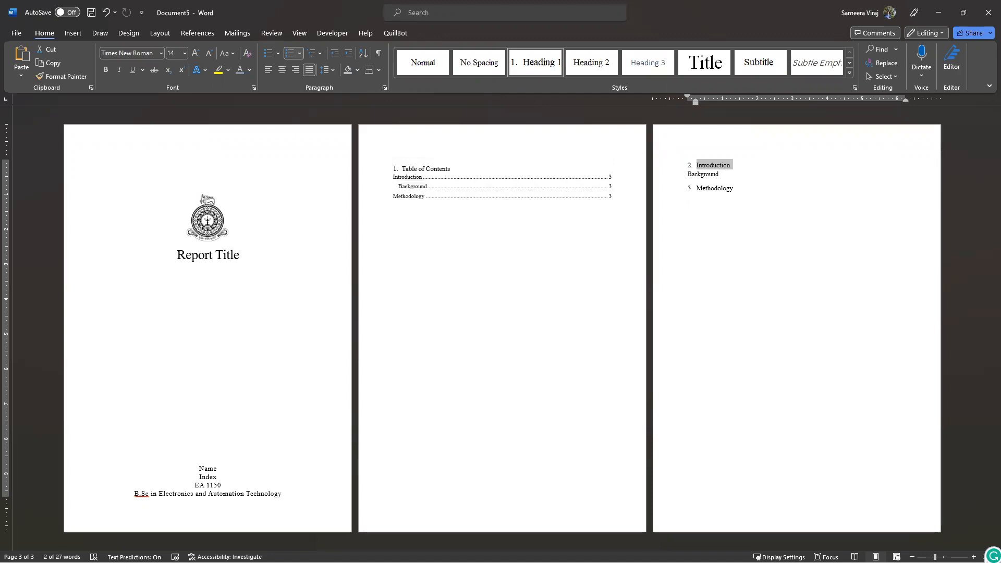
Review the finished sample report in Document2 for its heading numbering and contents page
key(alt+Tab)
scroll(214, 385, up, 2)
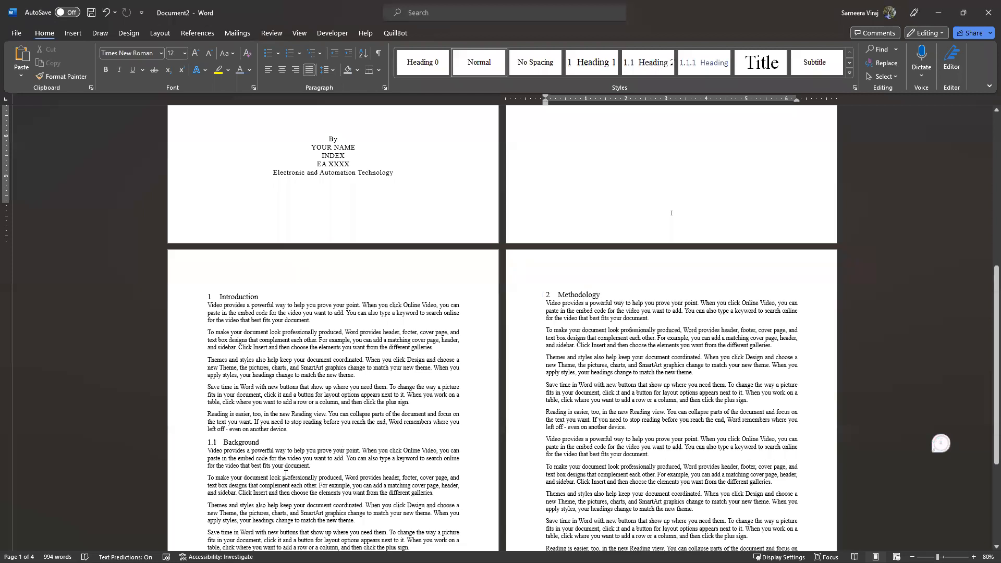
scroll(581, 300, up, 9)
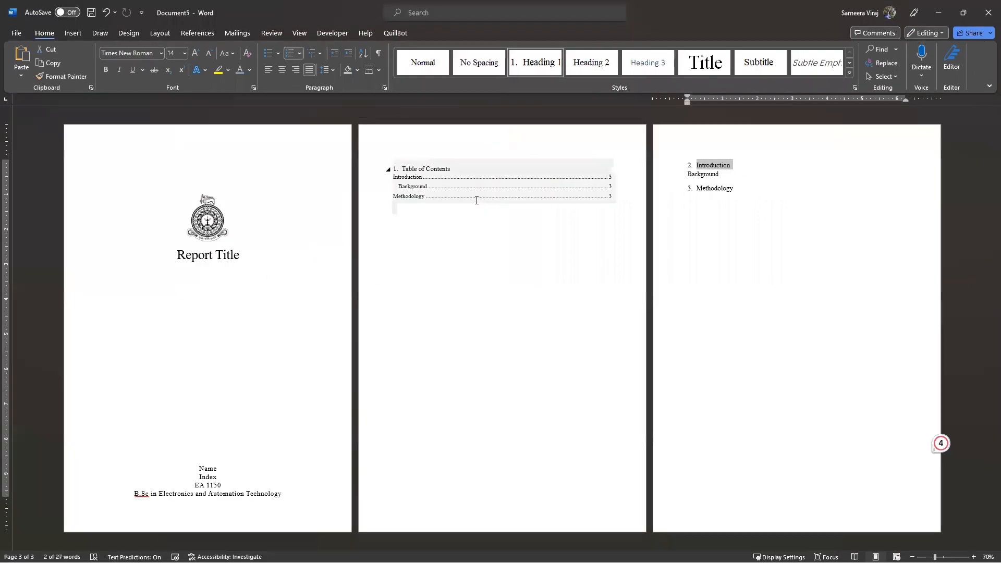
Update the entire table of contents so it picks up the Heading 1 numbering
drag(453, 170, 402, 170)
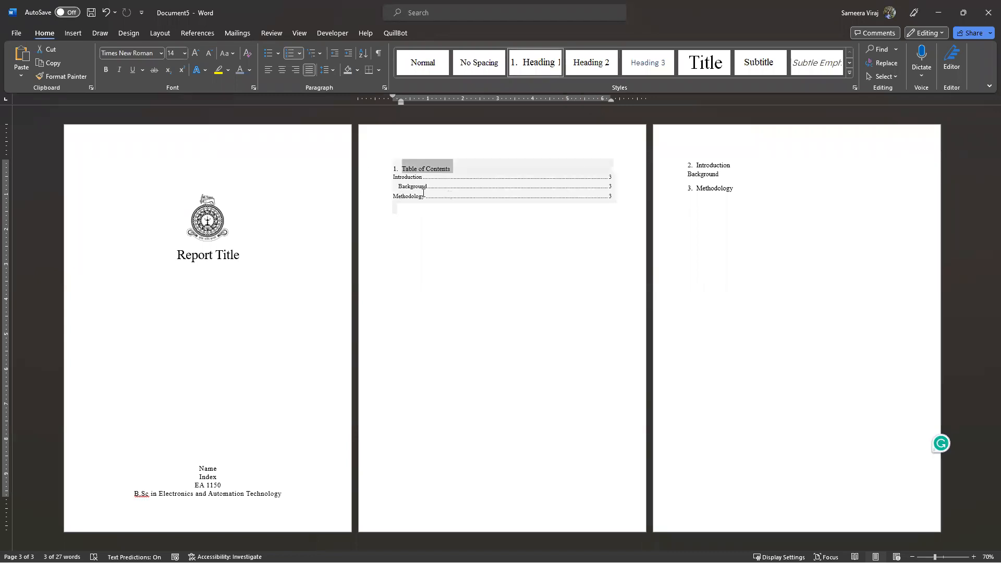
click(452, 218)
click(419, 188)
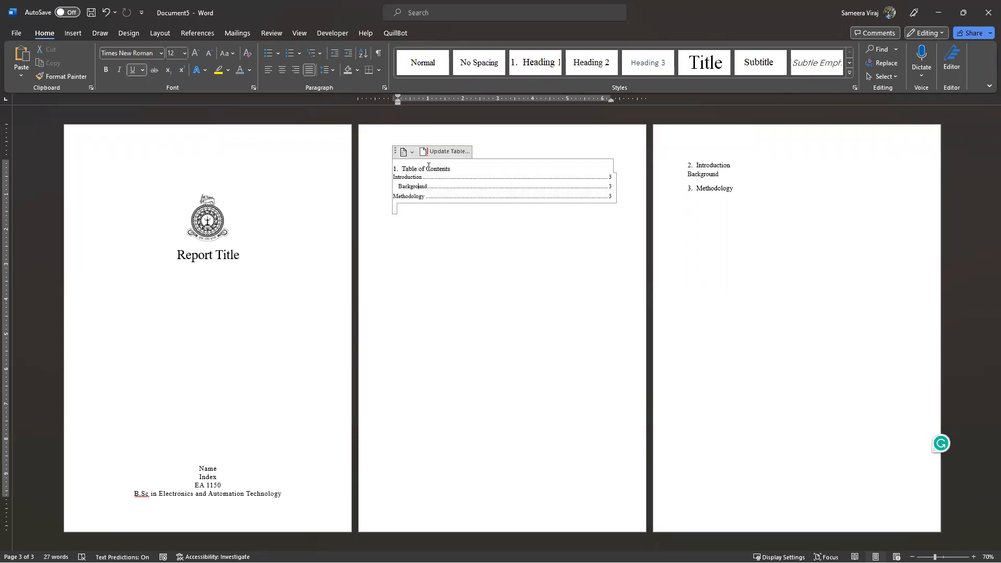
click(445, 151)
click(462, 286)
click(505, 303)
click(425, 236)
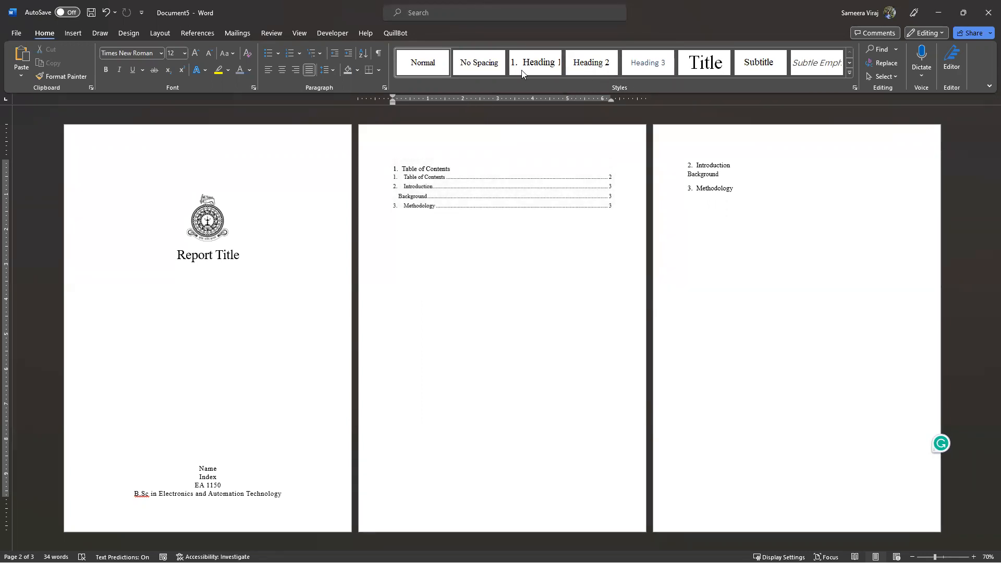
Add an empty paragraph in the Normal style below the Methodology heading
click(762, 202)
key(Return)
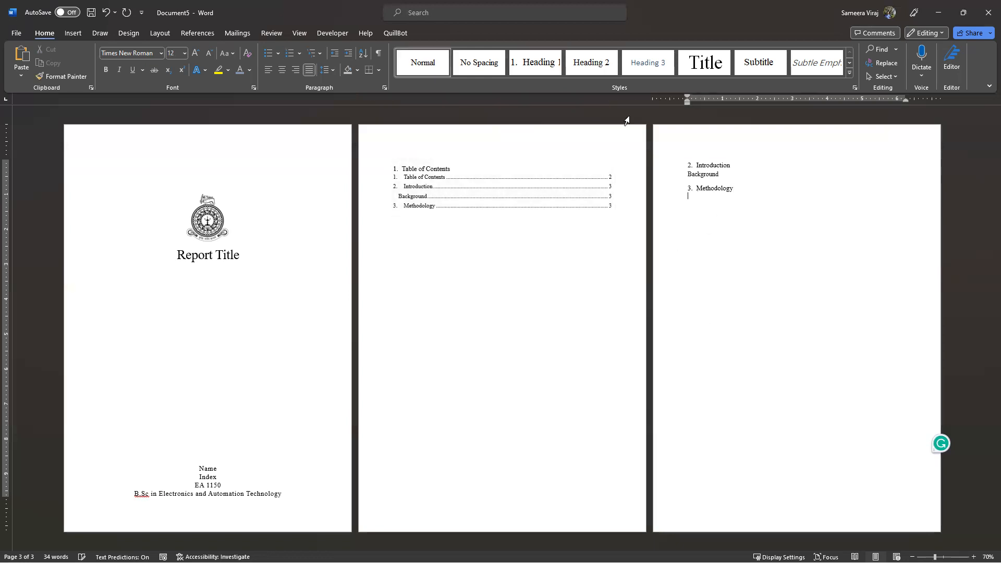
click(434, 65)
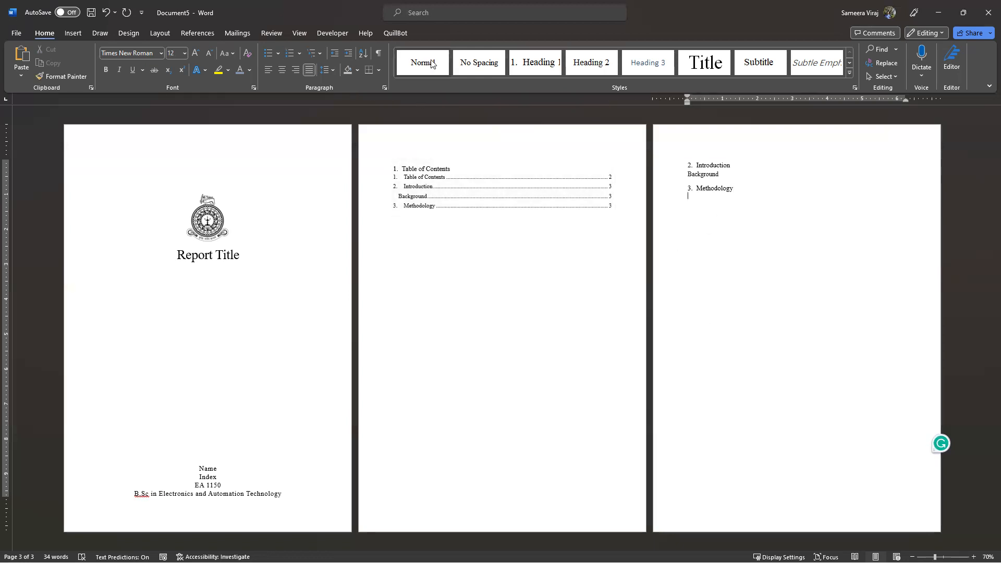
click(849, 74)
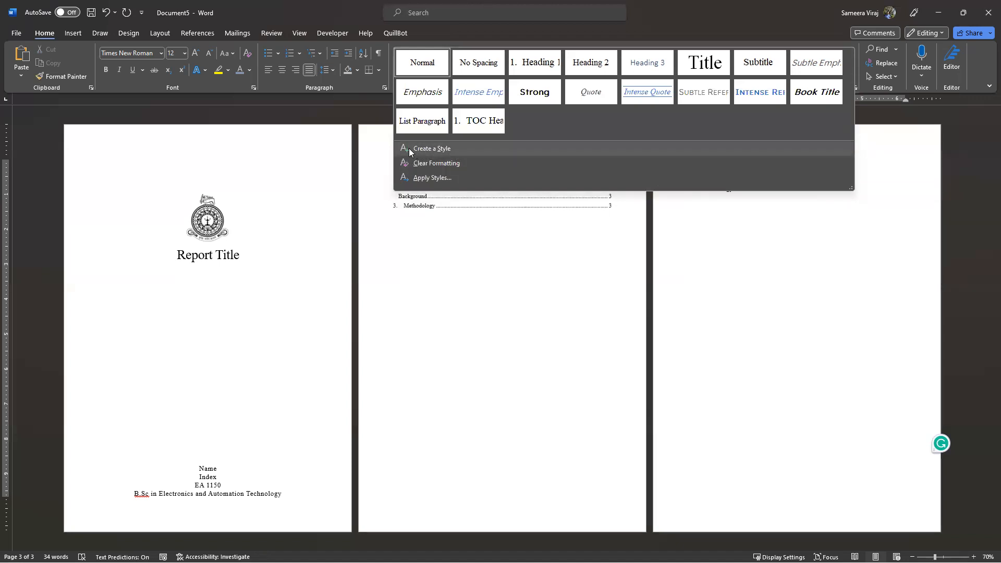
click(440, 148)
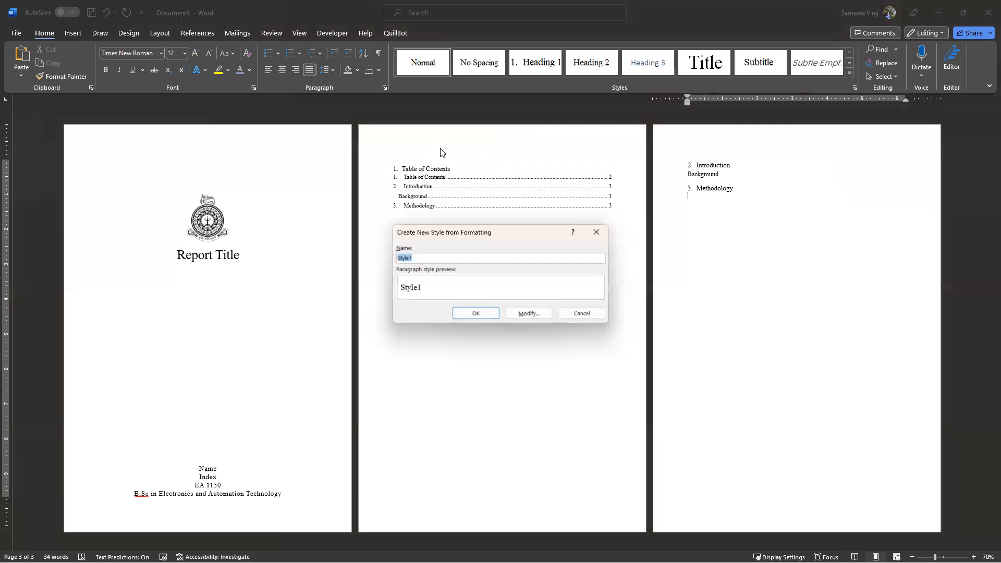
click(596, 232)
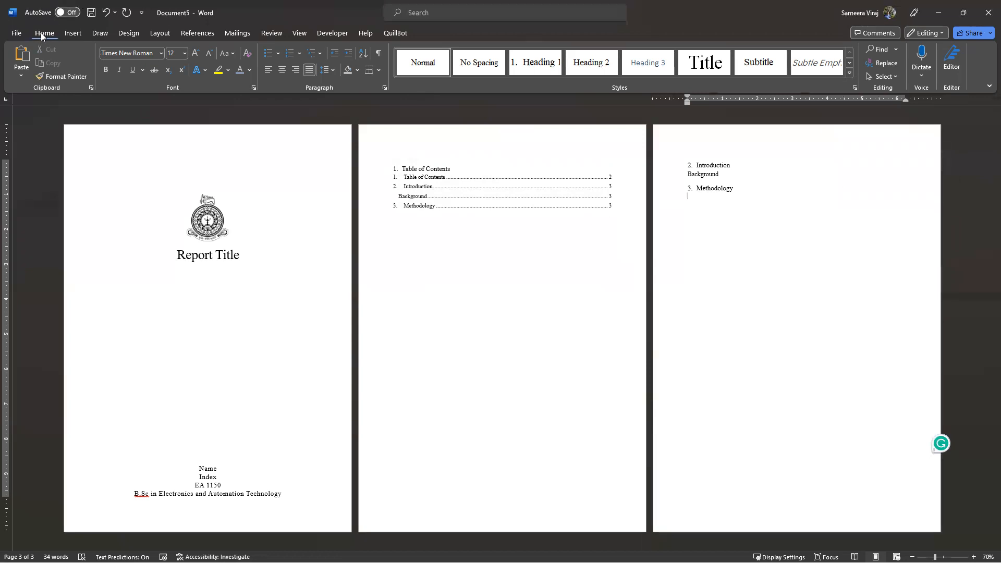
Create a new paragraph style named Heading 0 from the formatting of the empty paragraph
click(850, 74)
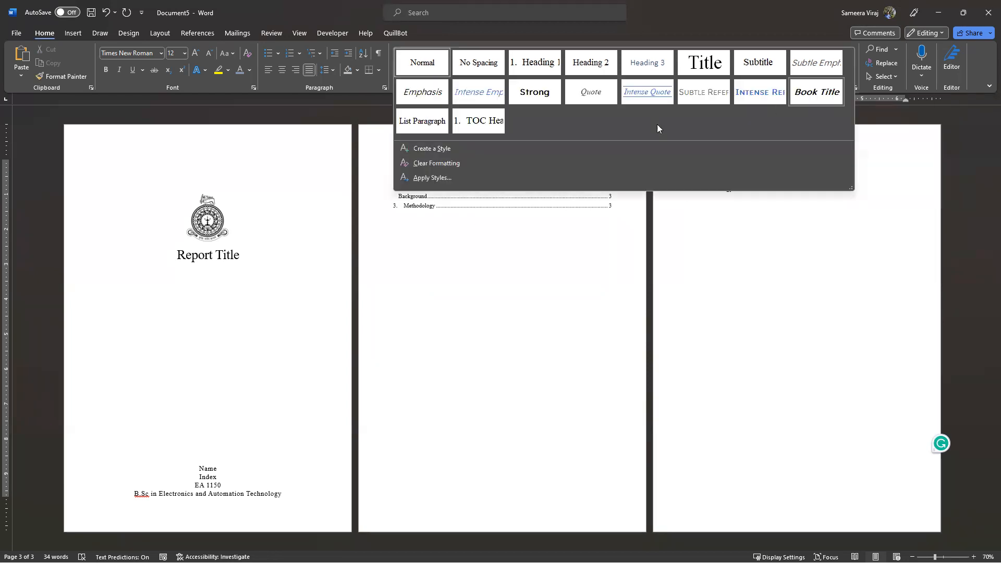
click(430, 148)
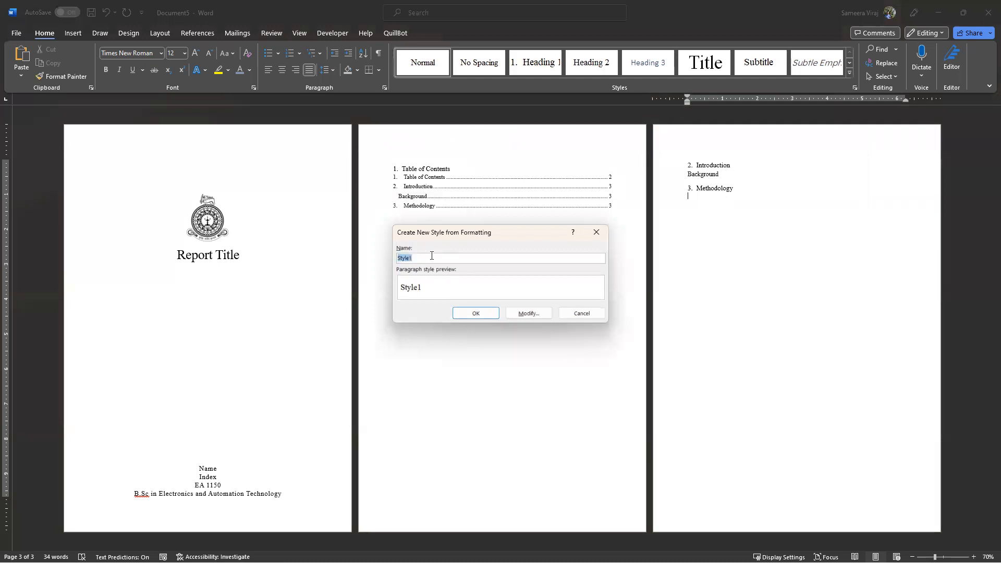
text(H)
key(BackSpace)
text(Heading 0)
click(494, 314)
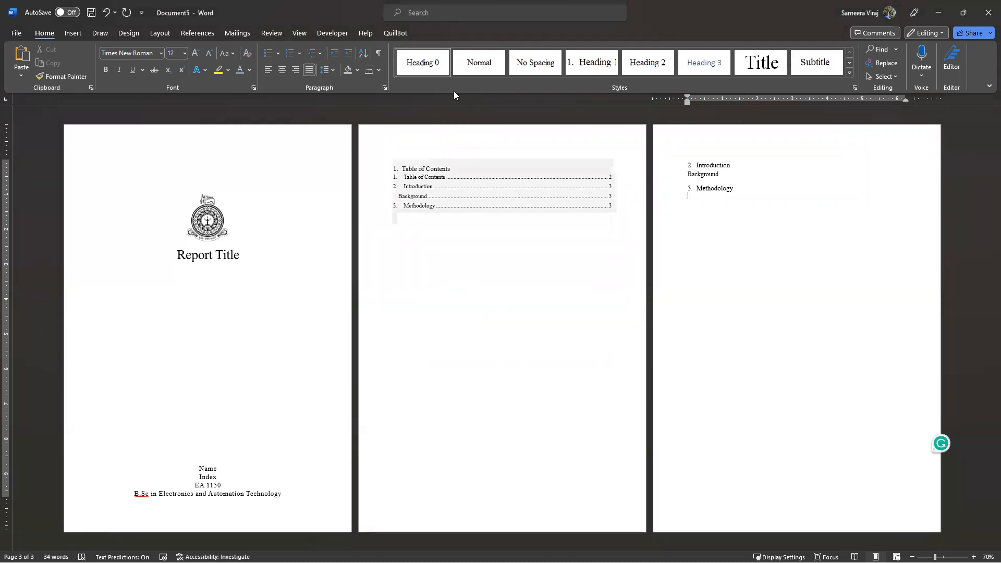
Modify the Heading 0 style to use a 14 pt font size
right_click(429, 64)
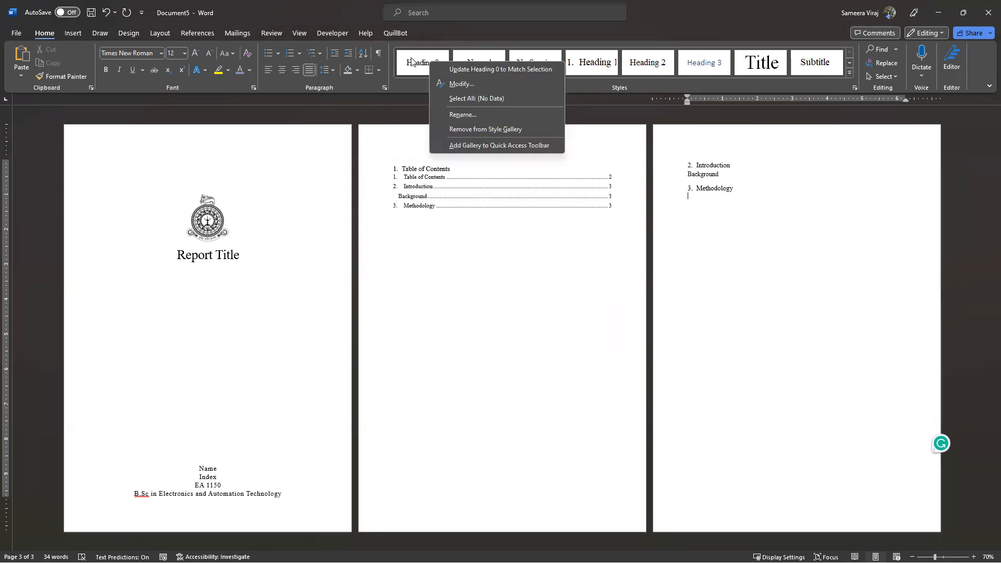
click(454, 84)
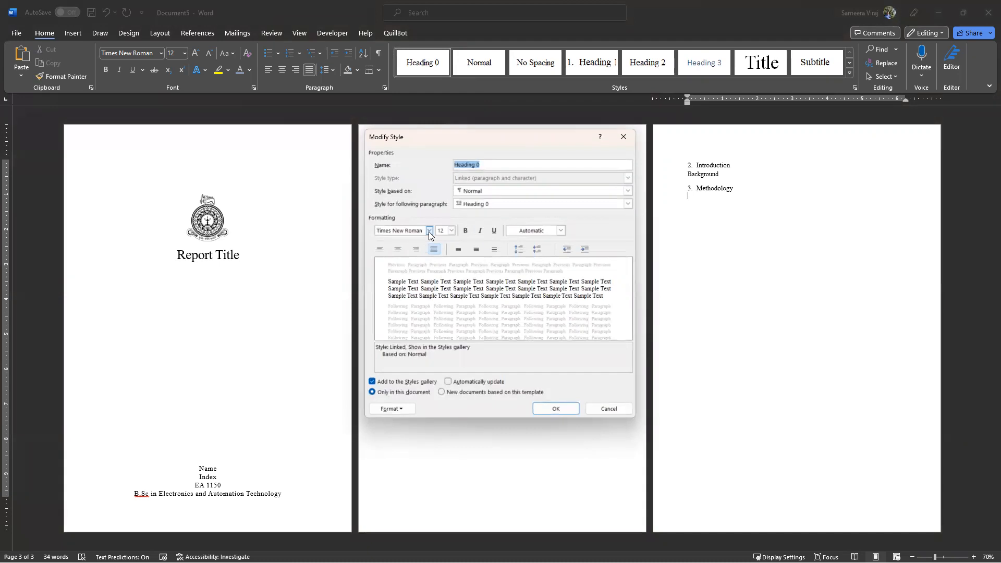
click(451, 231)
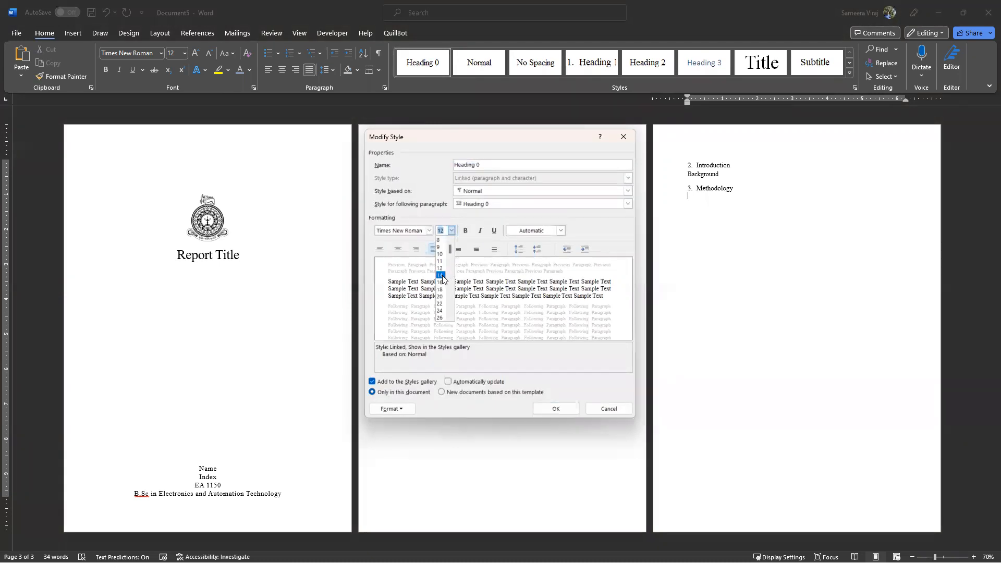
click(440, 274)
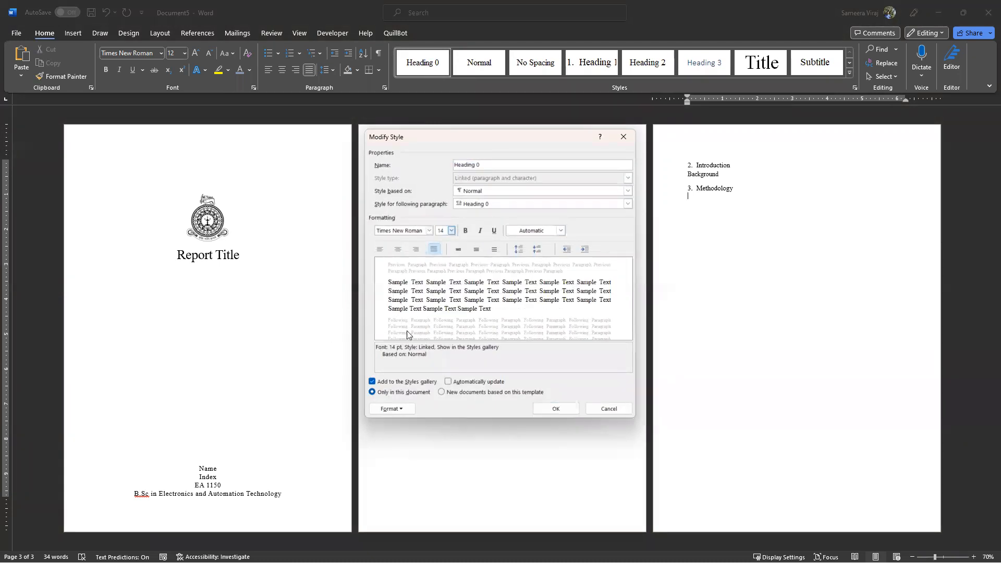
click(553, 409)
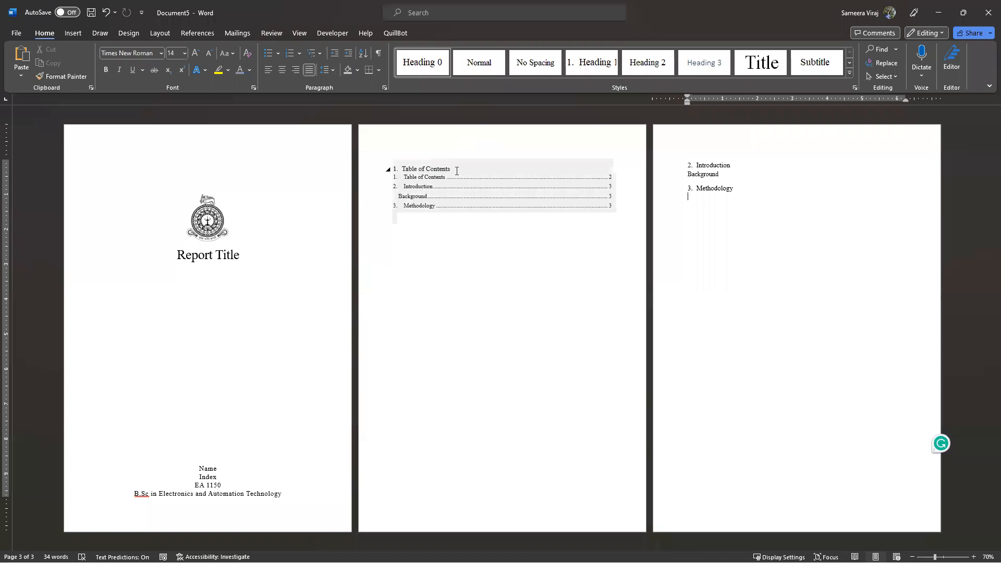
Apply the Heading 0 style to the Table of Contents title and remove its list number
drag(451, 170, 402, 169)
click(423, 62)
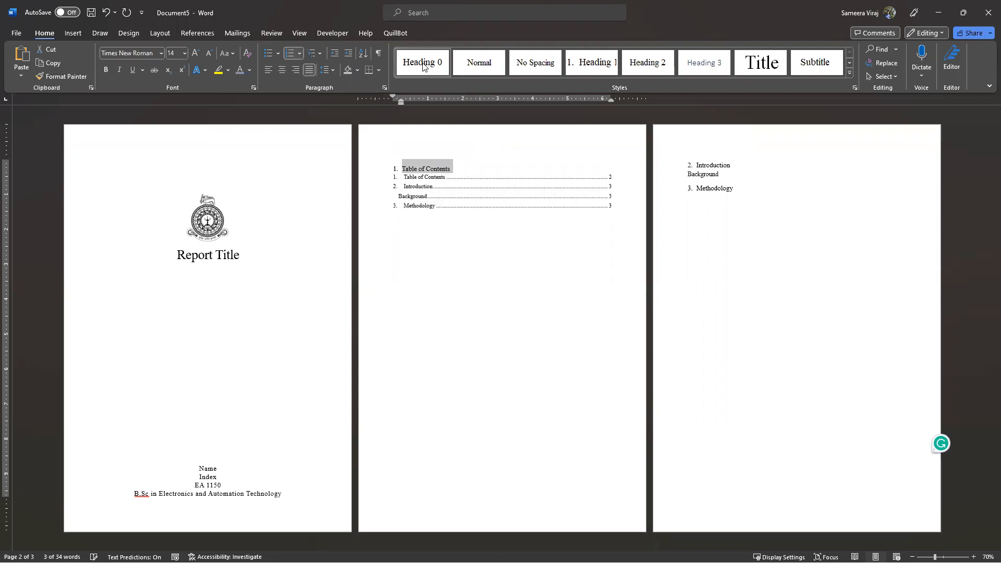
drag(450, 169, 401, 170)
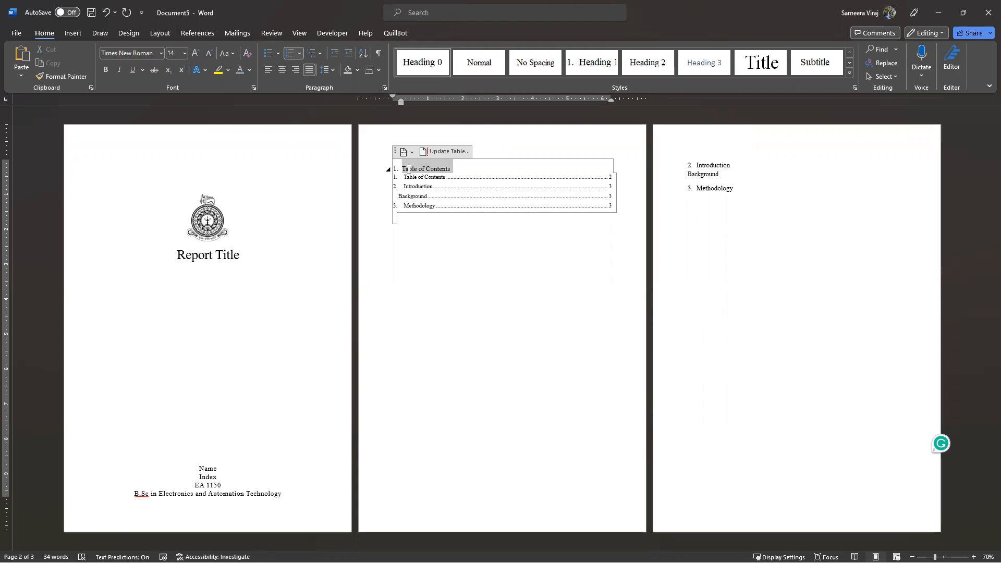
right_click(419, 64)
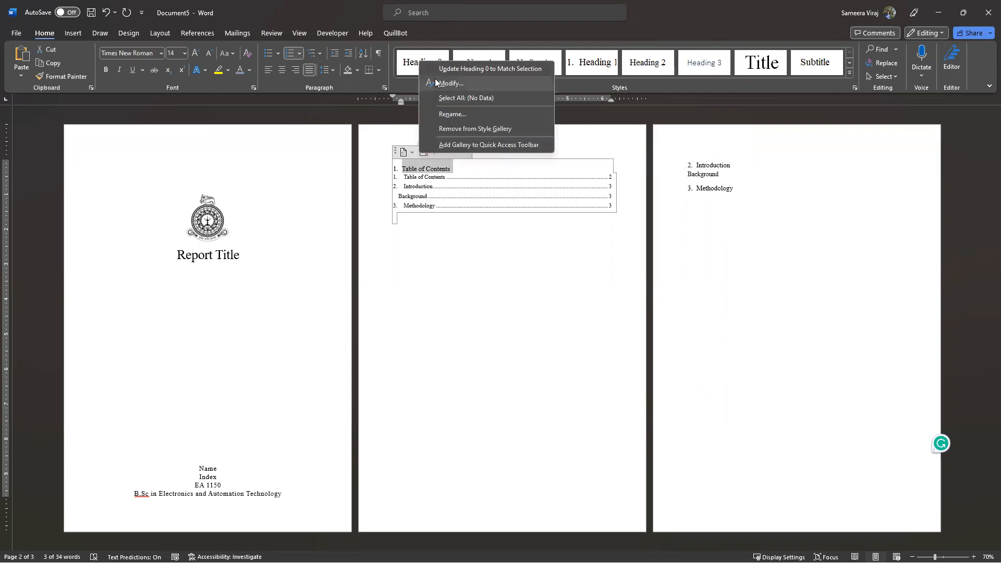
click(285, 53)
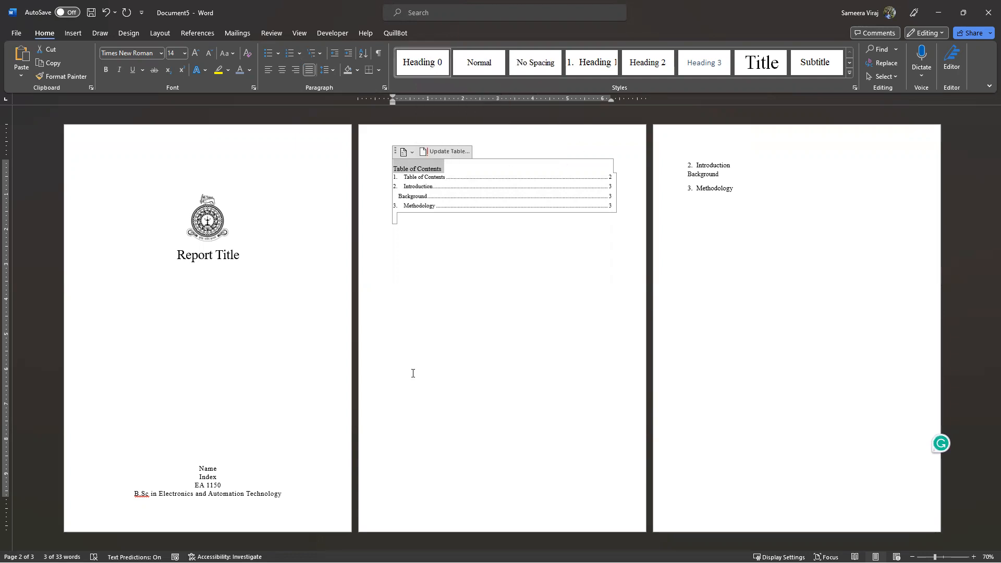
click(433, 165)
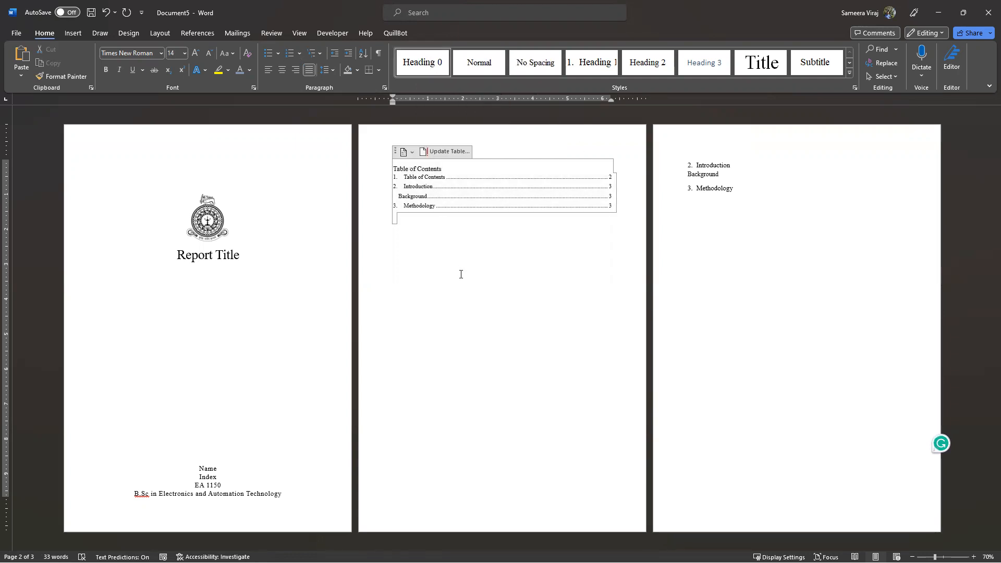
Reapply Heading 1 to the Introduction heading and Heading 0 to the Table of Contents title
click(713, 166)
click(580, 71)
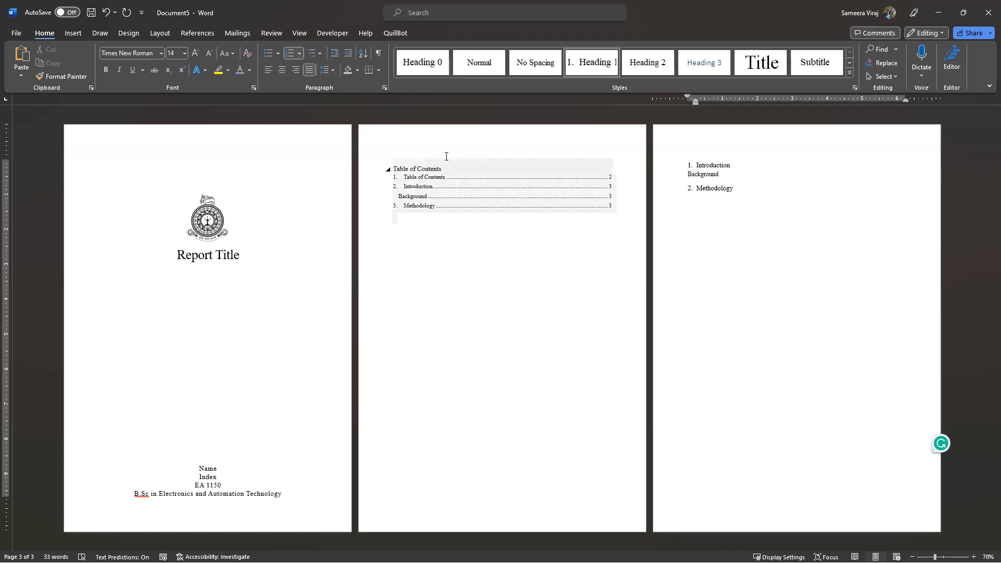
click(419, 60)
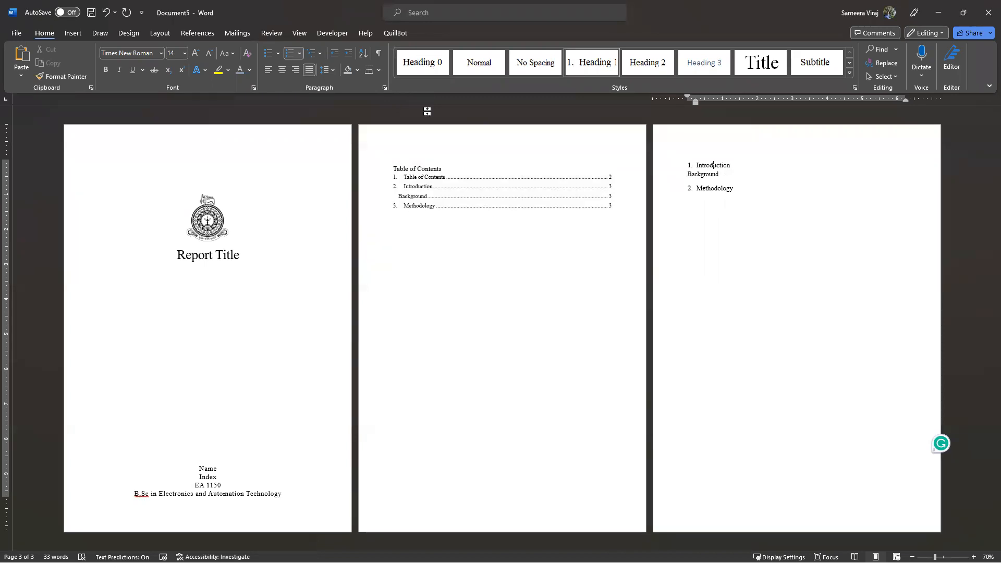
triple_click(419, 168)
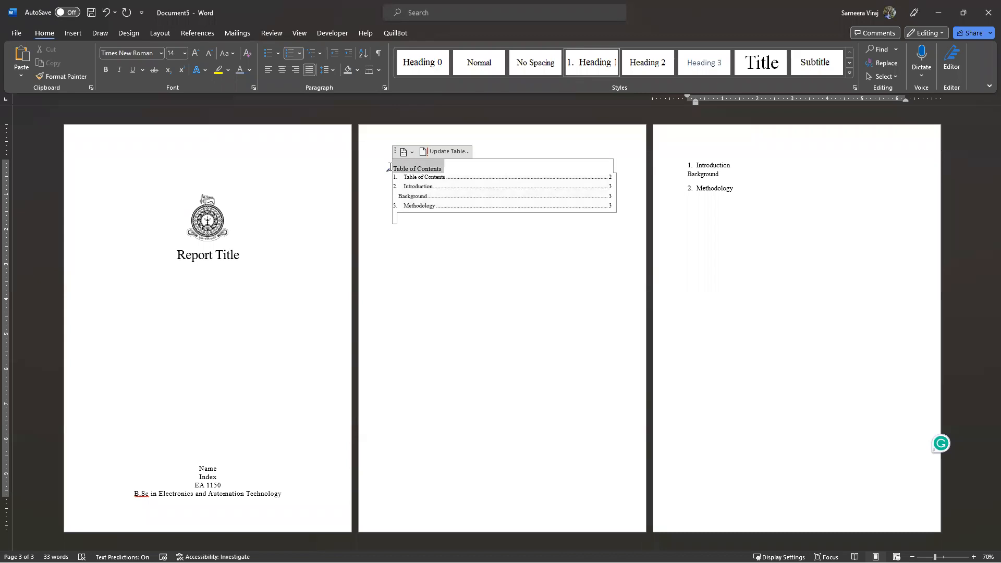
click(436, 70)
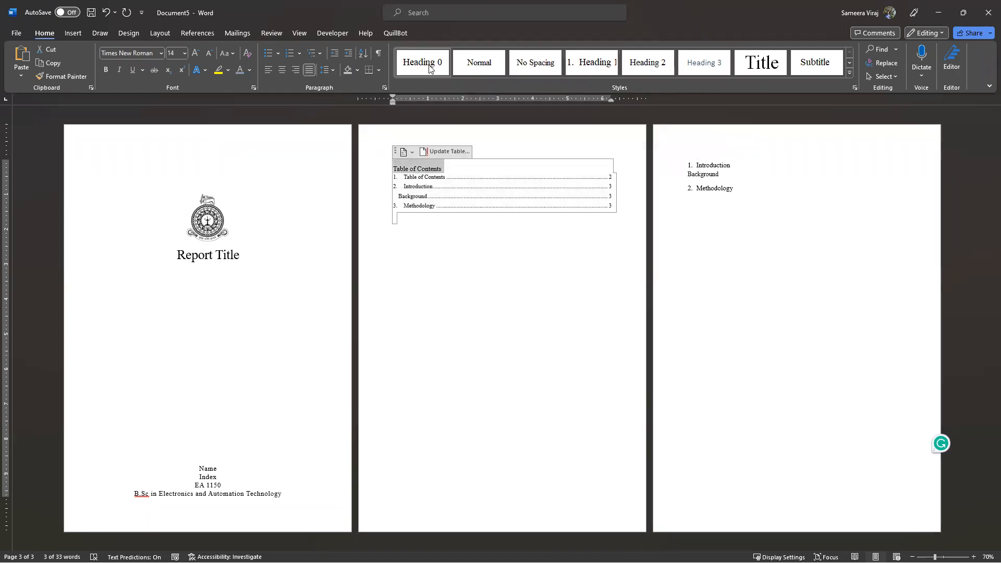
Check which styles the Table of Contents title and the Introduction, Background and Methodology headings use
click(436, 234)
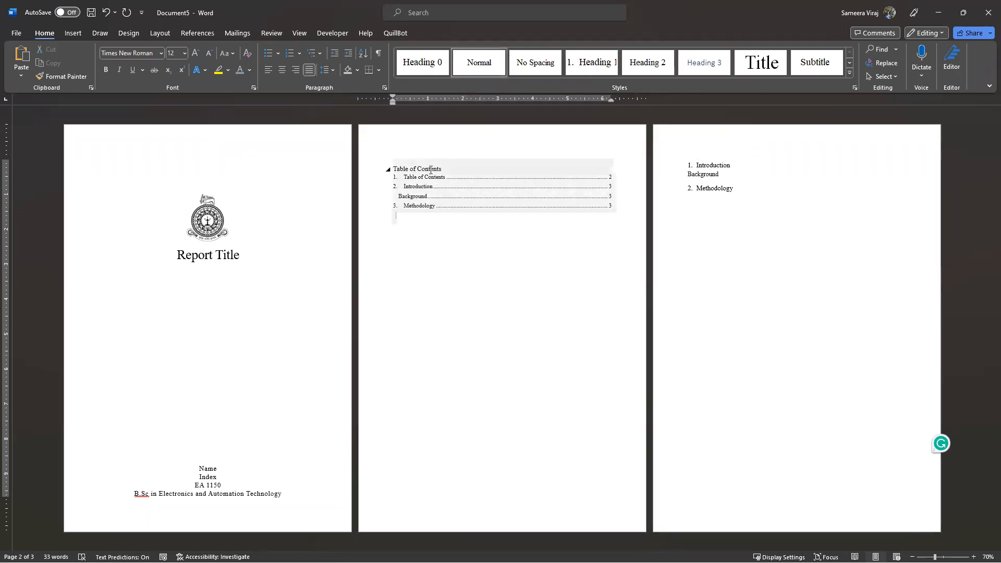
click(431, 170)
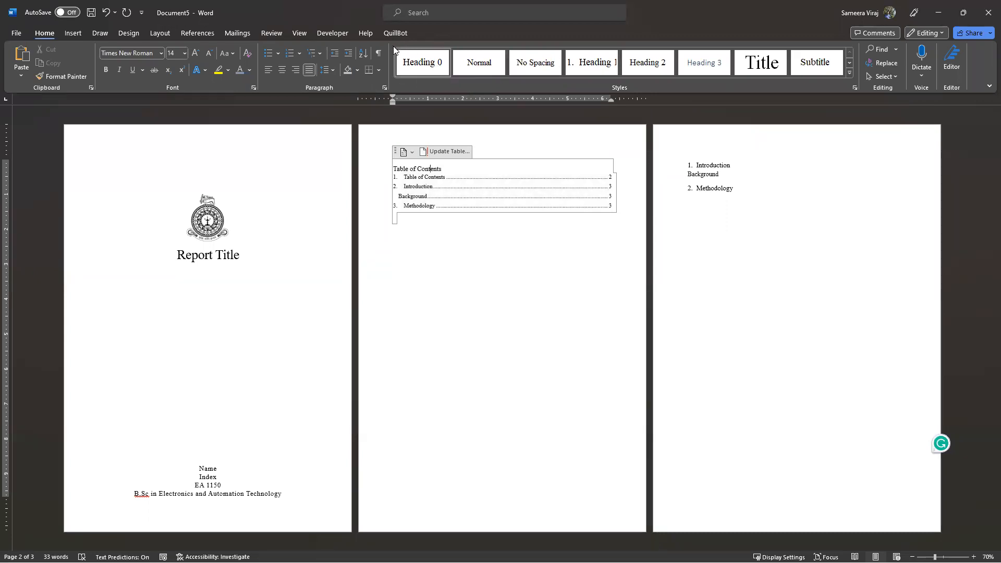
click(421, 186)
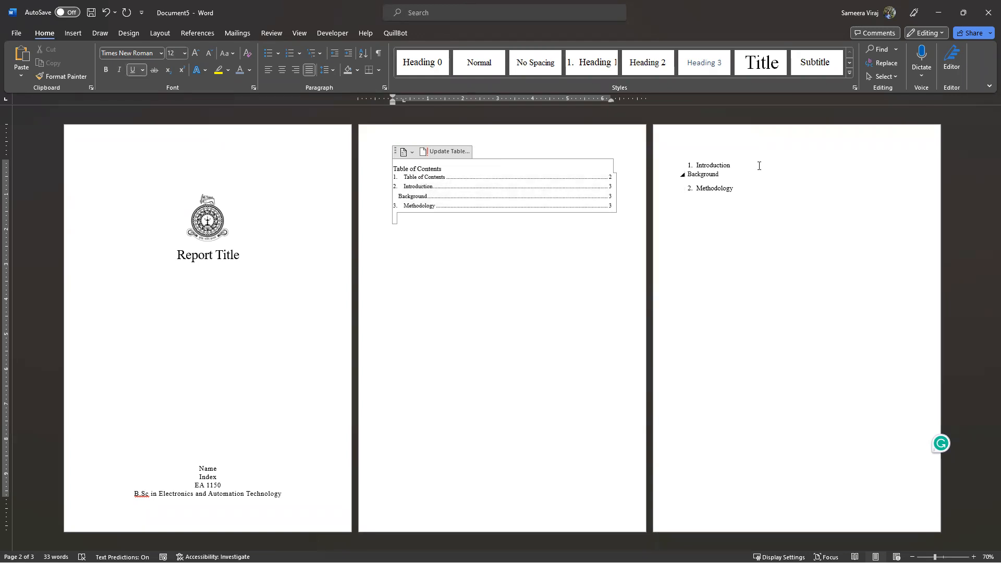
click(720, 165)
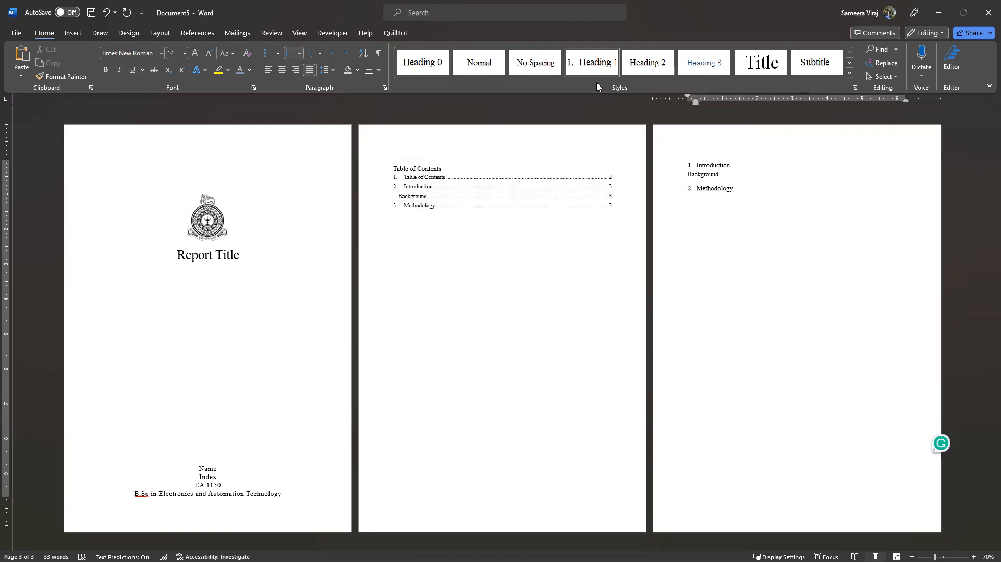
click(711, 173)
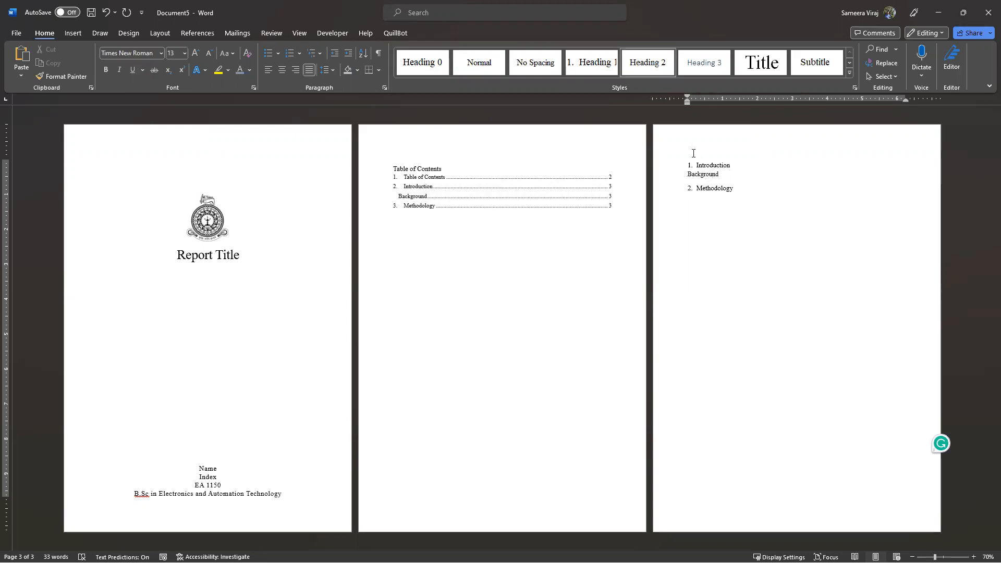
click(708, 191)
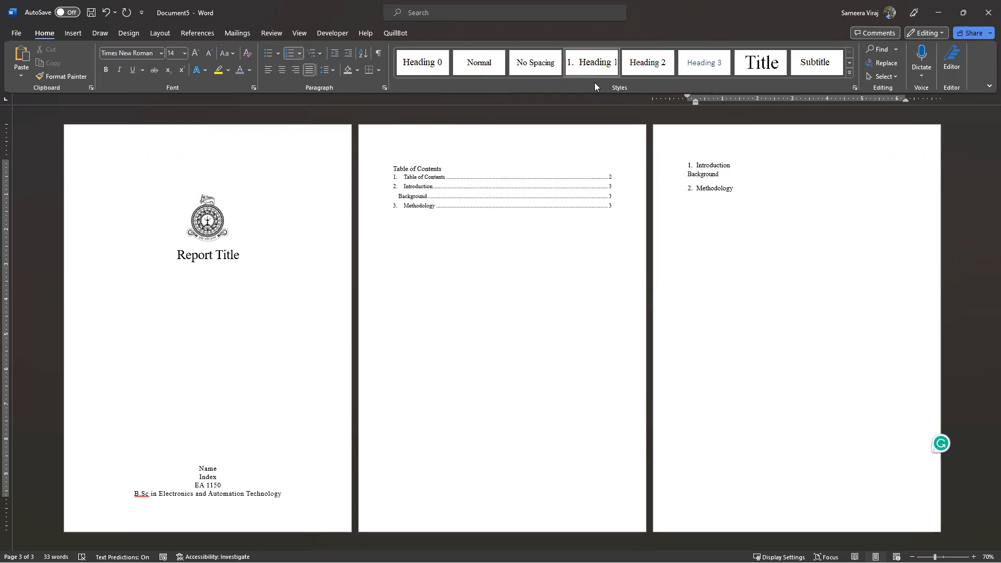
click(706, 172)
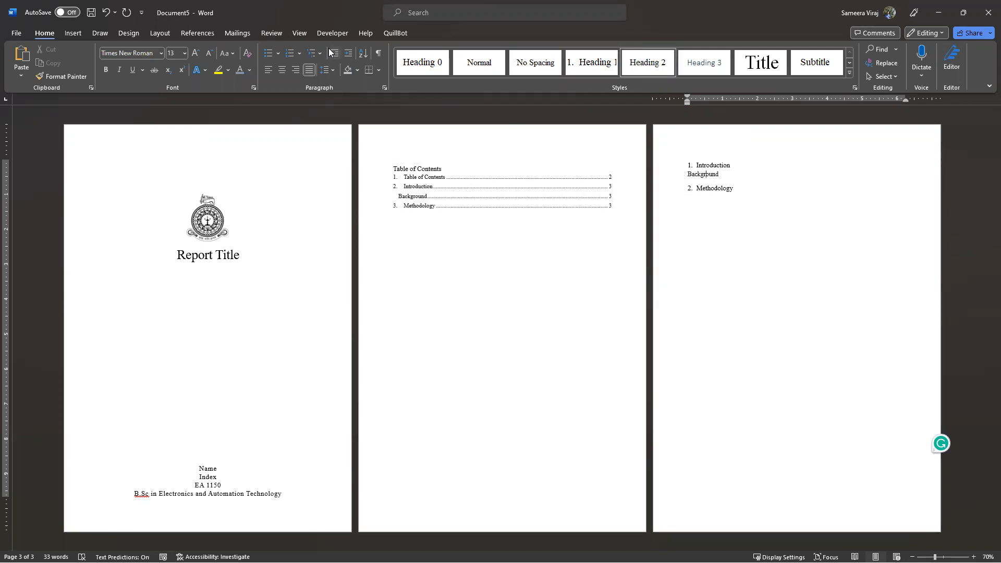
click(287, 56)
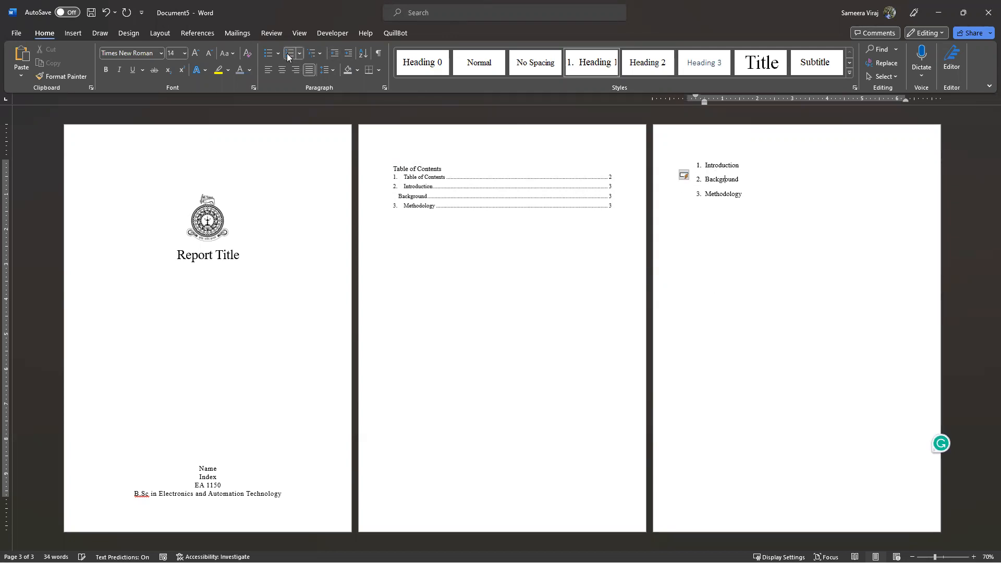
drag(704, 102, 696, 102)
click(716, 165)
click(716, 178)
click(647, 60)
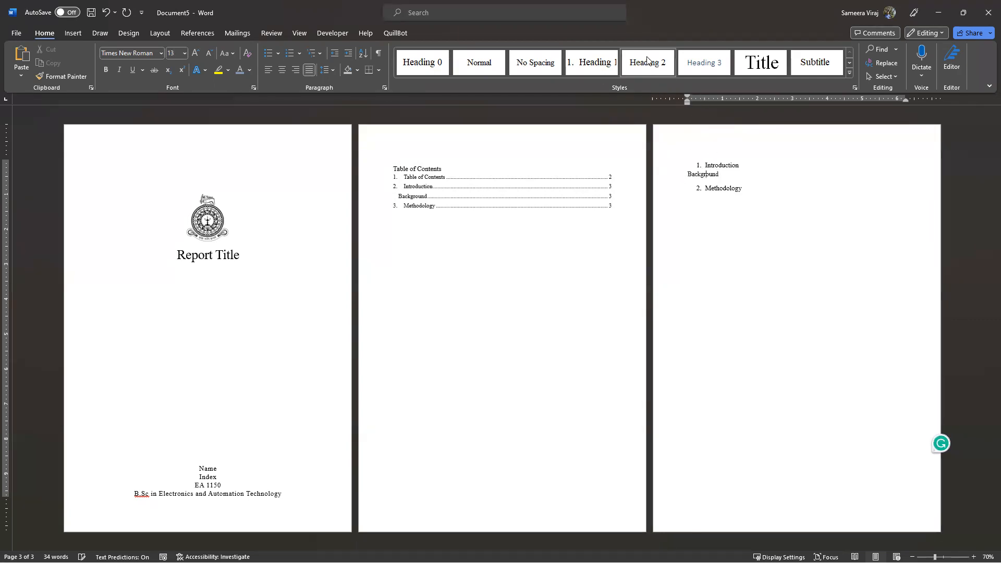
click(712, 165)
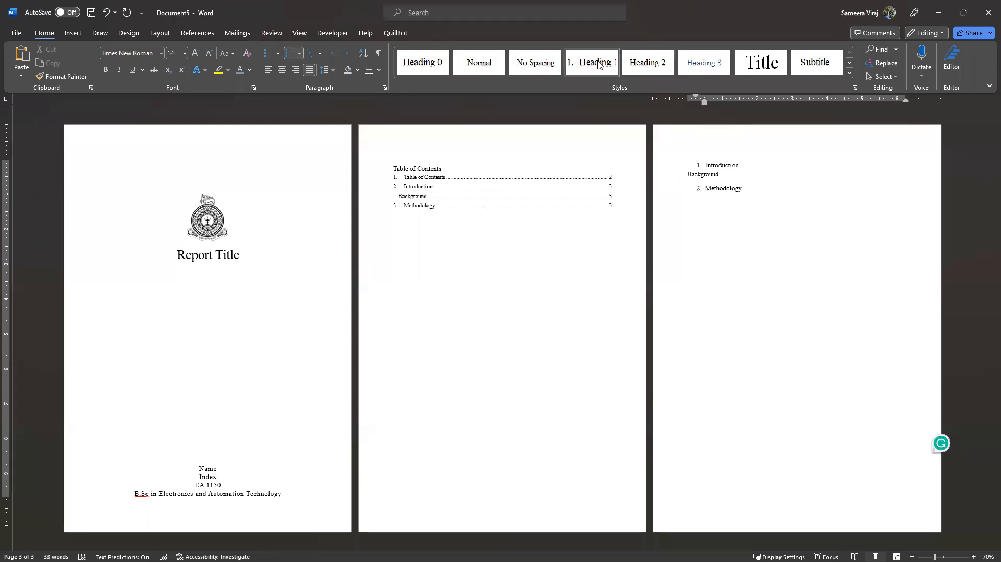
key(ctrl+z)
click(744, 176)
key(ctrl+z)
key(ctrl+z)
key(ctrl+z)
key(ctrl+z)
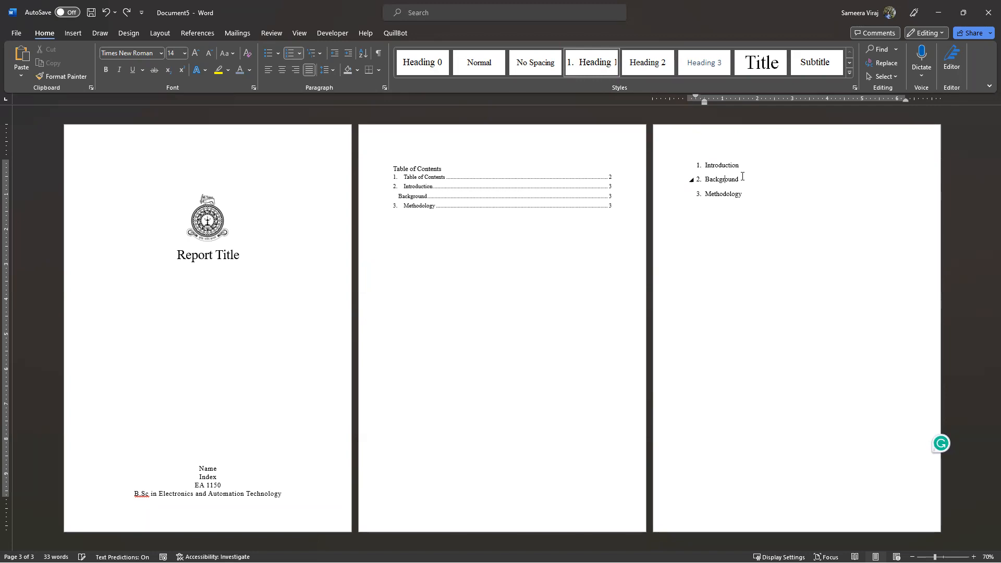
key(ctrl+z)
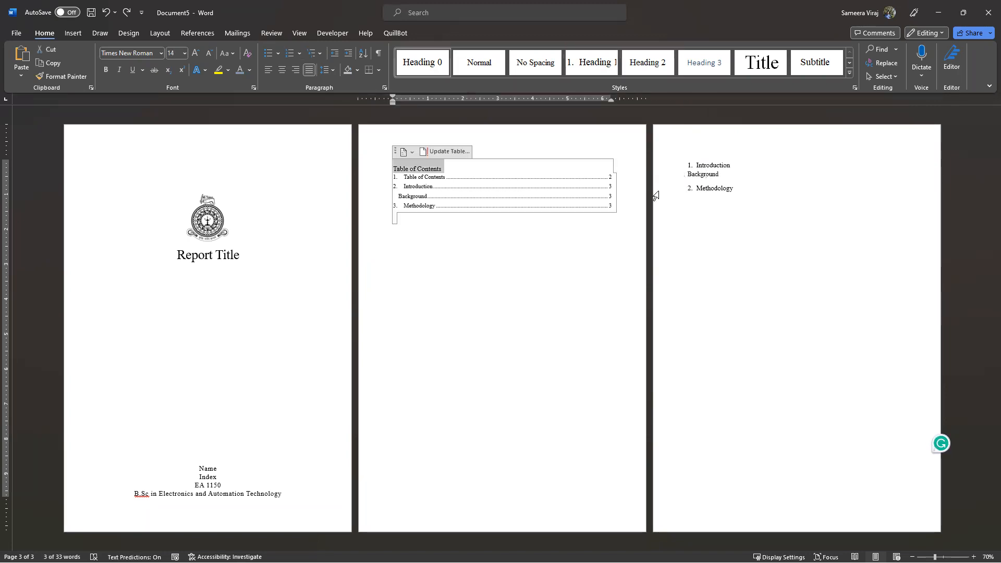
Turn on numbering for the Background heading and update the Heading 2 style to match it
click(708, 174)
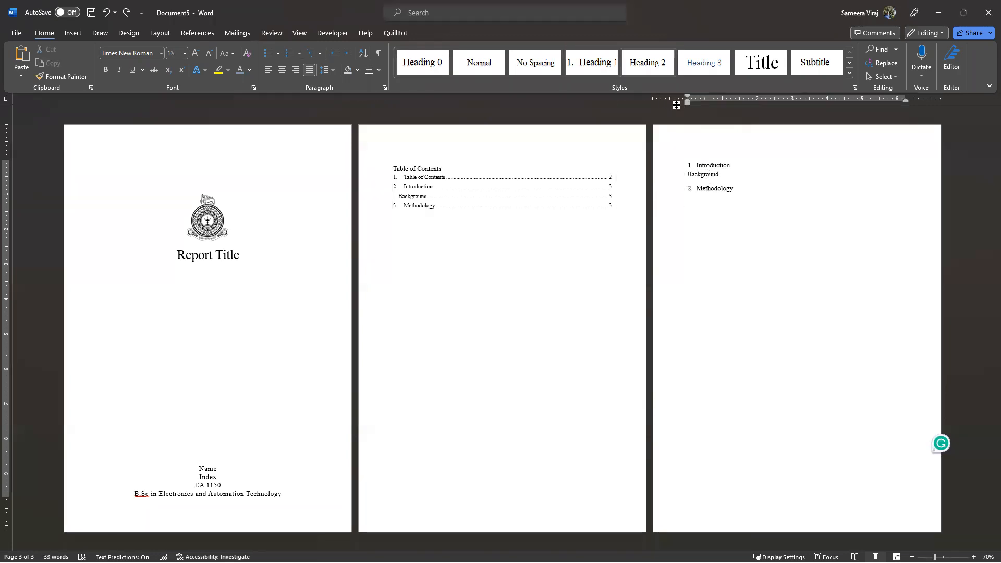
click(286, 52)
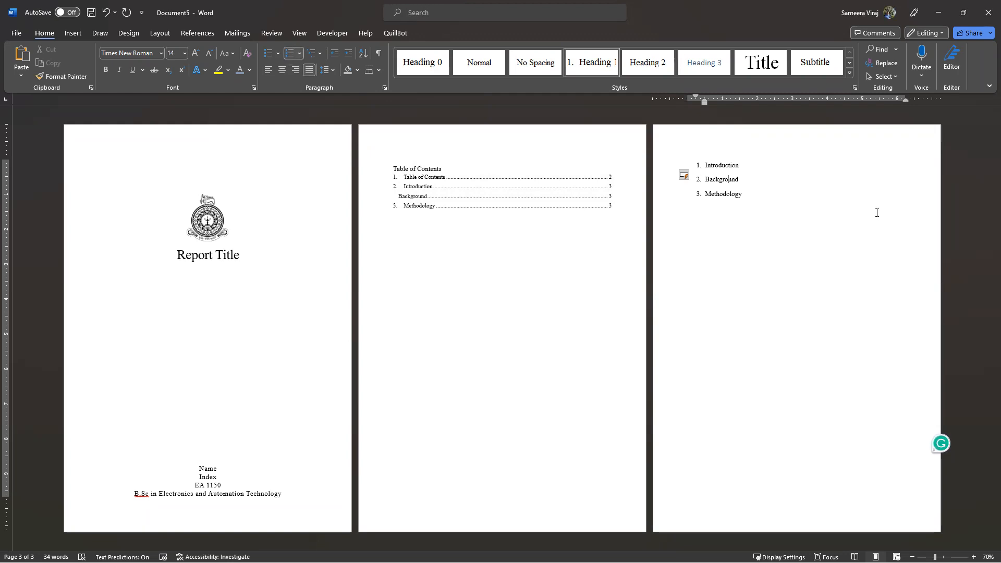
right_click(645, 63)
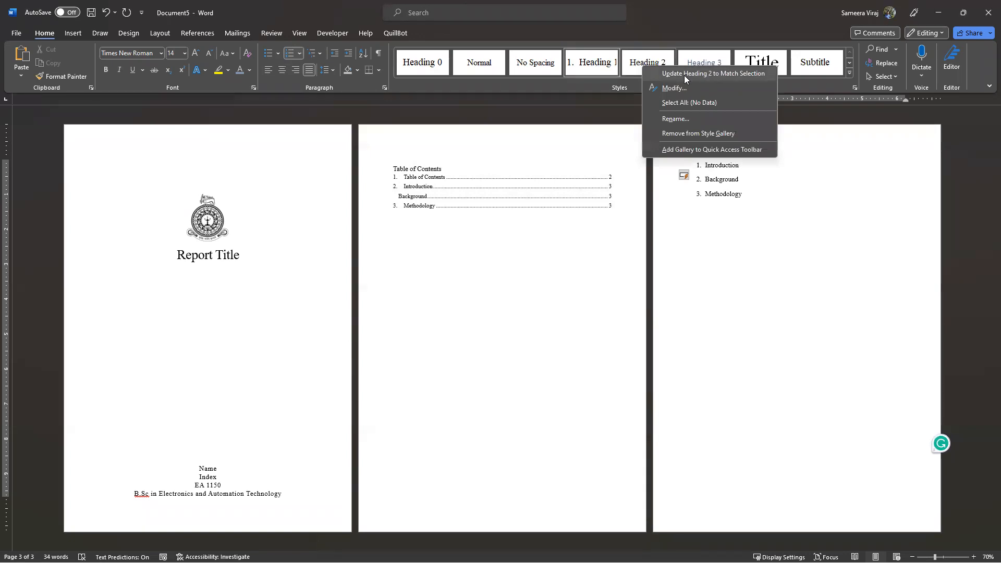
click(684, 74)
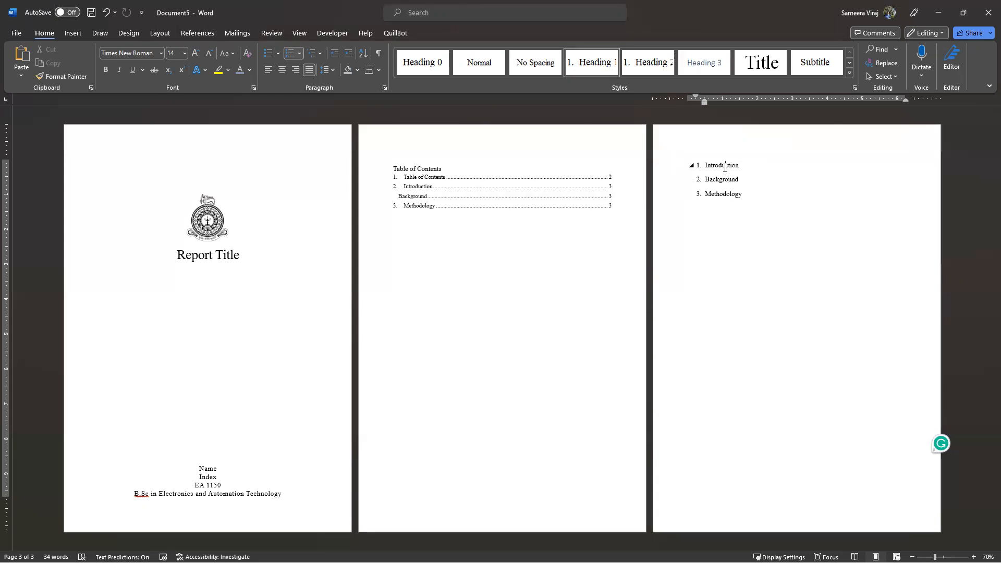
Apply the multilevel list that numbers headings as 1 Heading 1, 1.1 Heading 2 and 1.1.1 Heading 3
click(600, 72)
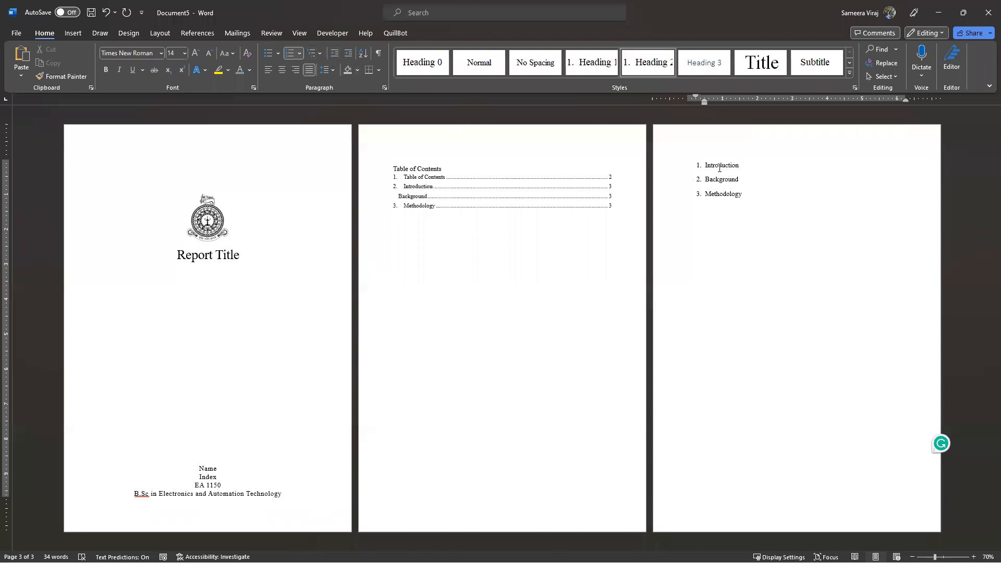
click(320, 54)
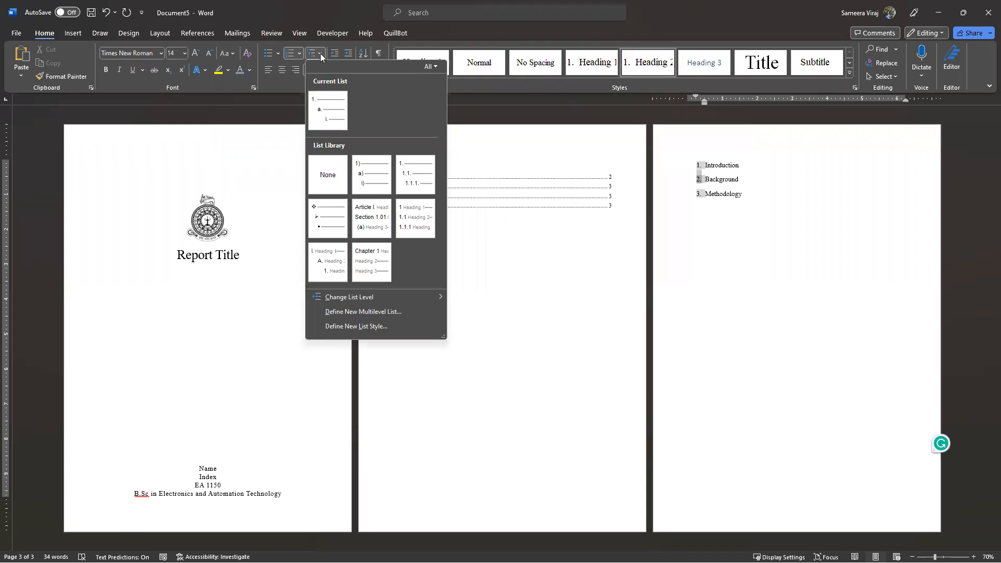
mouse_move(420, 219)
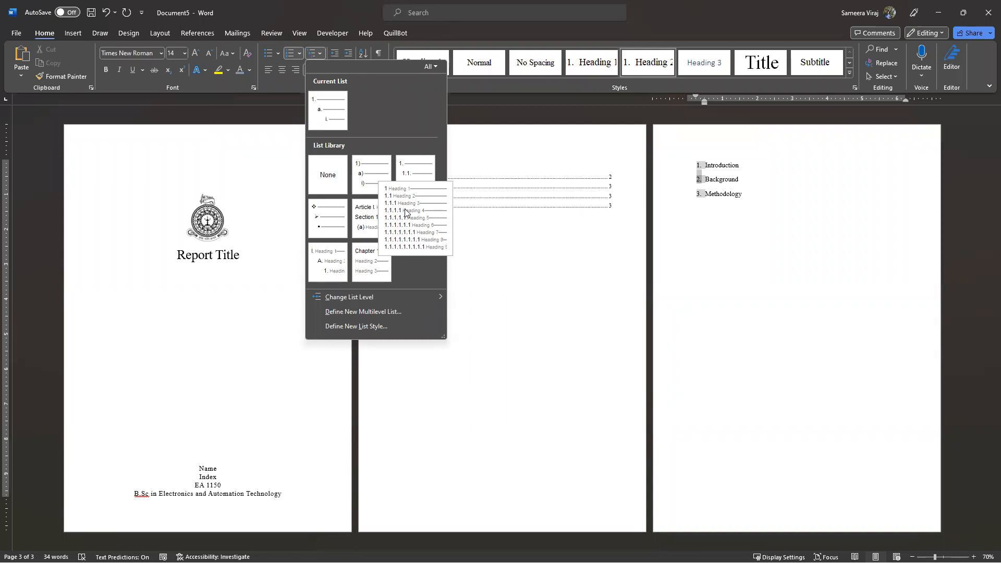
click(405, 211)
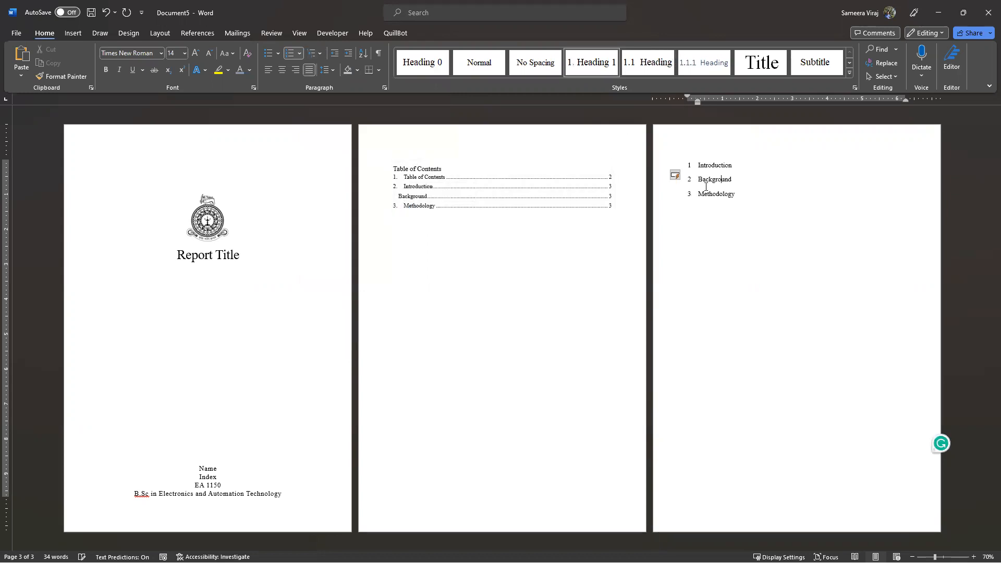
Apply the Heading 2 style to the Background heading below Introduction
click(721, 165)
click(632, 69)
click(737, 193)
drag(737, 179, 701, 179)
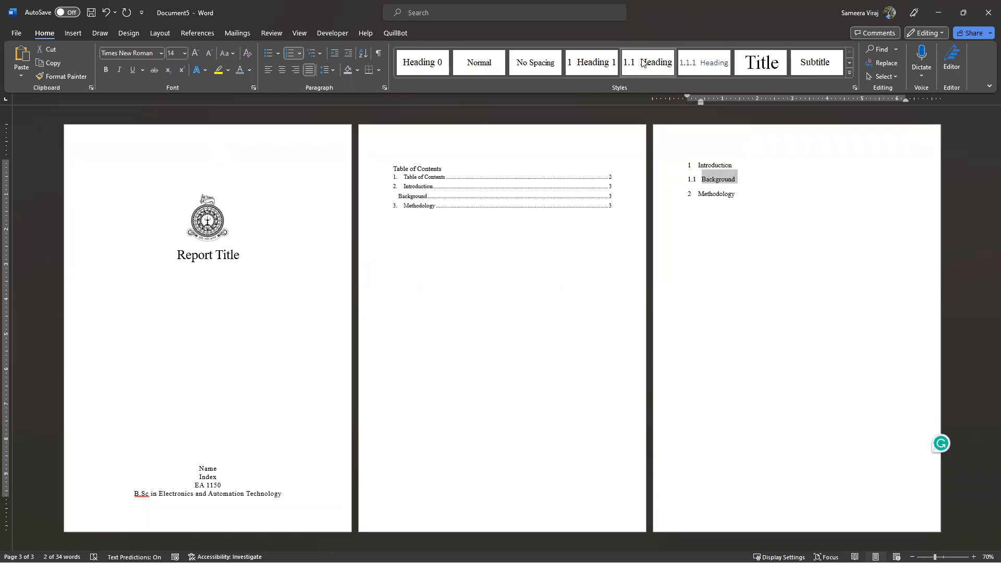
Update the entire table of contents to match the multilevel heading numbering
click(658, 64)
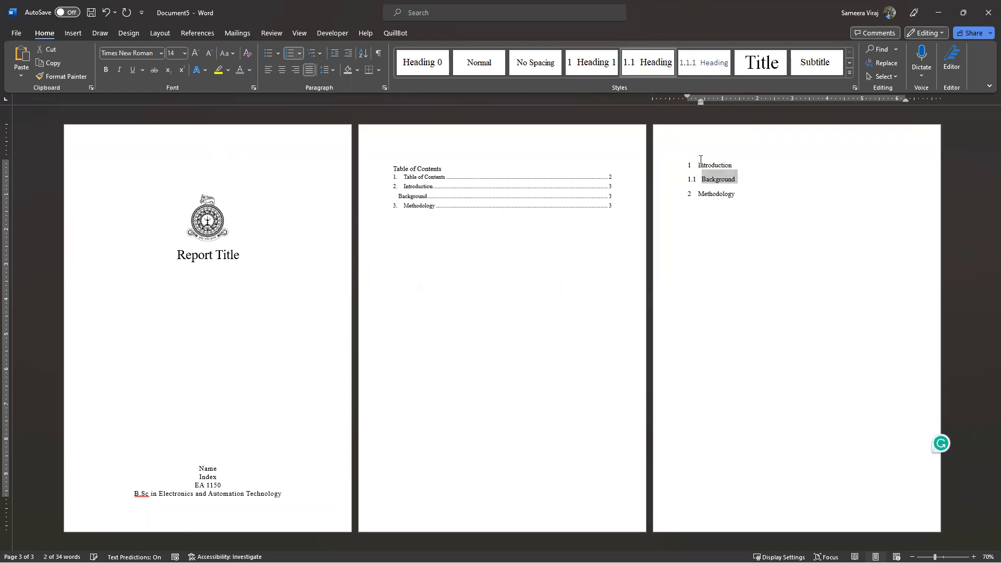
click(712, 192)
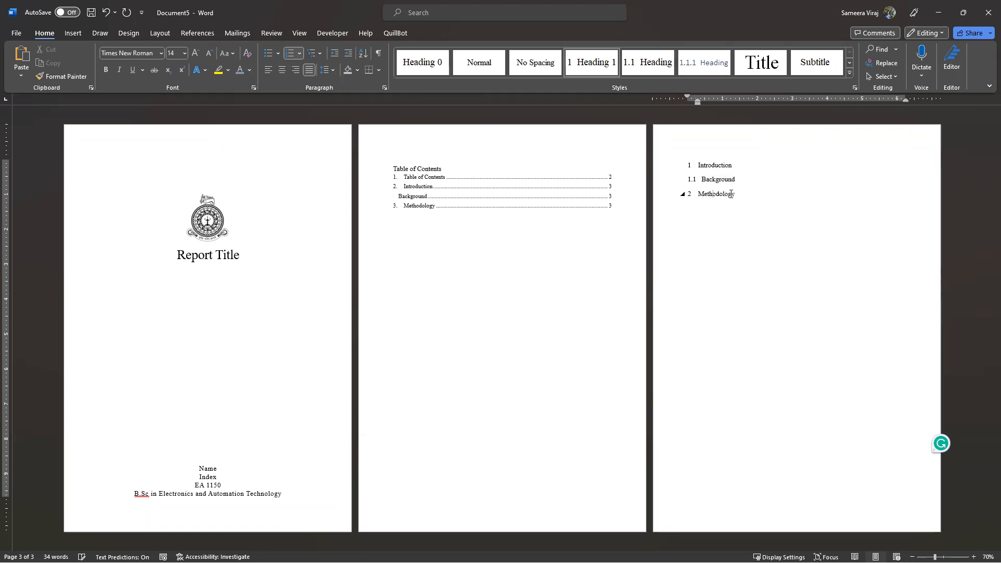
click(463, 195)
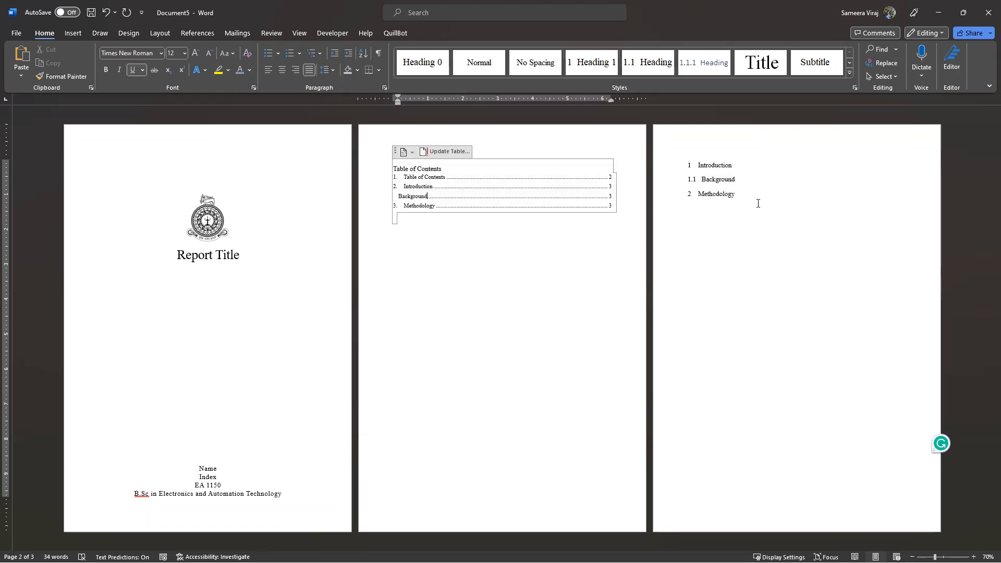
click(434, 153)
click(455, 287)
click(495, 301)
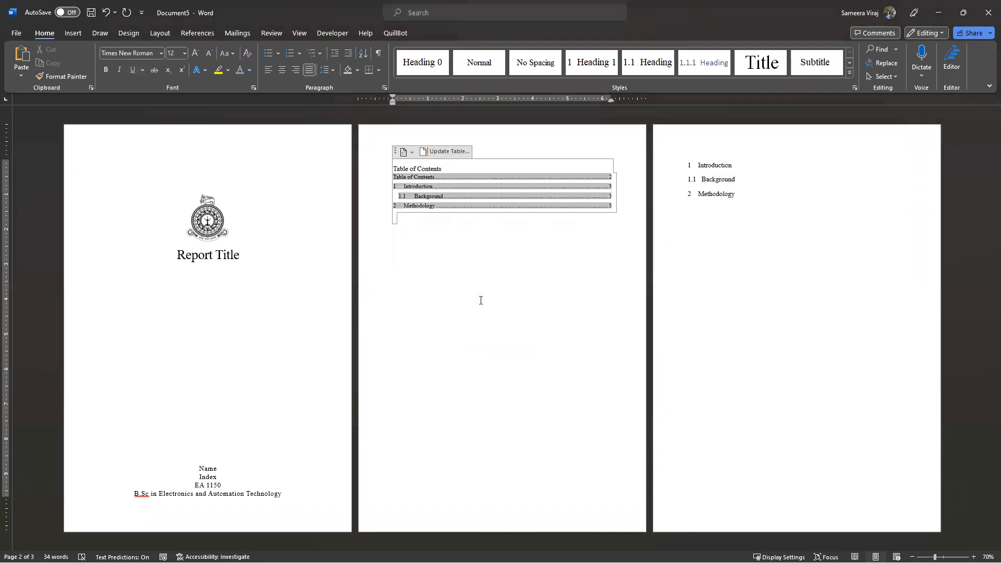
Reapply the Heading 0 style to the Table of Contents title on page 2
click(417, 173)
drag(435, 178, 403, 175)
click(389, 169)
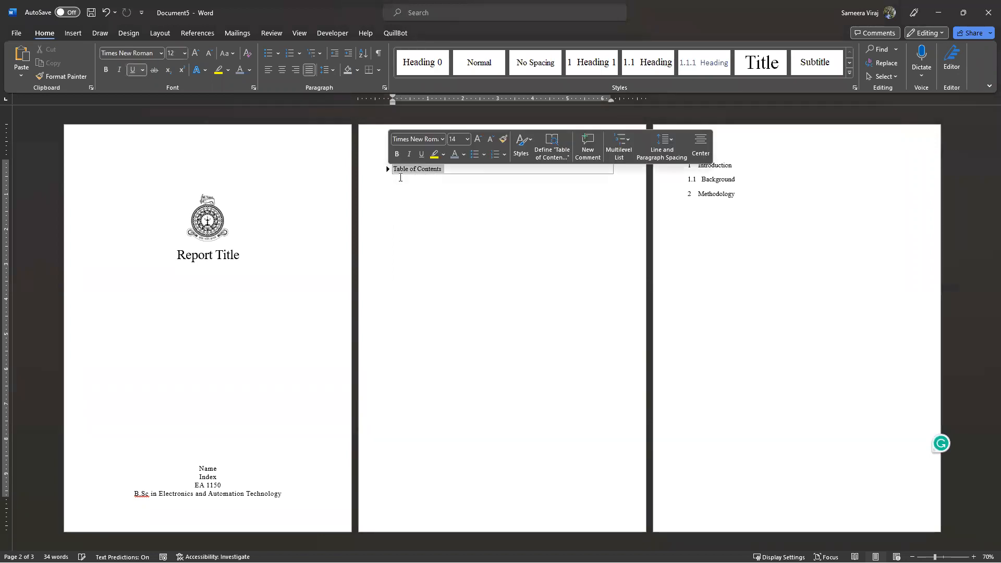
click(416, 172)
click(388, 169)
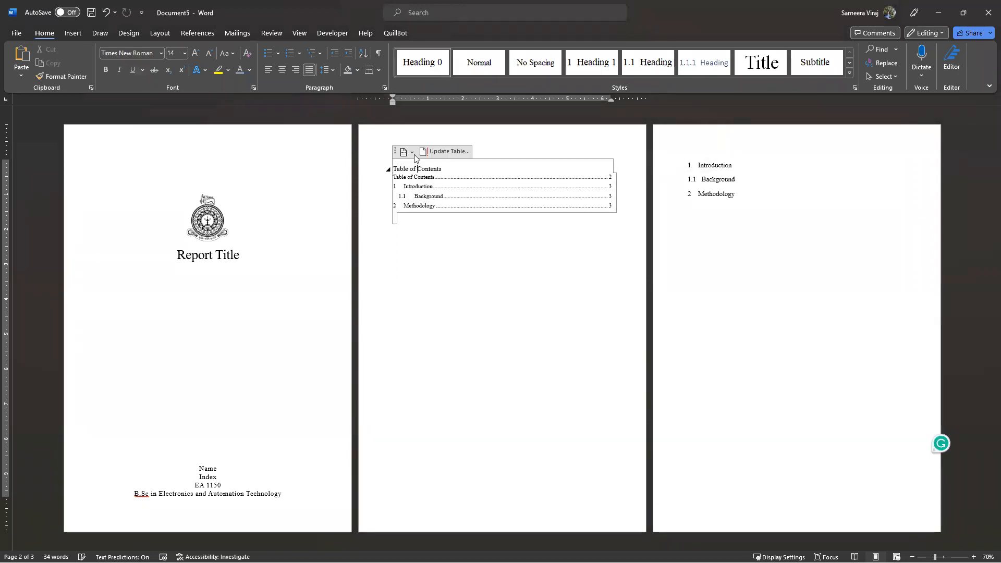
drag(444, 170, 393, 170)
click(416, 63)
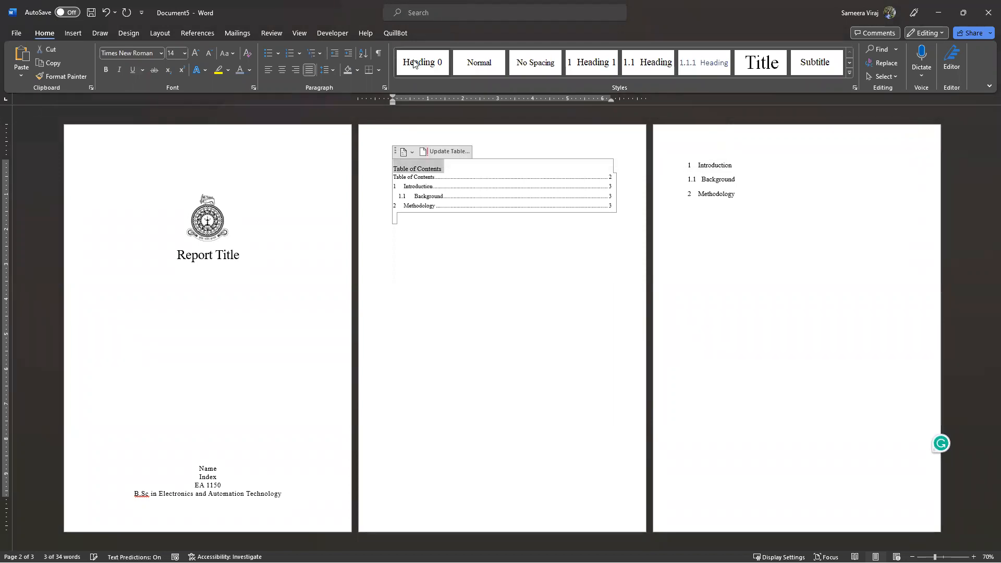
Update the entire table of contents again after restyling its title
click(448, 152)
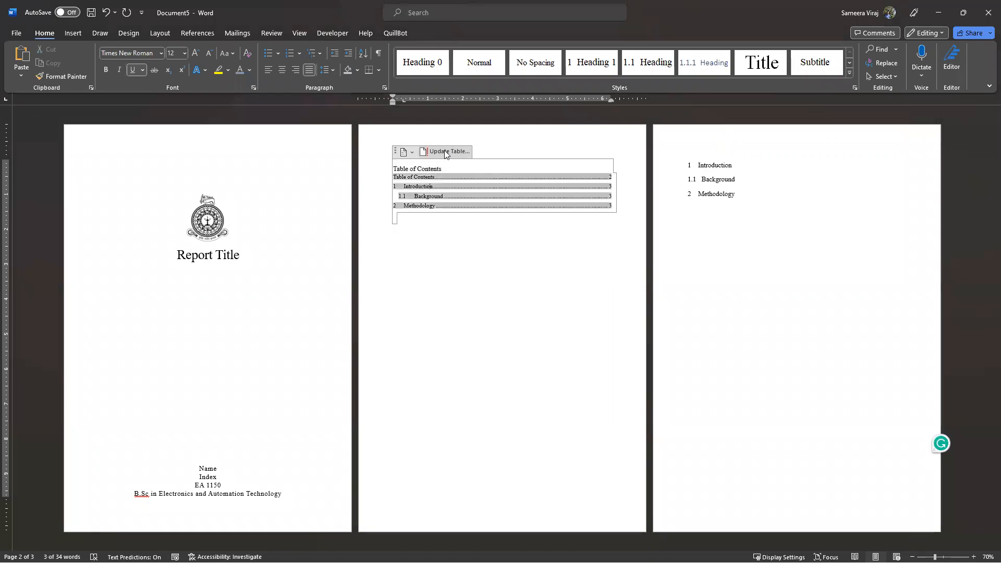
click(474, 285)
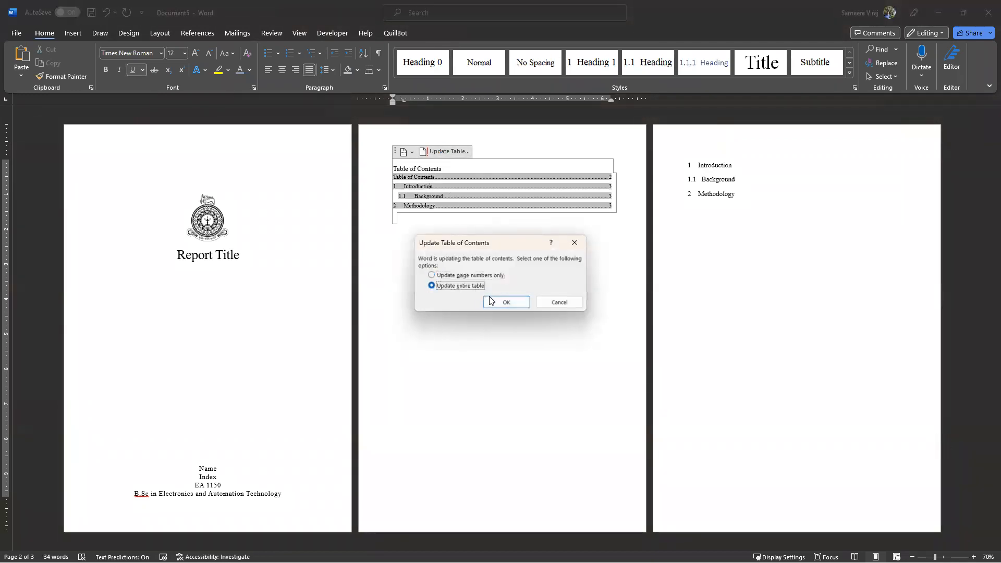
click(504, 302)
Apply the Heading 0 style to the "Table of Contents" entry line inside the table of contents
double_click(410, 176)
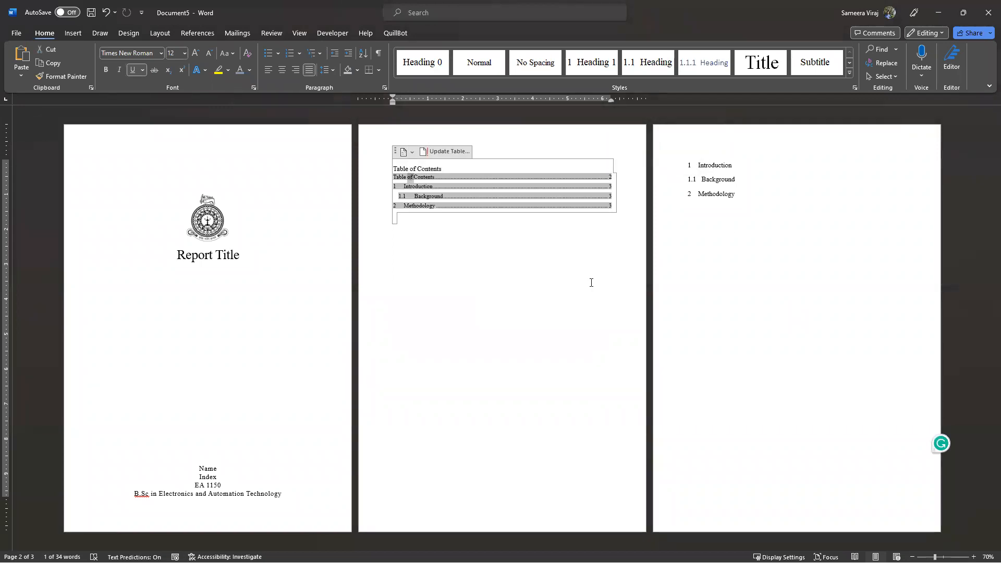
key(Left)
key(Left)
key(Left)
key(Left)
key(Left)
key(Left)
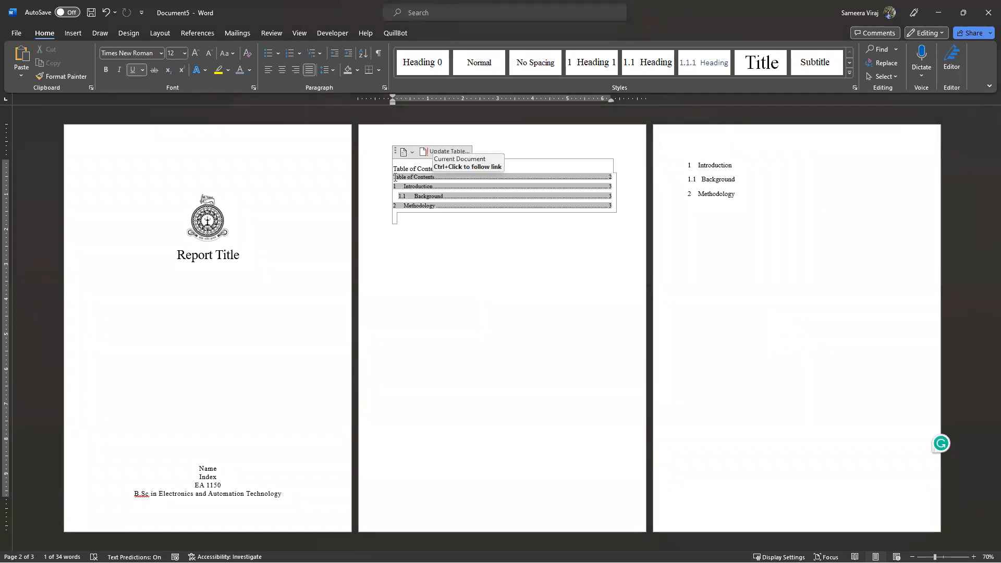
click(417, 68)
Modify the Heading 0 style so it is based on Normal and uses Normal for the following paragraph
right_click(417, 67)
click(429, 90)
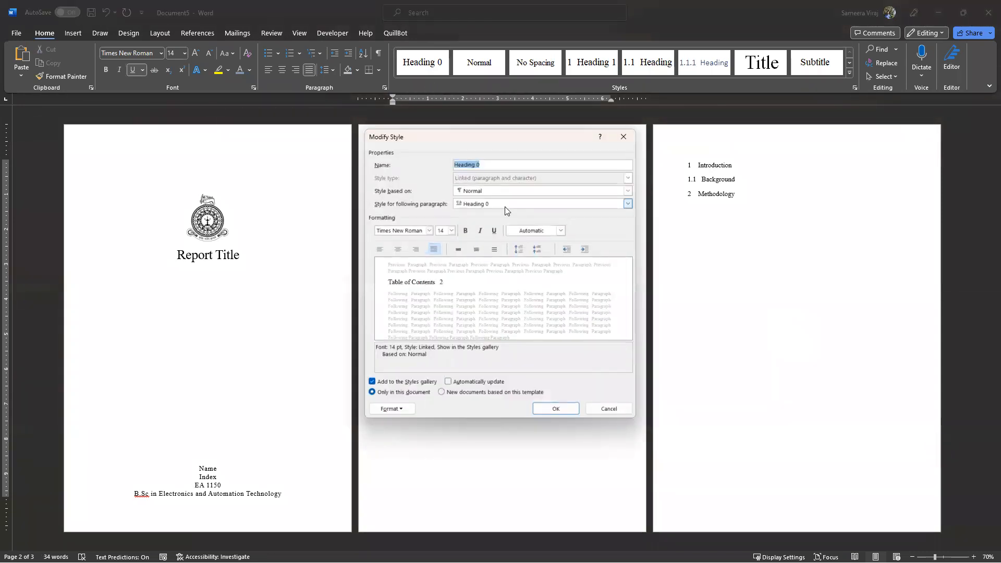
click(627, 191)
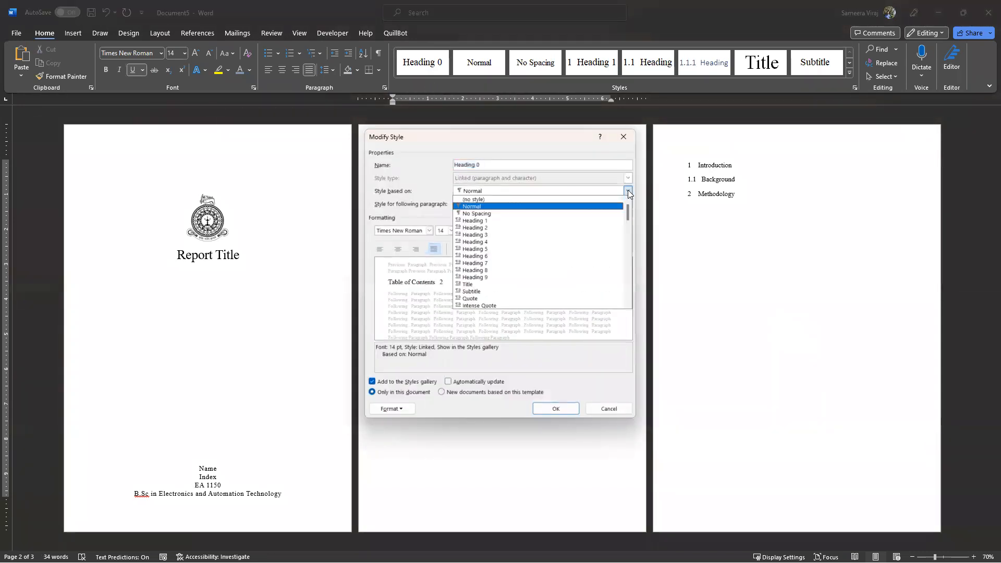
click(492, 206)
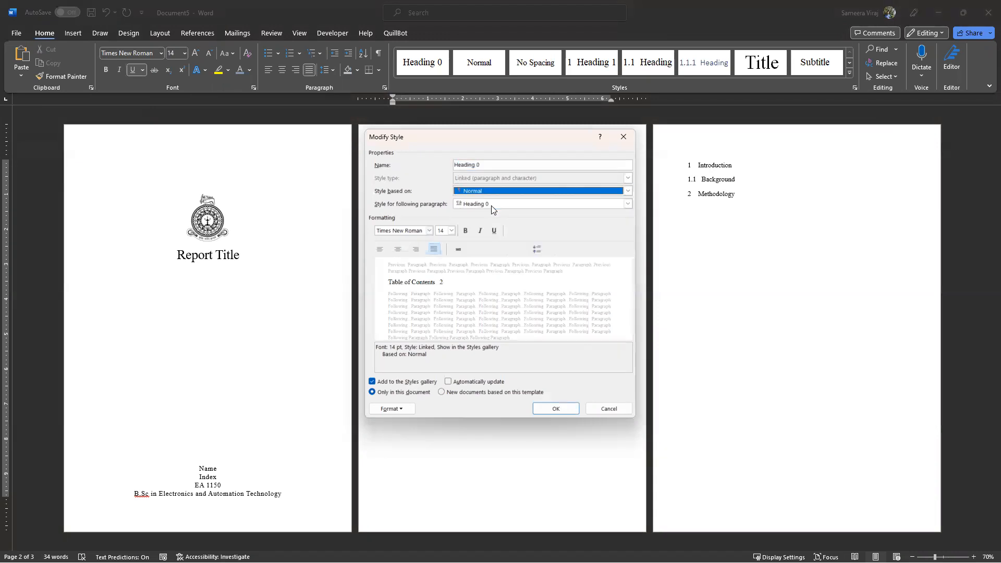
click(628, 204)
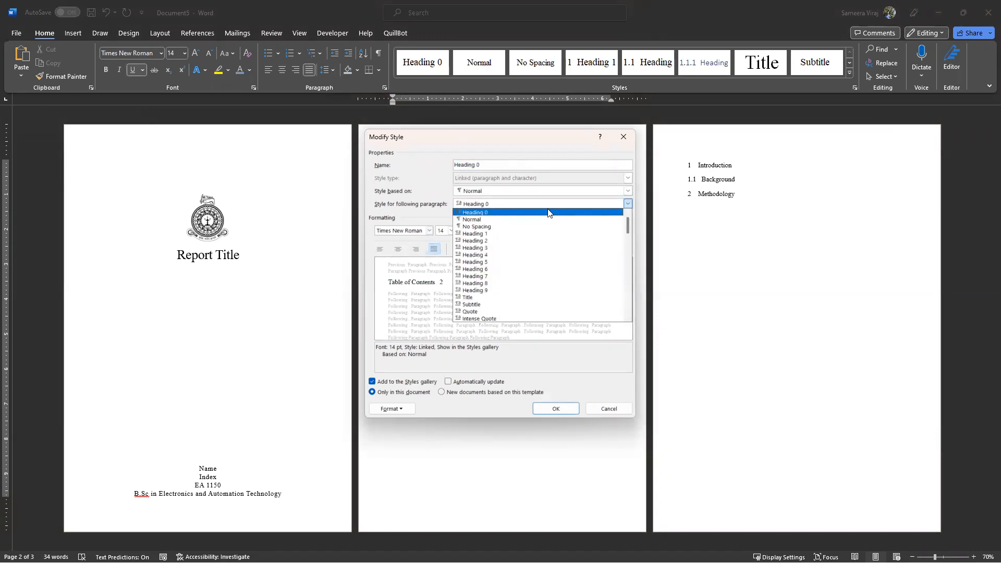
click(470, 217)
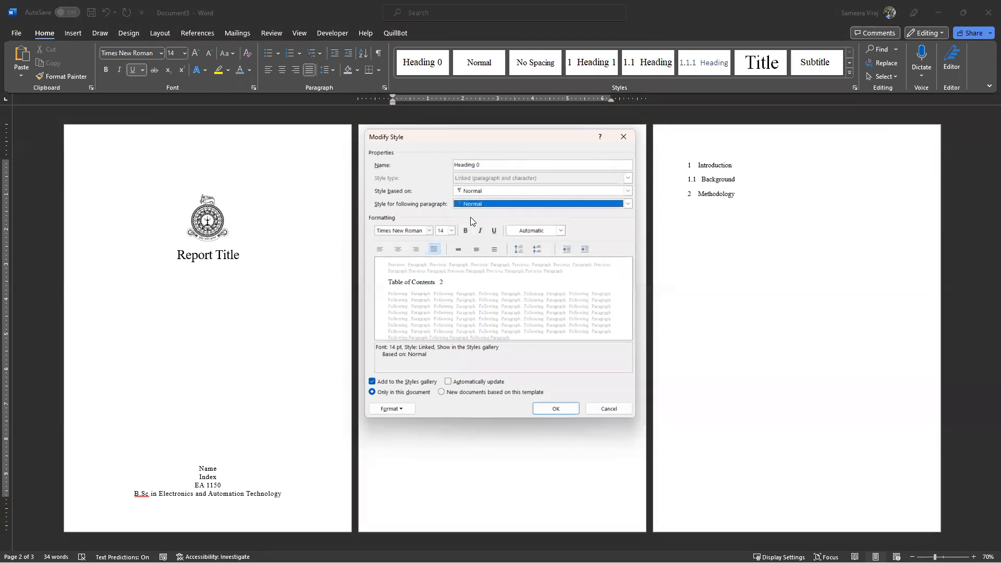
click(552, 411)
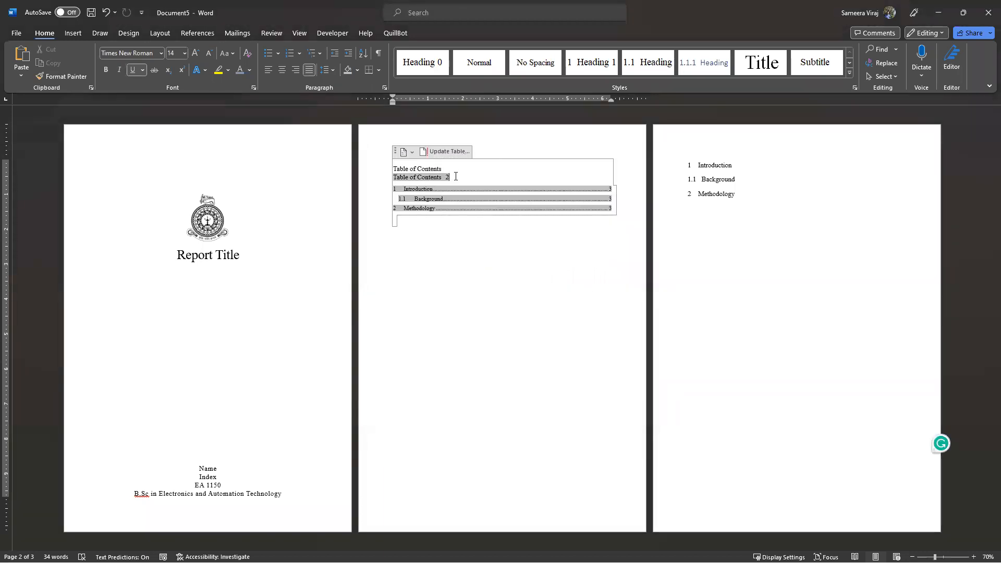
Delete the "Table of Contents" entry line and the remaining entries beneath the table's title
triple_click(423, 178)
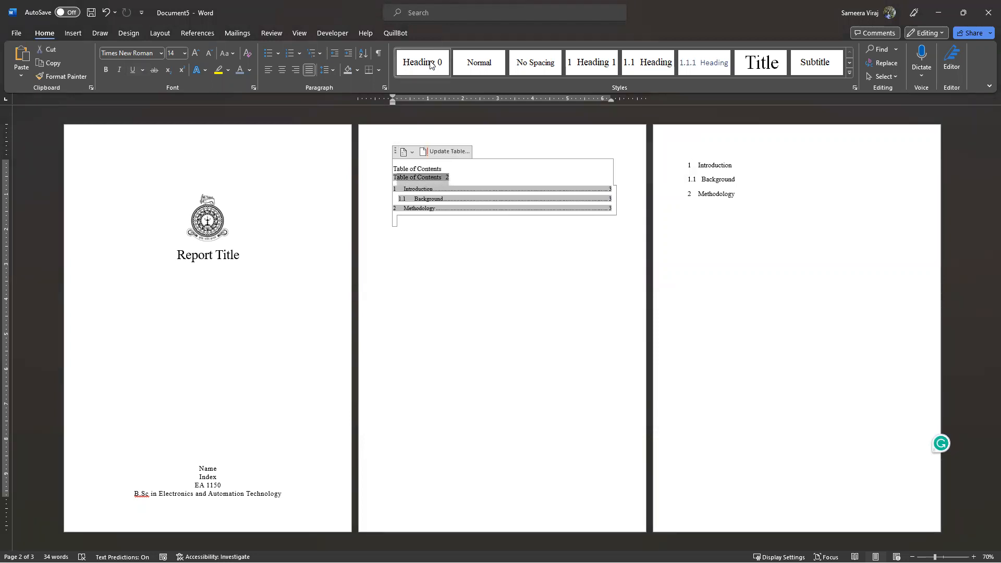
key(BackSpace)
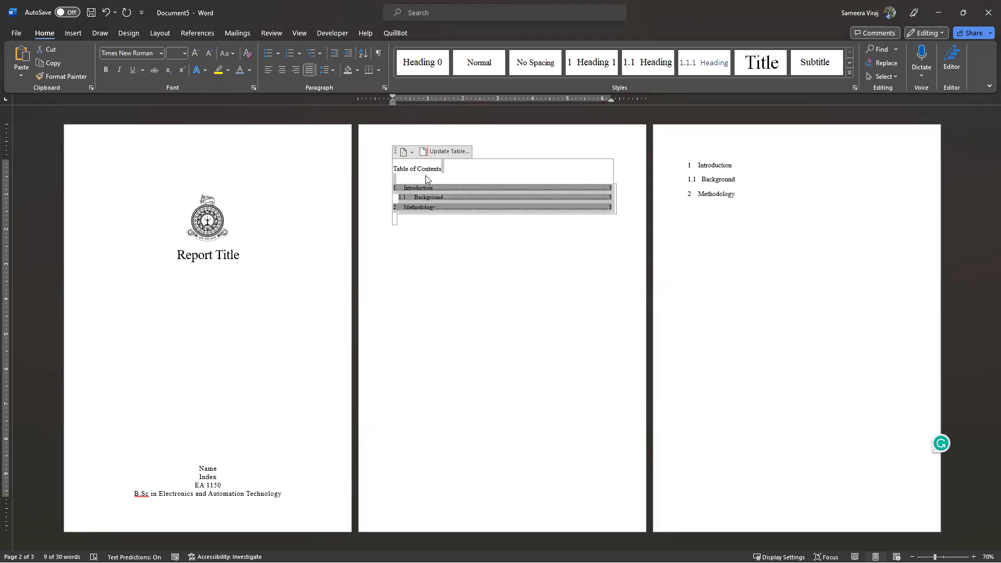
click(405, 179)
key(shift+Down)
key(shift+Down)
key(shift+Down)
key(BackSpace)
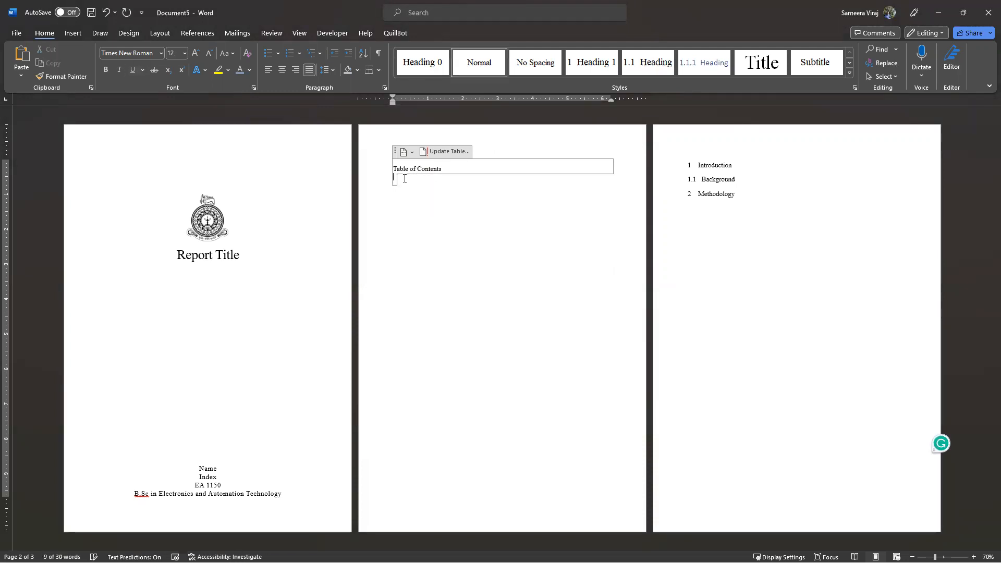
Undo the deletion of the remaining entries and update the entire table of contents
click(395, 151)
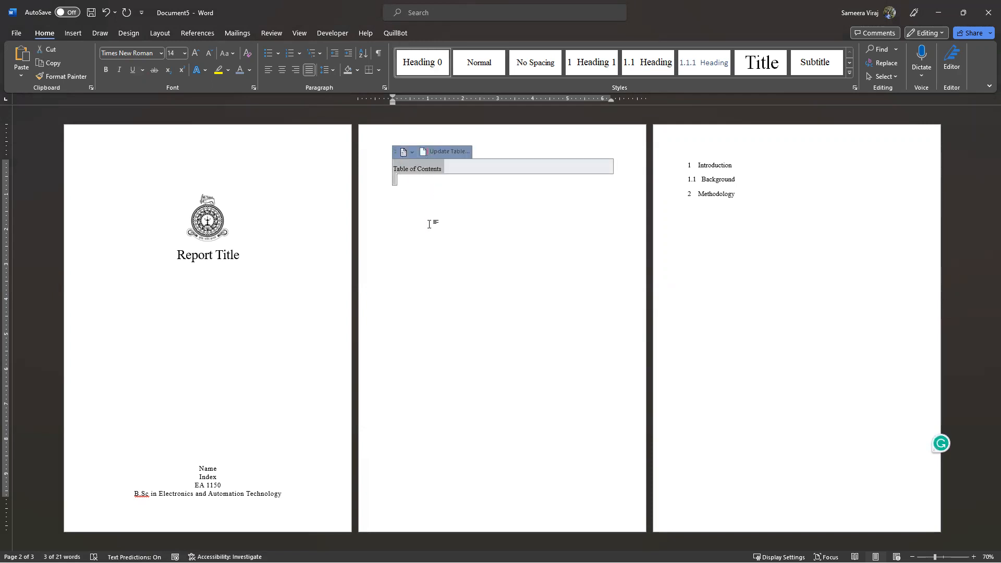
key(ctrl+z)
click(440, 197)
click(447, 152)
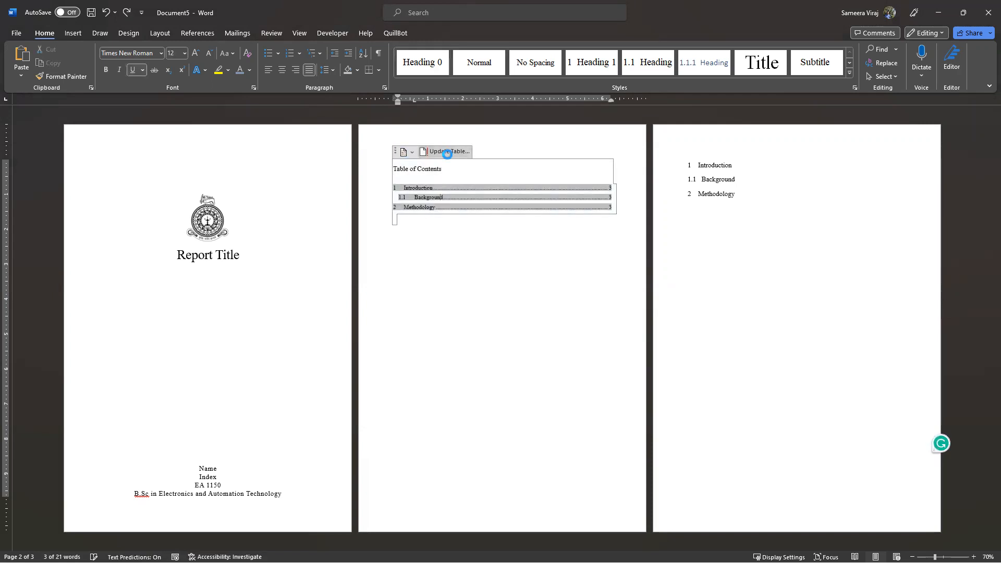
click(476, 283)
click(516, 302)
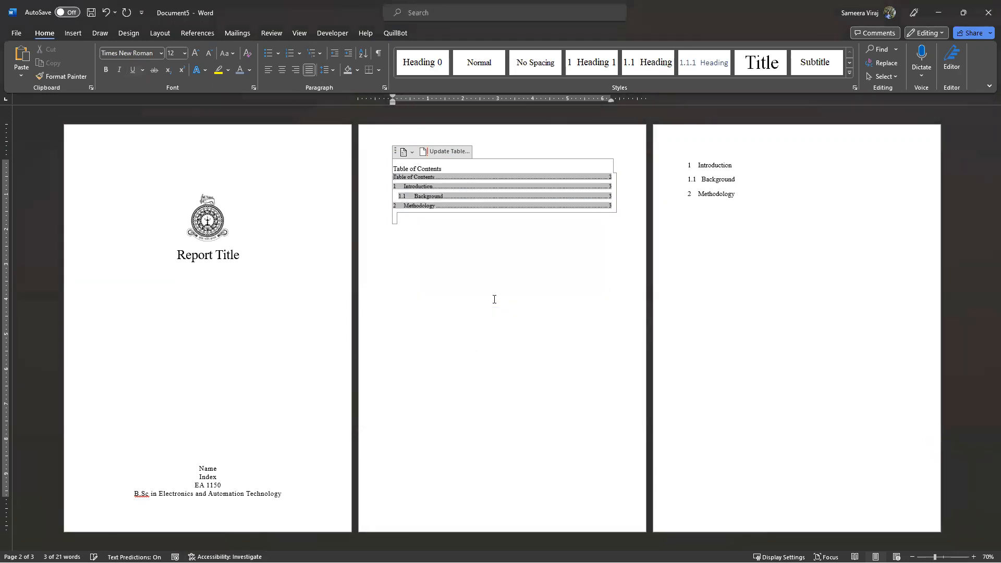
Delete the whole table of contents, including its title, from page 2
click(497, 273)
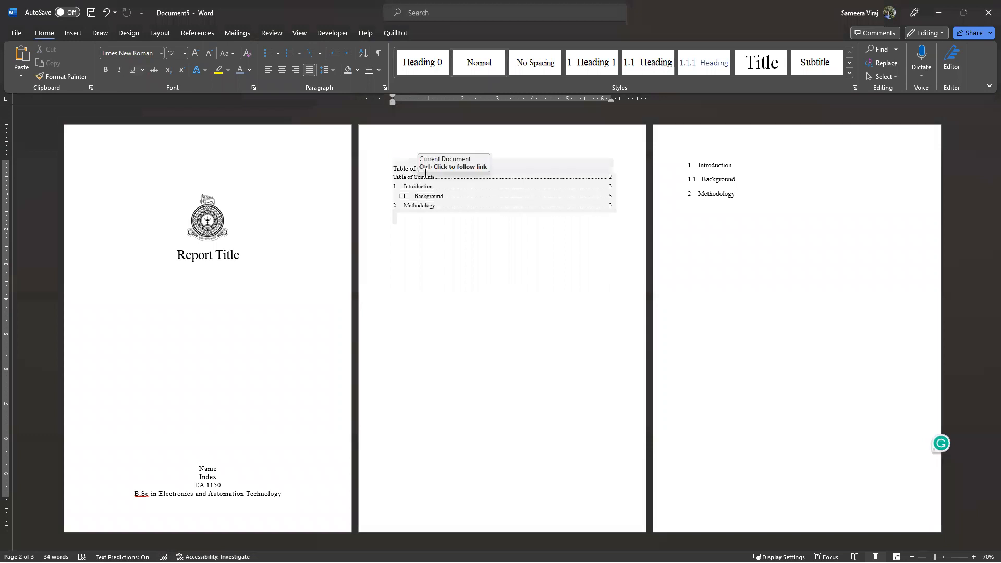
click(443, 170)
drag(443, 169, 394, 170)
shift+click(436, 196)
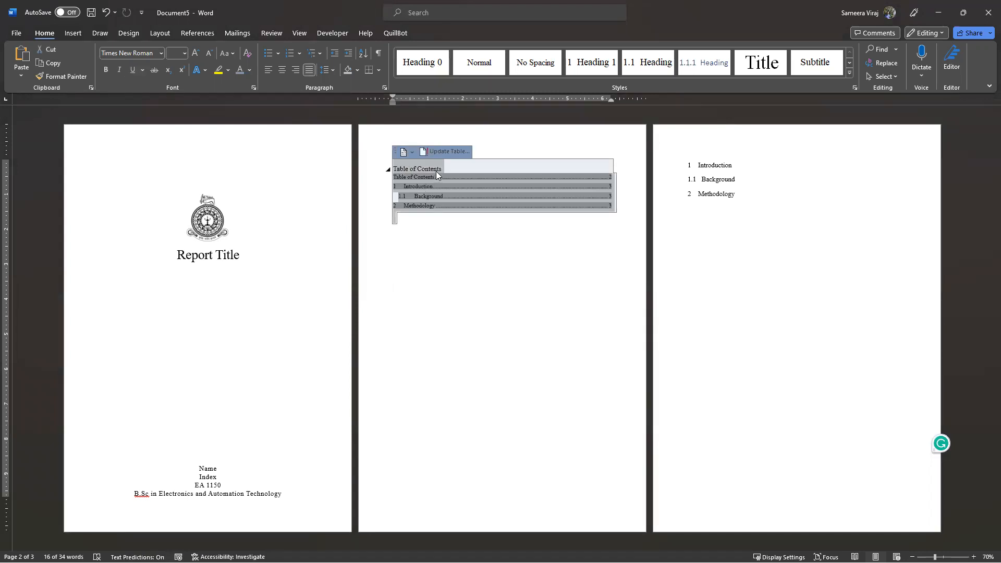
click(438, 185)
drag(387, 152, 403, 254)
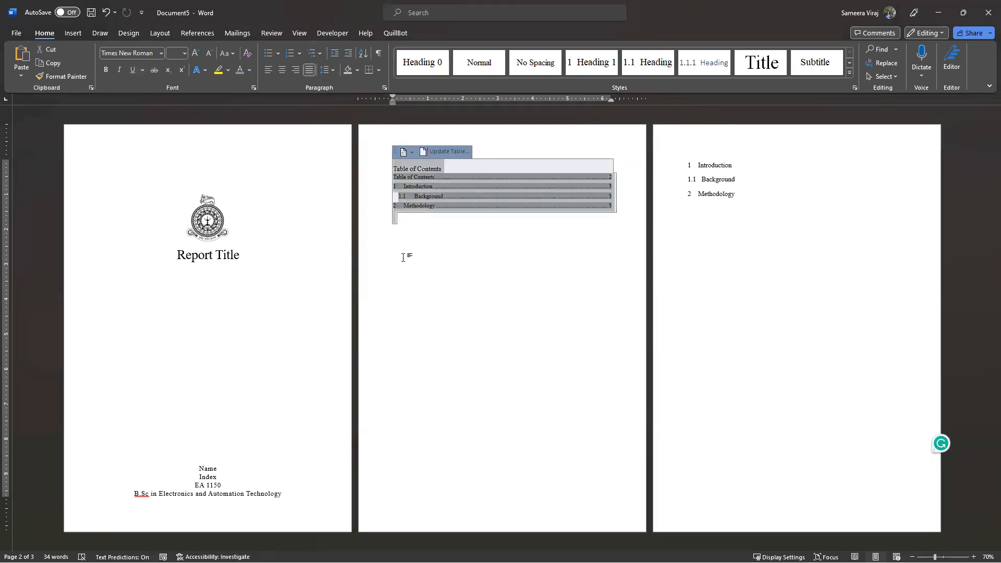
key(Delete)
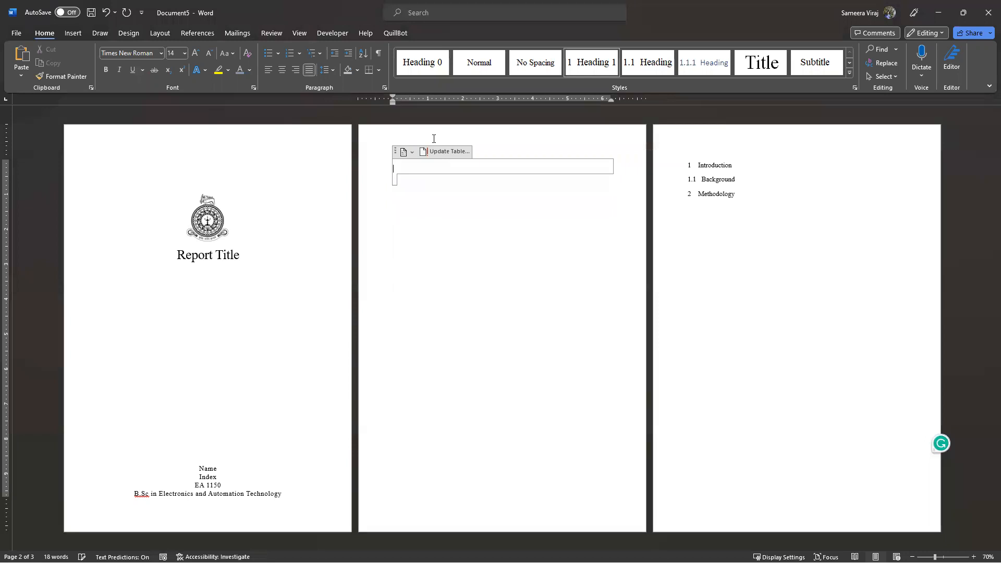
click(395, 151)
key(Delete)
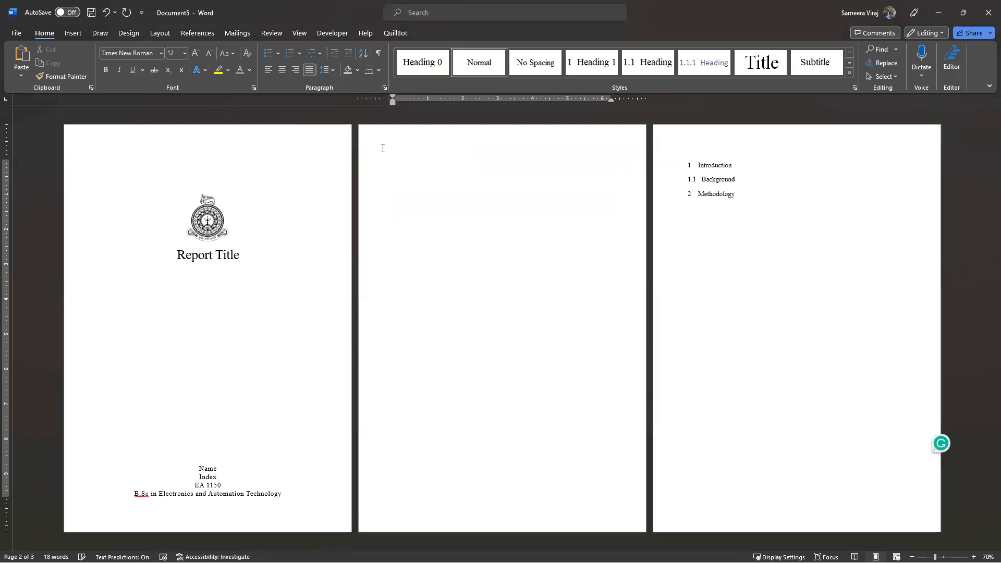
Insert the built-in Automatic Table 2 table of contents on the empty second page
click(161, 33)
click(198, 33)
click(26, 62)
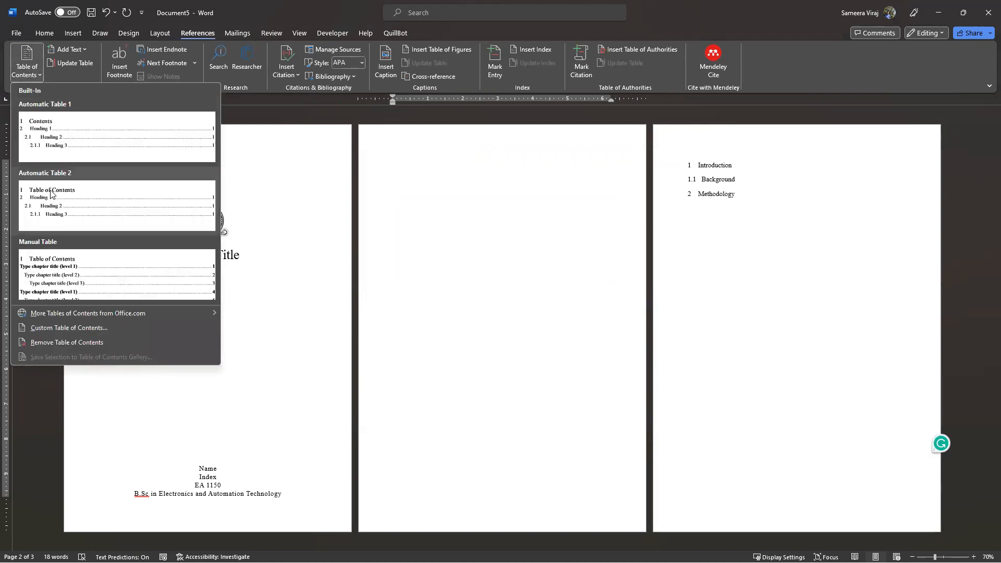
click(47, 120)
click(422, 186)
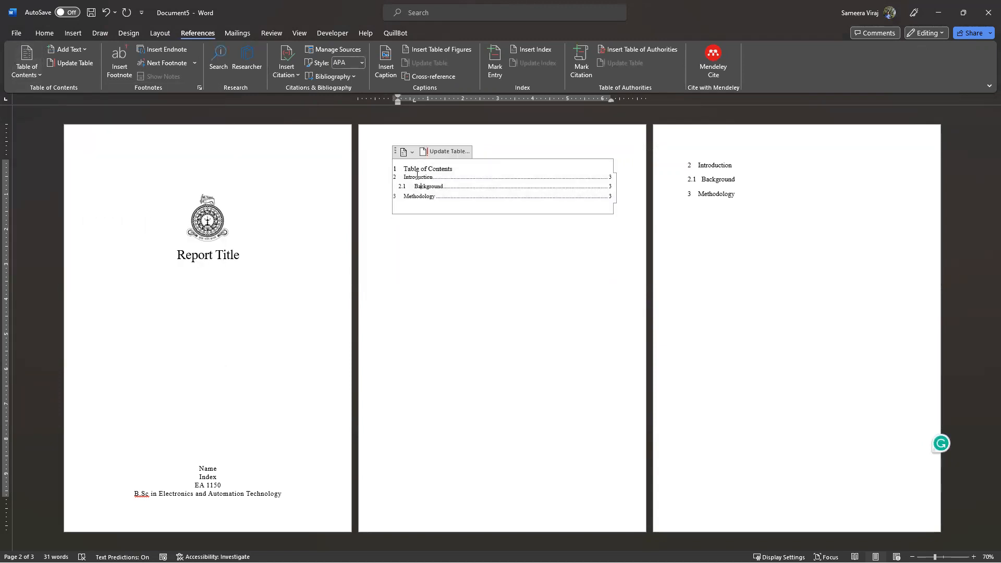
Modify the numbering format of the Heading 0 style with the new Table of Contents title selected
click(417, 177)
key(Up)
drag(458, 171, 406, 170)
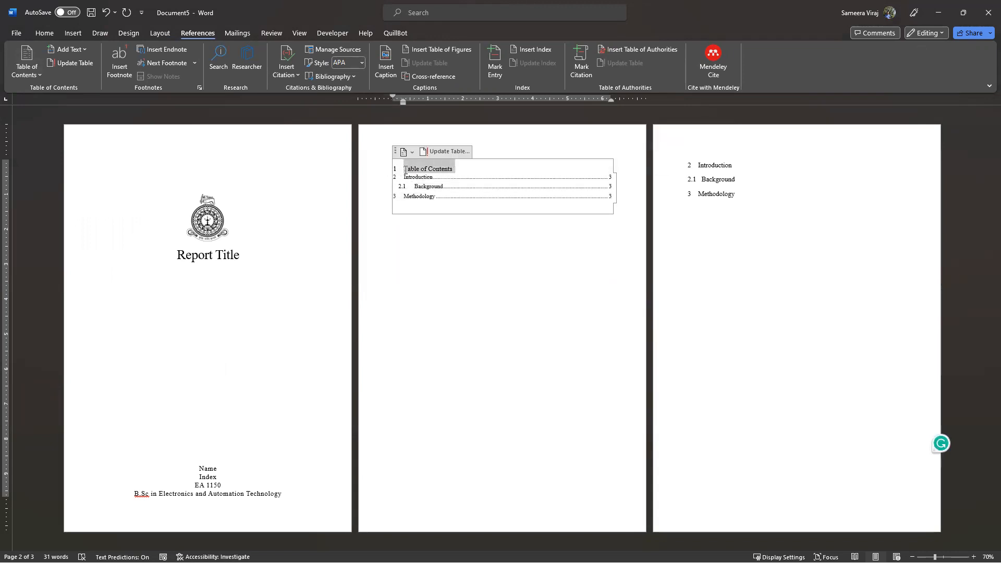
click(58, 32)
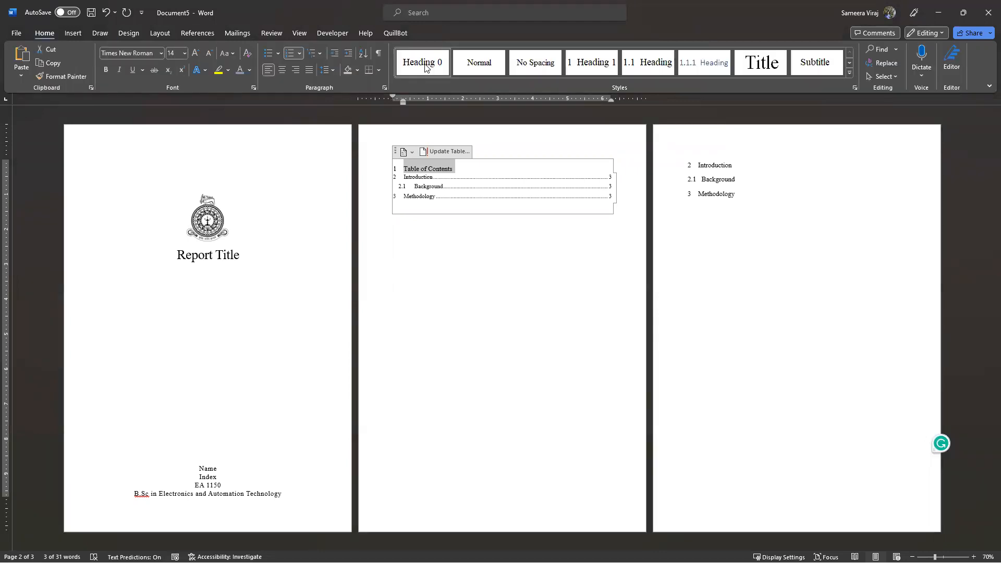
right_click(417, 64)
click(444, 81)
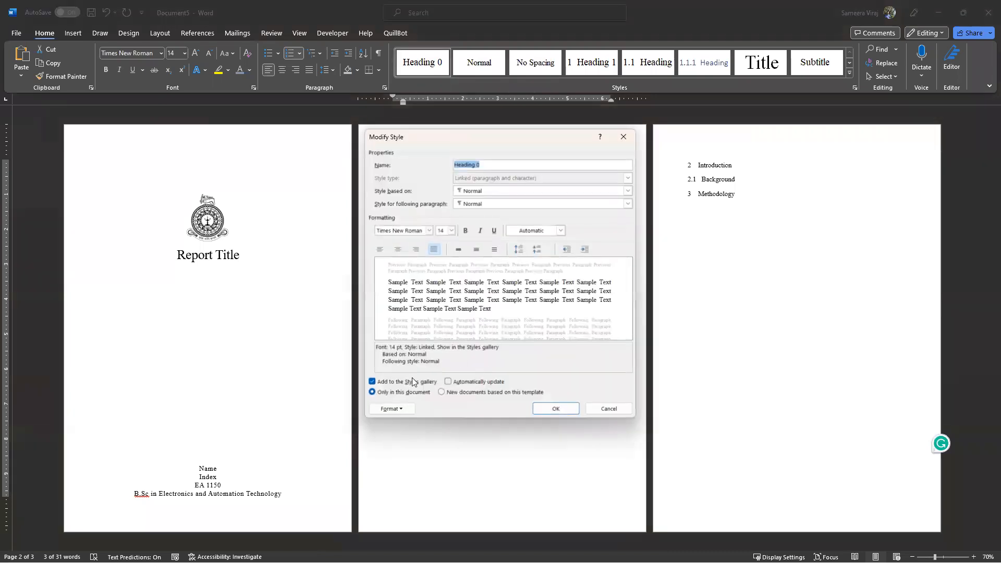
click(392, 409)
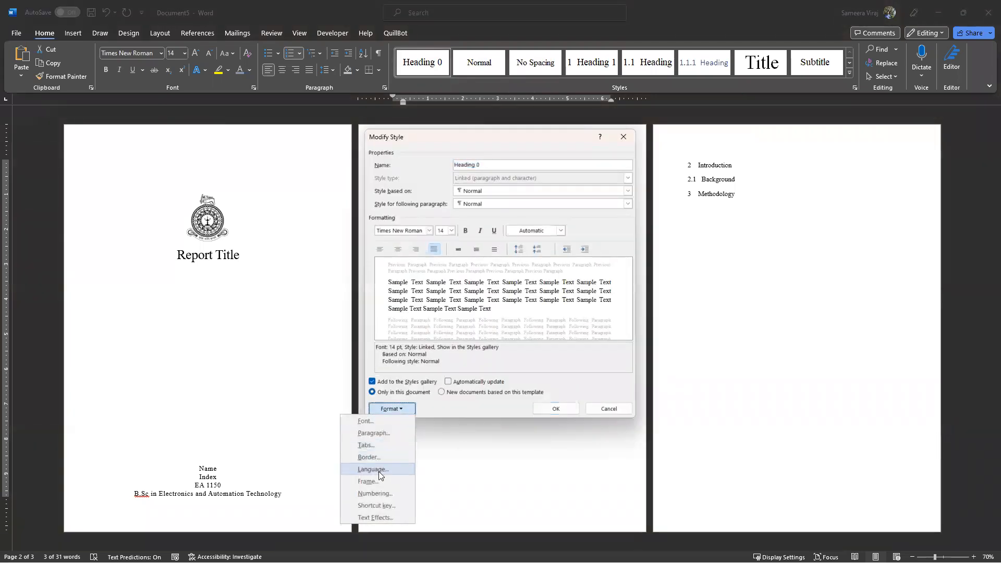
click(374, 493)
click(452, 308)
click(517, 371)
click(555, 409)
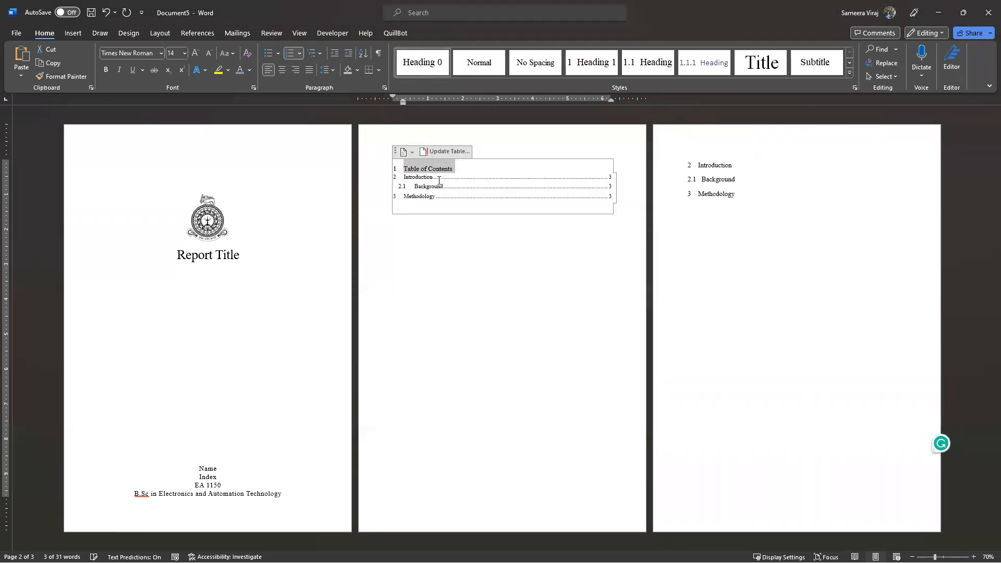
Remove the heading number from the Table of Contents title on page 2
click(433, 177)
click(417, 169)
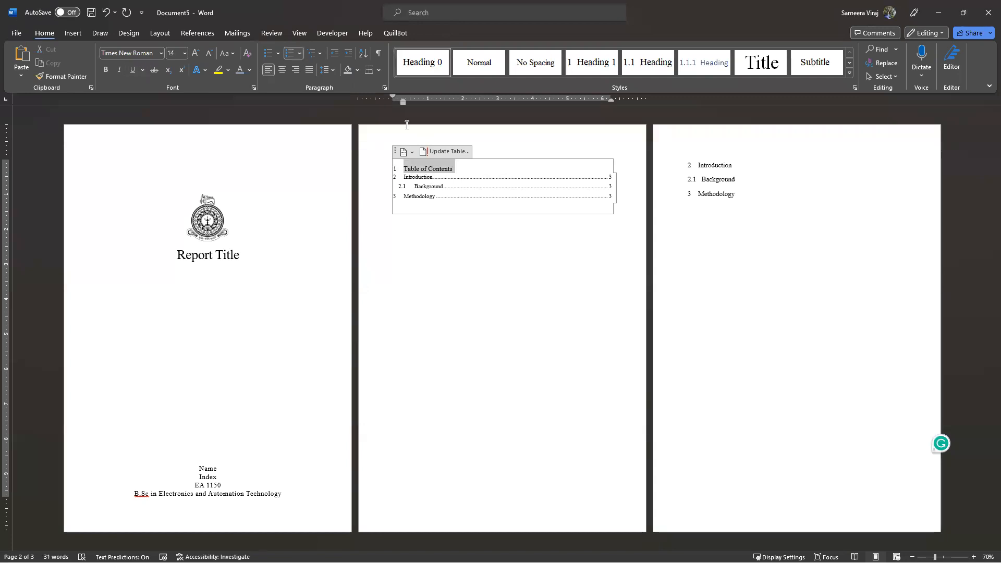
click(291, 54)
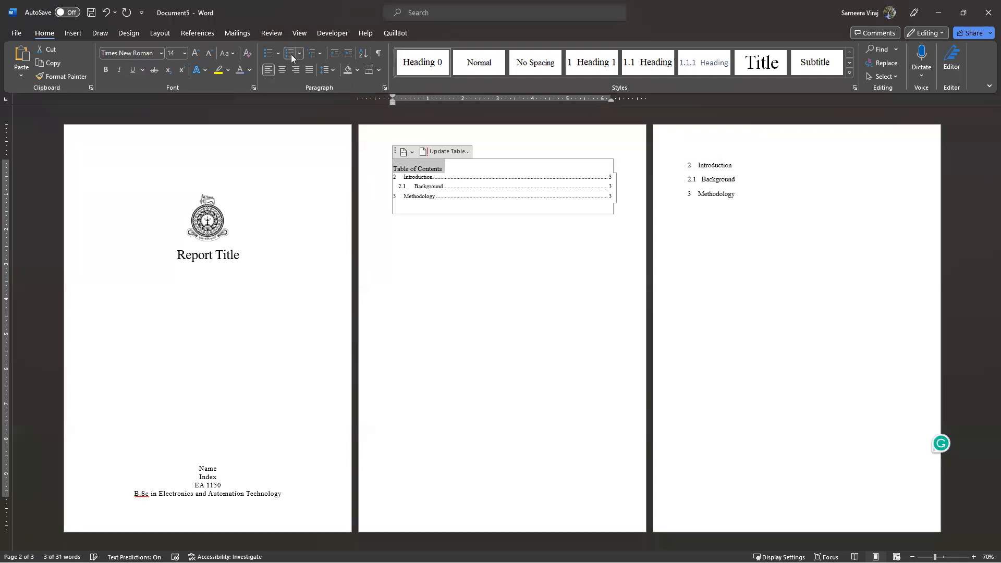
click(498, 232)
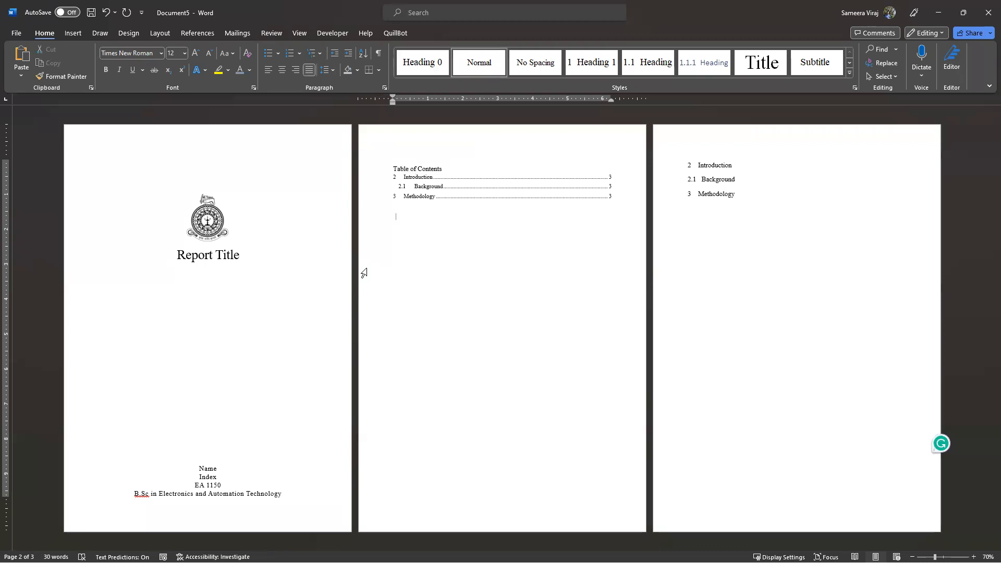
Reapply the Heading 1 style to the Introduction heading and update the table of contents
click(447, 187)
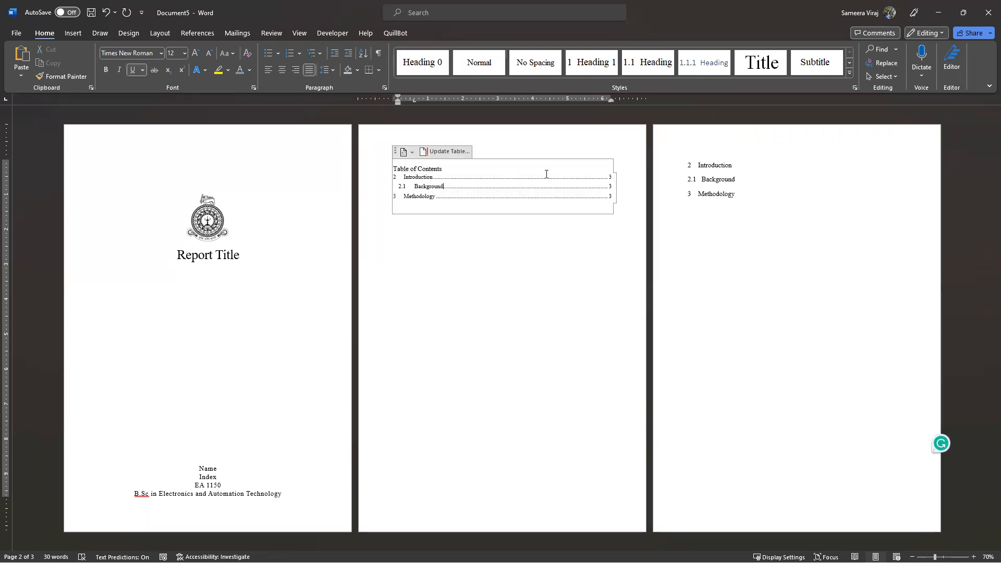
click(706, 163)
click(599, 63)
click(511, 187)
click(449, 151)
click(432, 285)
click(505, 303)
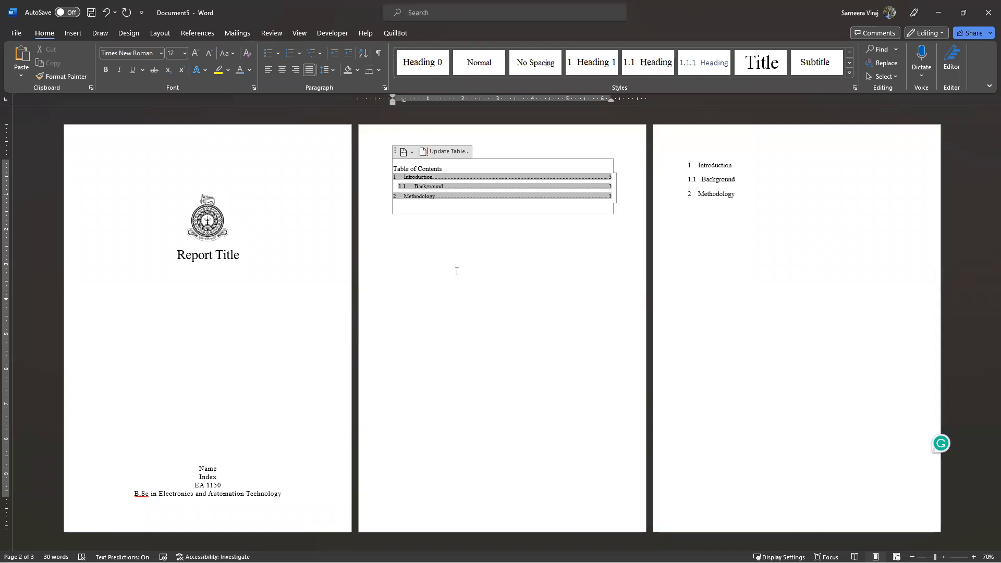
click(366, 226)
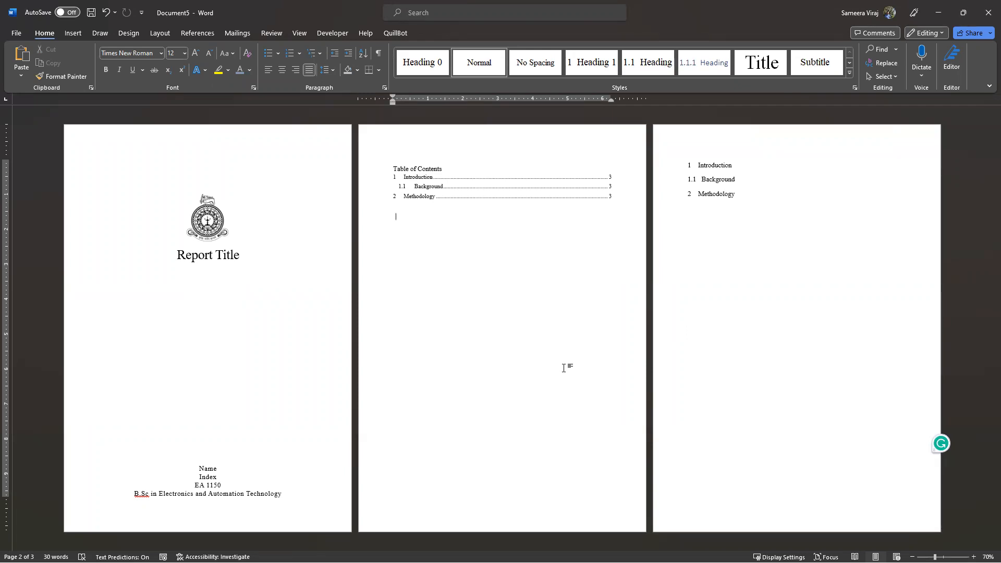
Generate sample paragraphs below the Introduction heading with the =rand(10) function
click(741, 161)
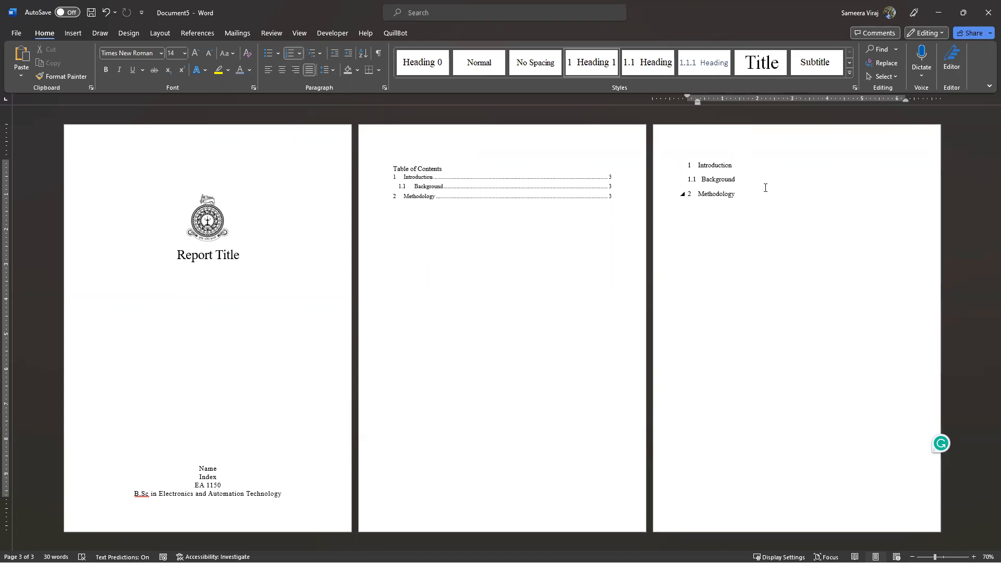
key(Return)
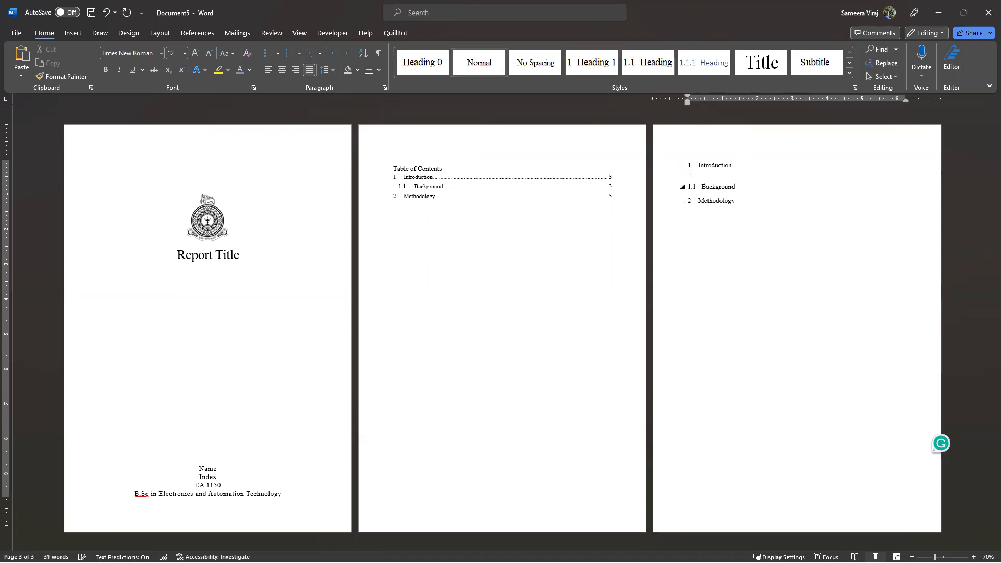
text(rand(10))
key(Return)
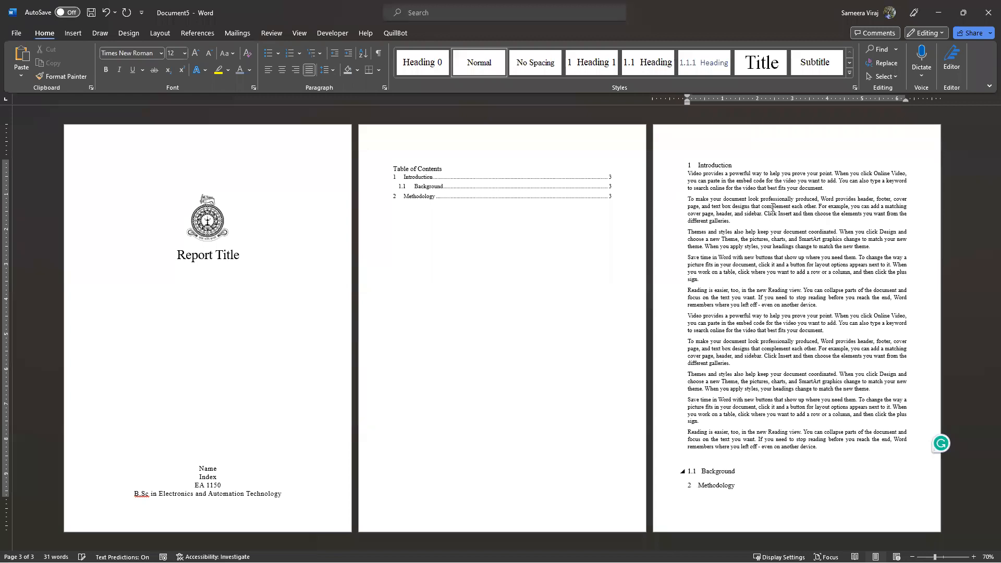
Open the page 2 footer and insert a Plain Number 2 page number at the bottom of the page
click(593, 189)
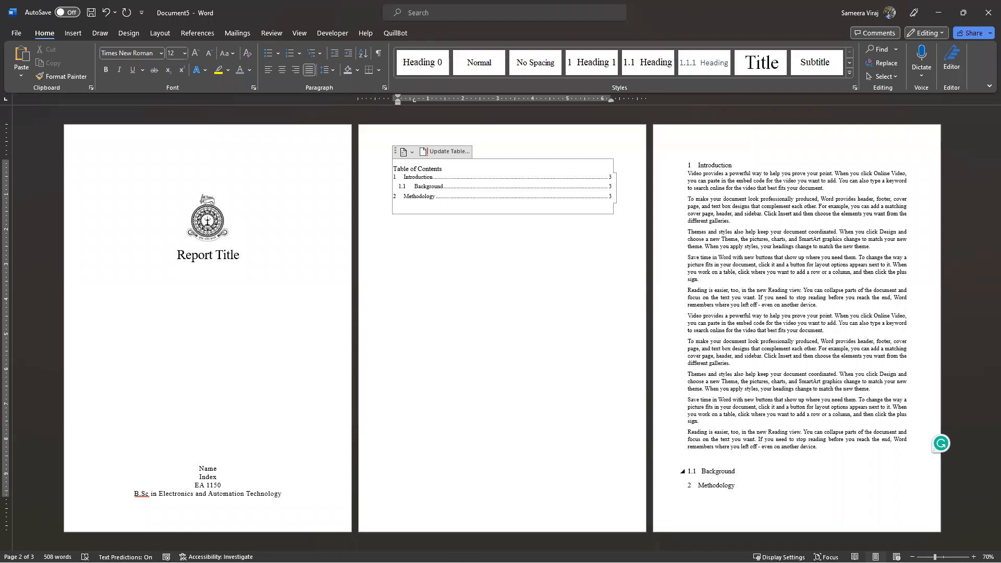
double_click(496, 517)
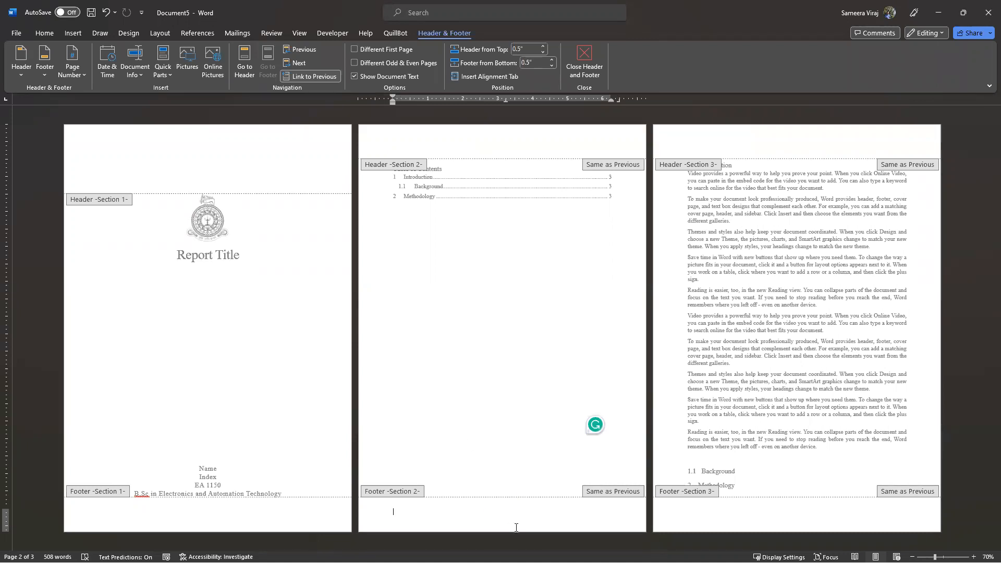
click(436, 517)
click(82, 78)
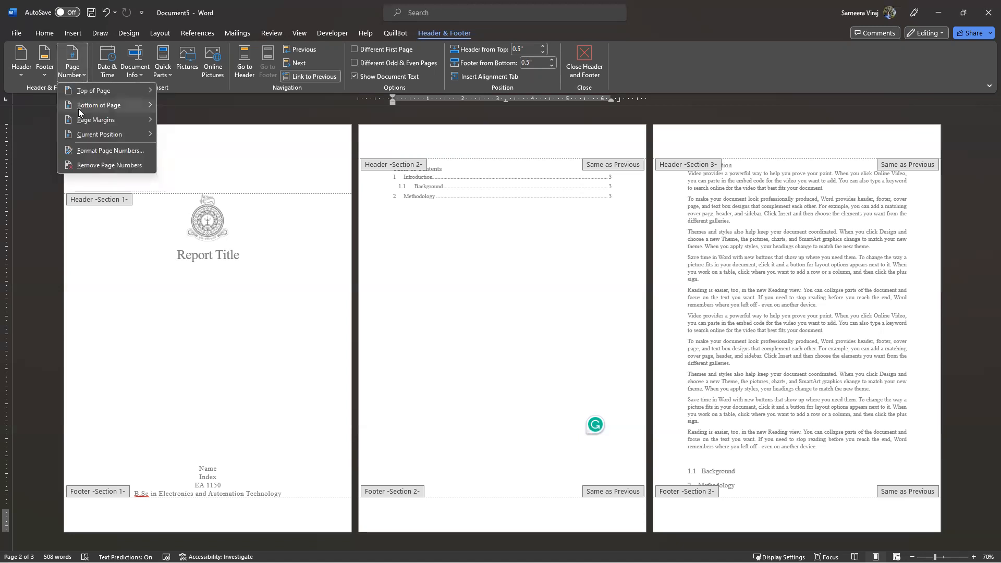
mouse_move(79, 112)
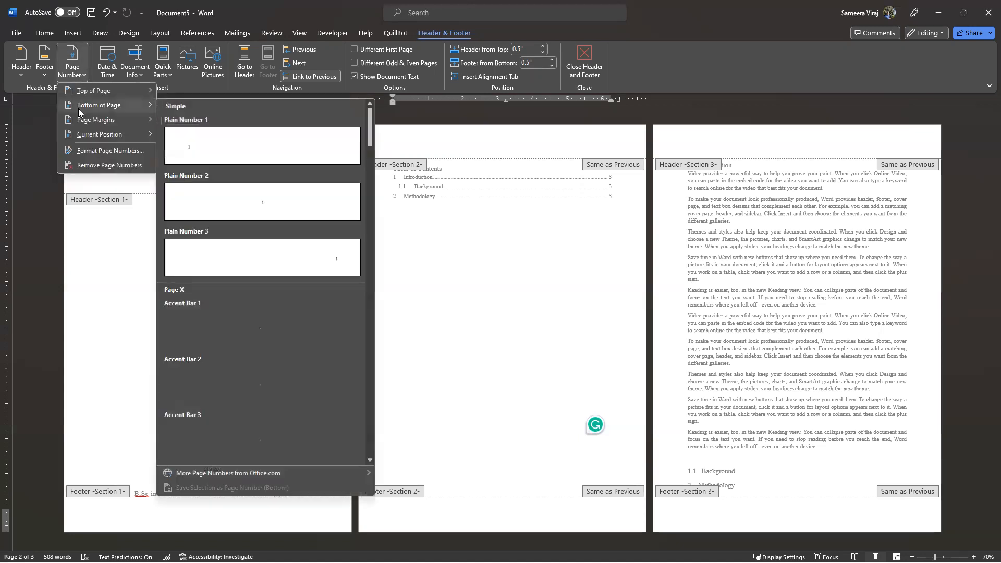
click(259, 210)
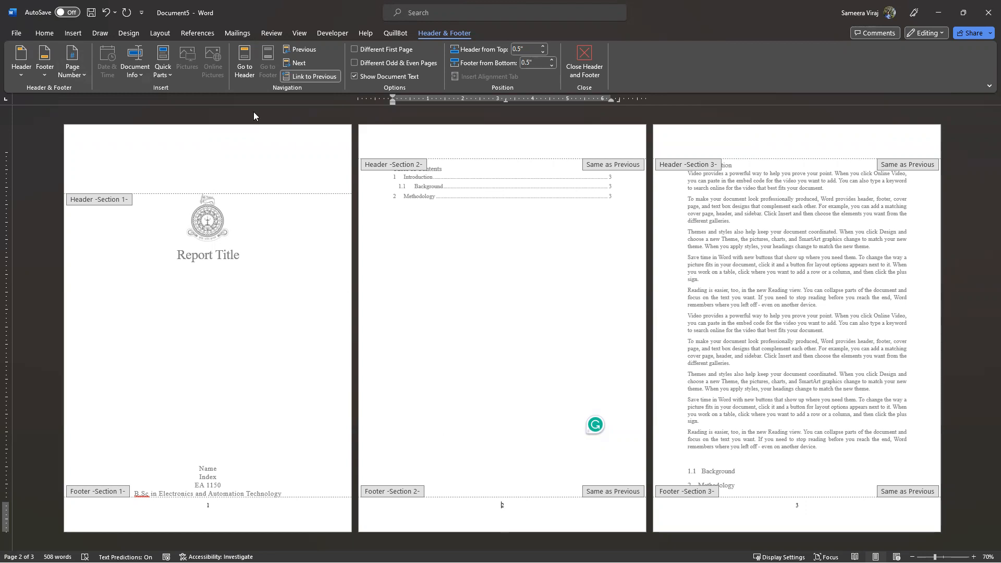
Unlink the section 2 footer from the previous section and enable Different First Page for section 2
click(304, 77)
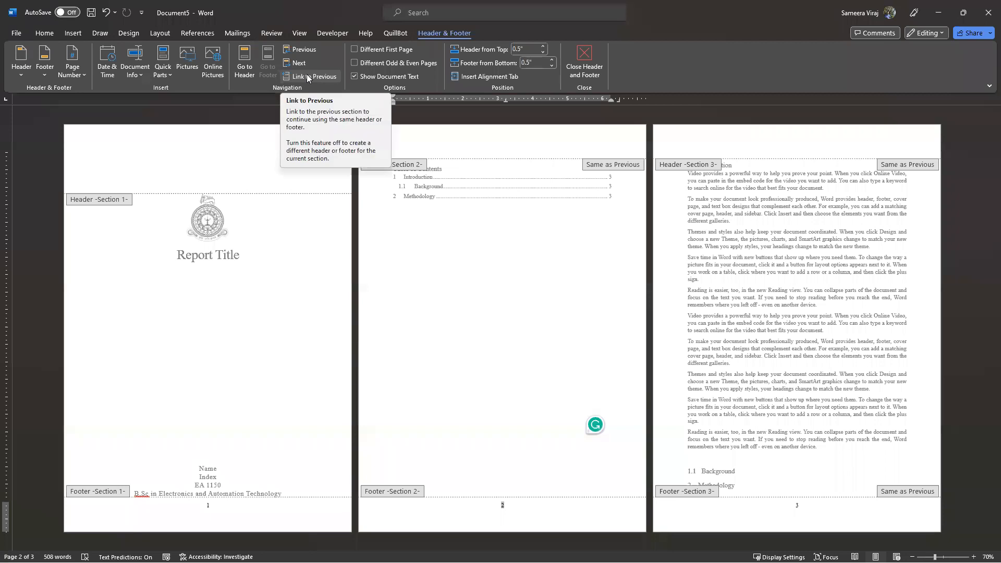
click(355, 50)
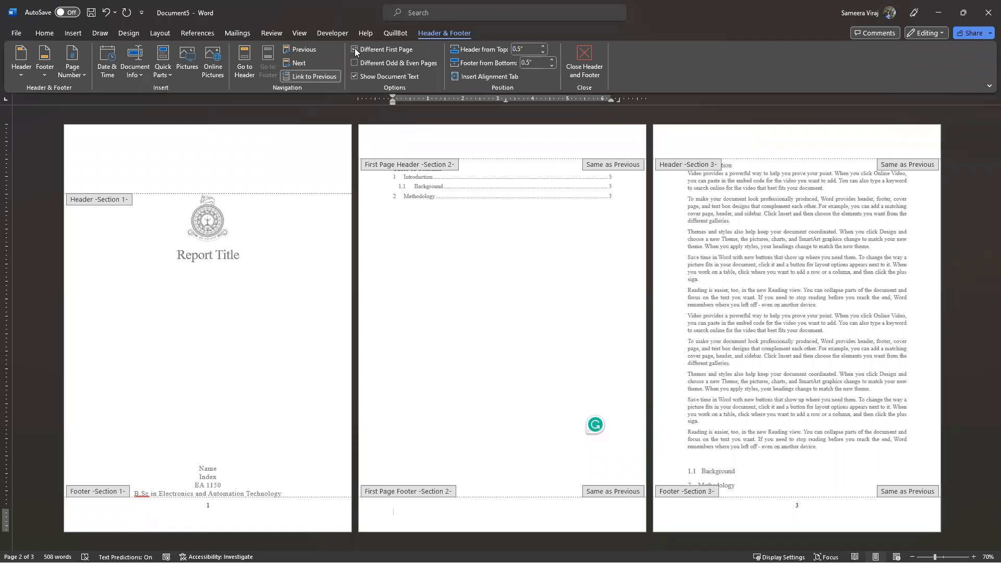
Insert a Plain Number 2 page number at the bottom of the page in section 2's first page footer
click(470, 515)
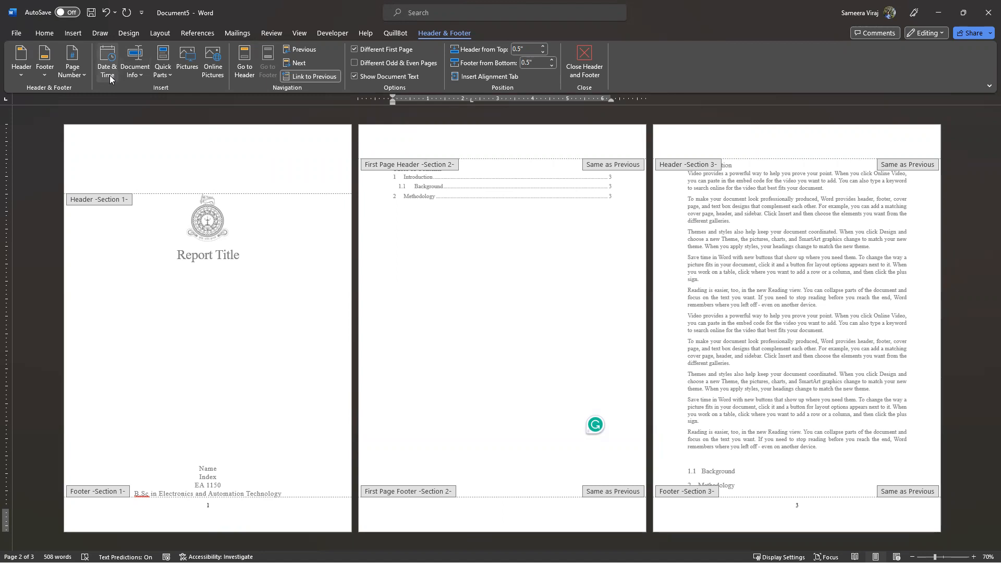
click(72, 67)
mouse_move(94, 108)
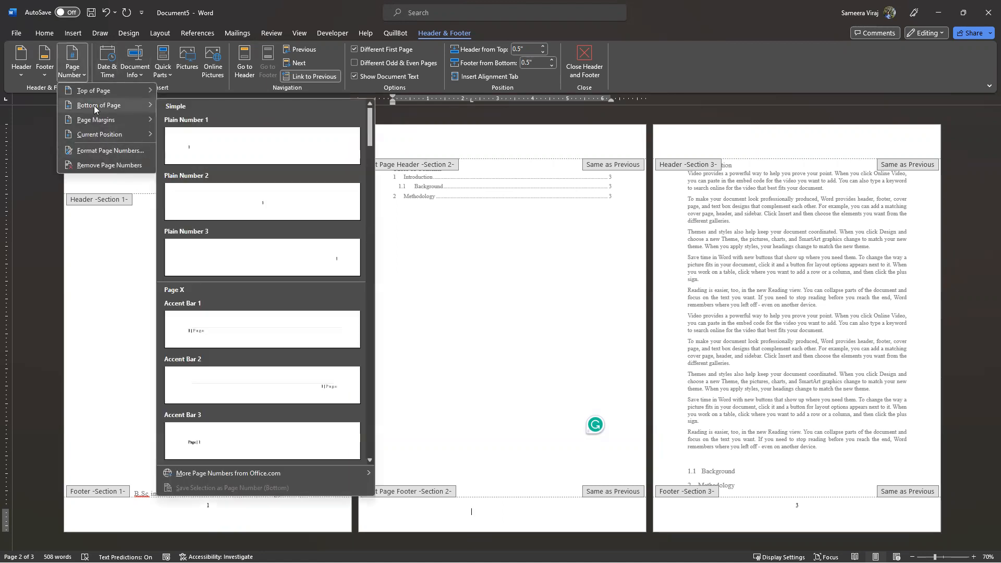
click(244, 196)
Enable Different First Page for the cover page's section and remove its page number
click(217, 514)
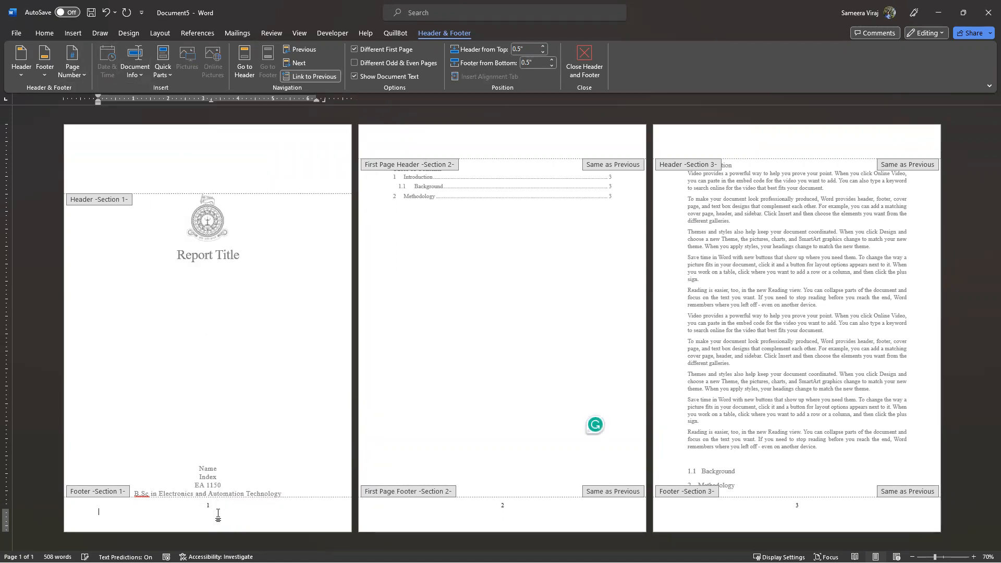
click(355, 50)
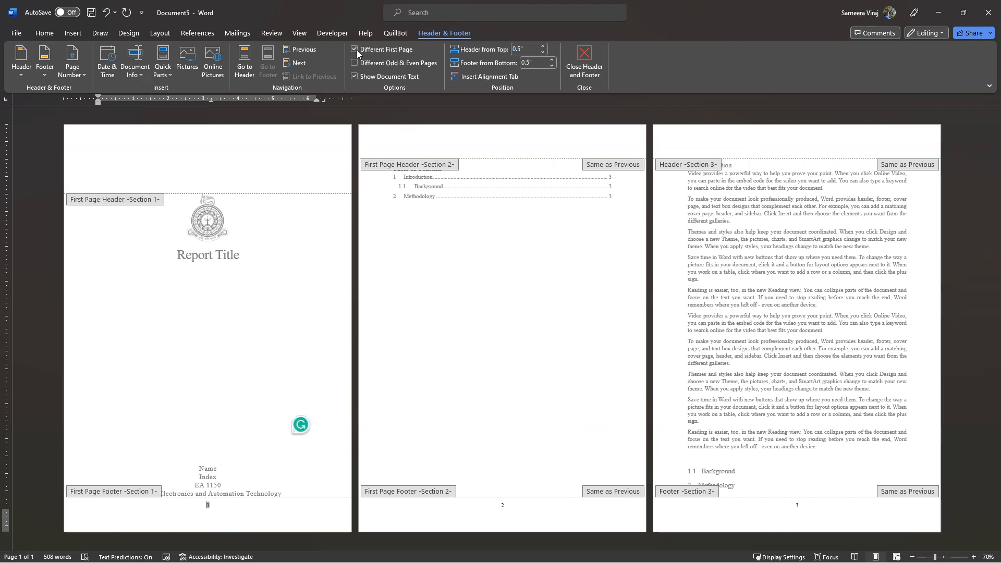
click(73, 65)
click(86, 165)
Reinsert the Plain Number 2 page number in the first page footer of section 2
click(512, 508)
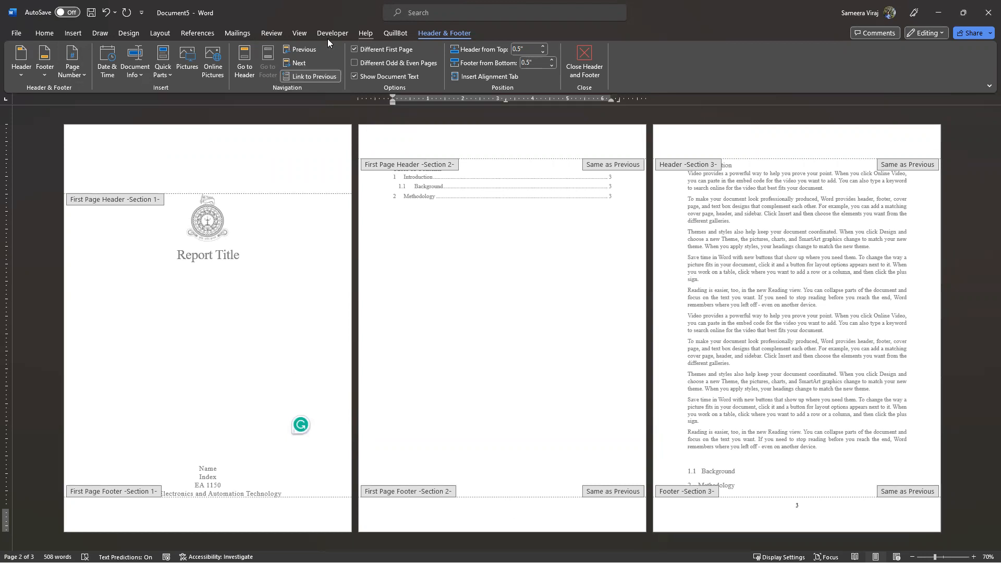
click(81, 79)
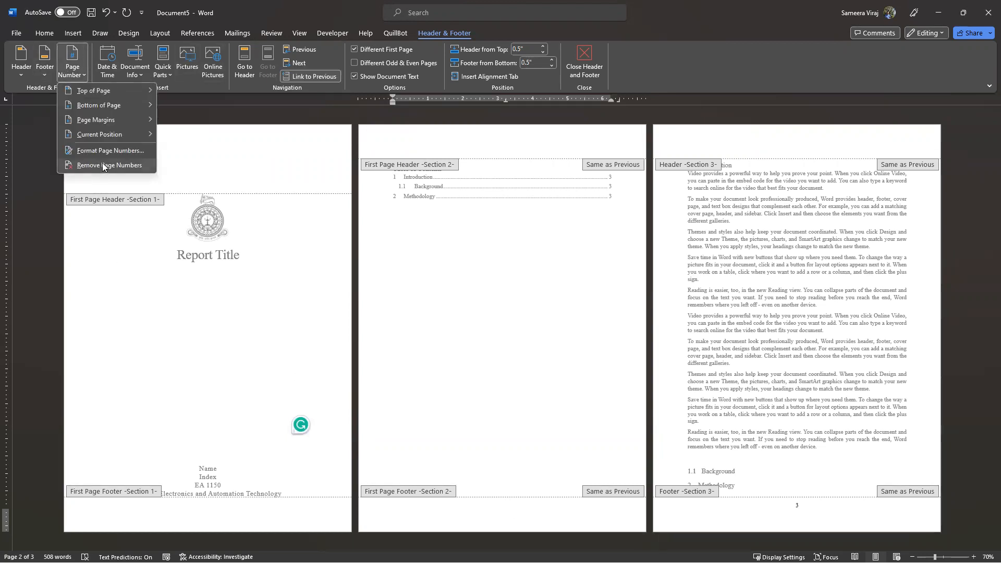
mouse_move(100, 99)
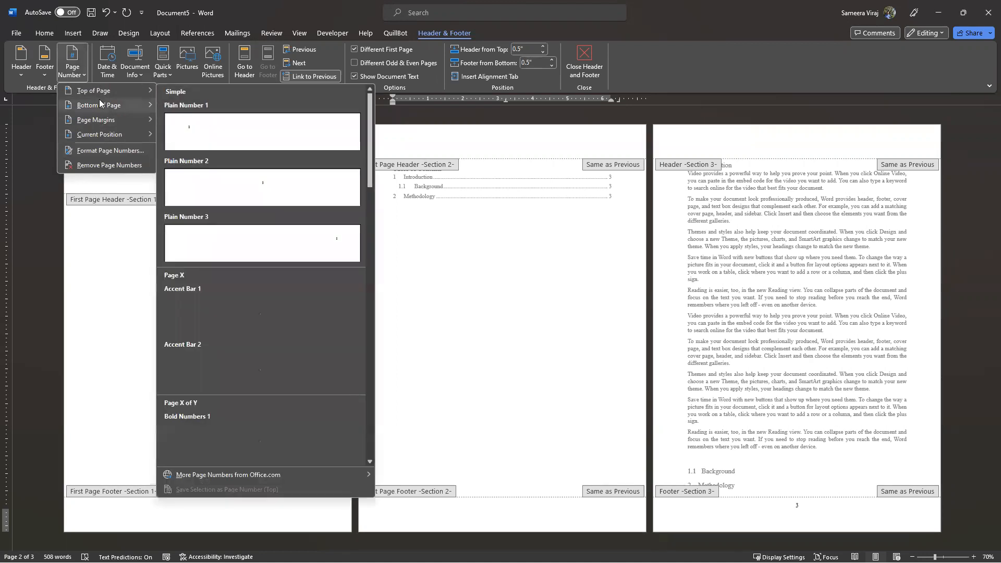
click(222, 194)
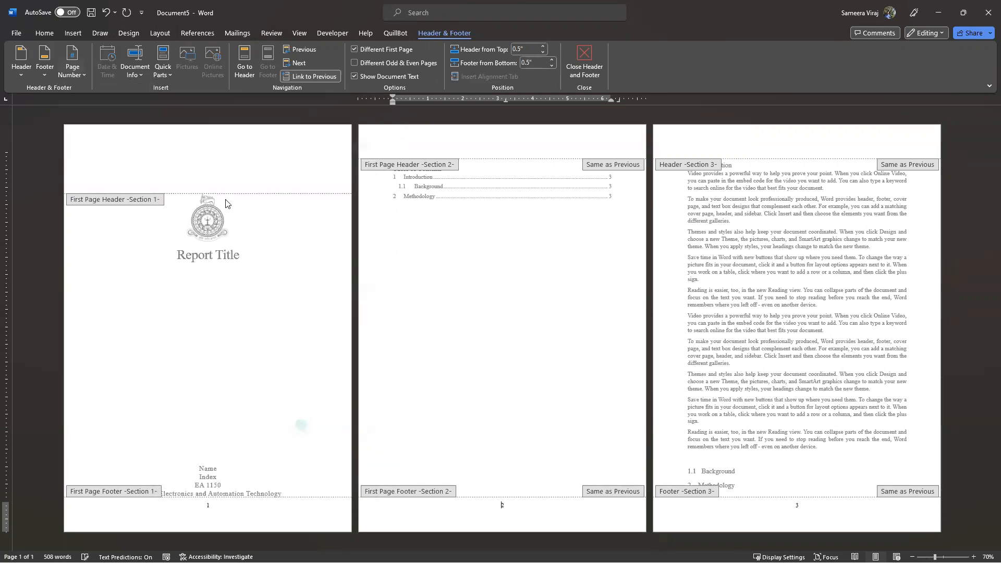
Unlink section 2's first page footer from the previous section, keeping Different First Page enabled
click(325, 74)
click(353, 49)
click(353, 49)
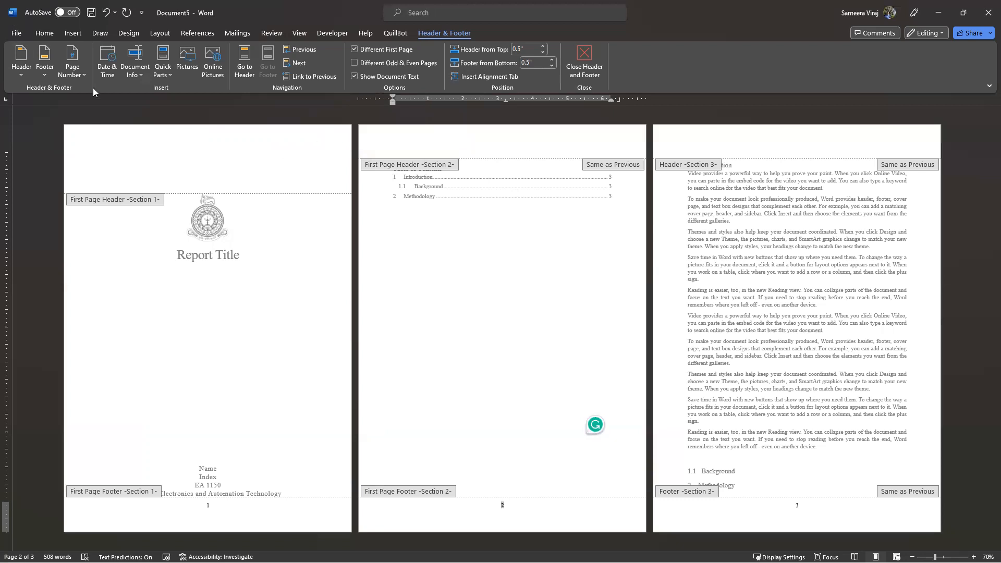
Format the table of contents page's number as uppercase Roman numerals (I, II, III), starting at I
click(522, 505)
double_click(511, 507)
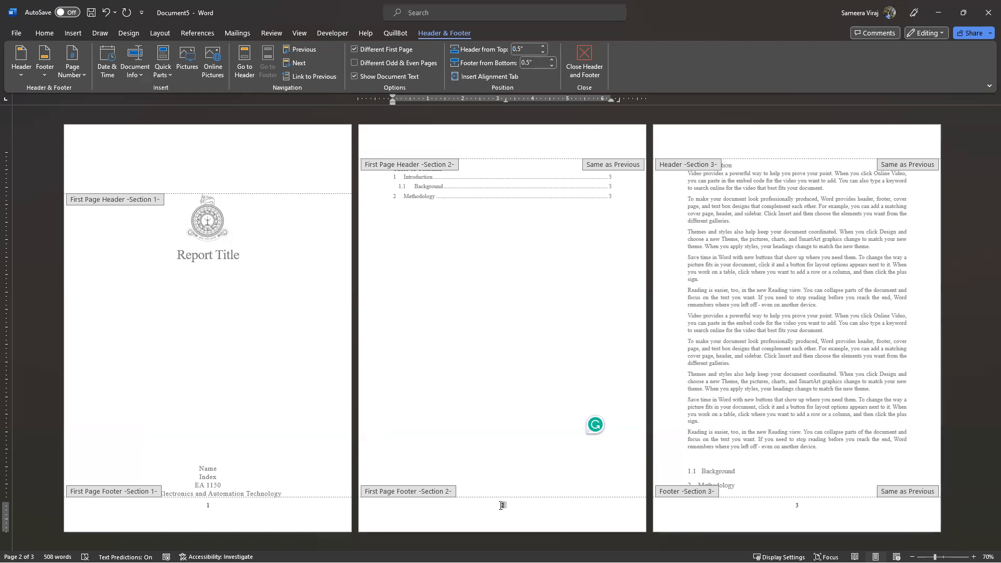
click(74, 76)
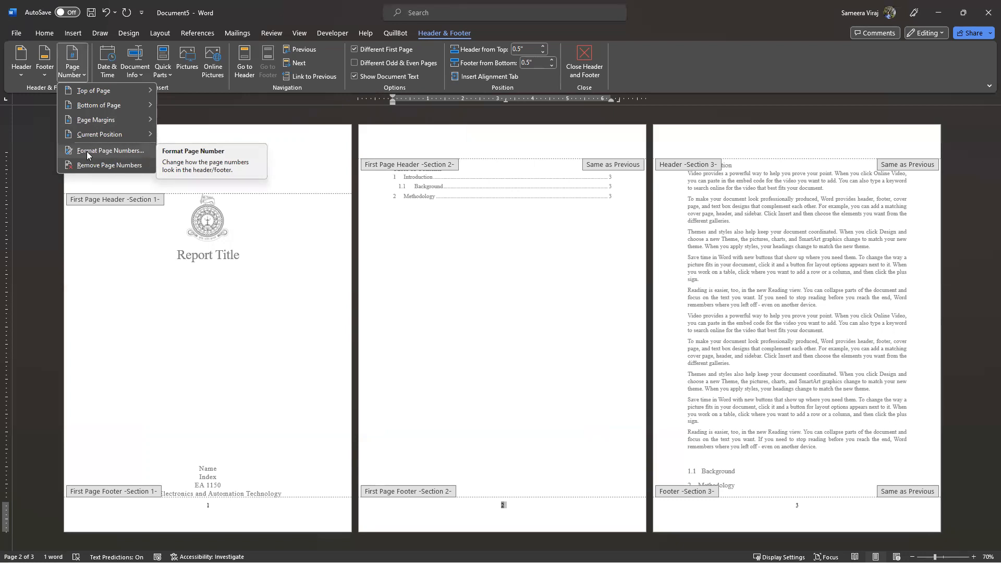
click(103, 152)
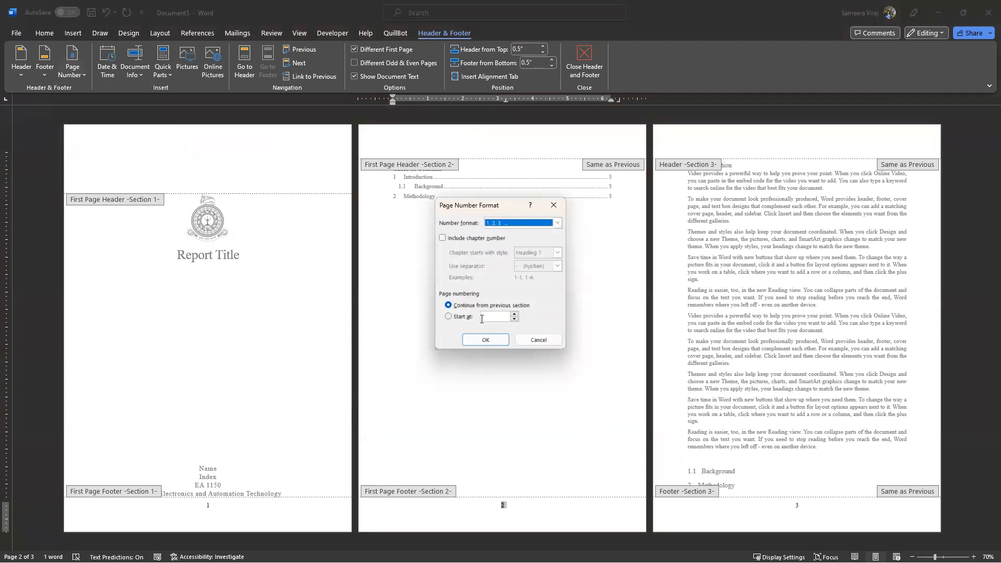
click(462, 317)
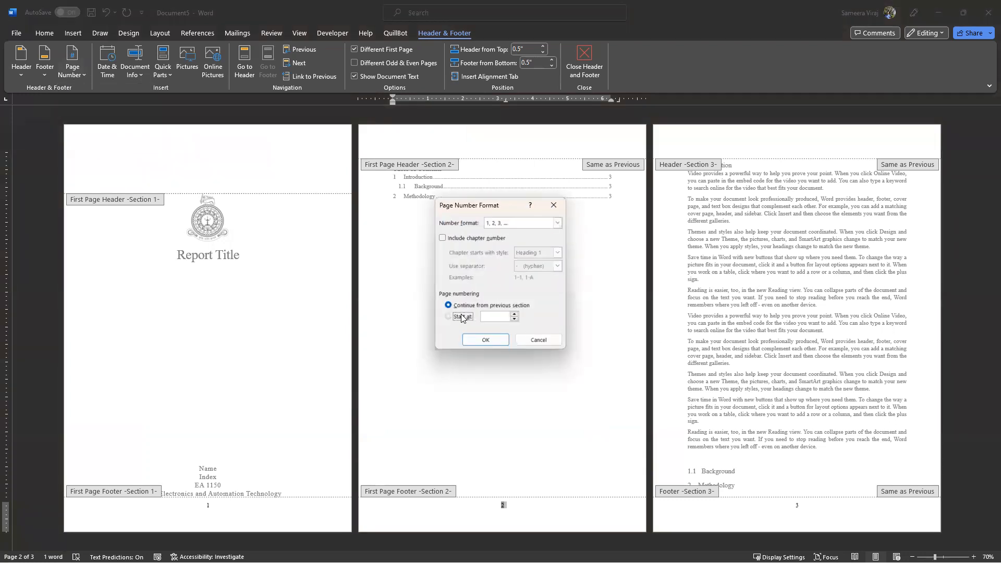
click(556, 225)
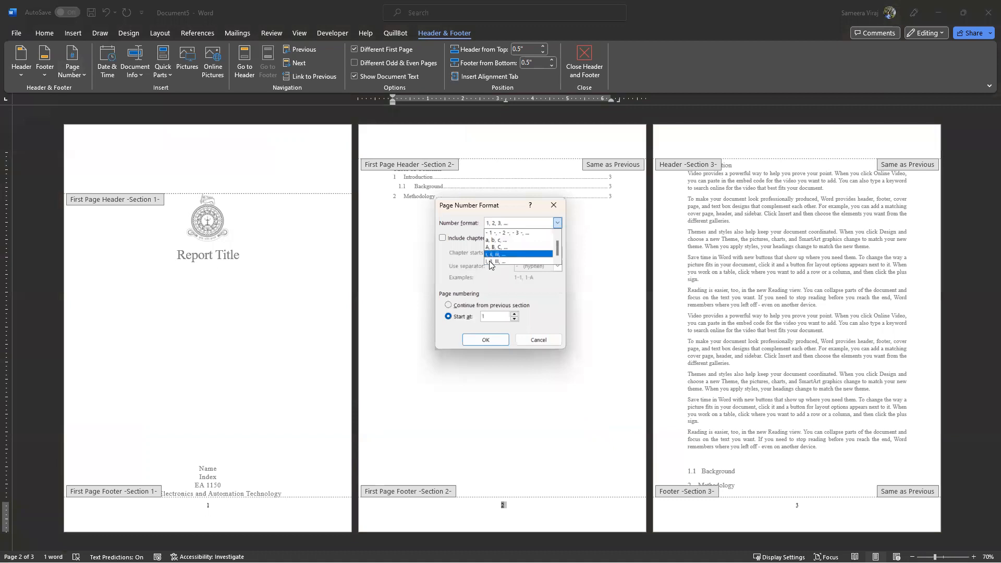
click(492, 265)
click(483, 339)
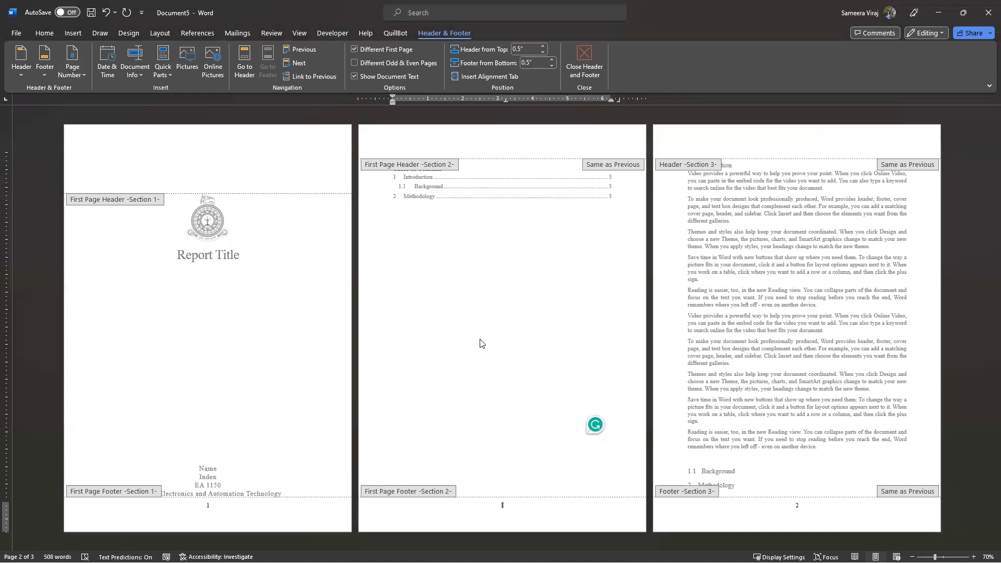
click(538, 513)
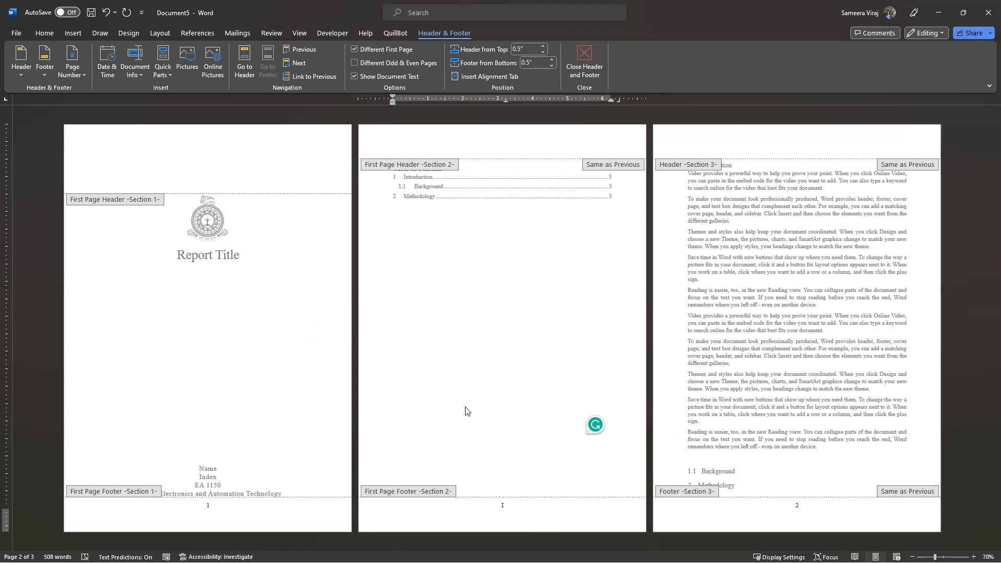
Turn off Different First Page for the cover page's section and remove the cover's page number
click(209, 508)
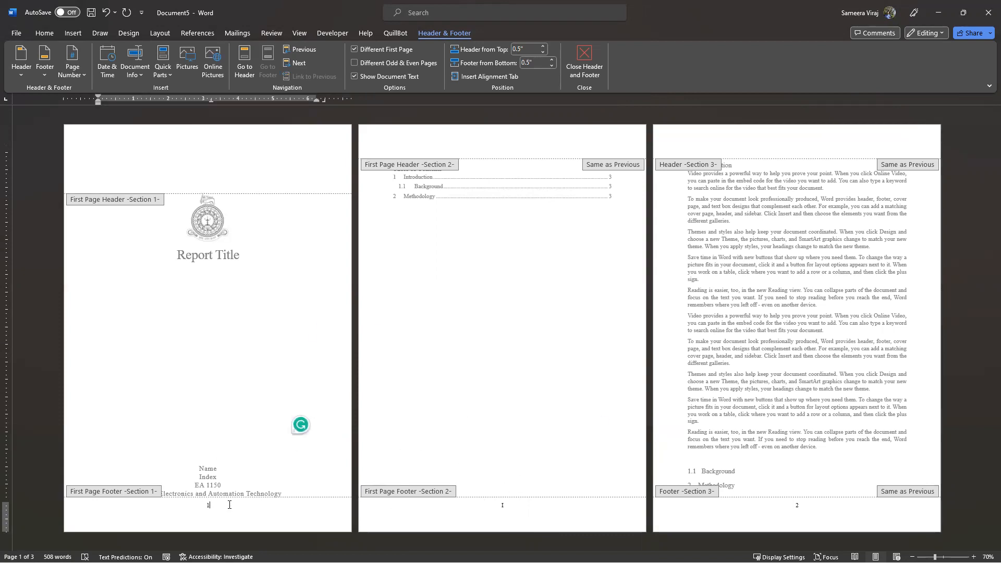
click(354, 49)
click(354, 49)
click(354, 49)
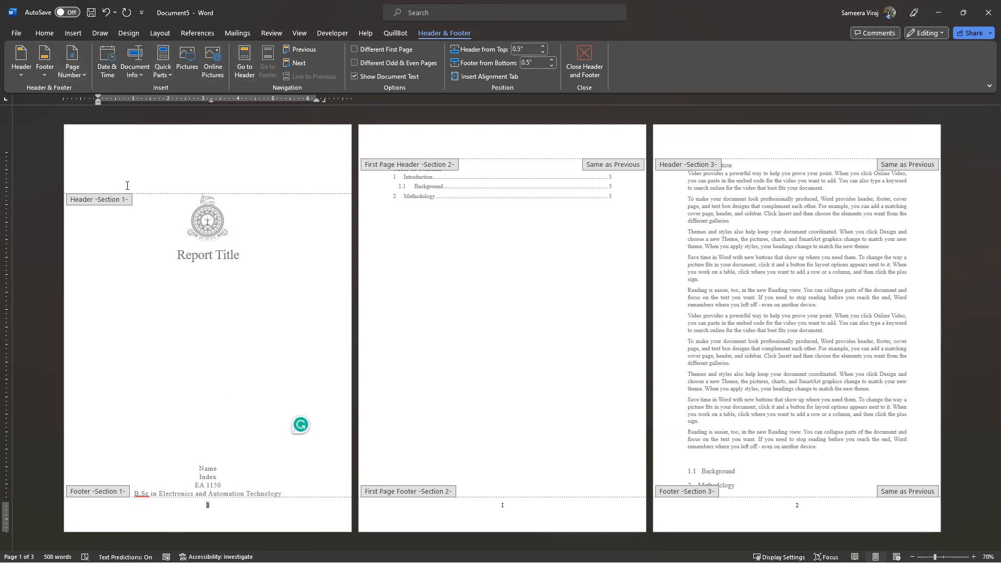
click(72, 72)
click(92, 166)
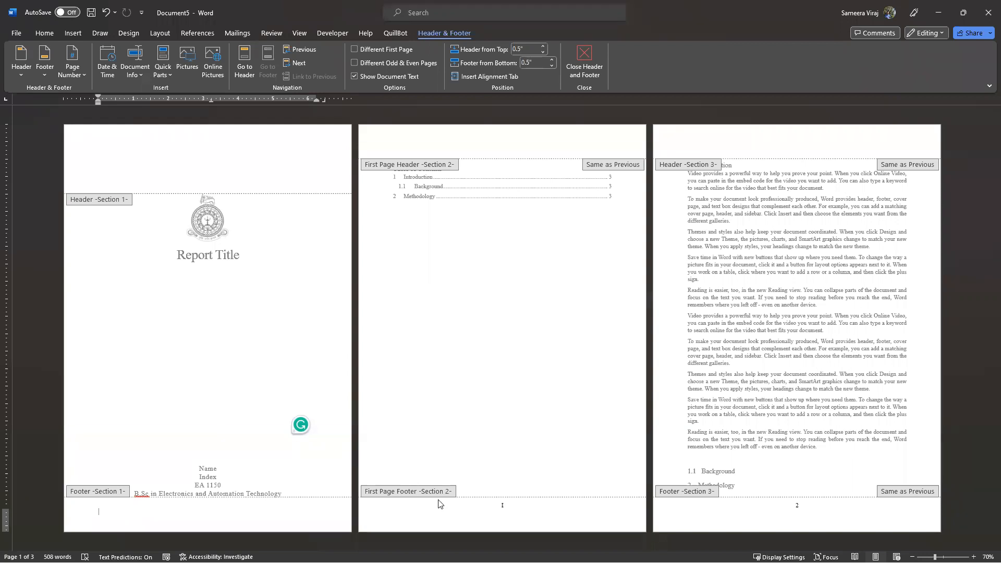
Unlink section 3's footer from the previous section and turn on Different First Page for that section
click(504, 513)
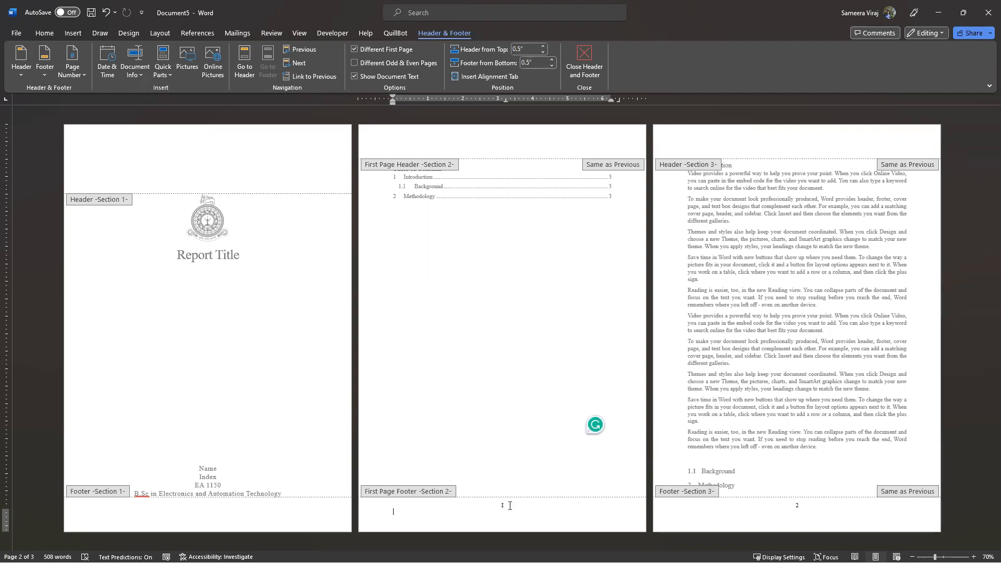
click(806, 508)
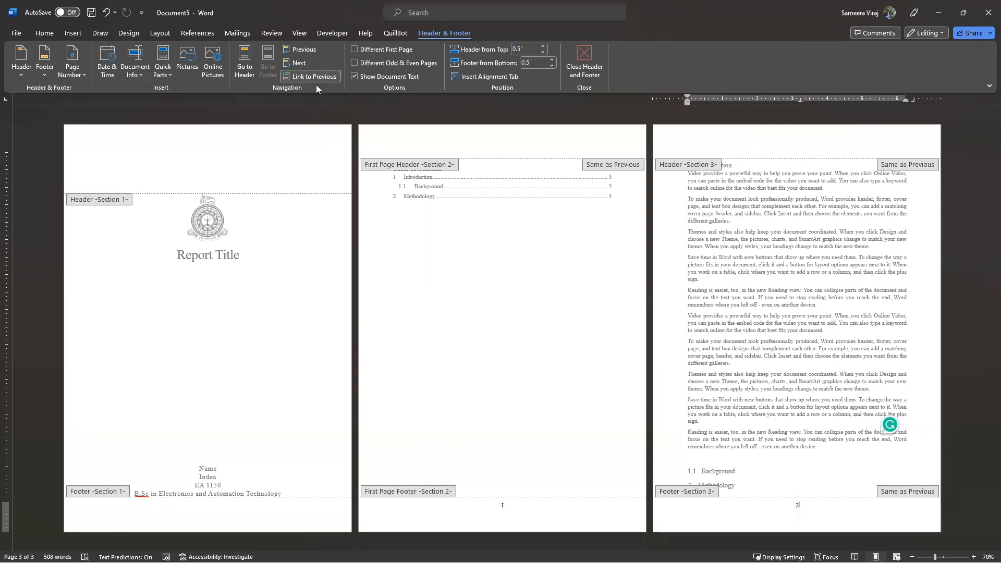
click(301, 79)
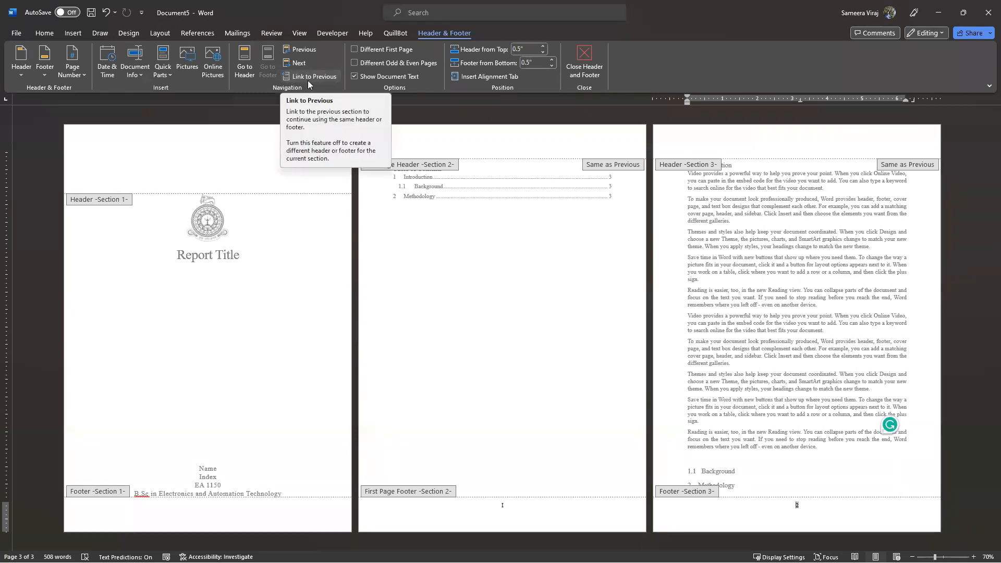
click(354, 50)
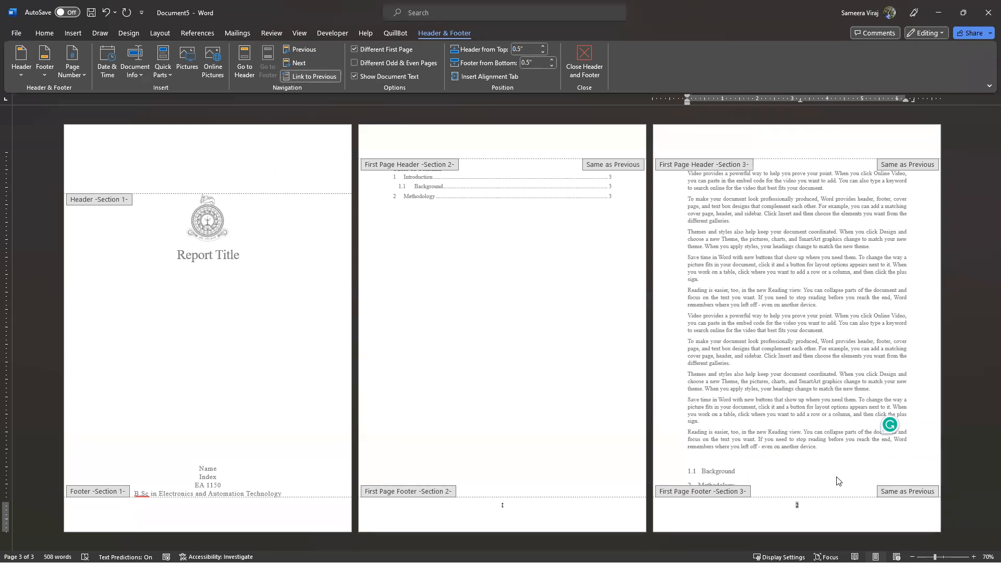
Format section 3's page numbers as Arabic numerals (1, 2, 3) starting at 1, and return to the body text
click(65, 76)
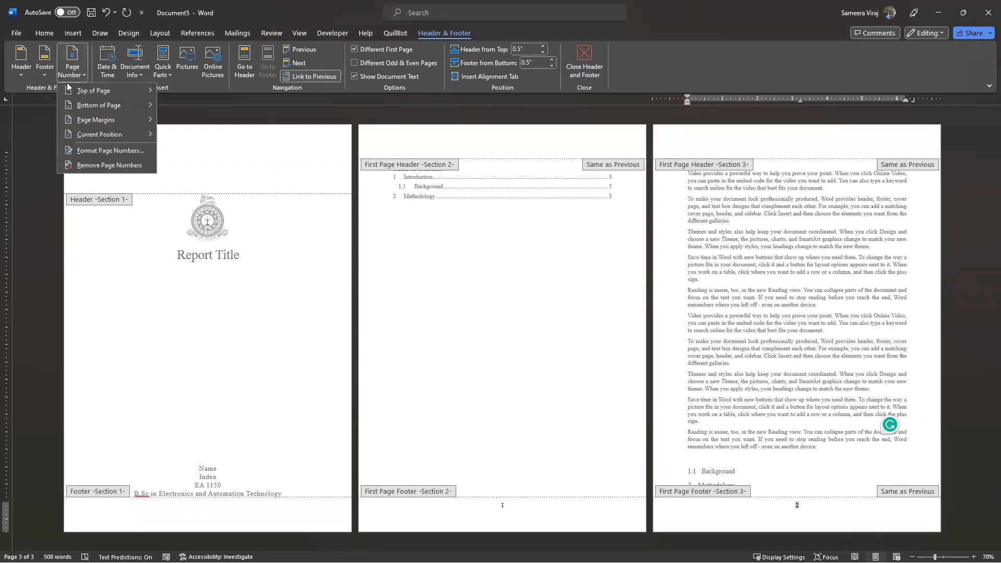
click(93, 153)
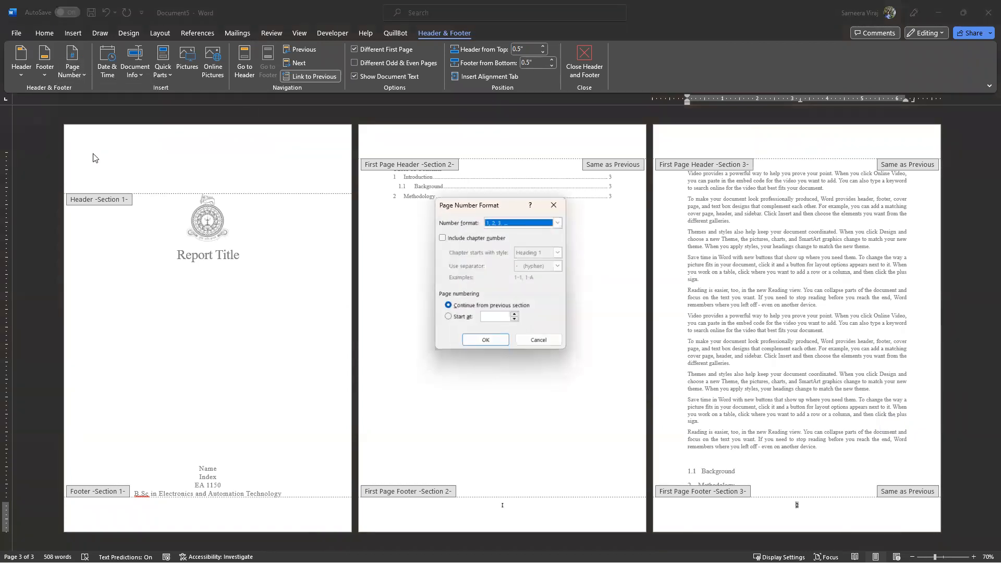
click(557, 222)
click(494, 232)
click(447, 316)
click(489, 340)
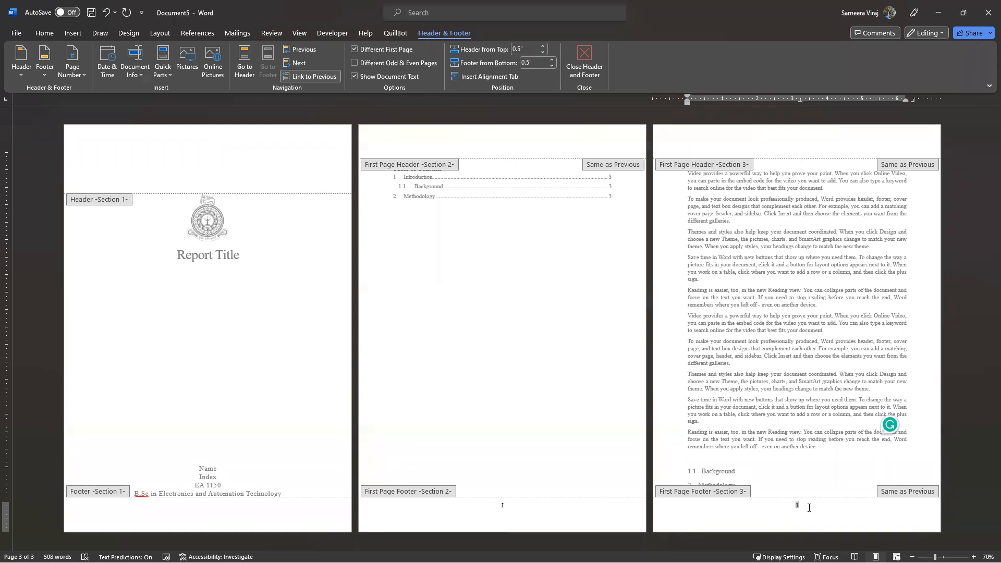
double_click(821, 447)
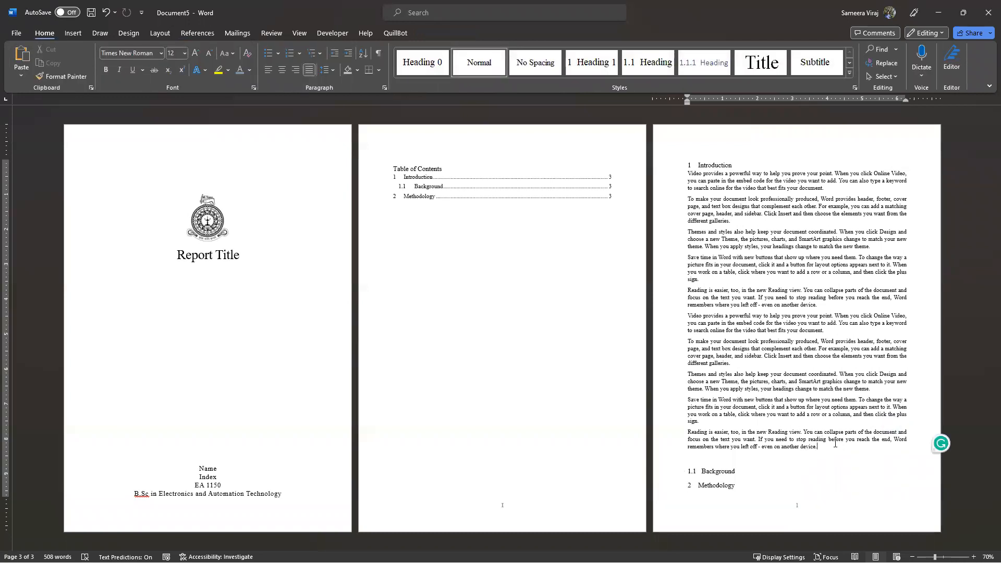
Remove the empty line above the Background heading and start a new page below the Methodology heading
click(746, 471)
click(721, 459)
key(Delete)
click(743, 473)
key(Return)
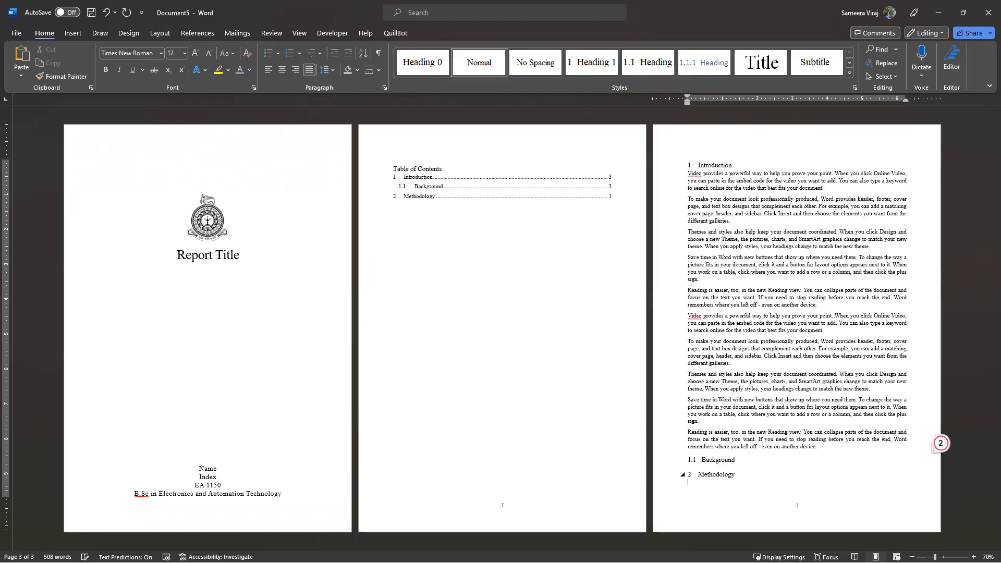
scroll(711, 480, down, 7)
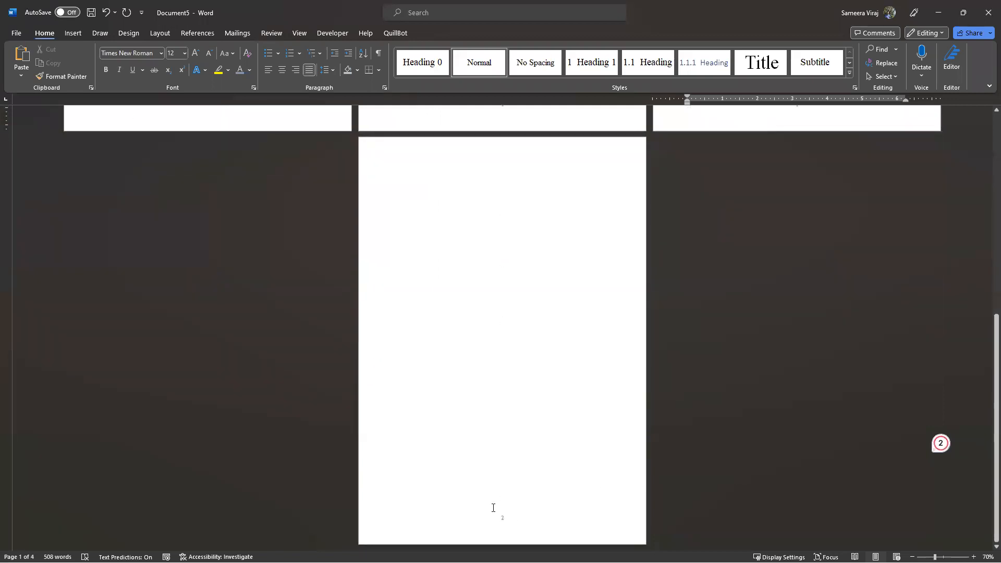
scroll(491, 449, up, 3)
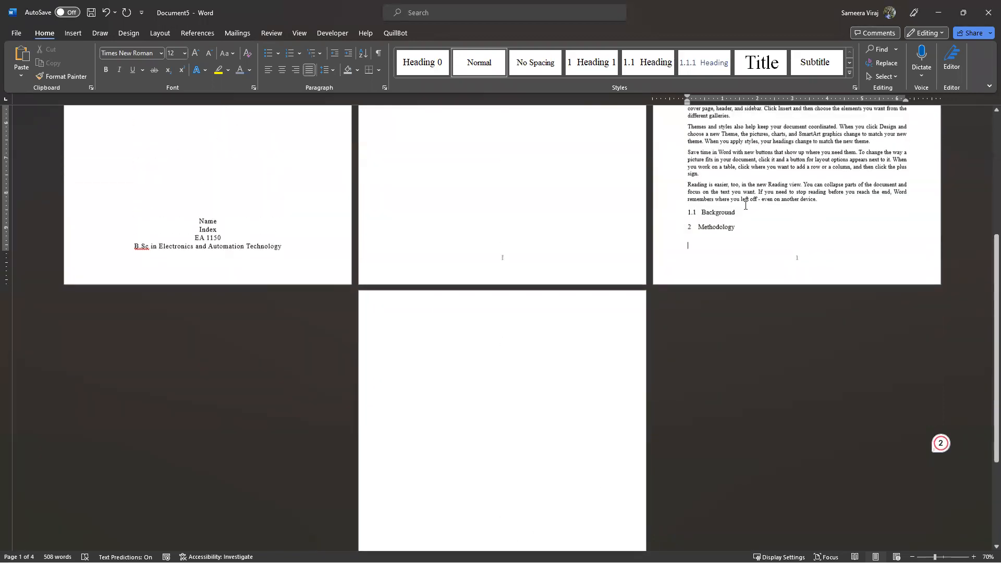
click(696, 224)
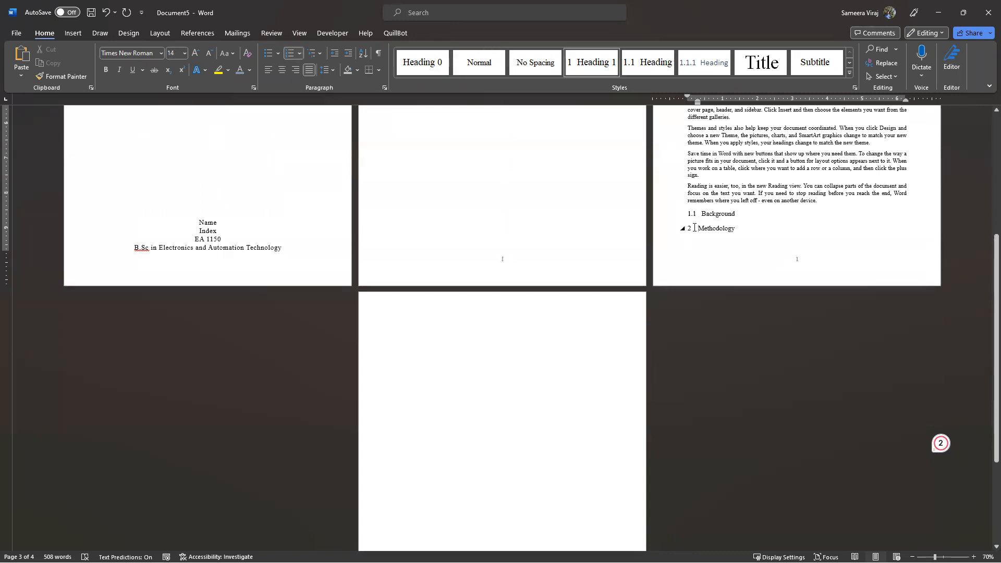
key(Return)
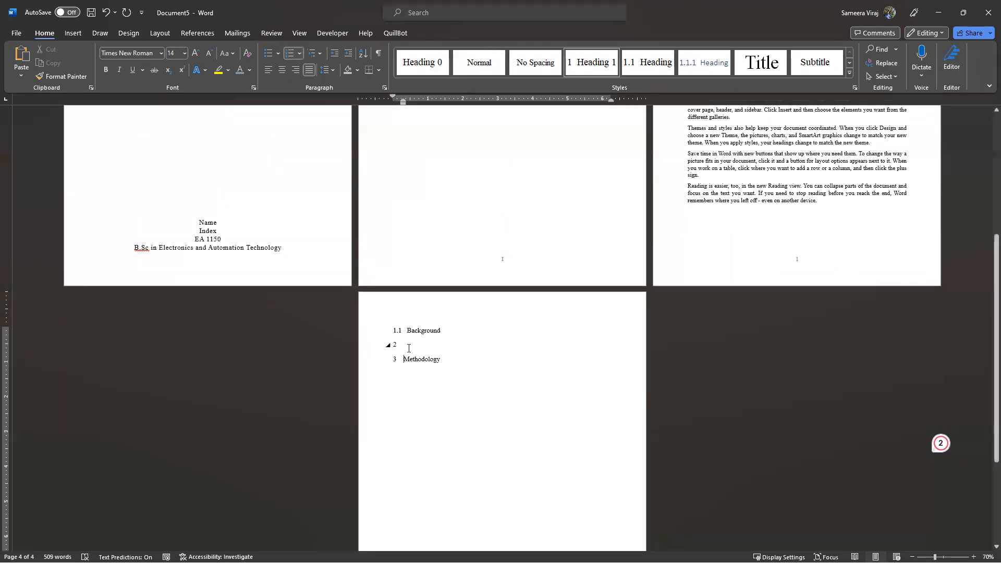
key(BackSpace)
key(BackSpace)
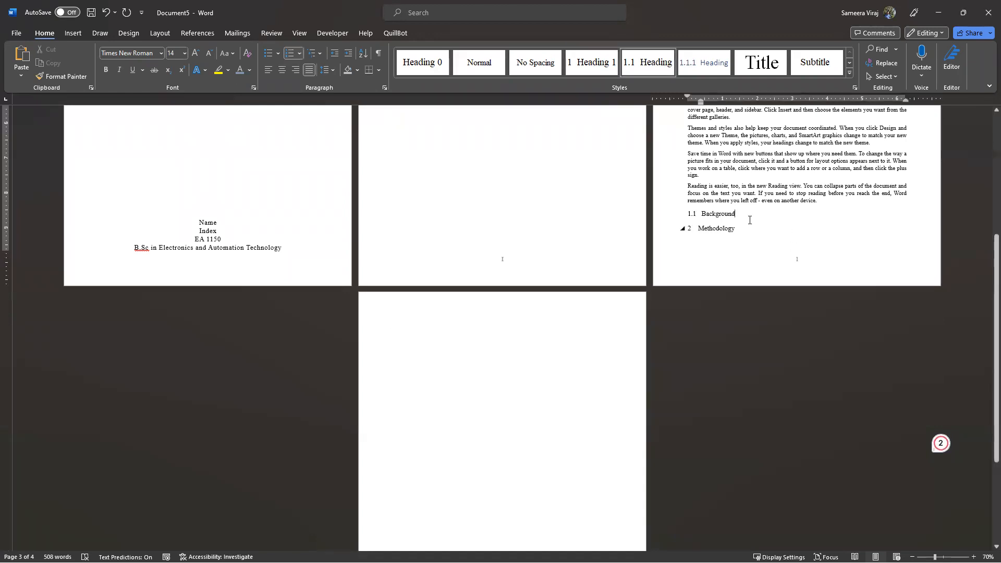
Insert a page break after the Background heading so that the Methodology heading starts on a new page
key(Return)
key(ctrl+Return)
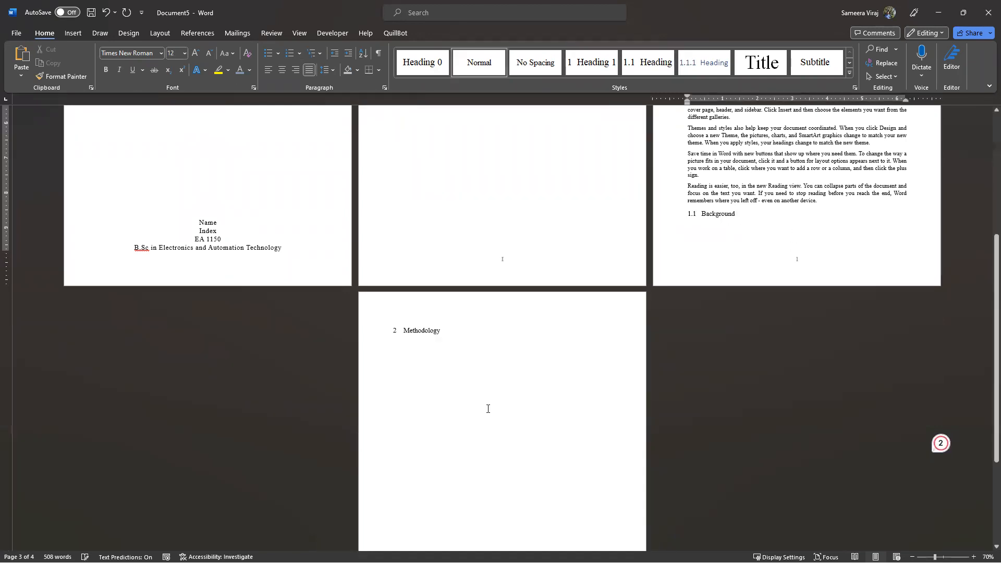
click(490, 414)
Examine the page numbering on the cover page, the table of contents page and the body pages
scroll(506, 451, down, 3)
scroll(507, 460, up, 3)
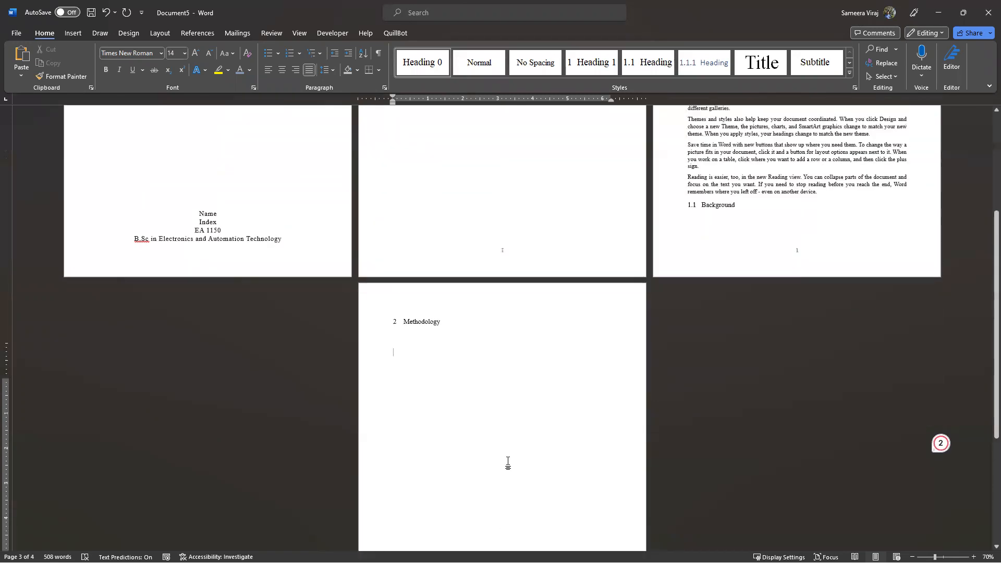
scroll(507, 463, up, 5)
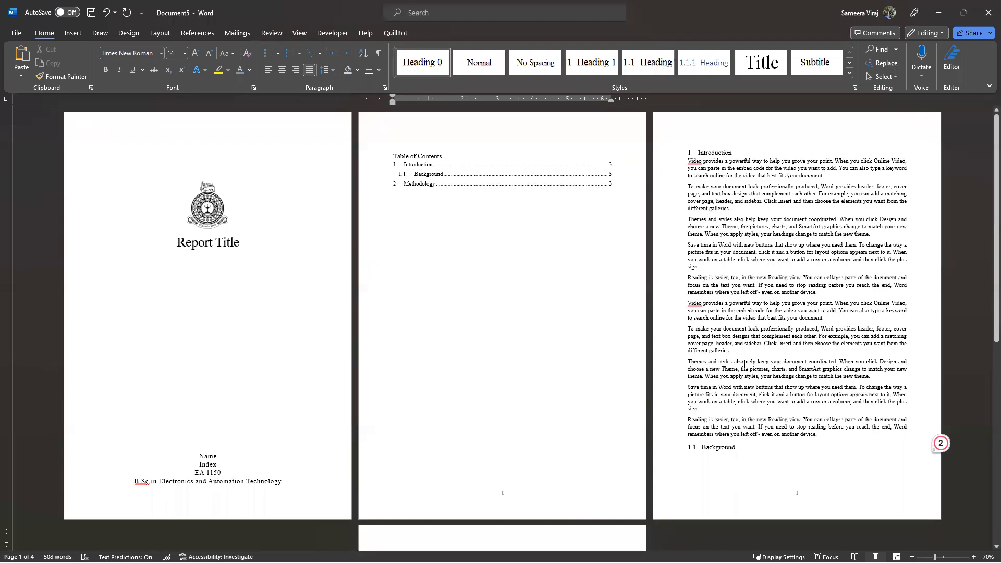
scroll(745, 364, down, 10)
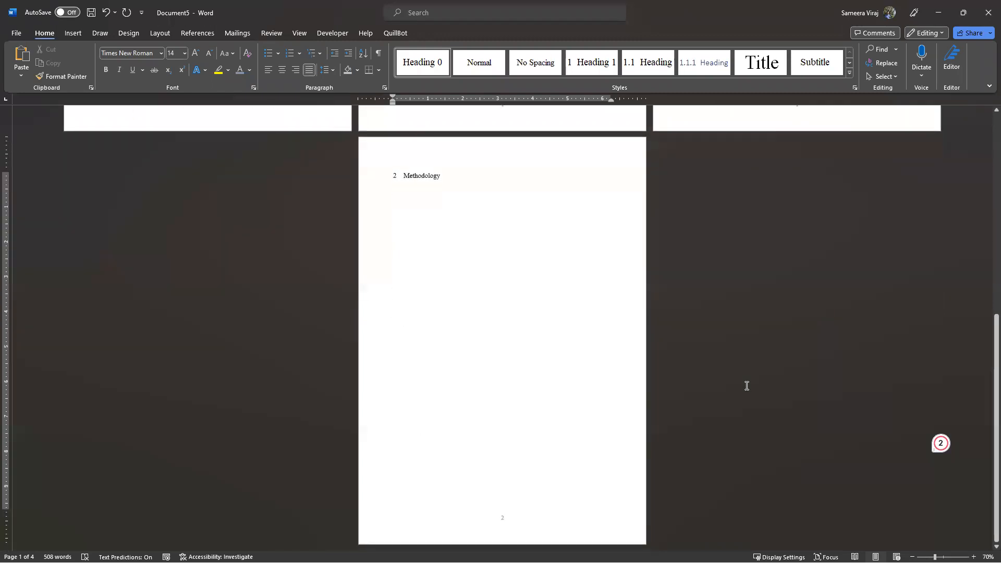
scroll(747, 385, up, 8)
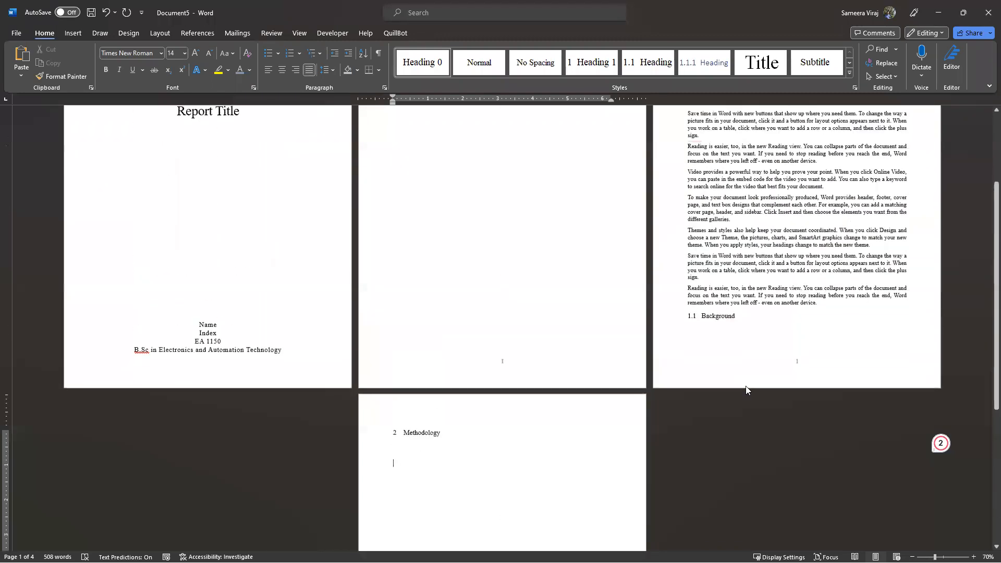
scroll(746, 386, up, 1)
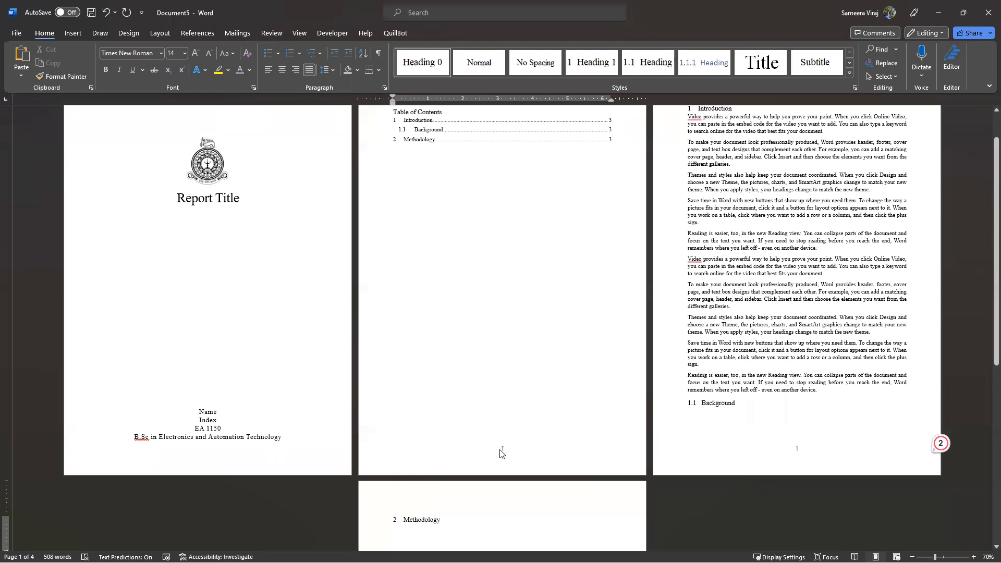
scroll(500, 448, up, 2)
click(490, 197)
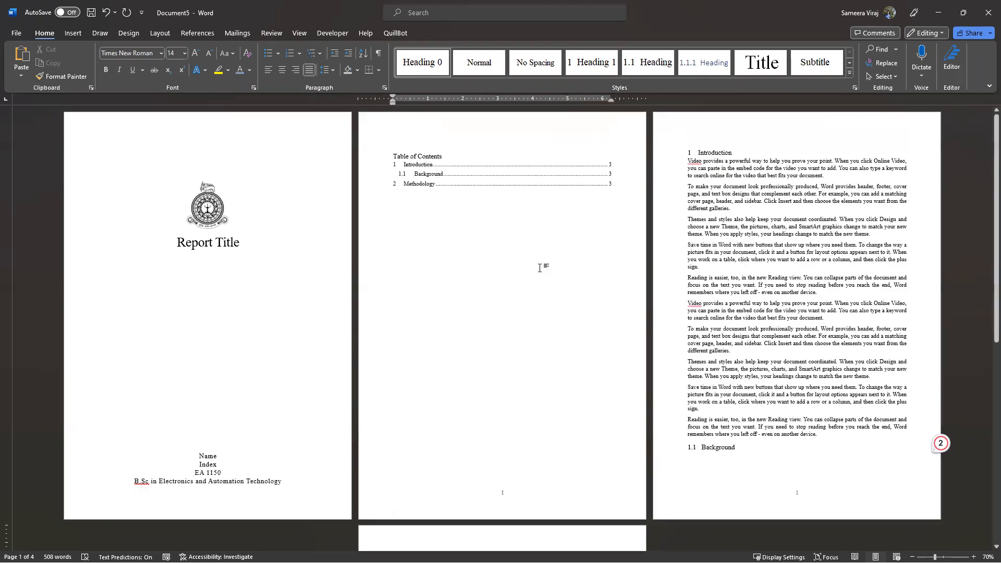
scroll(635, 289, down, 1)
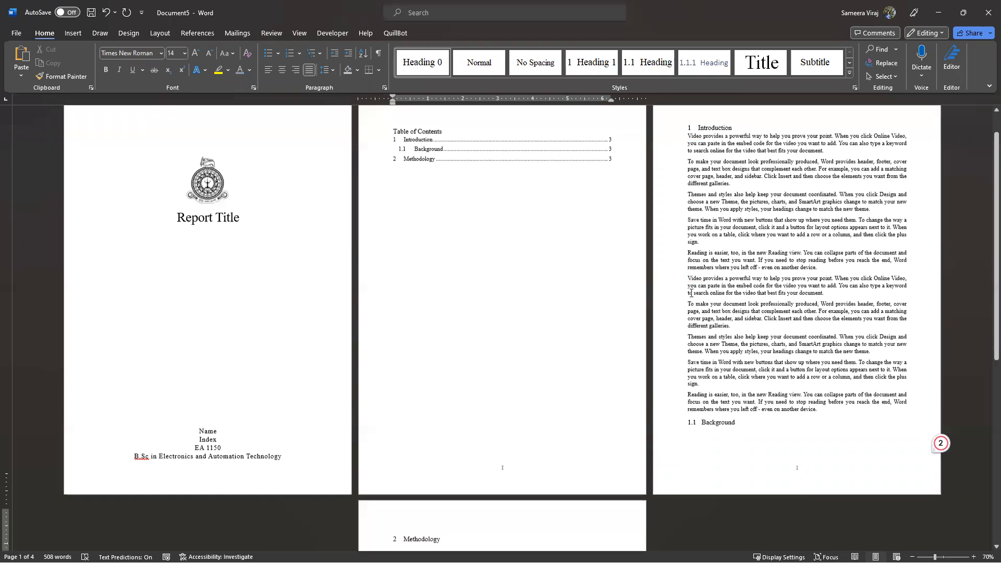
scroll(694, 294, up, 1)
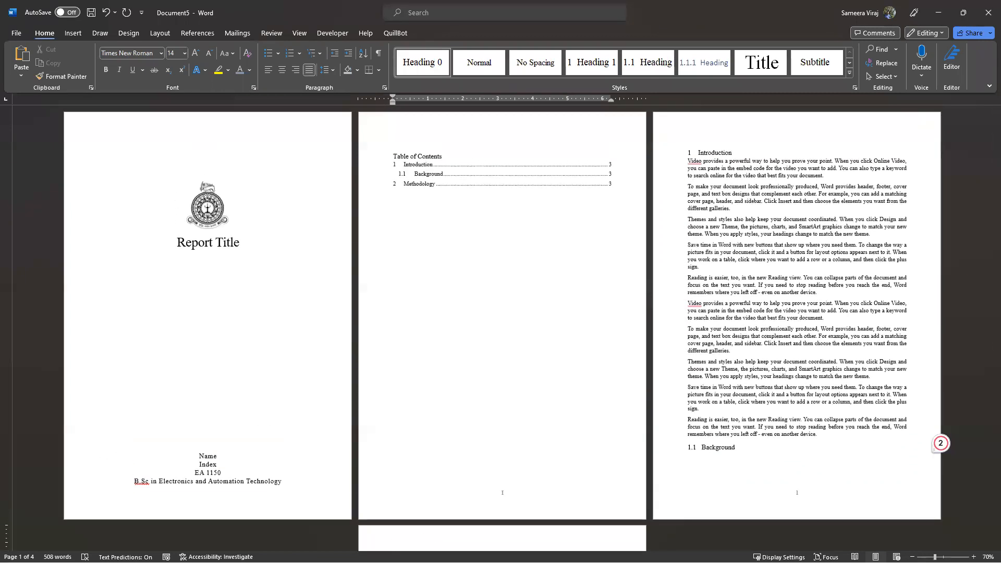
Switch to Document template.pdf in Chrome and examine its cover page, table of contents, list of figures and list of tables
key(alt+Tab)
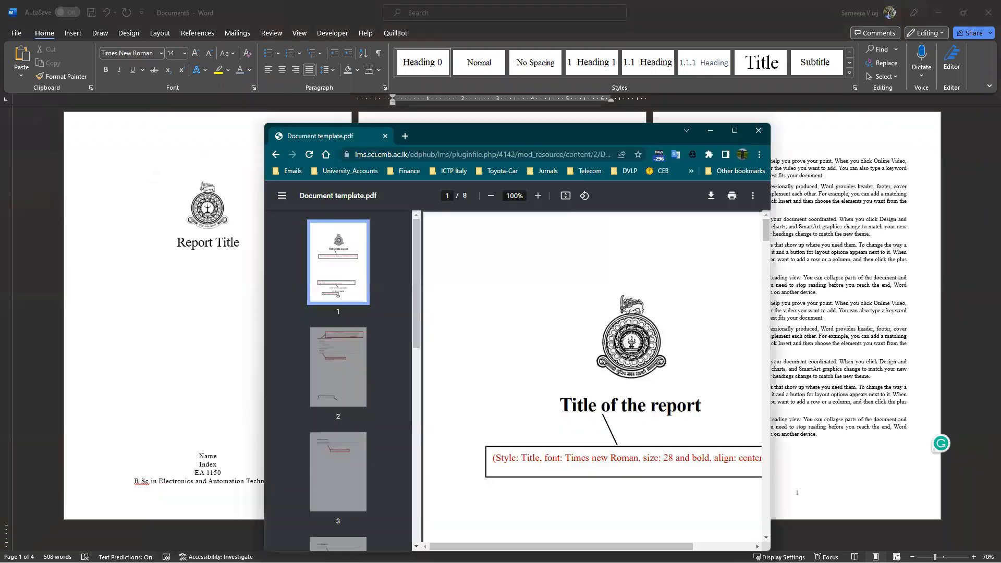
click(735, 134)
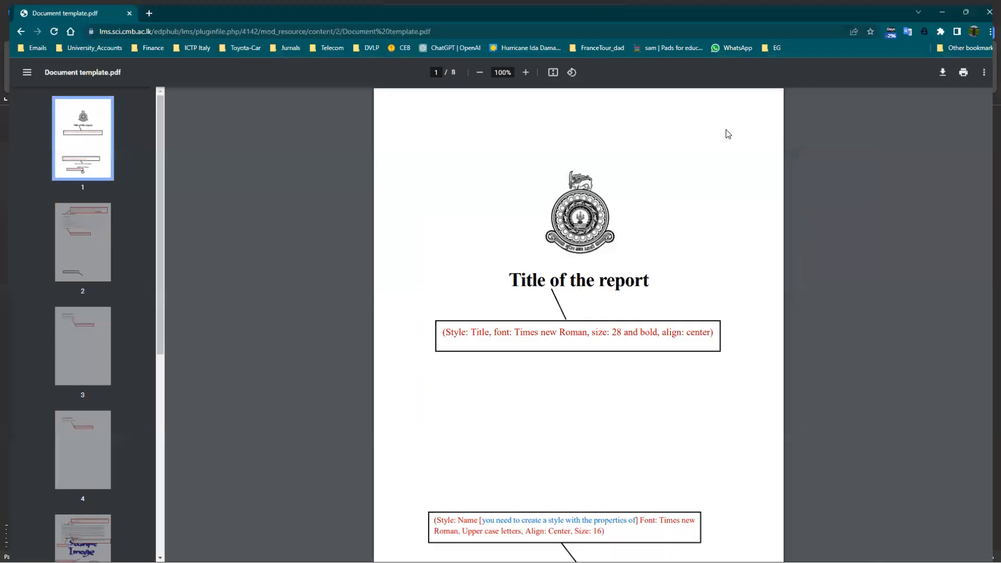
scroll(574, 332, down, 14)
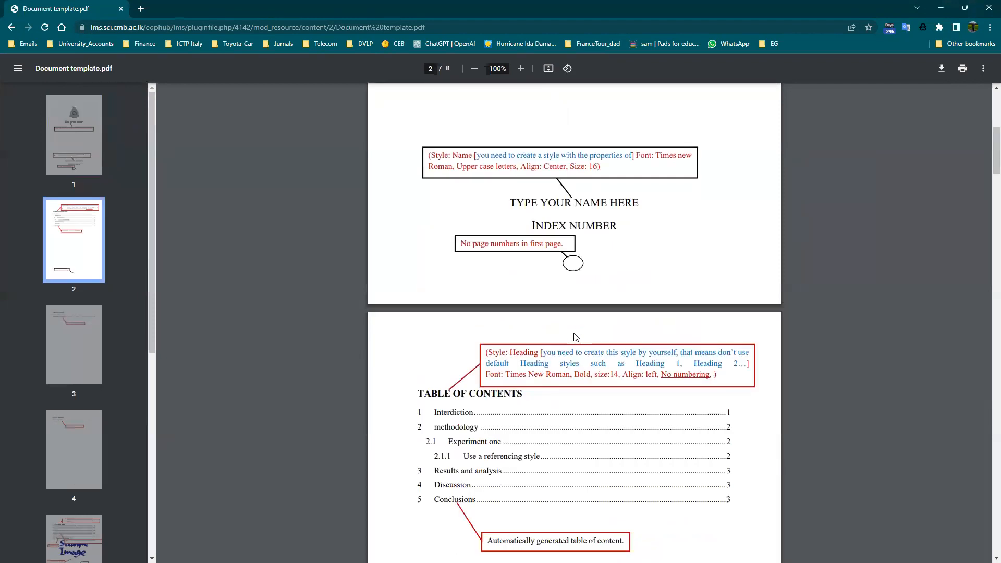
scroll(567, 346, down, 10)
scroll(562, 367, up, 8)
scroll(579, 353, up, 5)
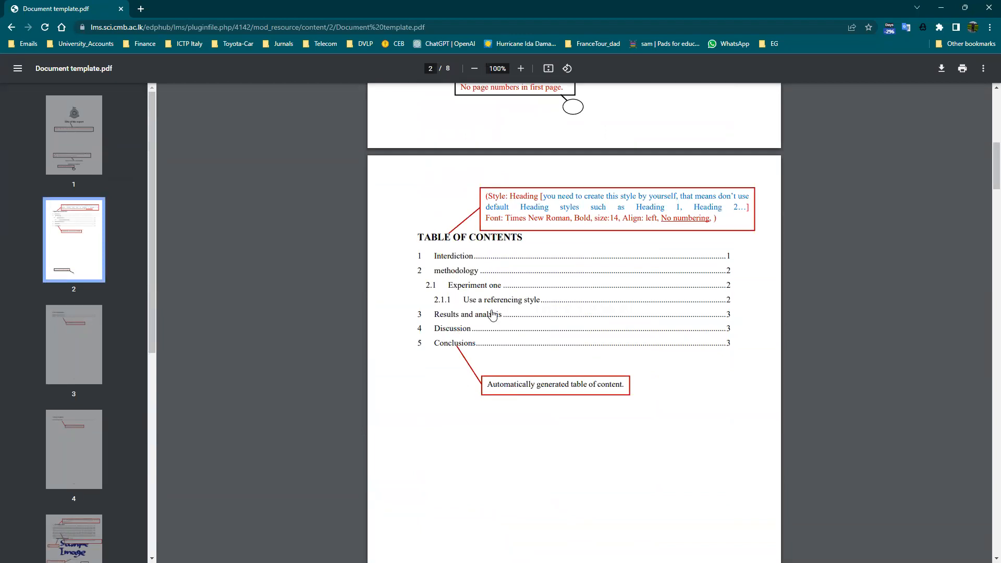
scroll(499, 411, down, 7)
scroll(498, 411, down, 4)
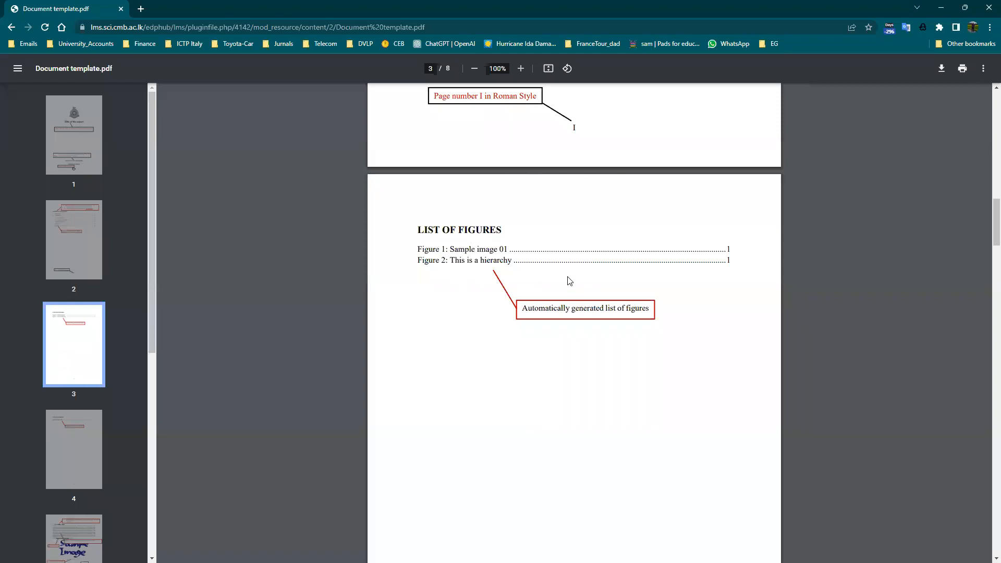
scroll(570, 281, down, 6)
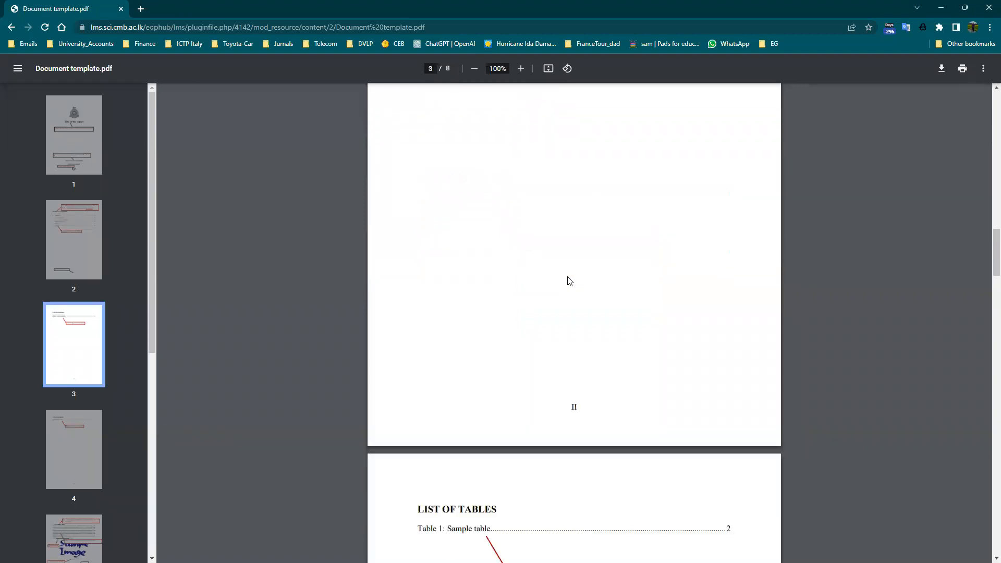
scroll(570, 281, down, 6)
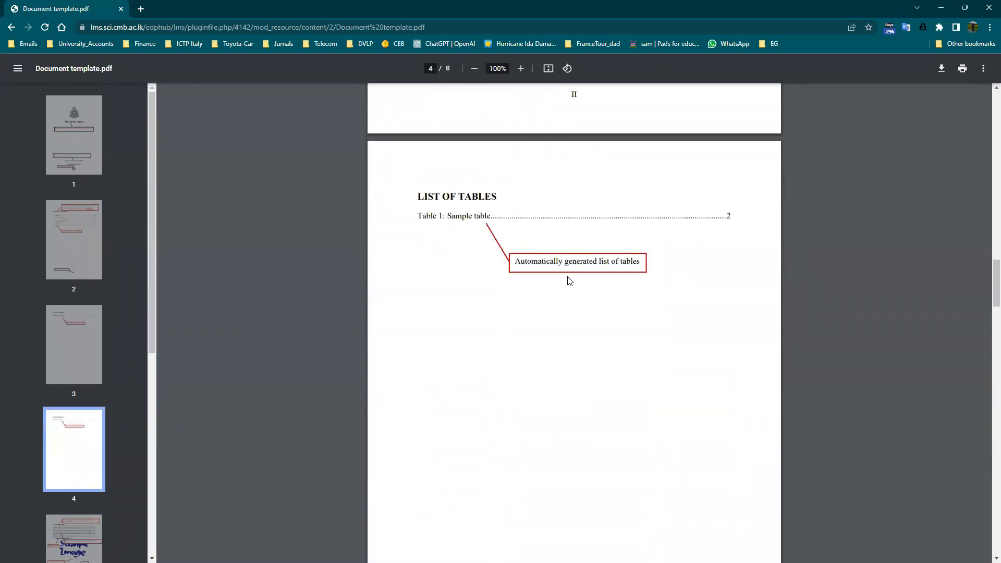
Examine the PDF template's body pages for heading styles, captions and page numbering, and return to the Word document
scroll(570, 281, down, 3)
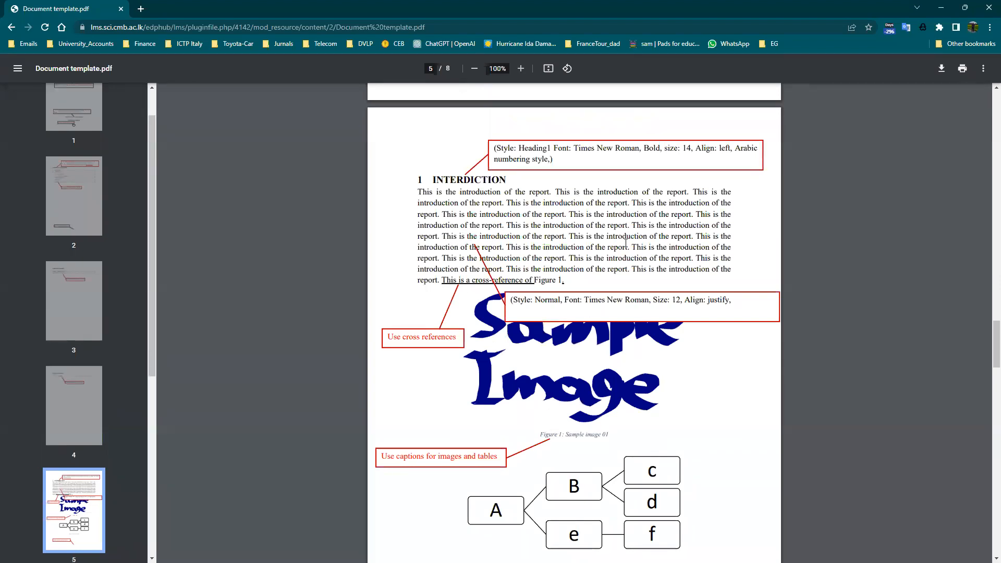
scroll(625, 242, down, 13)
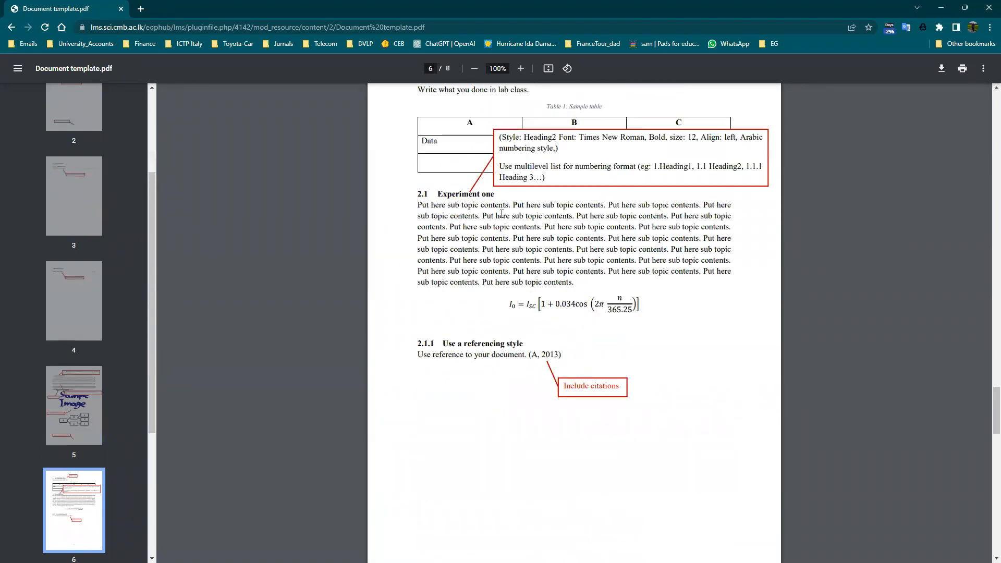
scroll(554, 308, down, 9)
scroll(603, 351, up, 8)
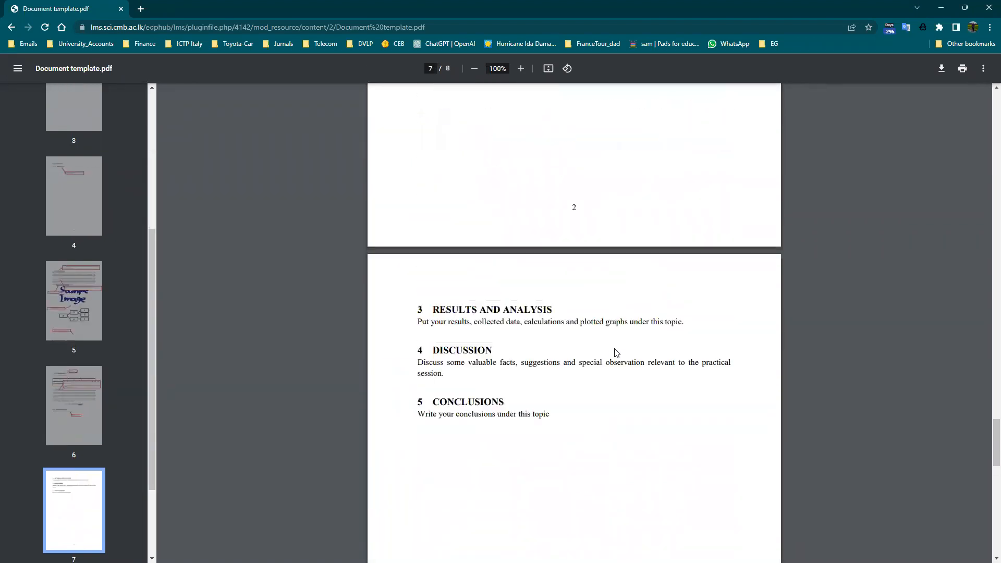
scroll(617, 353, up, 5)
scroll(584, 337, up, 9)
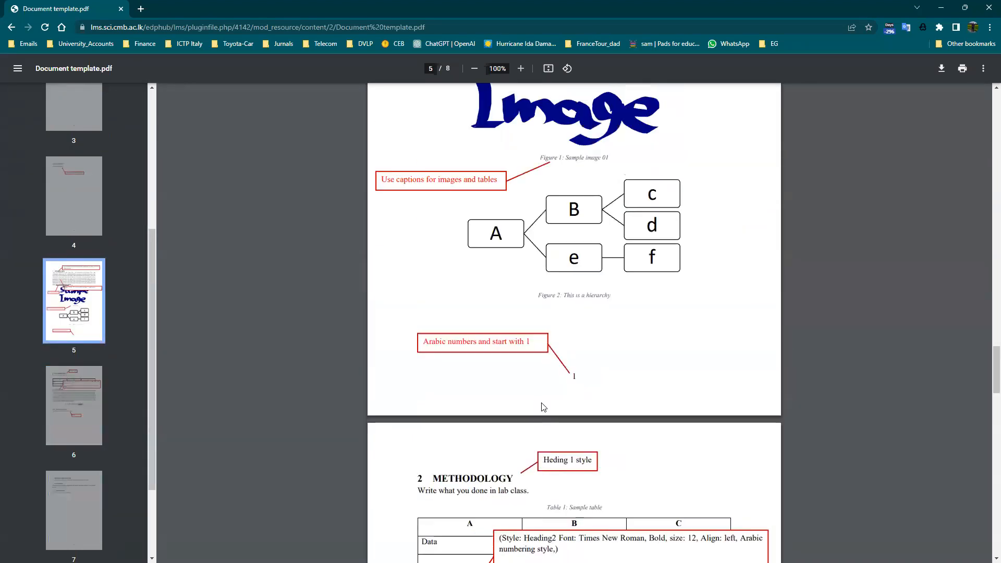
click(943, 7)
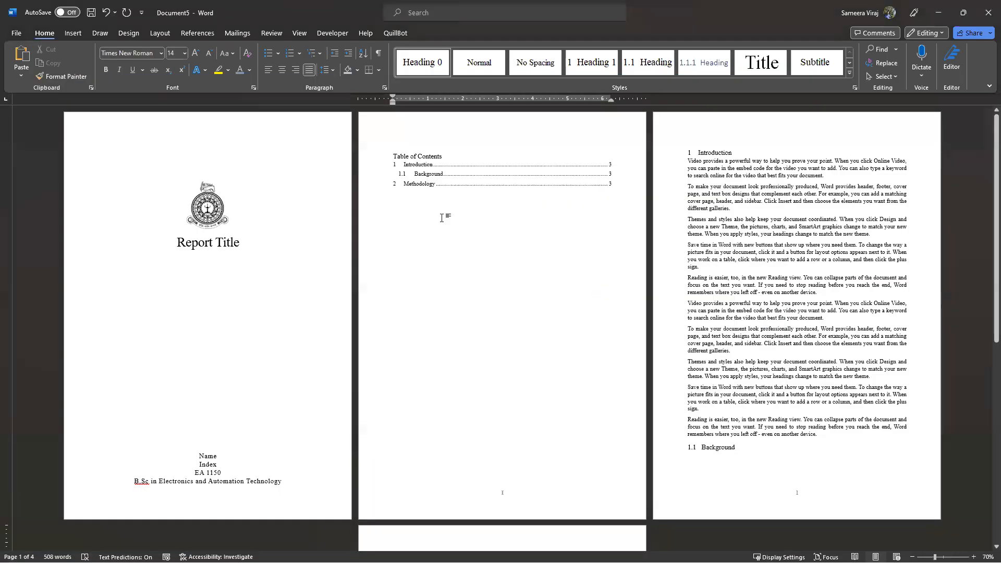